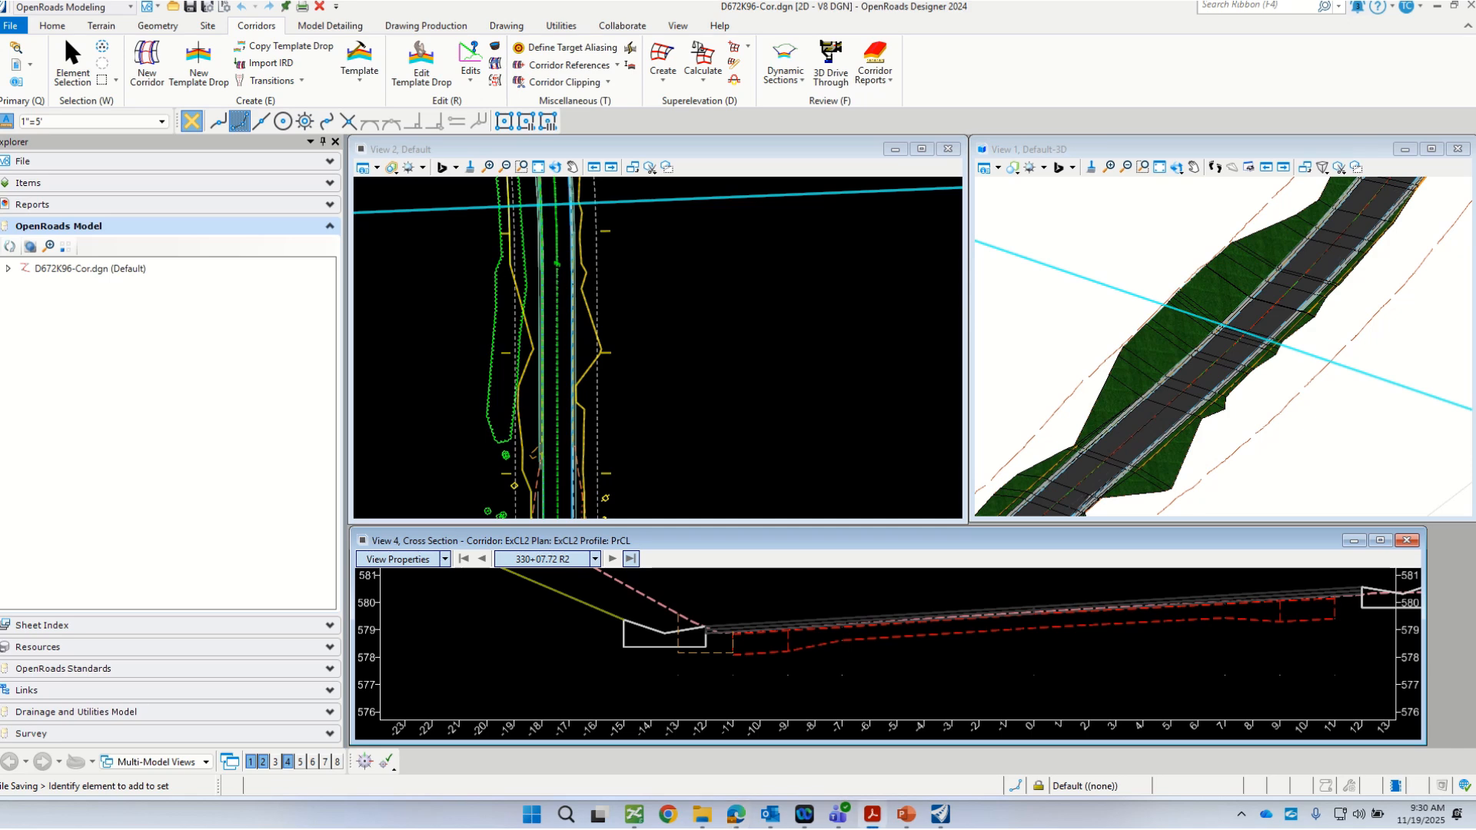
# Step: Review the left gutter area of the proposed typical section in PL-72K96-068.pdf in the PDF viewer
pyautogui.moveTo(1475, 119)
pyautogui.mouseDown()
pyautogui.moveTo(777, 130)
pyautogui.moveTo(754, 164)
pyautogui.mouseUp()
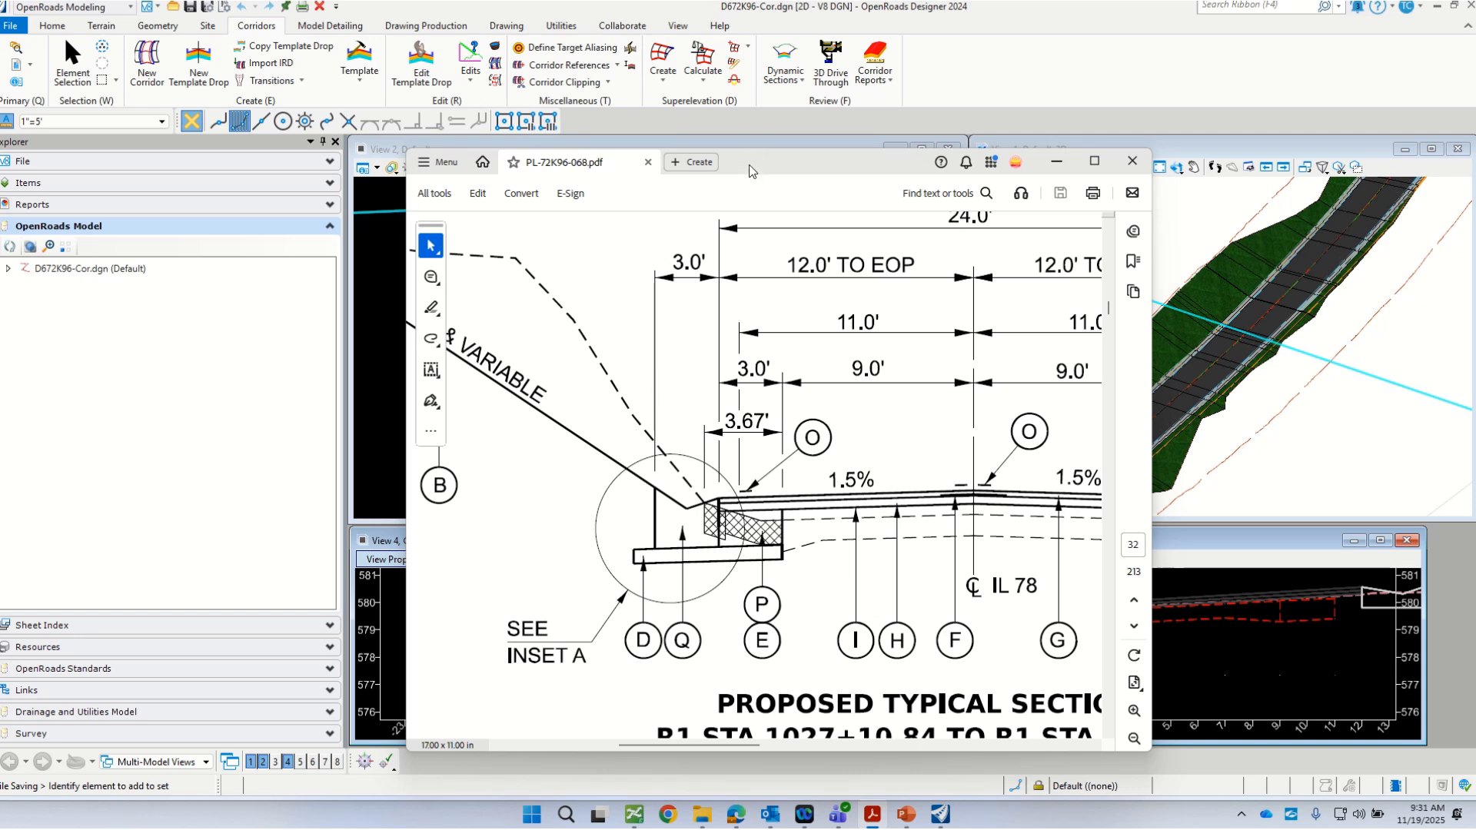
pyautogui.moveTo(752, 171); pyautogui.dragTo(827, 187)
pyautogui.click(1277, 269)
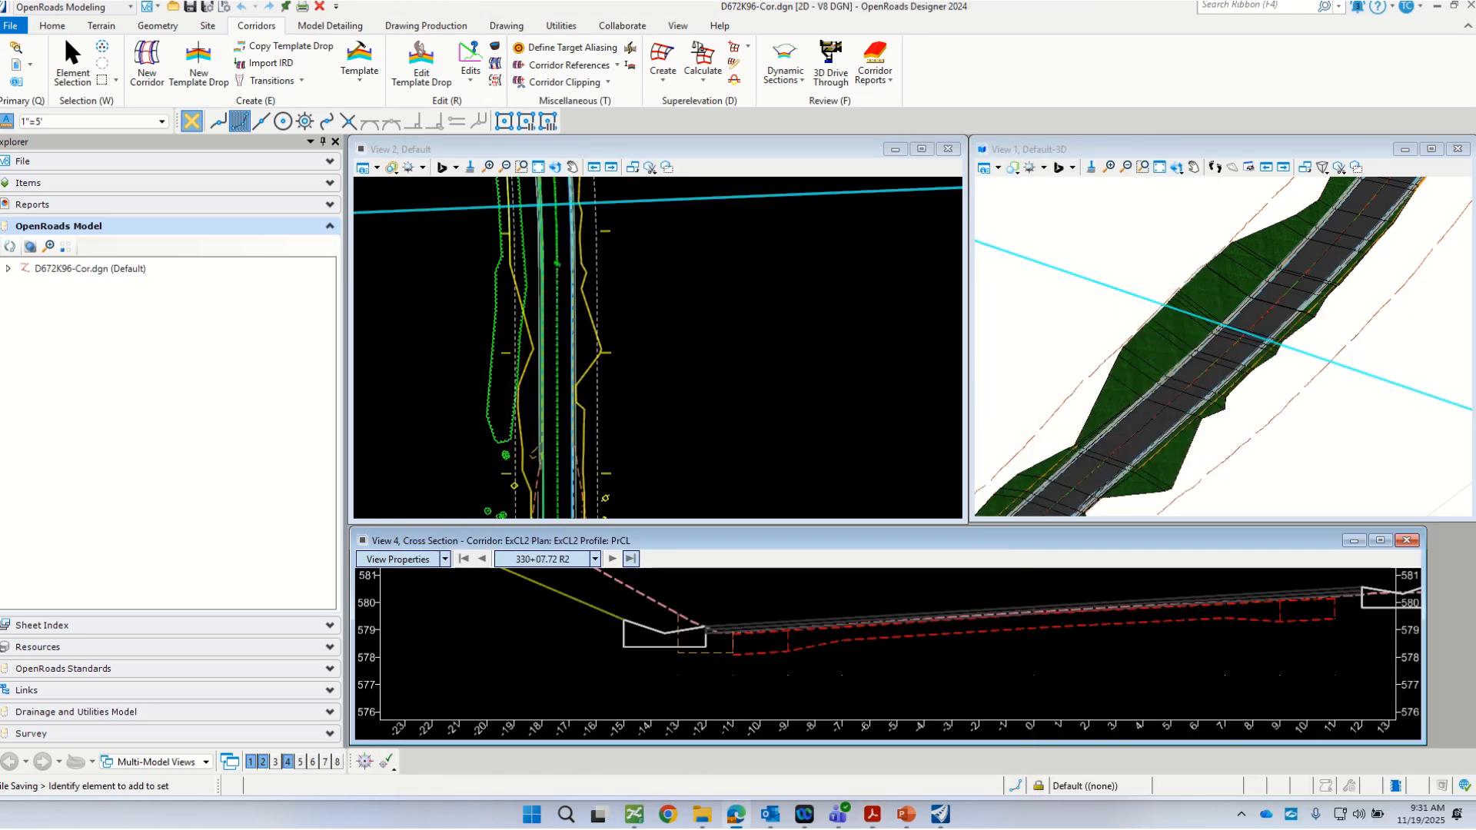
# Step: Switch to the browser and show the Hatching Cross Section Components video page in an enlarged window
pyautogui.moveTo(842, 255); pyautogui.dragTo(842, 189)
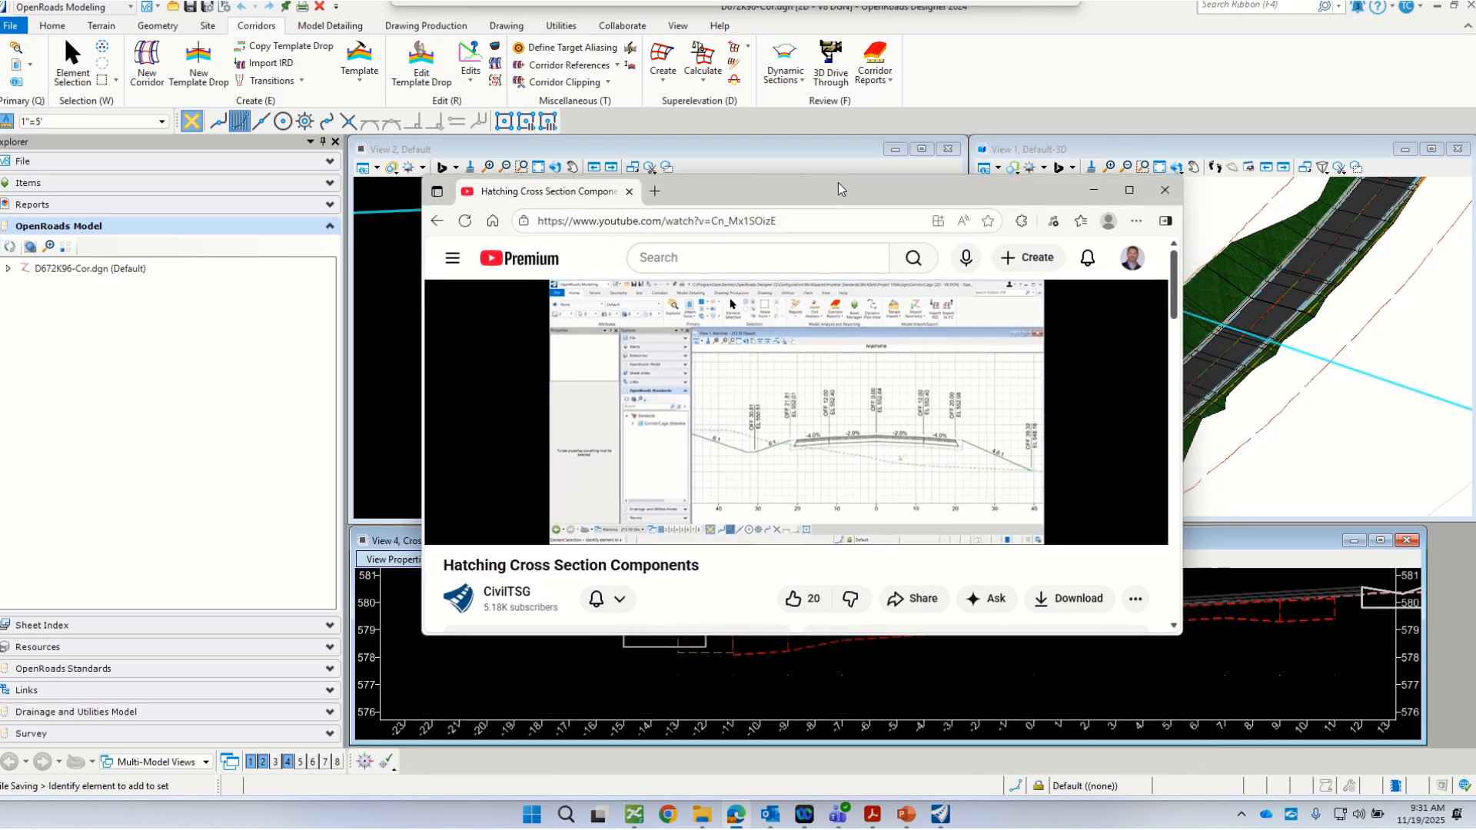
pyautogui.moveTo(1180, 635); pyautogui.dragTo(1234, 691)
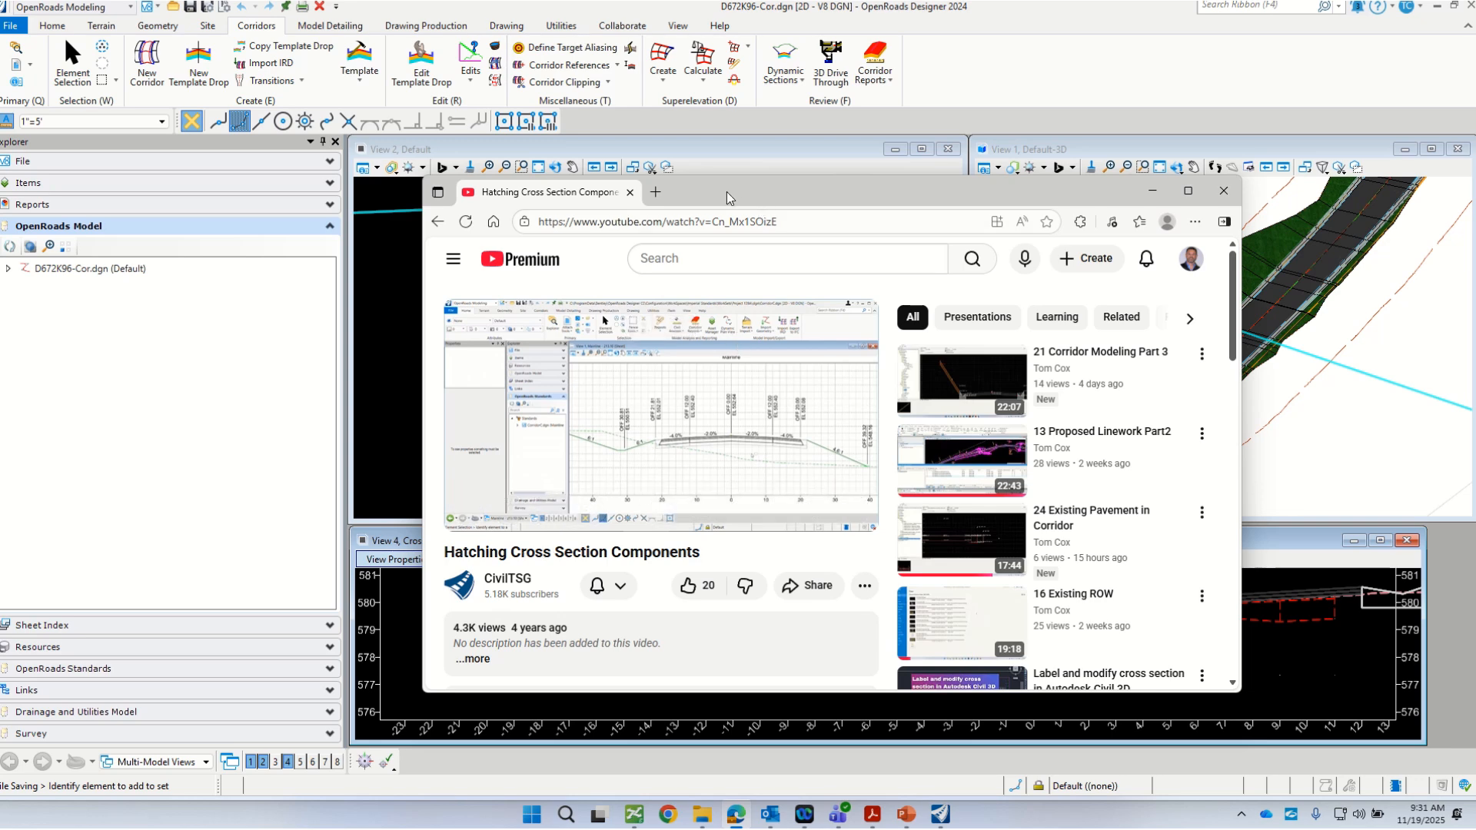
pyautogui.moveTo(728, 198); pyautogui.dragTo(1475, 269)
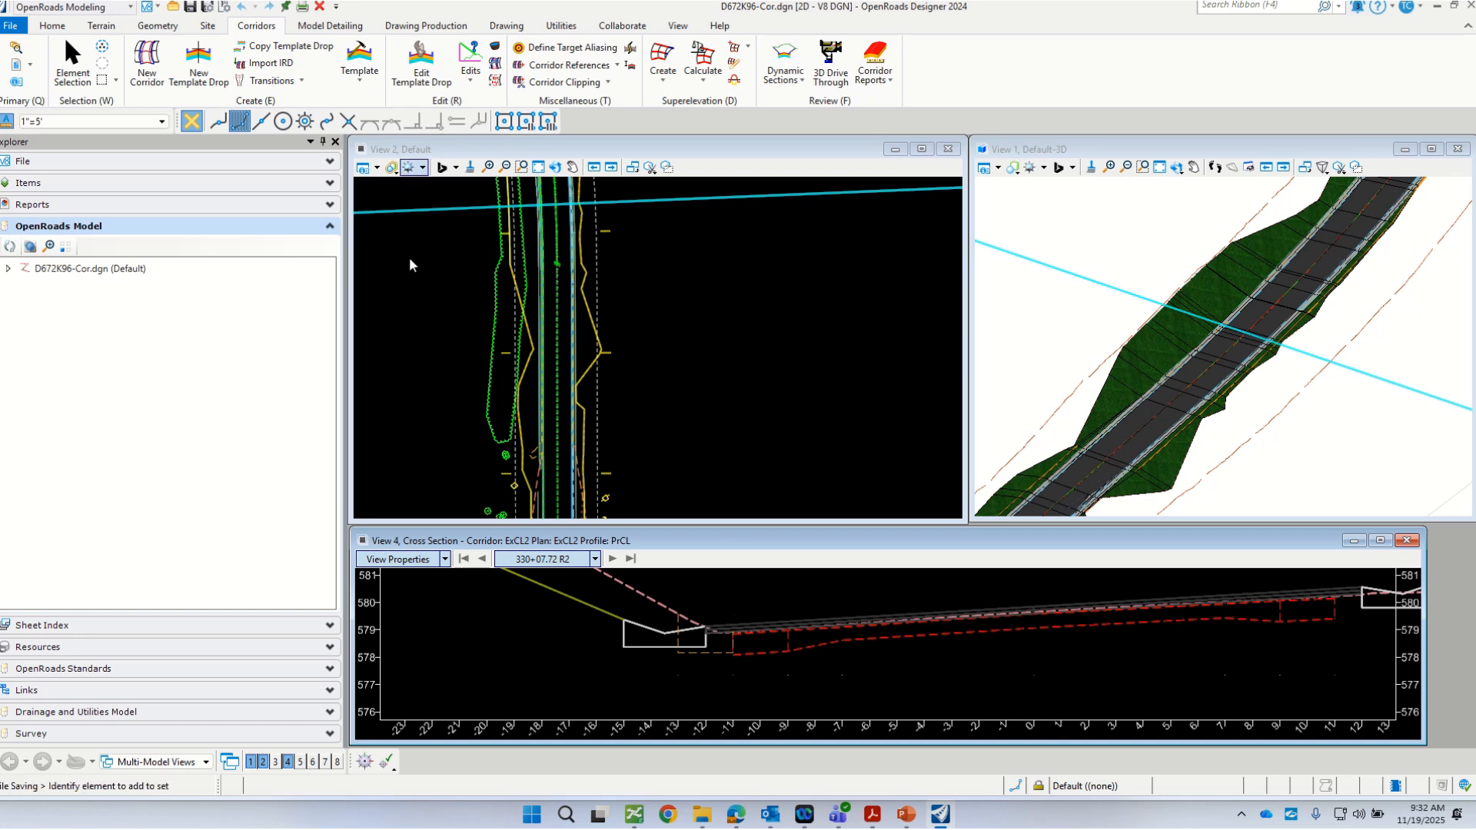
# Step: Open the OL w TA Gut template in the template editor and bring its existing left gutter component into view
pyautogui.click(358, 64)
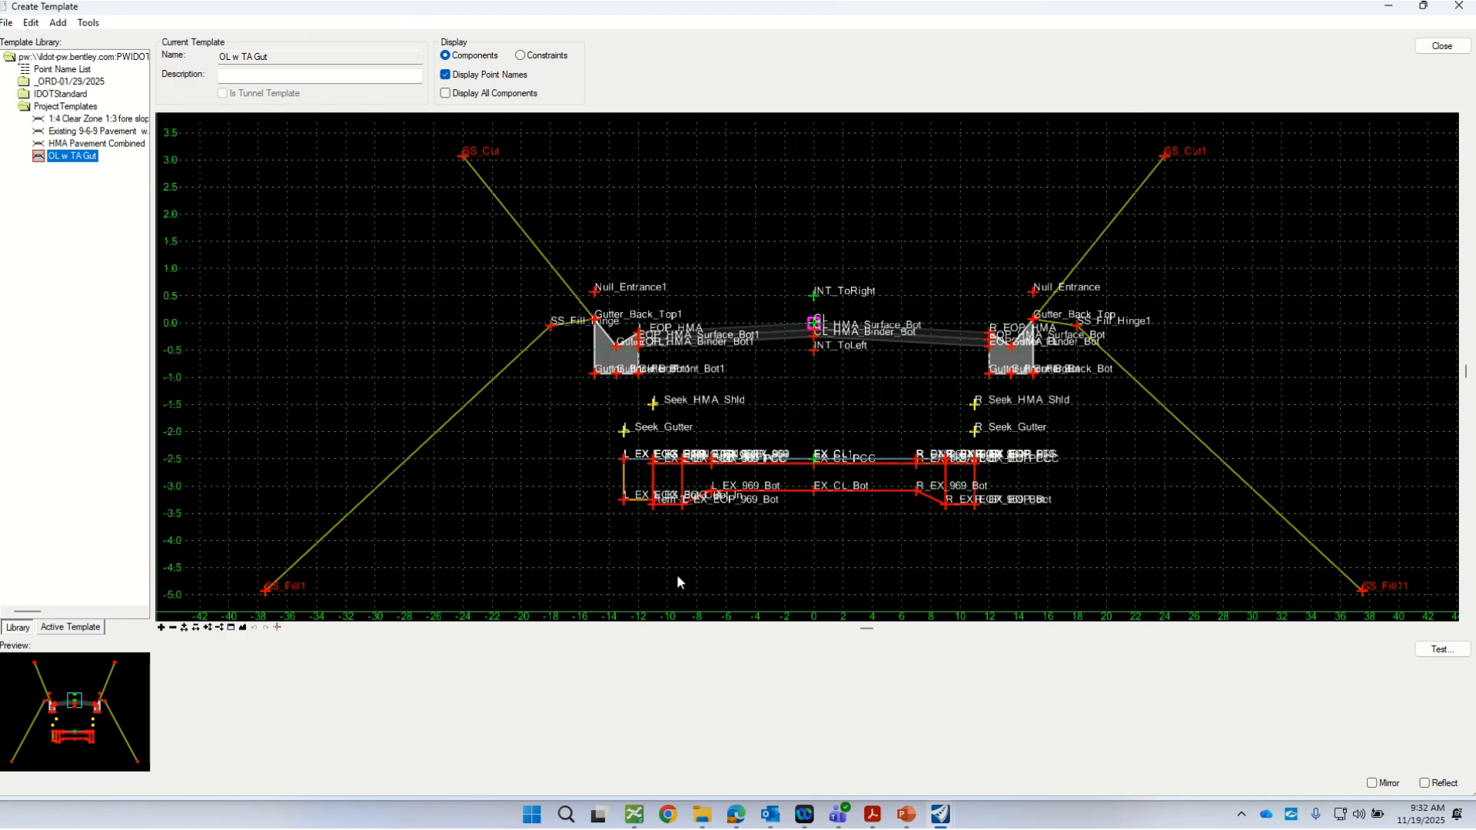
pyautogui.scroll(-2, 676, 574)
pyautogui.scroll(3, 675, 491)
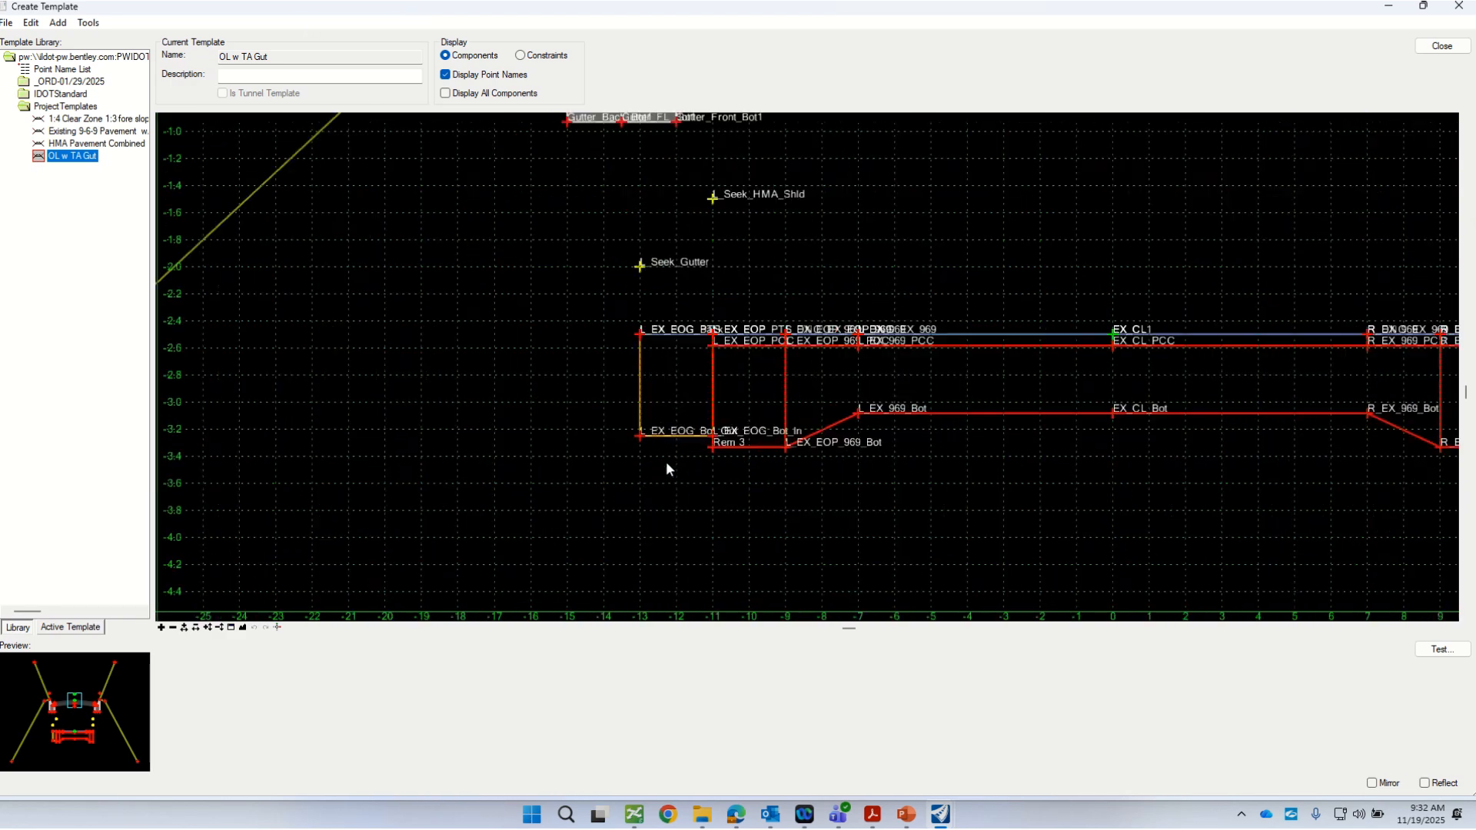
pyautogui.scroll(-1, 769, 450)
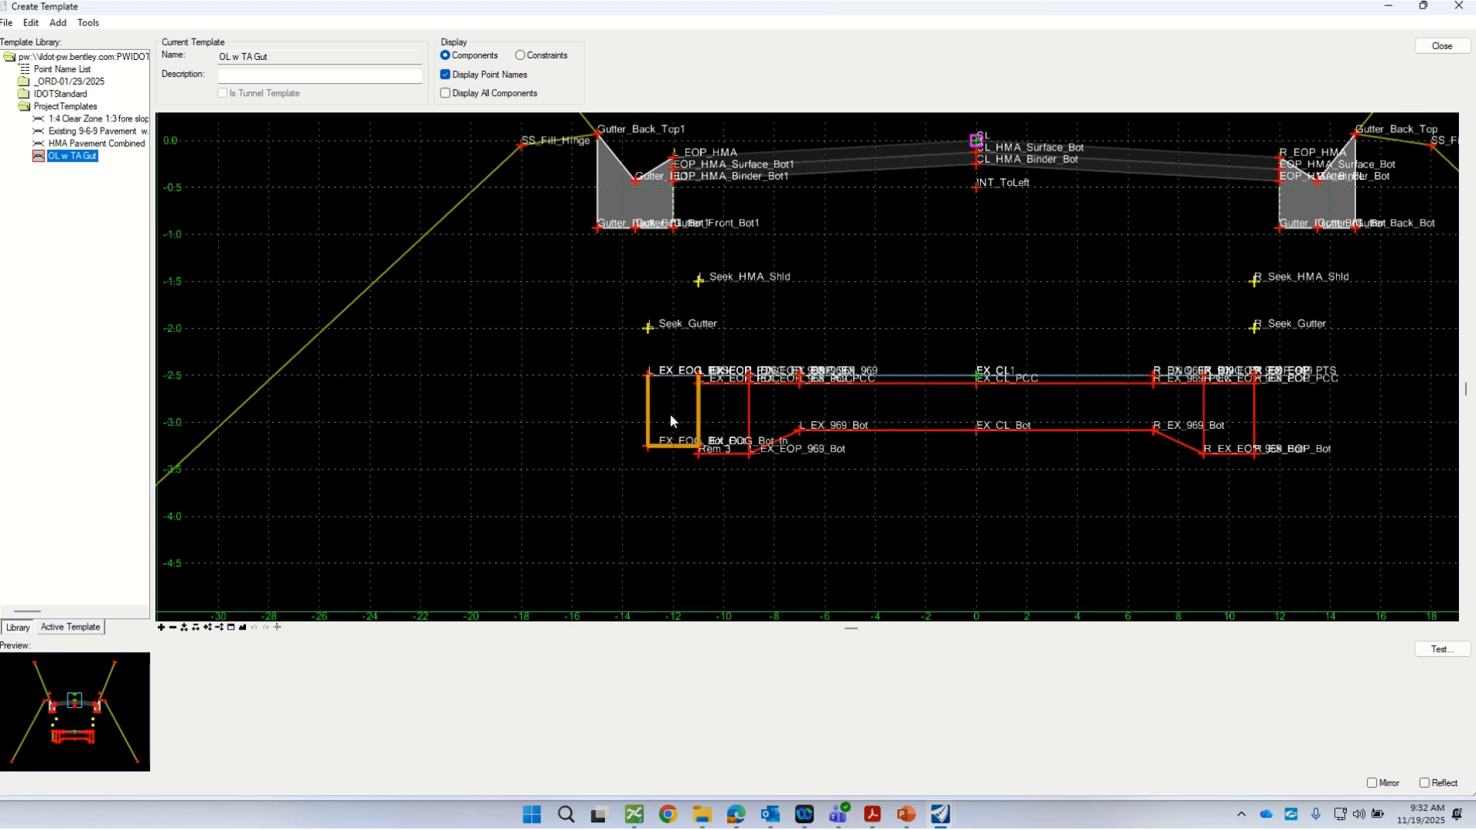
pyautogui.rightClick(597, 419)
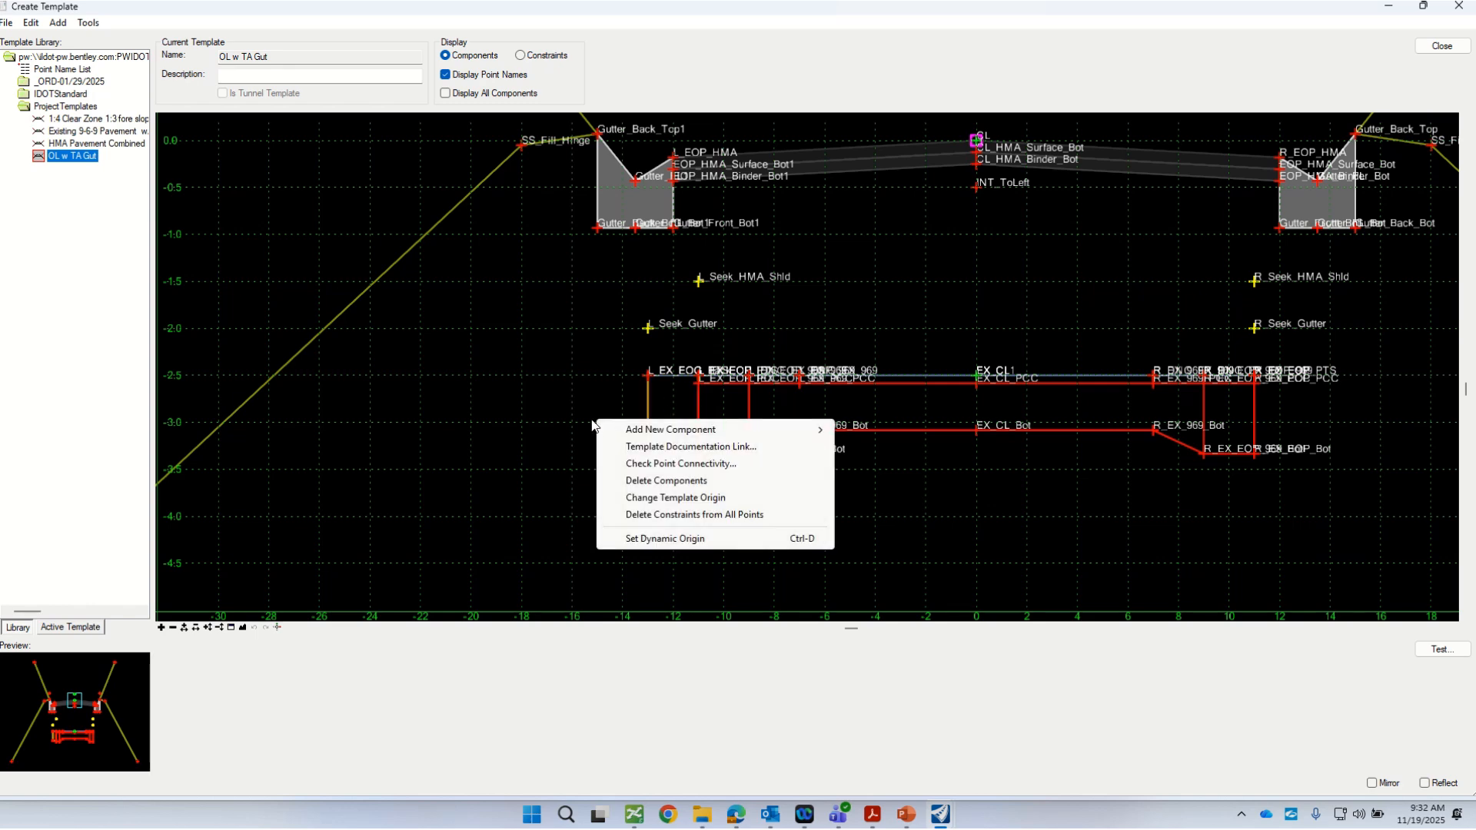
pyautogui.rightClick(547, 361)
pyautogui.click(521, 405)
pyautogui.scroll(-1, 597, 495)
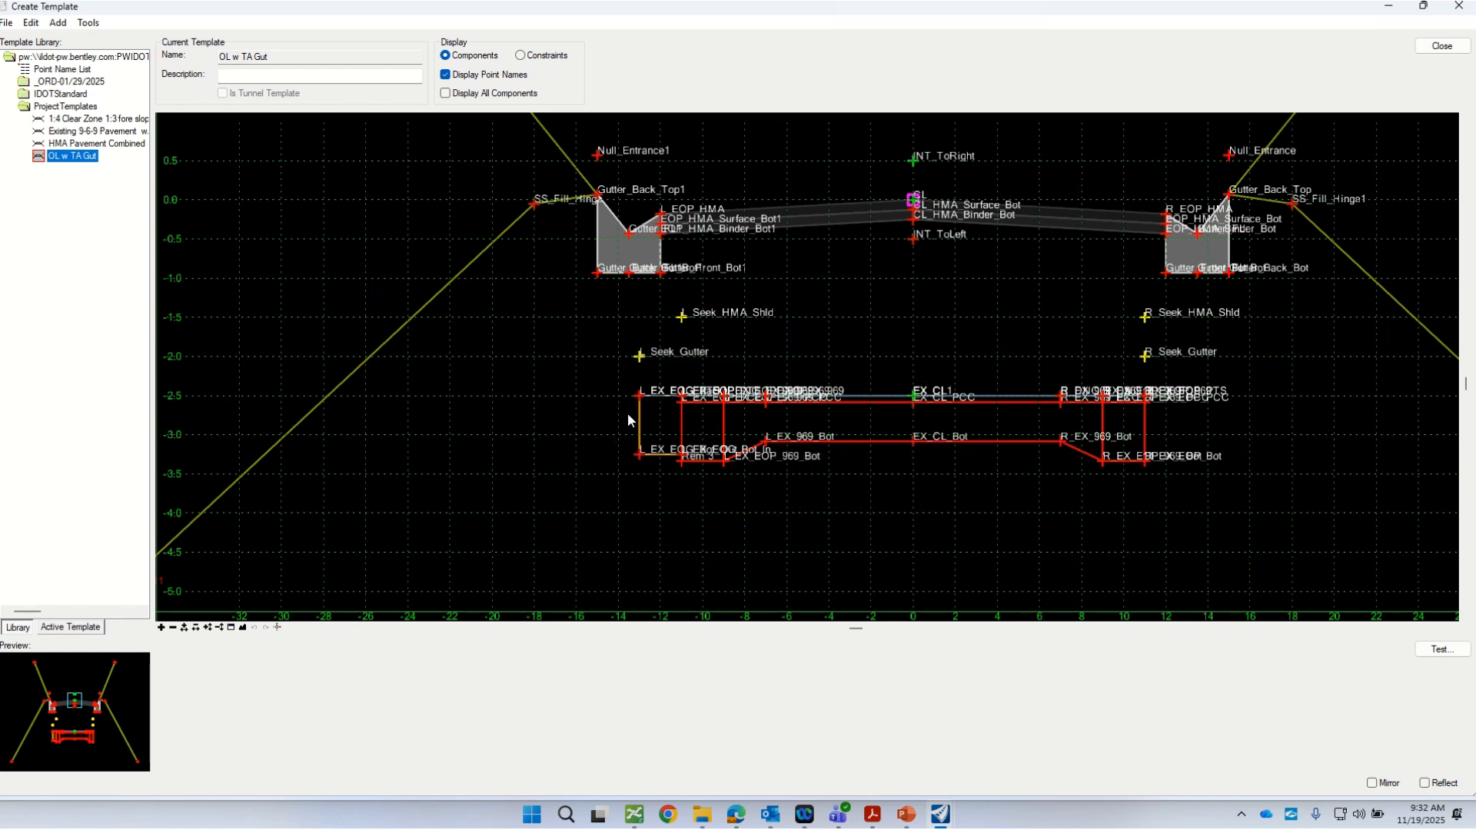
# Step: Check the properties and constraints of point L_EX_EOG_PTS at the back of the existing left gutter
pyautogui.moveTo(657, 399)
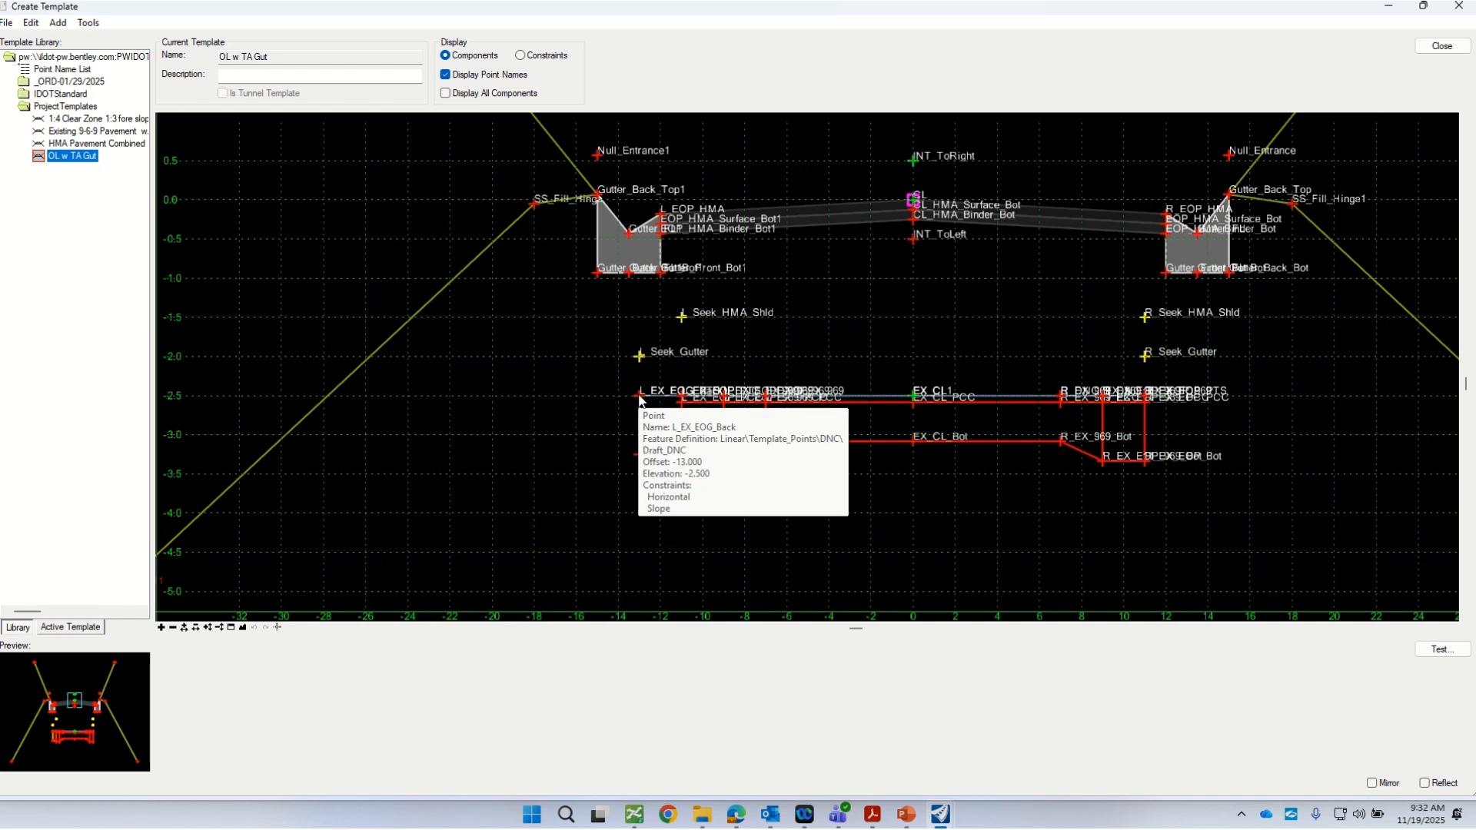
pyautogui.click(641, 399)
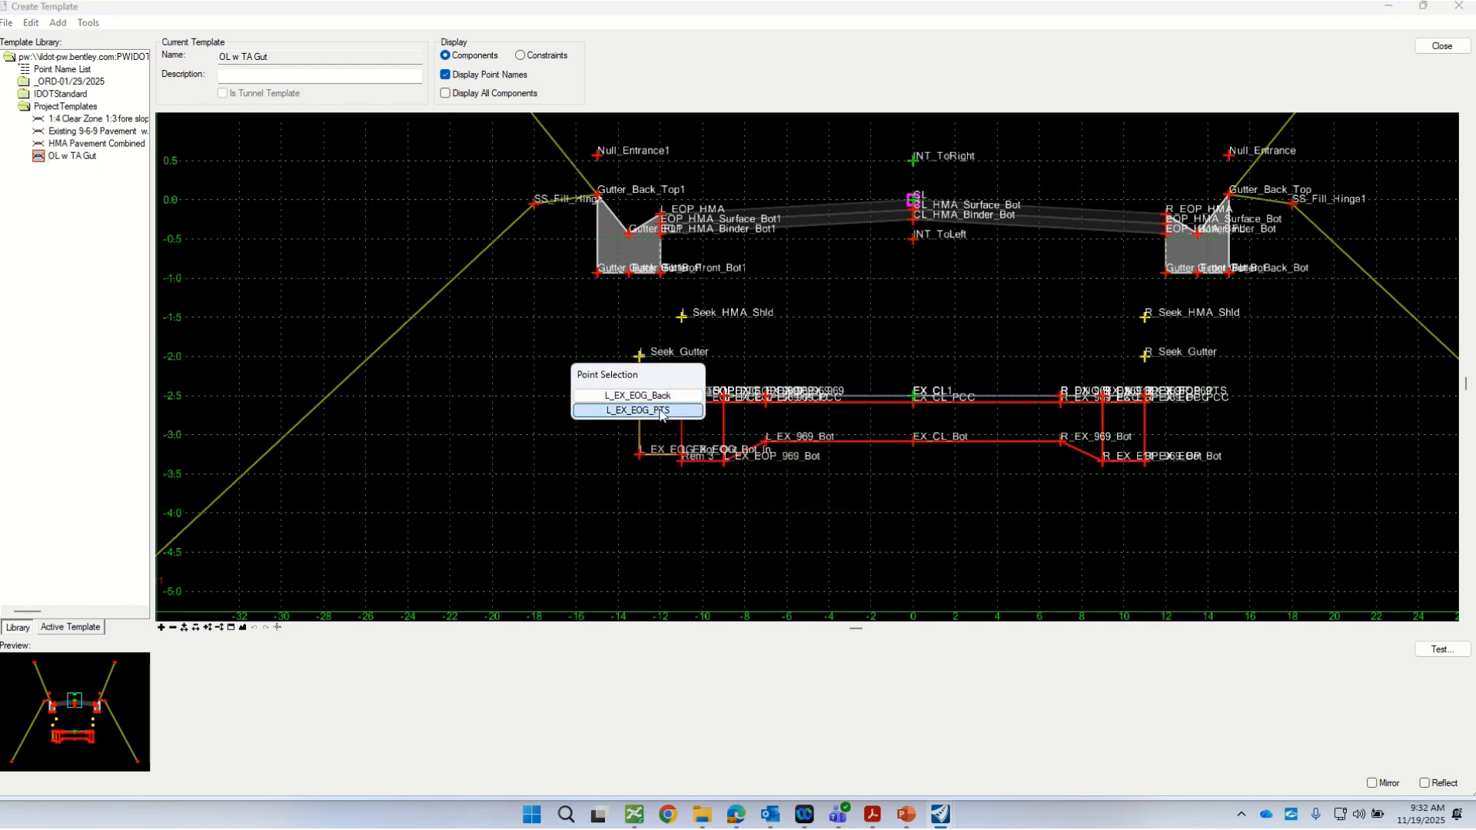
pyautogui.click(638, 395)
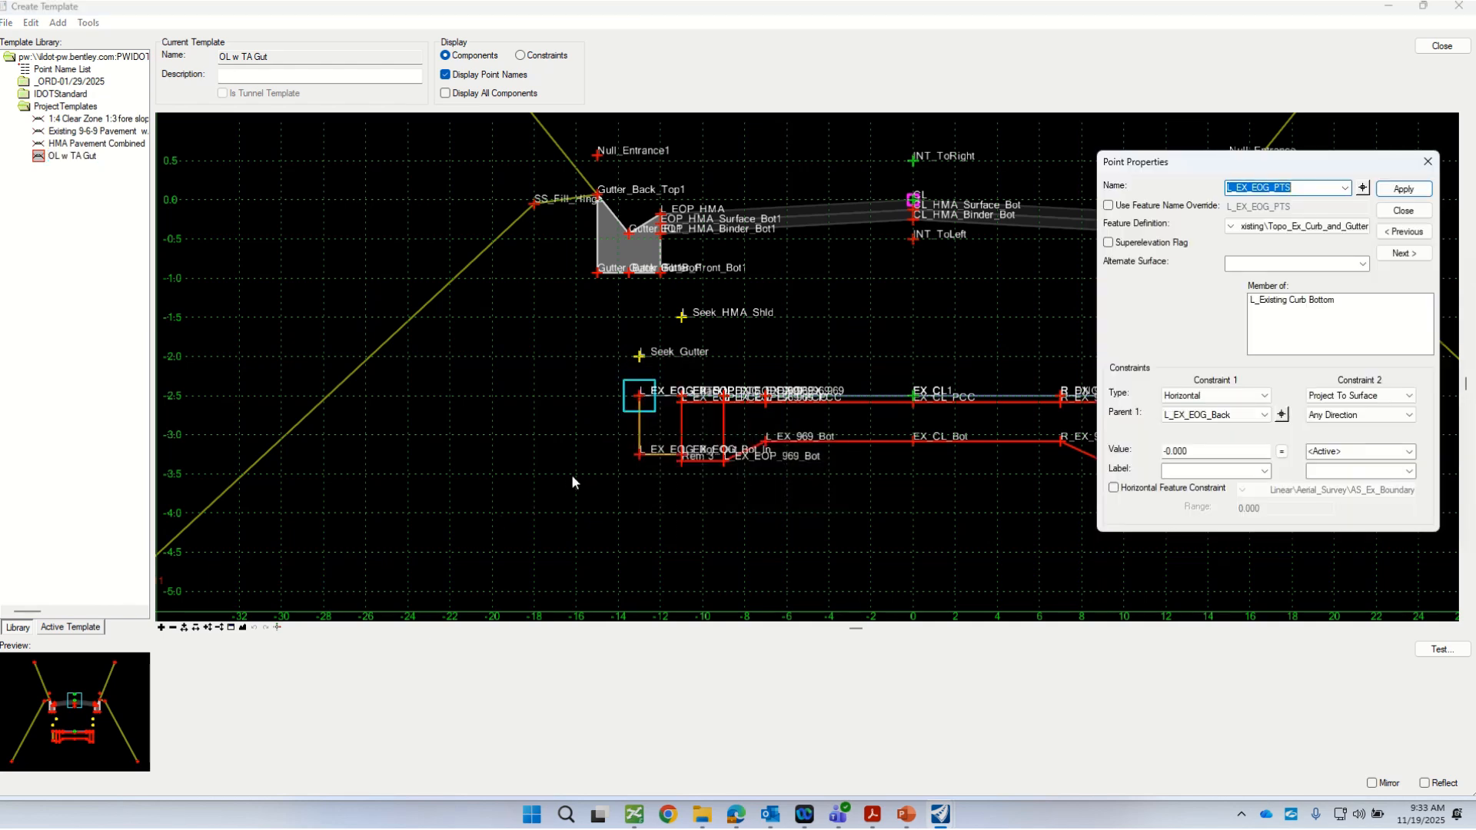
pyautogui.moveTo(1183, 173); pyautogui.dragTo(984, 186)
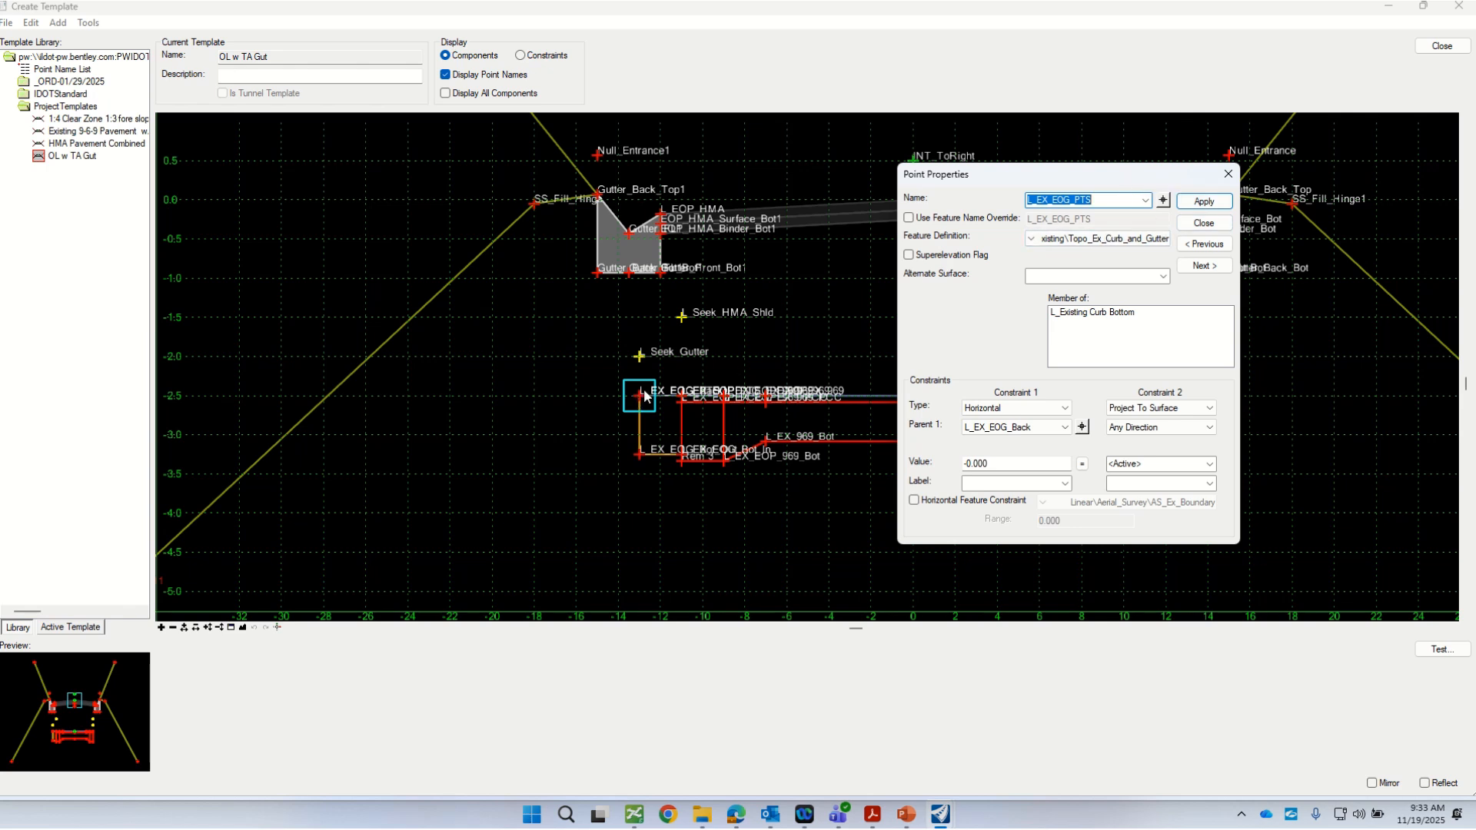
pyautogui.click(1202, 223)
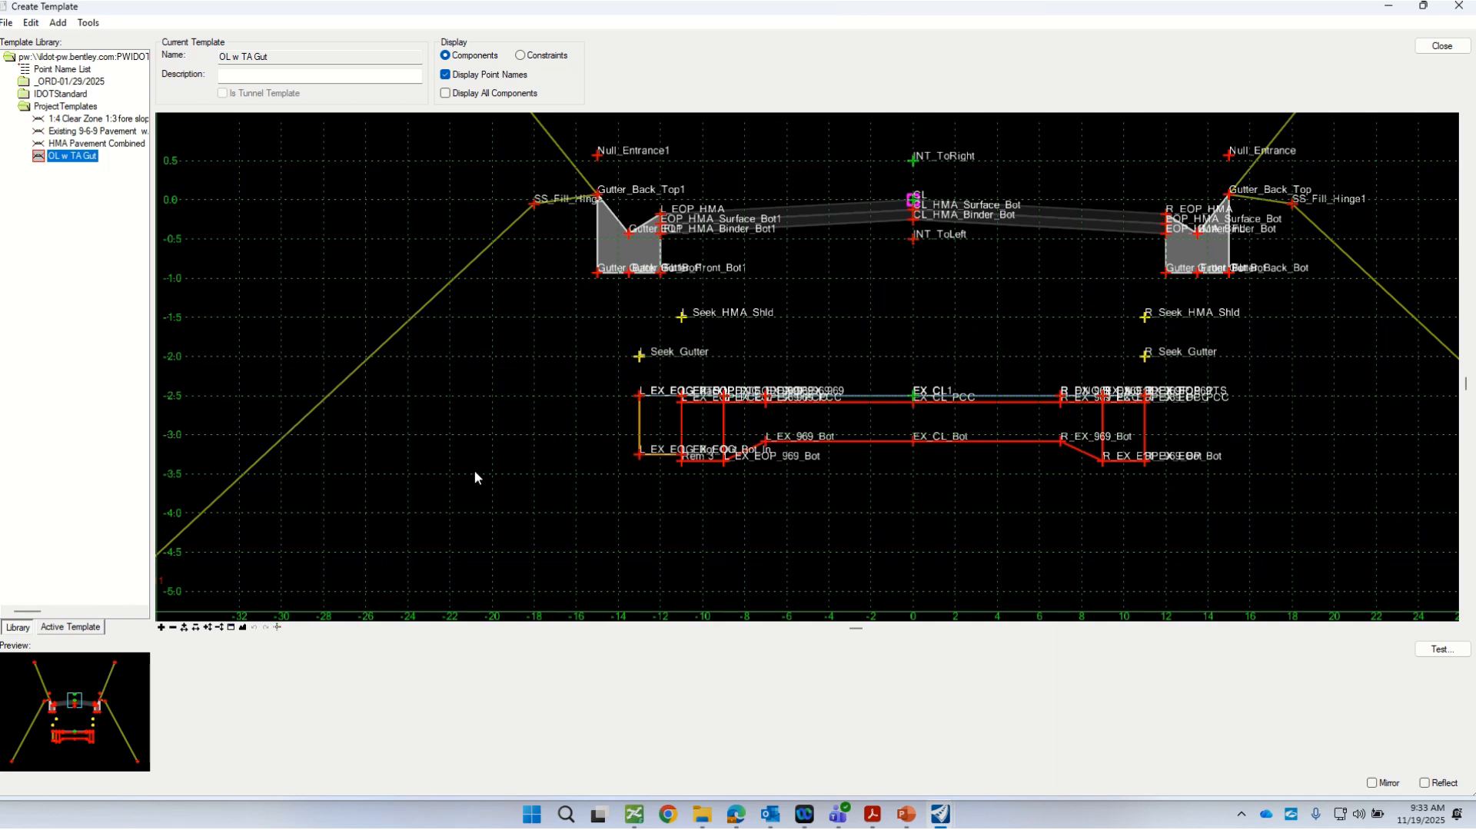
# Step: Set both the X and Y steps in the template's dynamic settings to 0.1
pyautogui.click(278, 627)
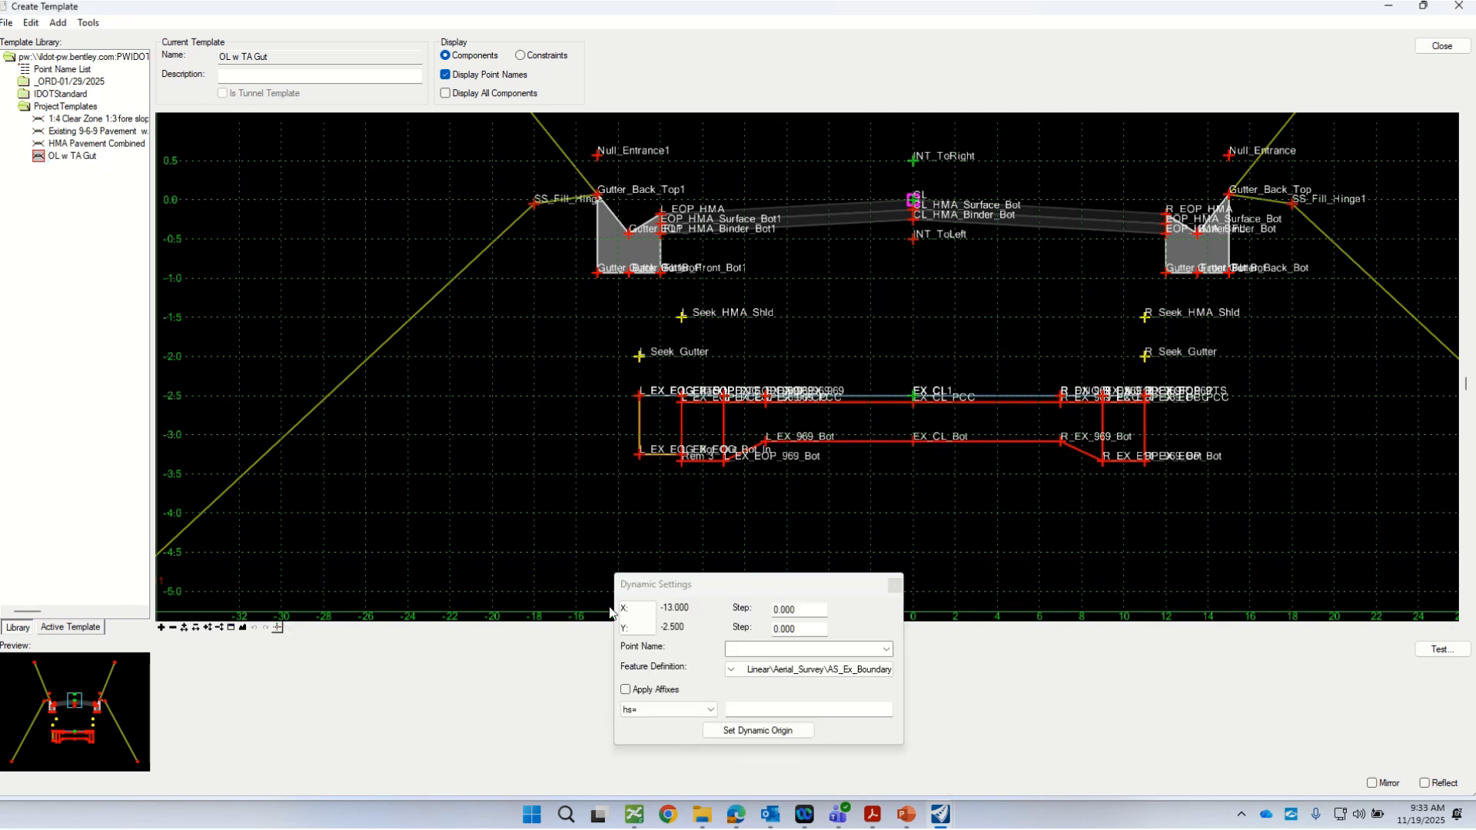
pyautogui.moveTo(662, 586); pyautogui.dragTo(404, 443)
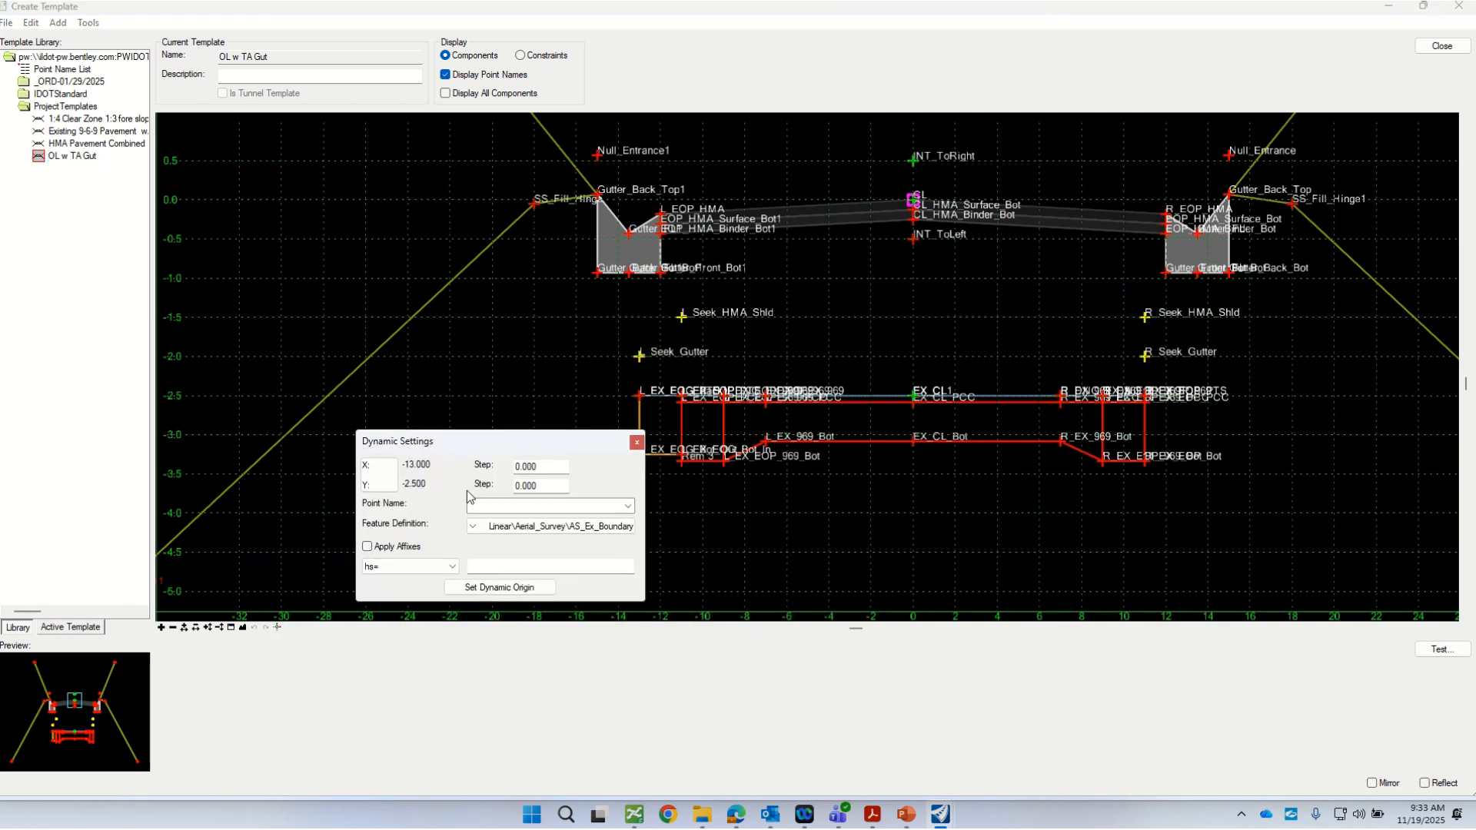
pyautogui.doubleClick(552, 472)
pyautogui.write('.1')
pyautogui.press('Tab')
pyautogui.write('.1')
# Step: Choose the Template_Points Curb_and_Gutter feature definition 3DL_Pr_Curb_Back_Bot in the dynamic settings and close them
pyautogui.click(545, 509)
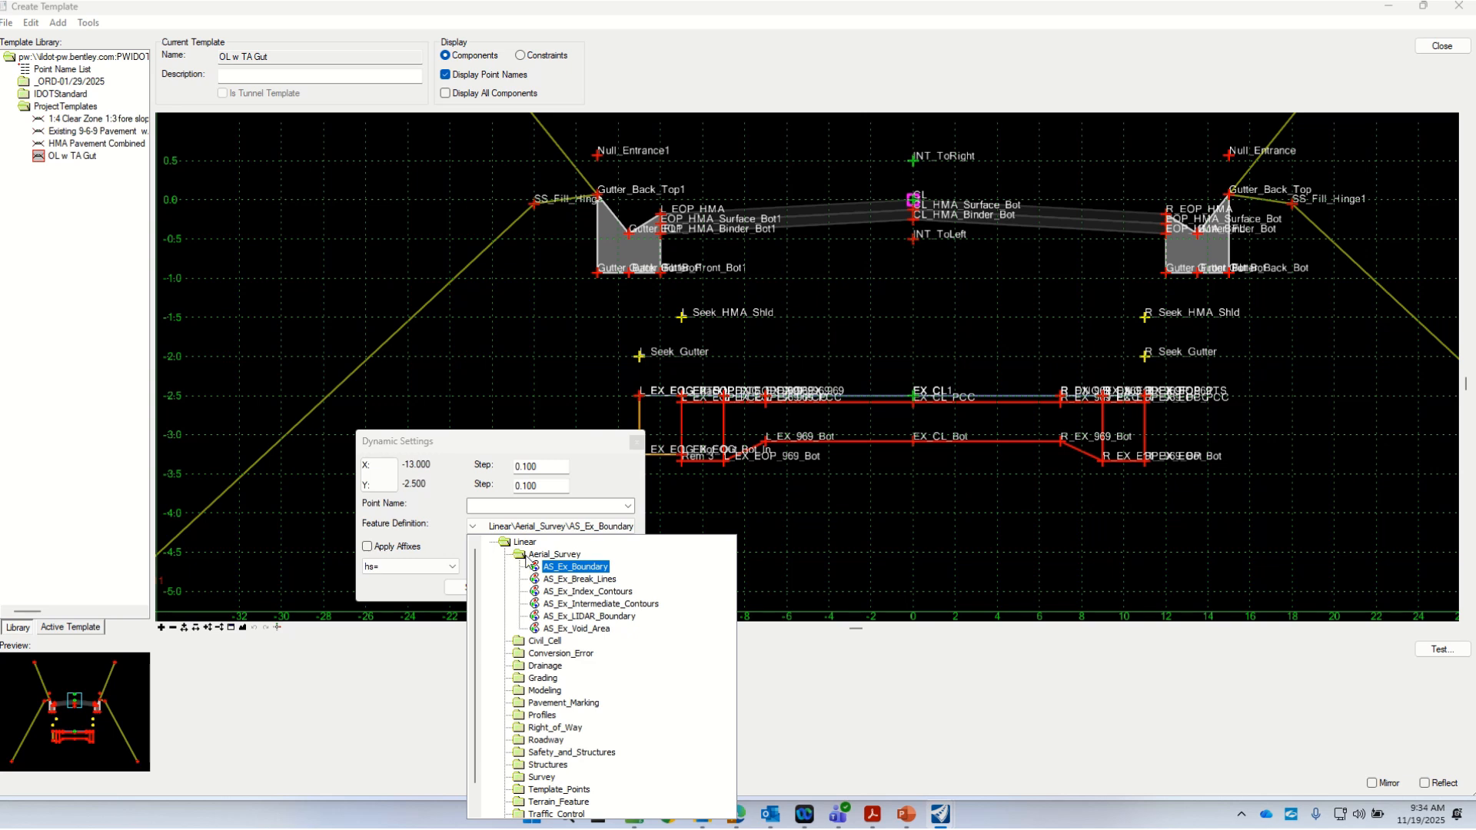
pyautogui.doubleClick(515, 556)
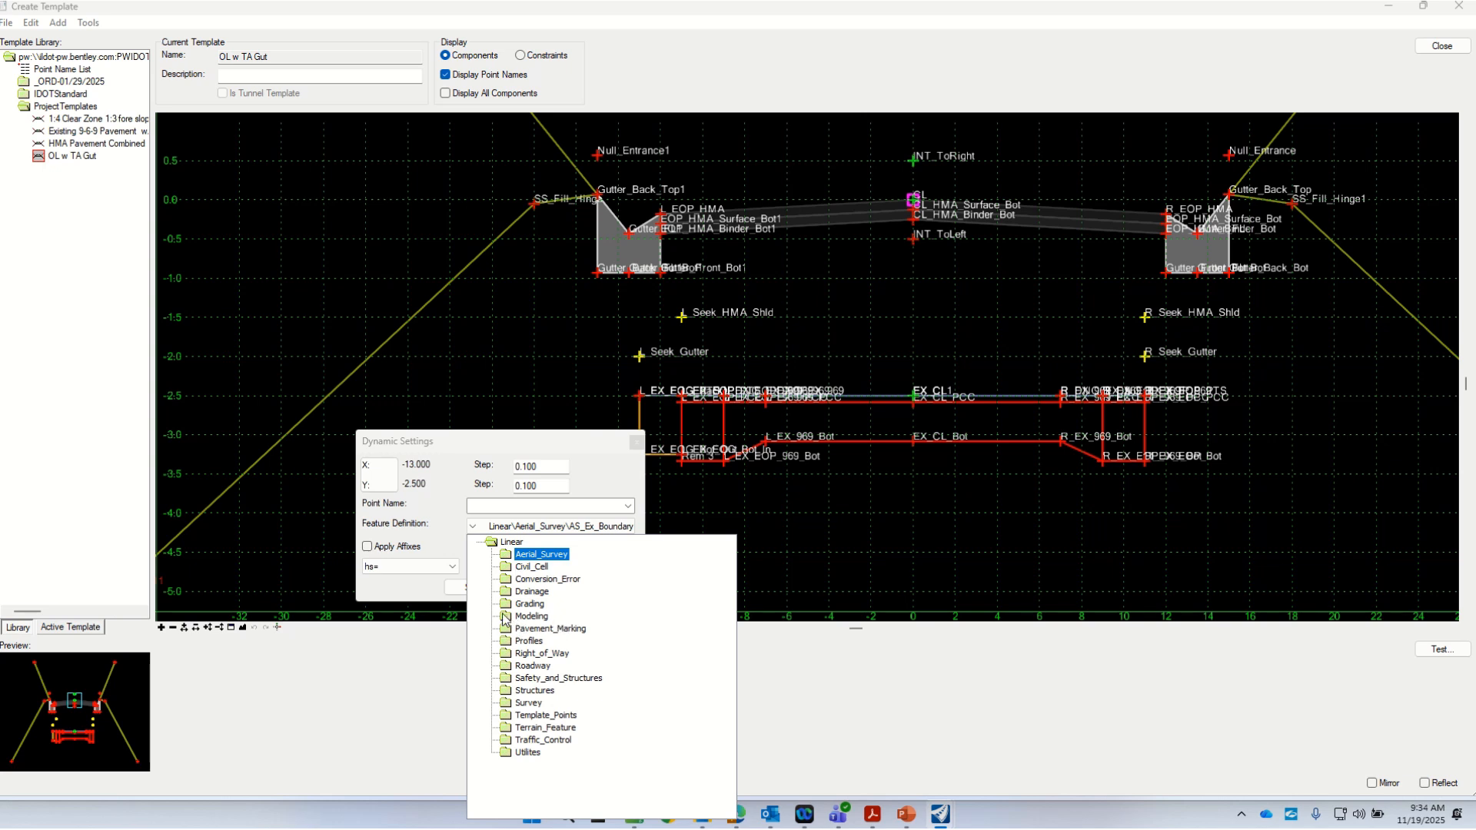
pyautogui.doubleClick(509, 716)
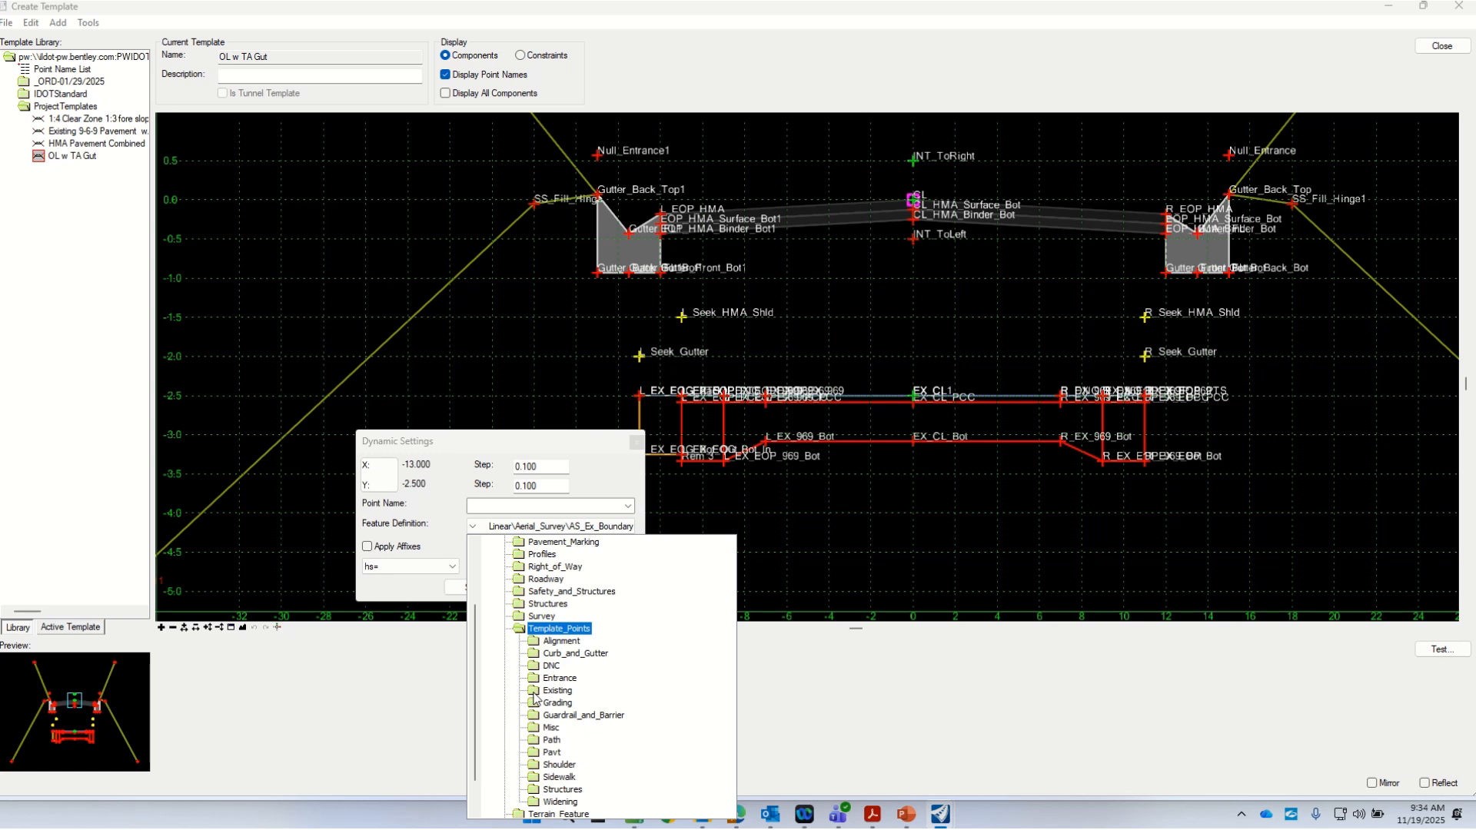
pyautogui.doubleClick(535, 654)
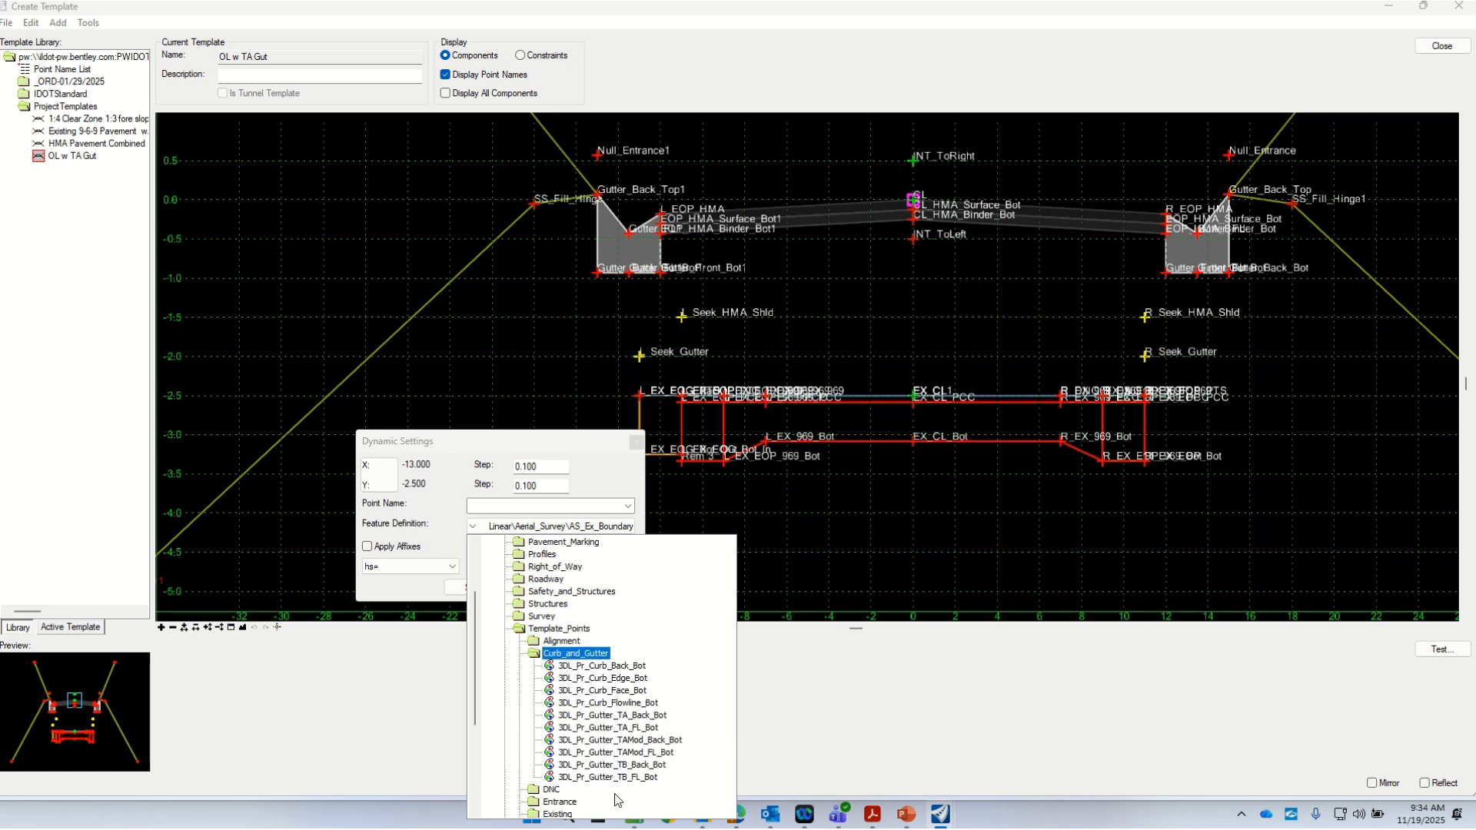
pyautogui.click(556, 666)
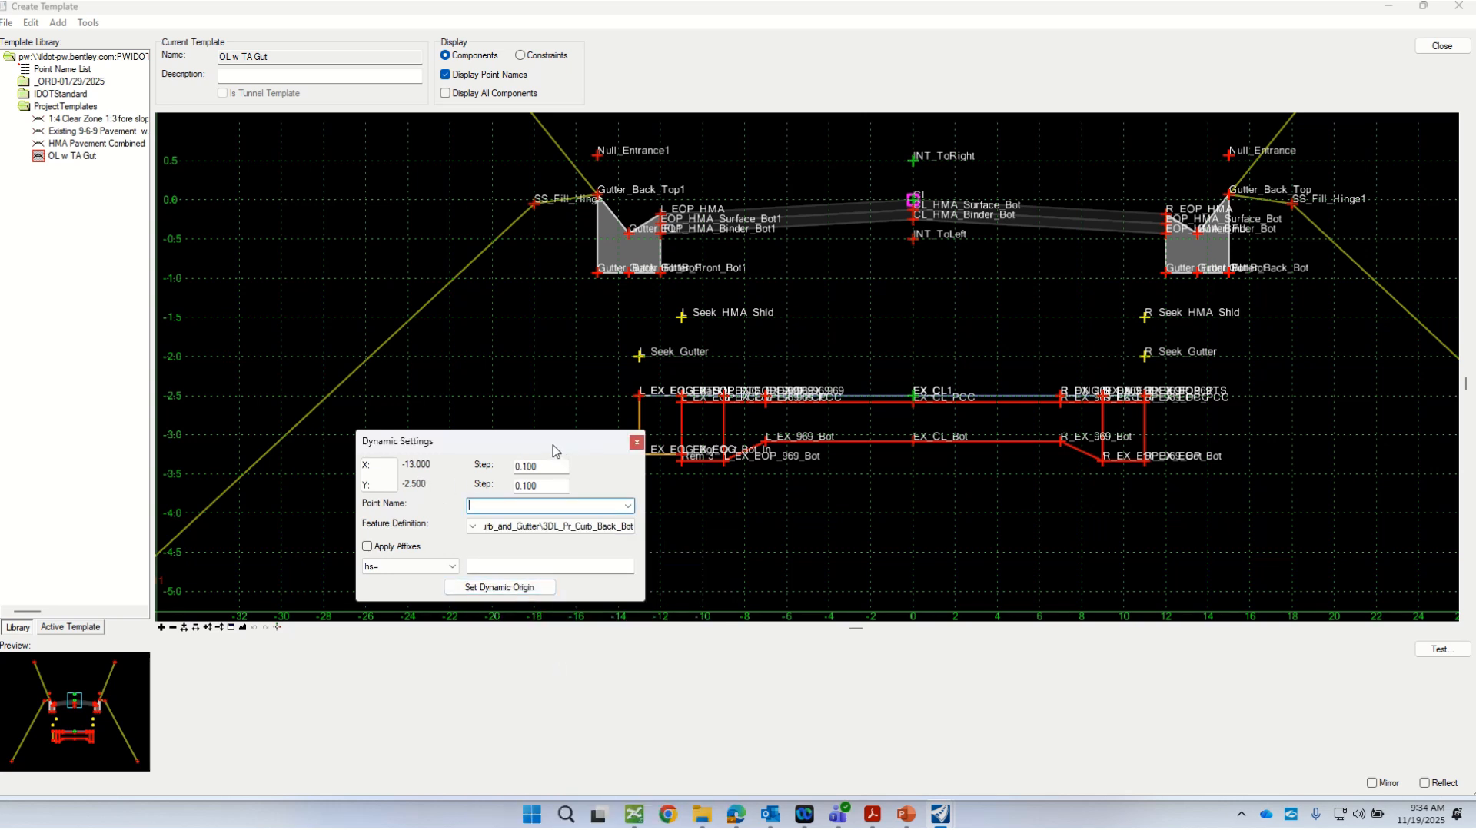
pyautogui.moveTo(552, 445); pyautogui.dragTo(477, 380)
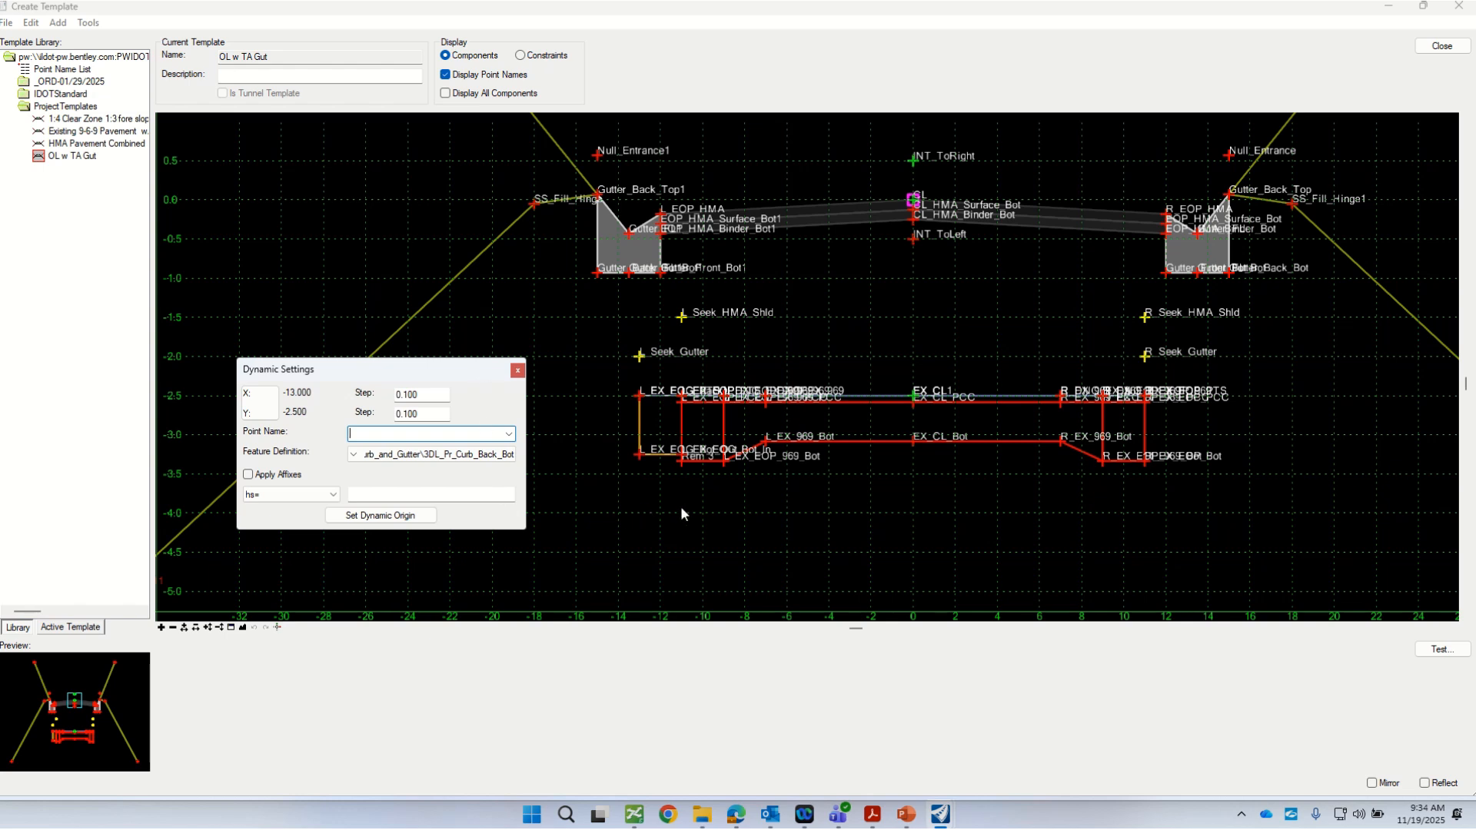
pyautogui.click(516, 372)
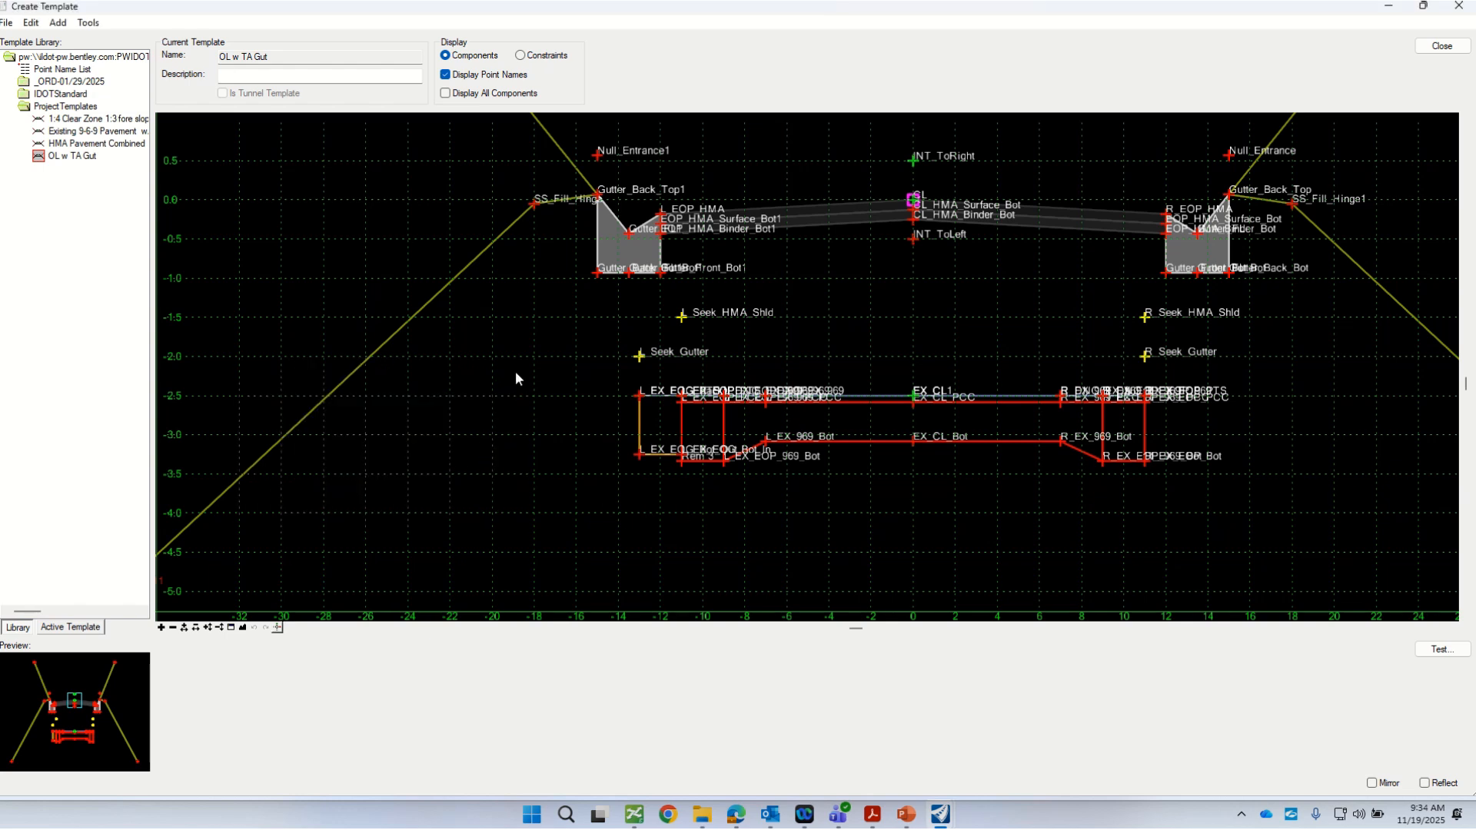
# Step: Draw a closed constrained component from L_EX_EOG_Bot_Out through about (-13.7, -2.4) and (-11.4, -2.4) to L_EX_EOG_Bot_In
pyautogui.rightClick(456, 471)
pyautogui.moveTo(490, 484)
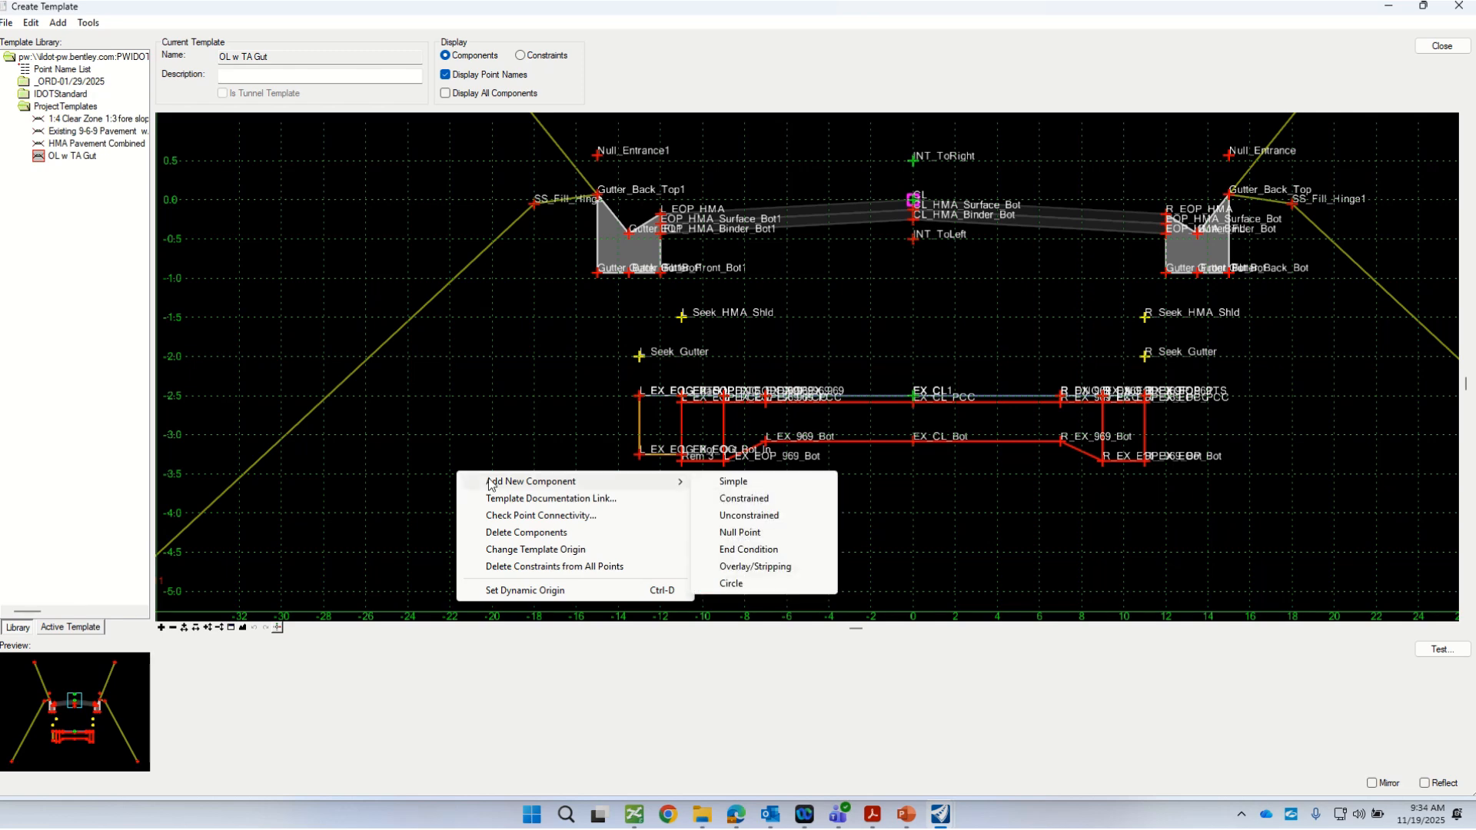
pyautogui.click(742, 501)
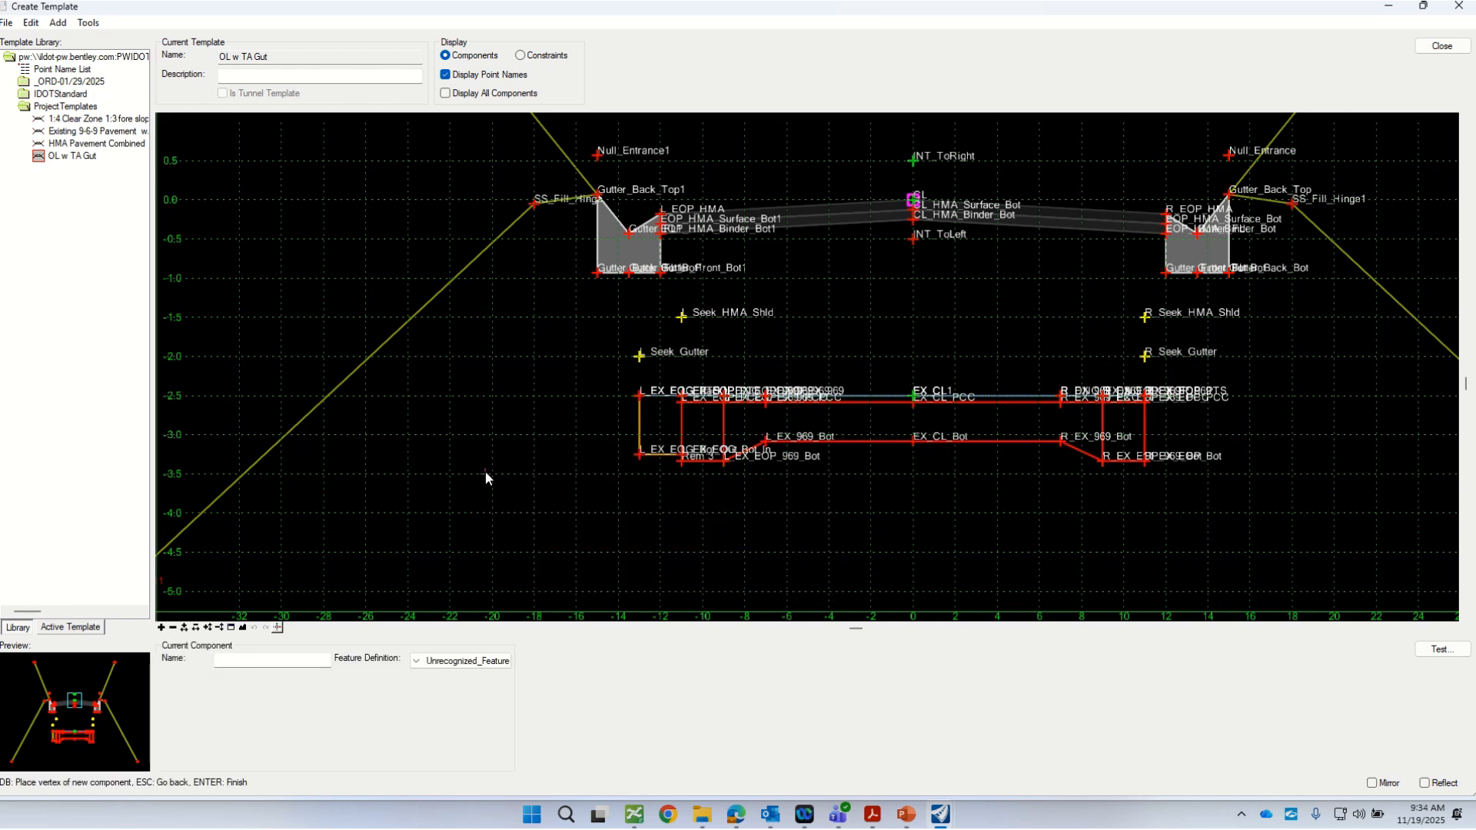
pyautogui.scroll(1, 709, 397)
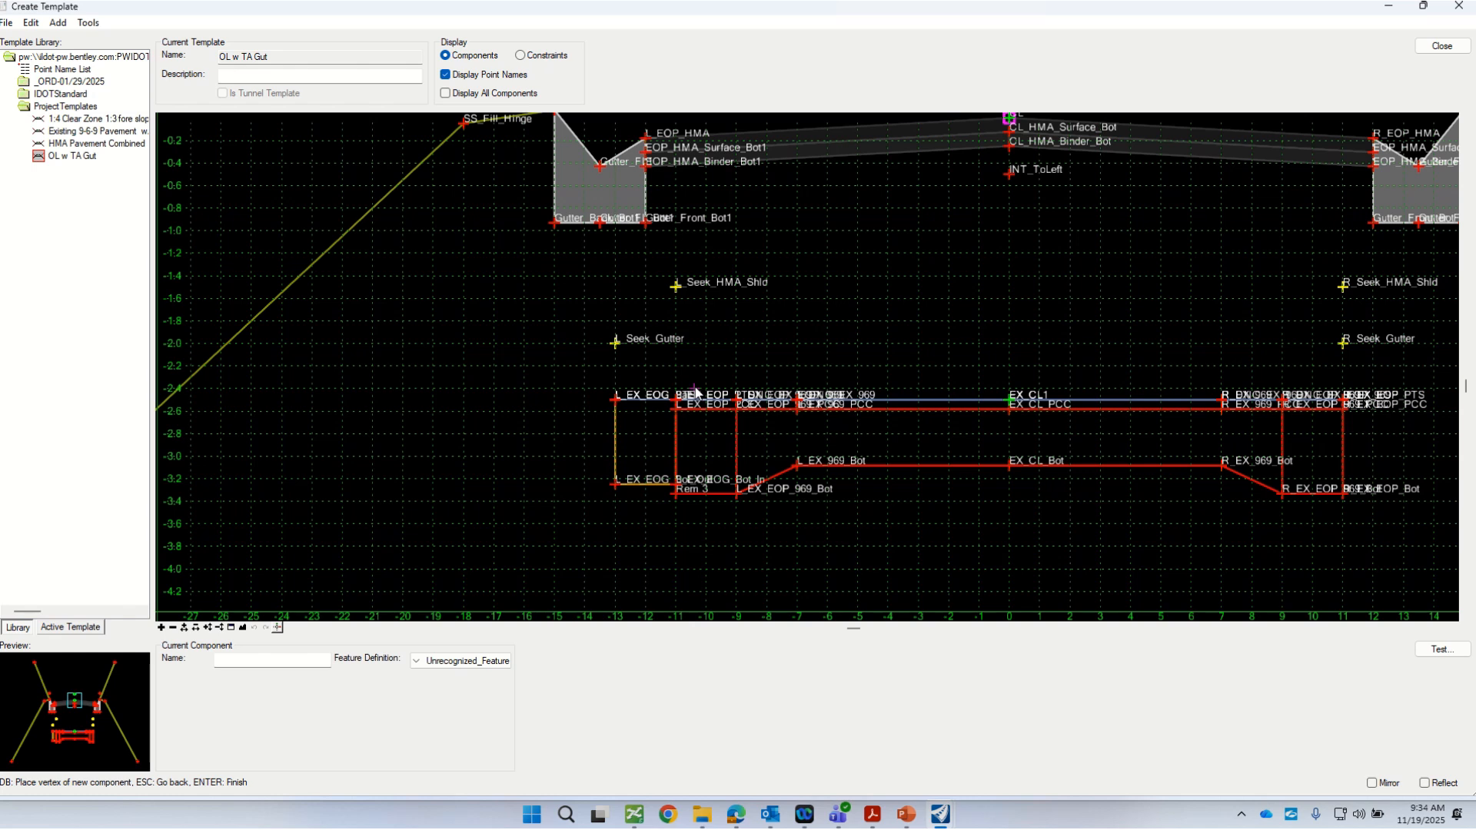
pyautogui.click(616, 485)
pyautogui.scroll(2, 608, 407)
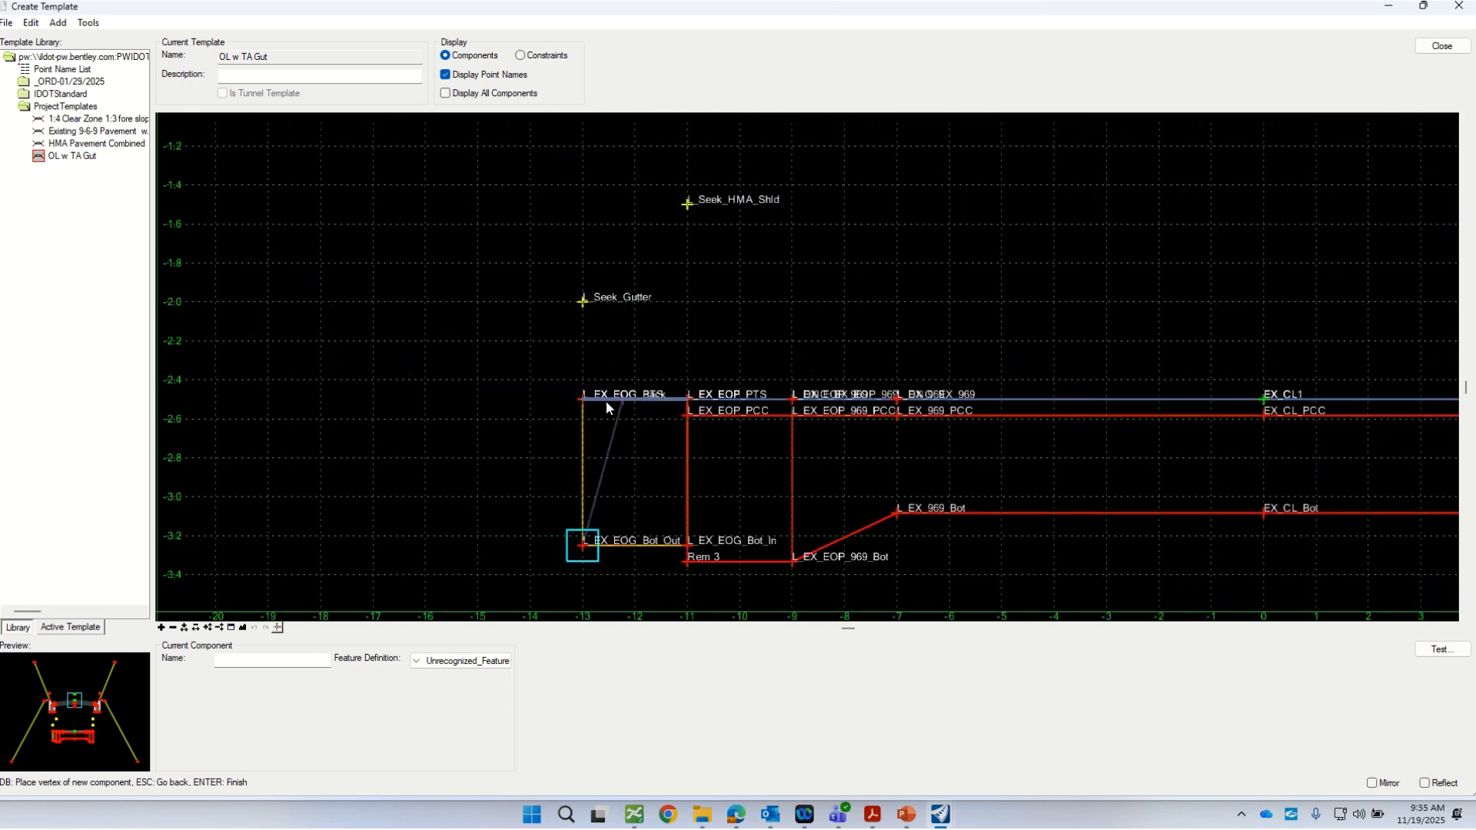
pyautogui.scroll(1, 529, 391)
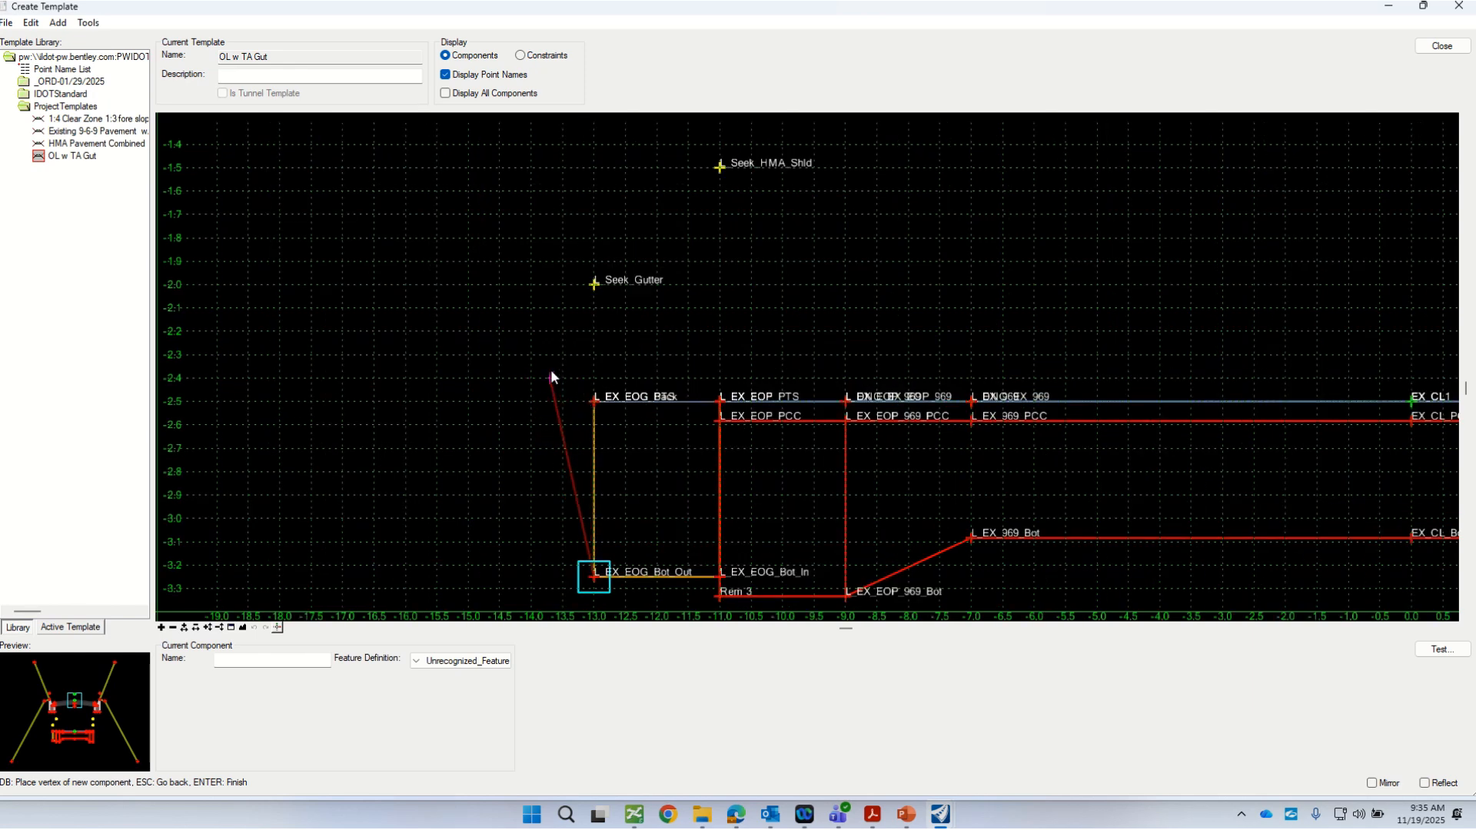
pyautogui.click(550, 376)
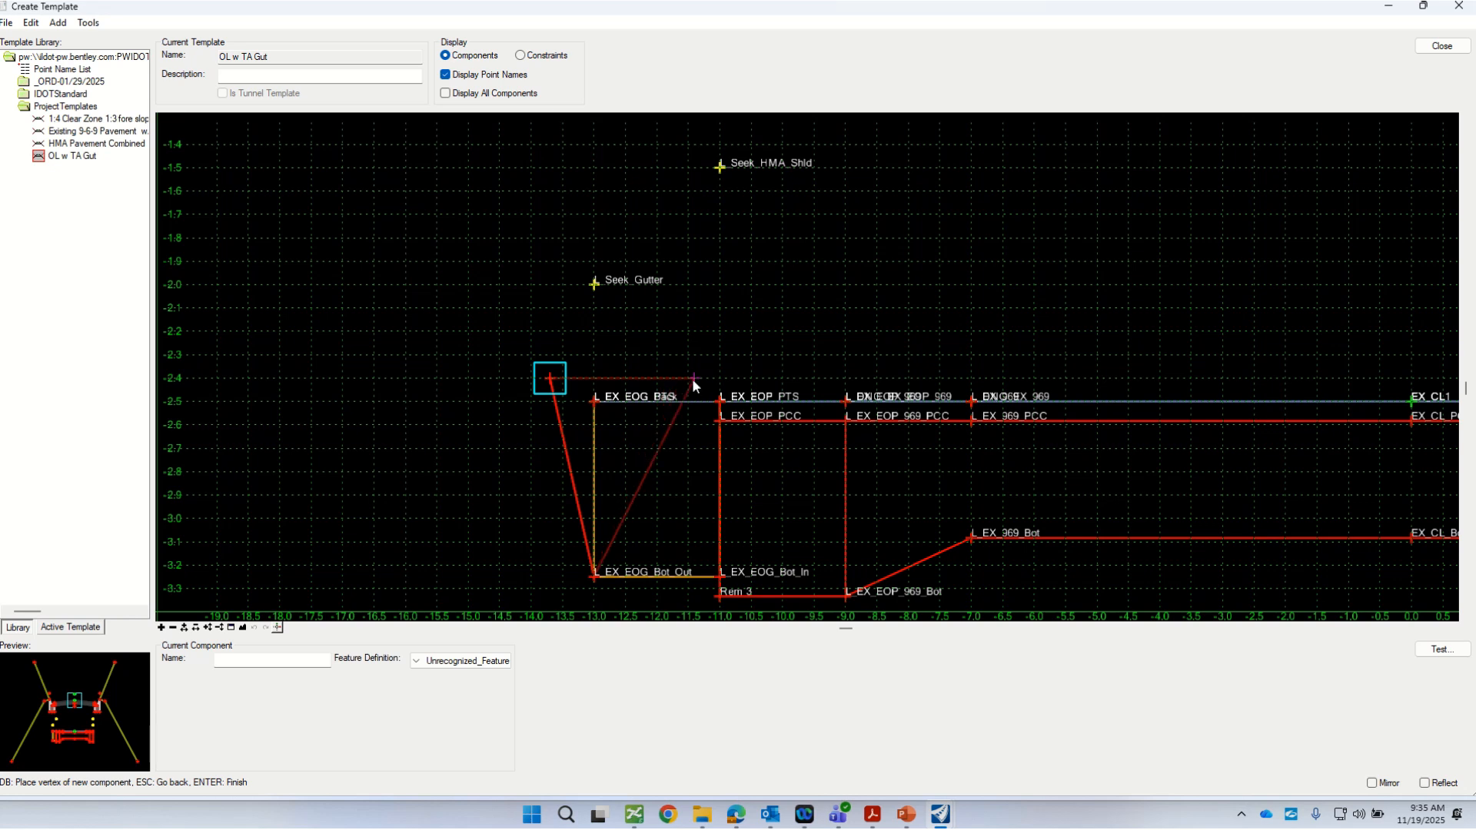
pyautogui.click(692, 379)
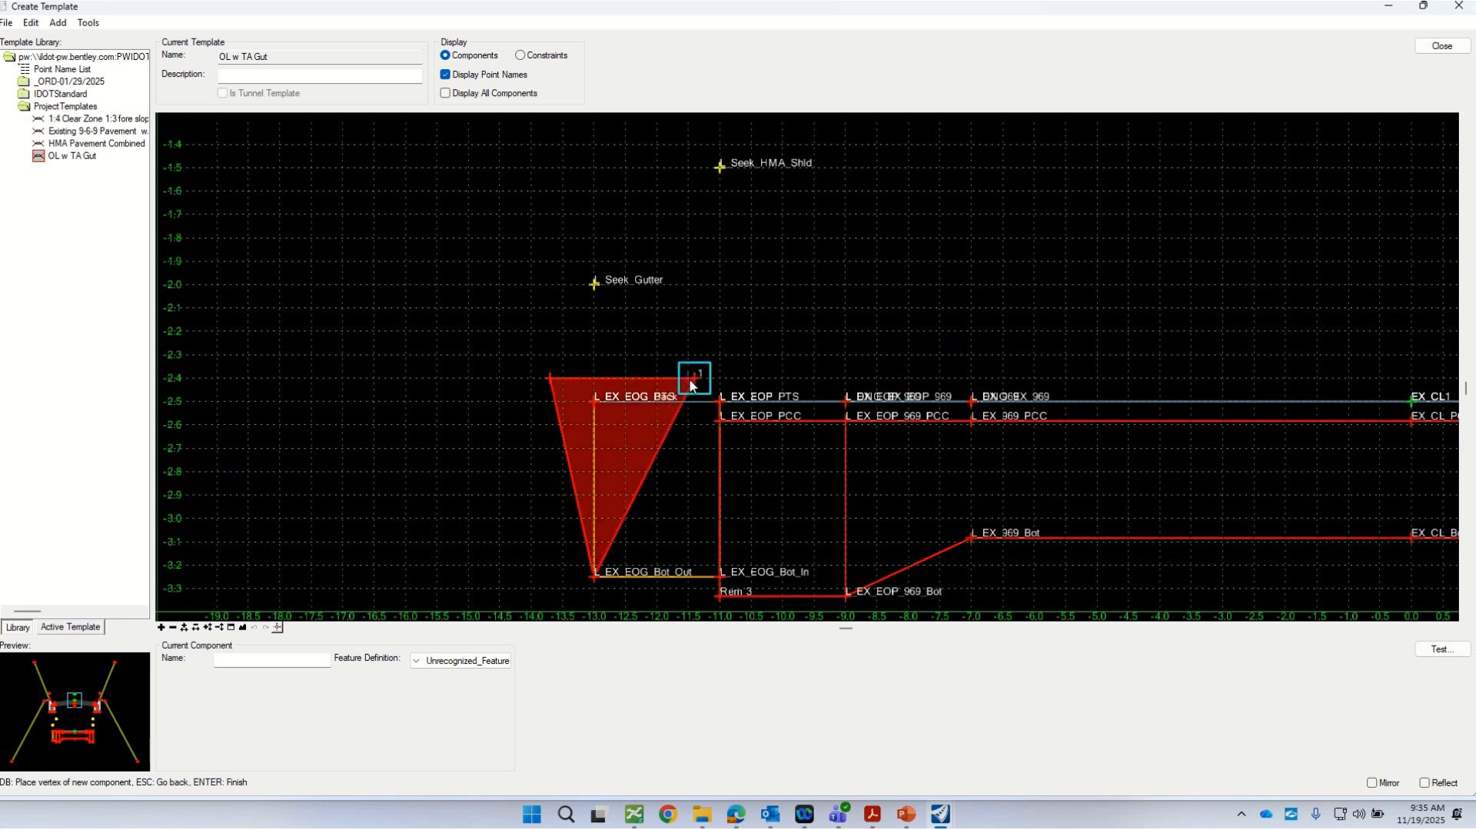
pyautogui.click(720, 578)
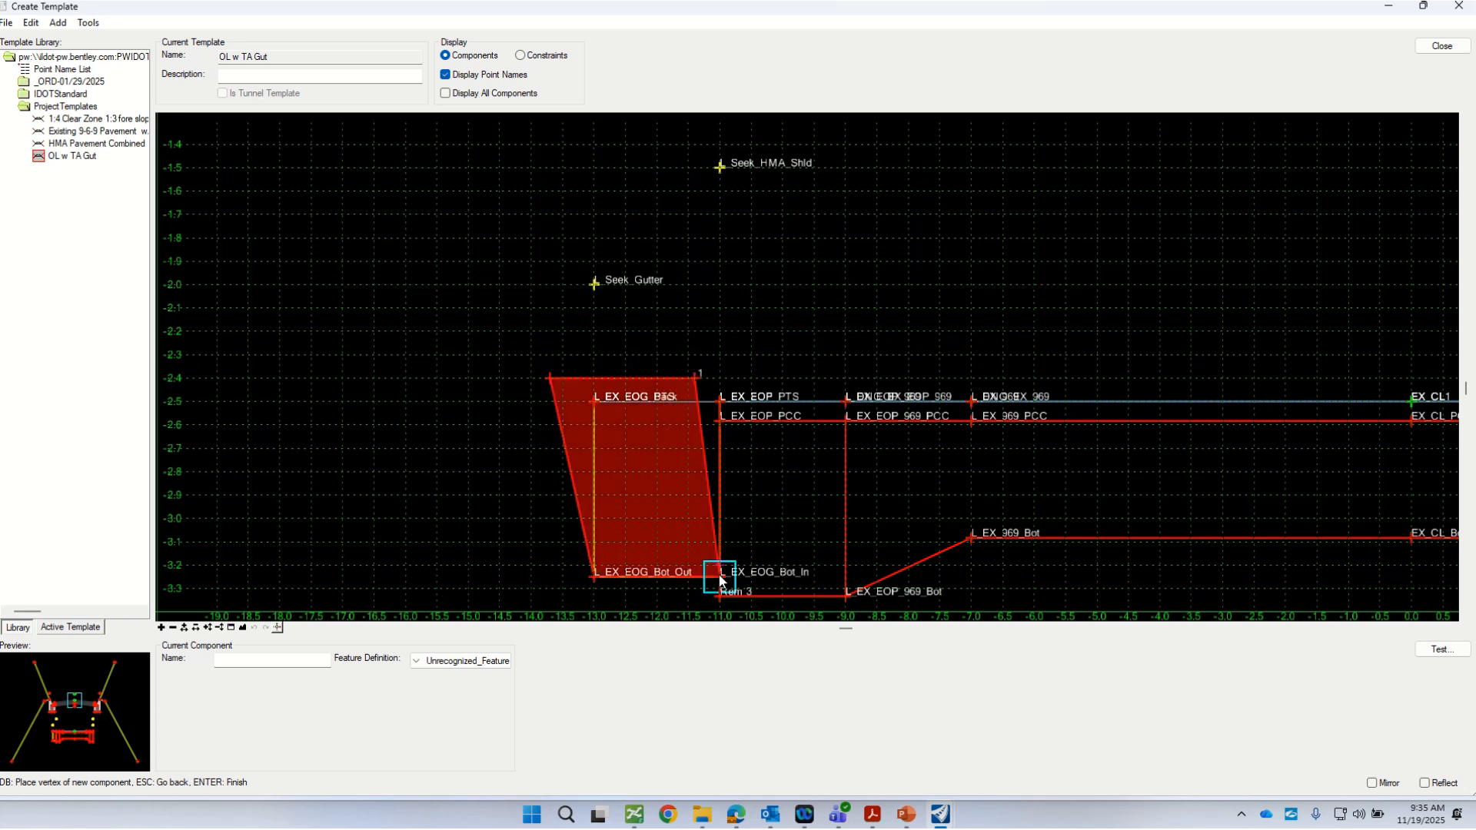
pyautogui.rightClick(482, 517)
pyautogui.click(530, 519)
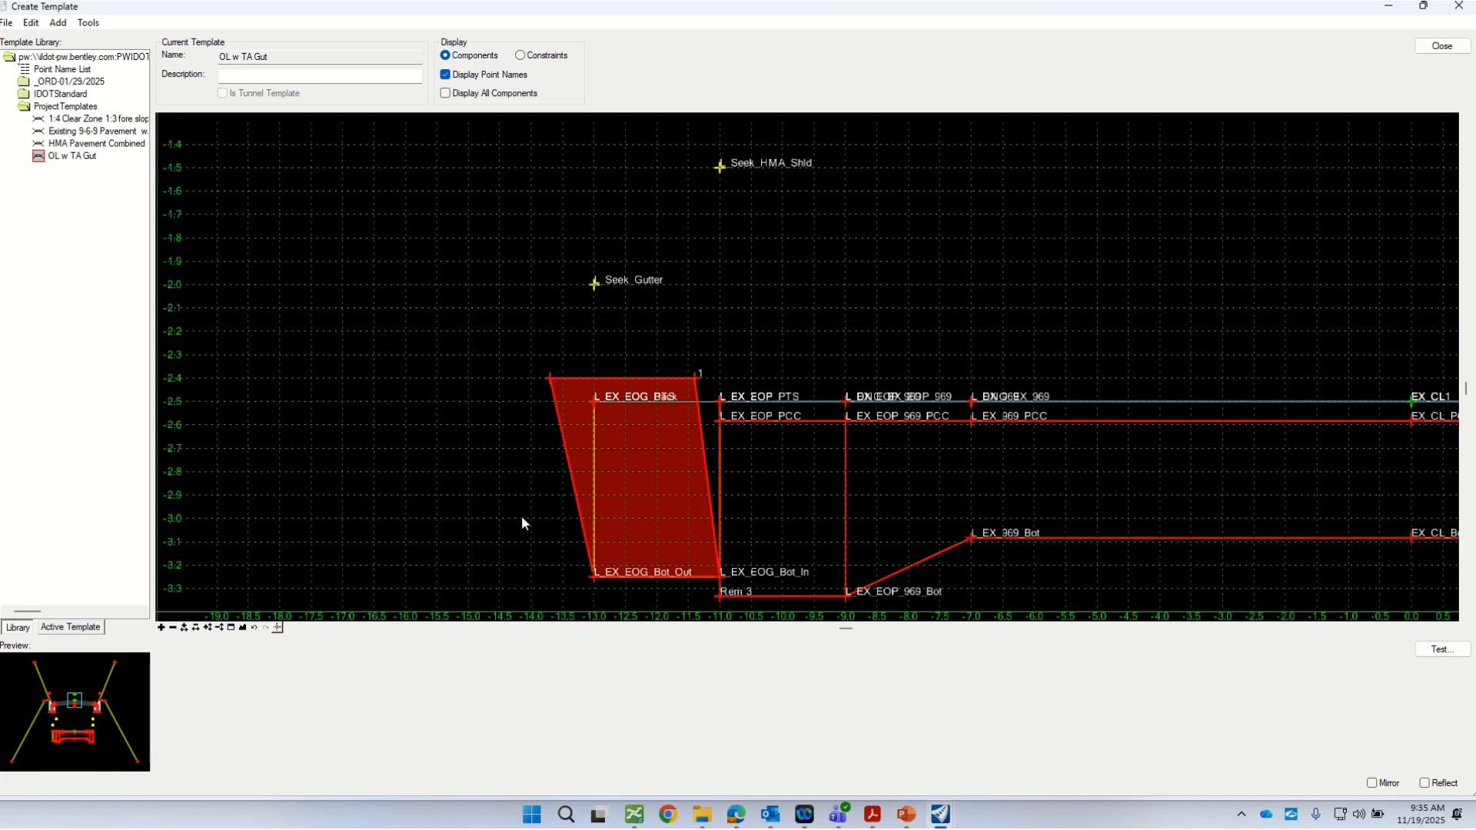
# Step: Name the outer top point of the new gutter component Rem_1 in its point properties
pyautogui.doubleClick(550, 378)
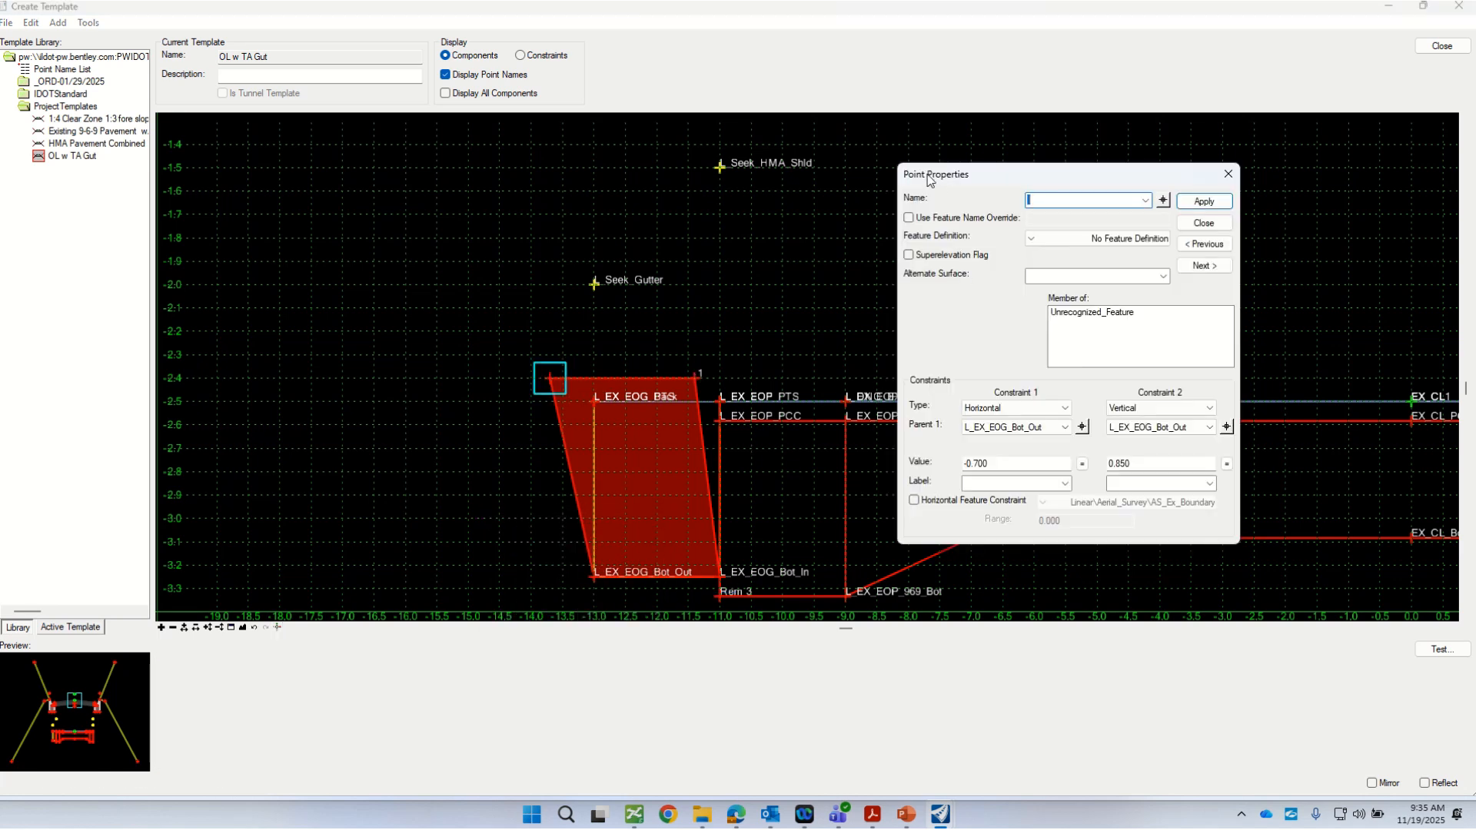
pyautogui.moveTo(845, 189); pyautogui.dragTo(815, 244)
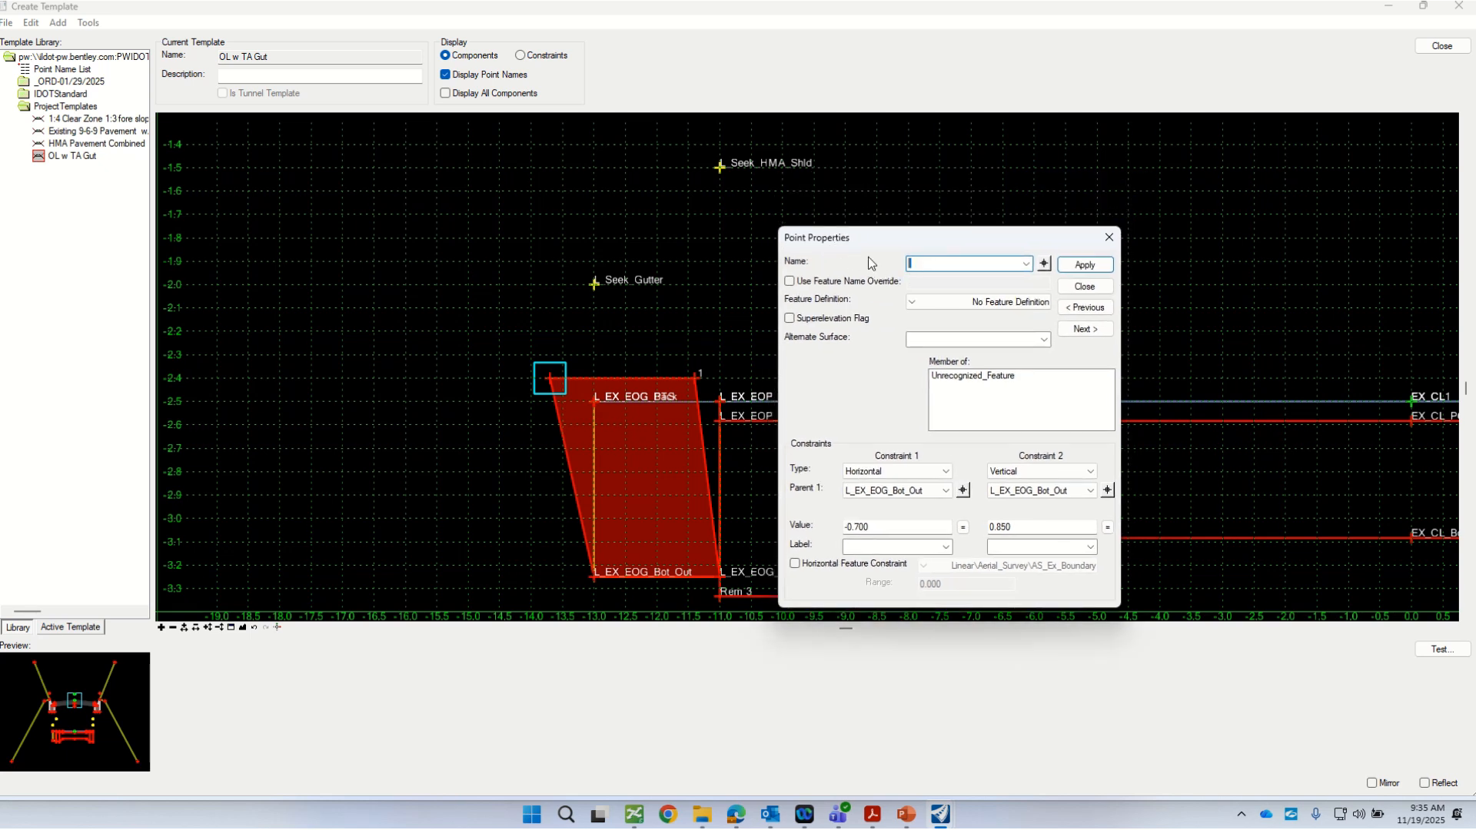
pyautogui.write('Rem_1')
pyautogui.moveTo(840, 238); pyautogui.dragTo(800, 203)
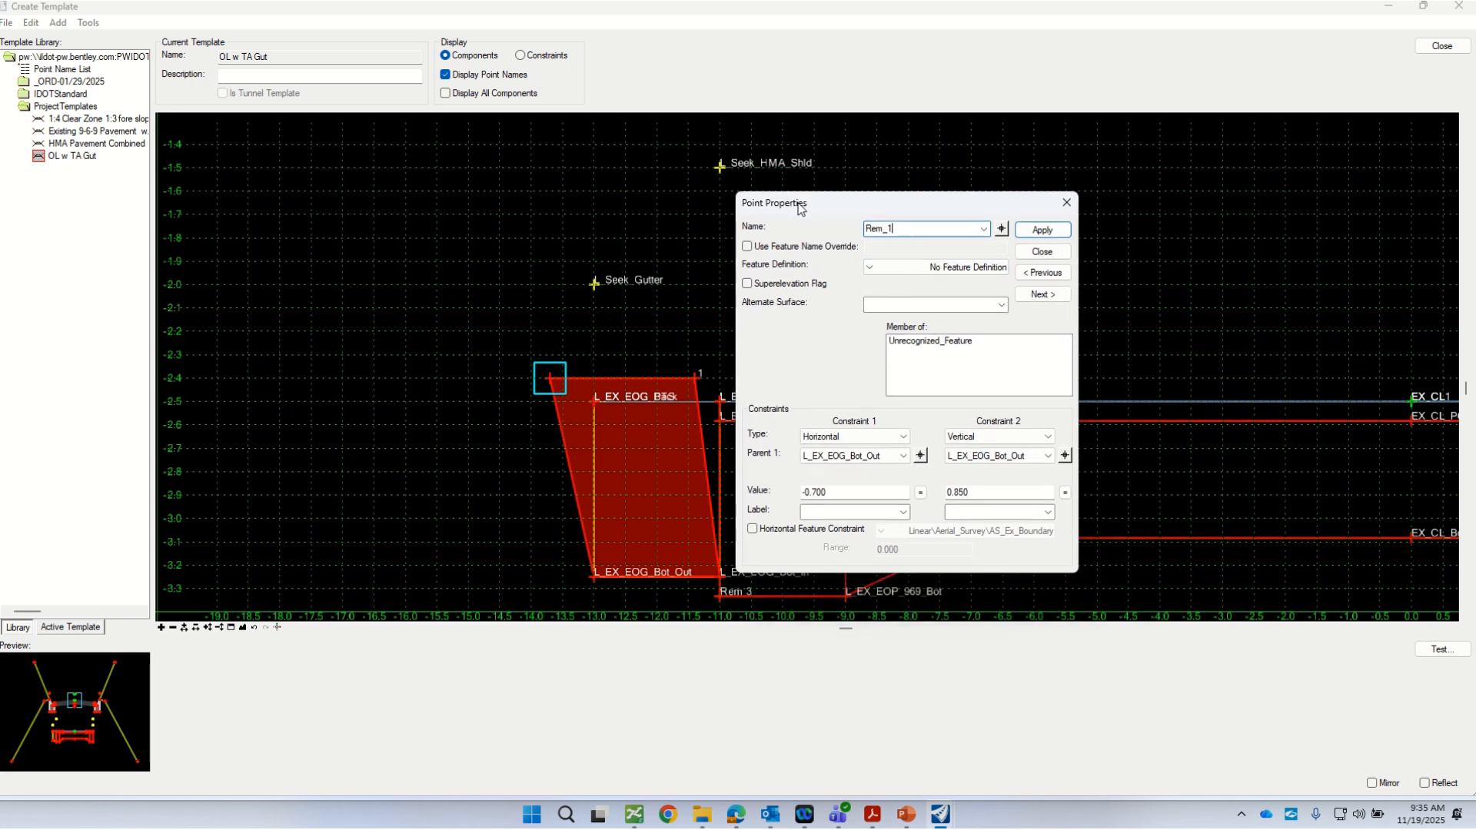
# Step: Assign point Rem_1 the Linear Template_Points Curb_and_Gutter feature definition 3DL_Pr_Curb_Back_Bot
pyautogui.click(870, 269)
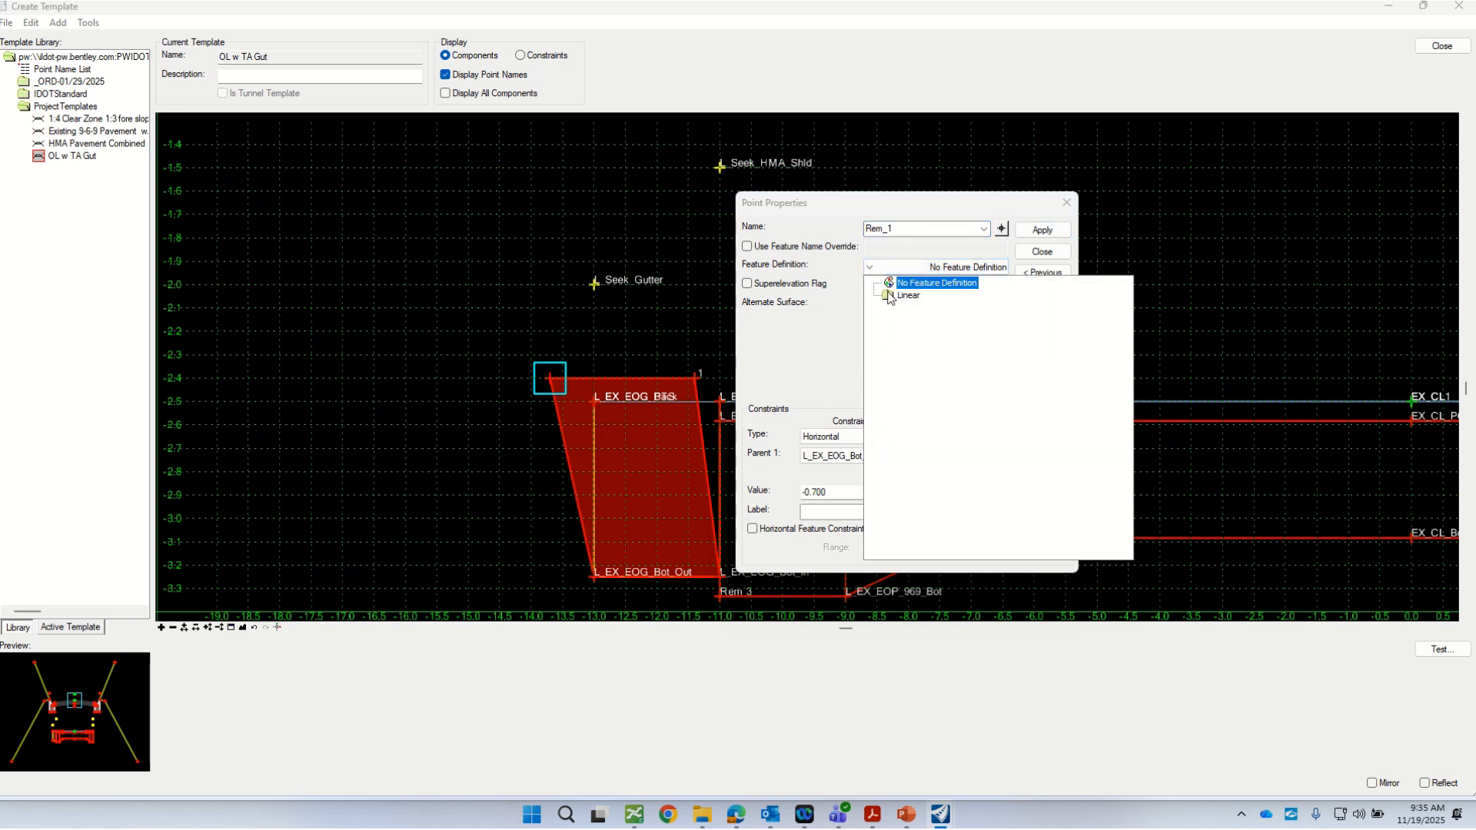
pyautogui.doubleClick(888, 297)
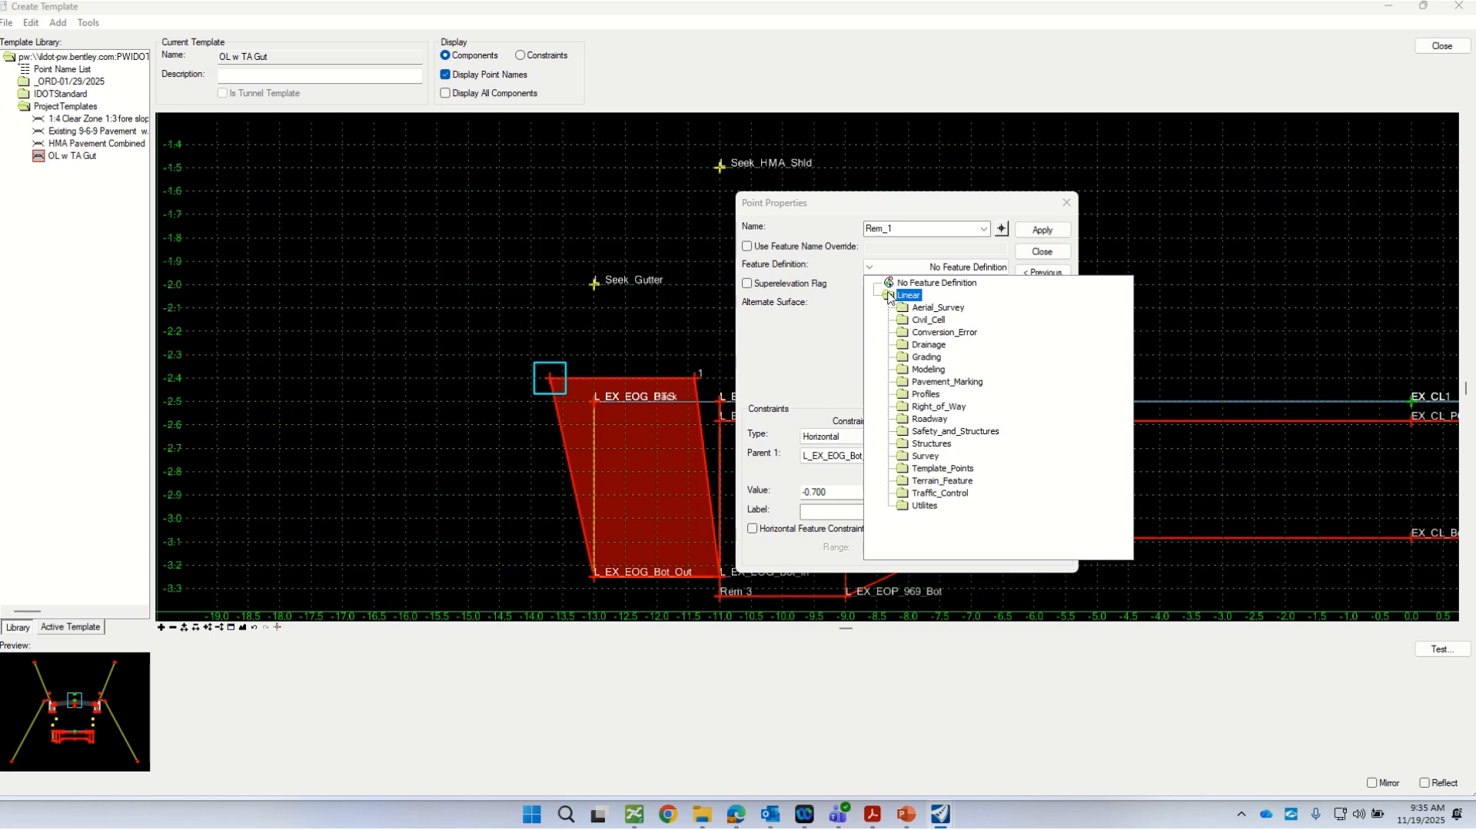
pyautogui.doubleClick(905, 469)
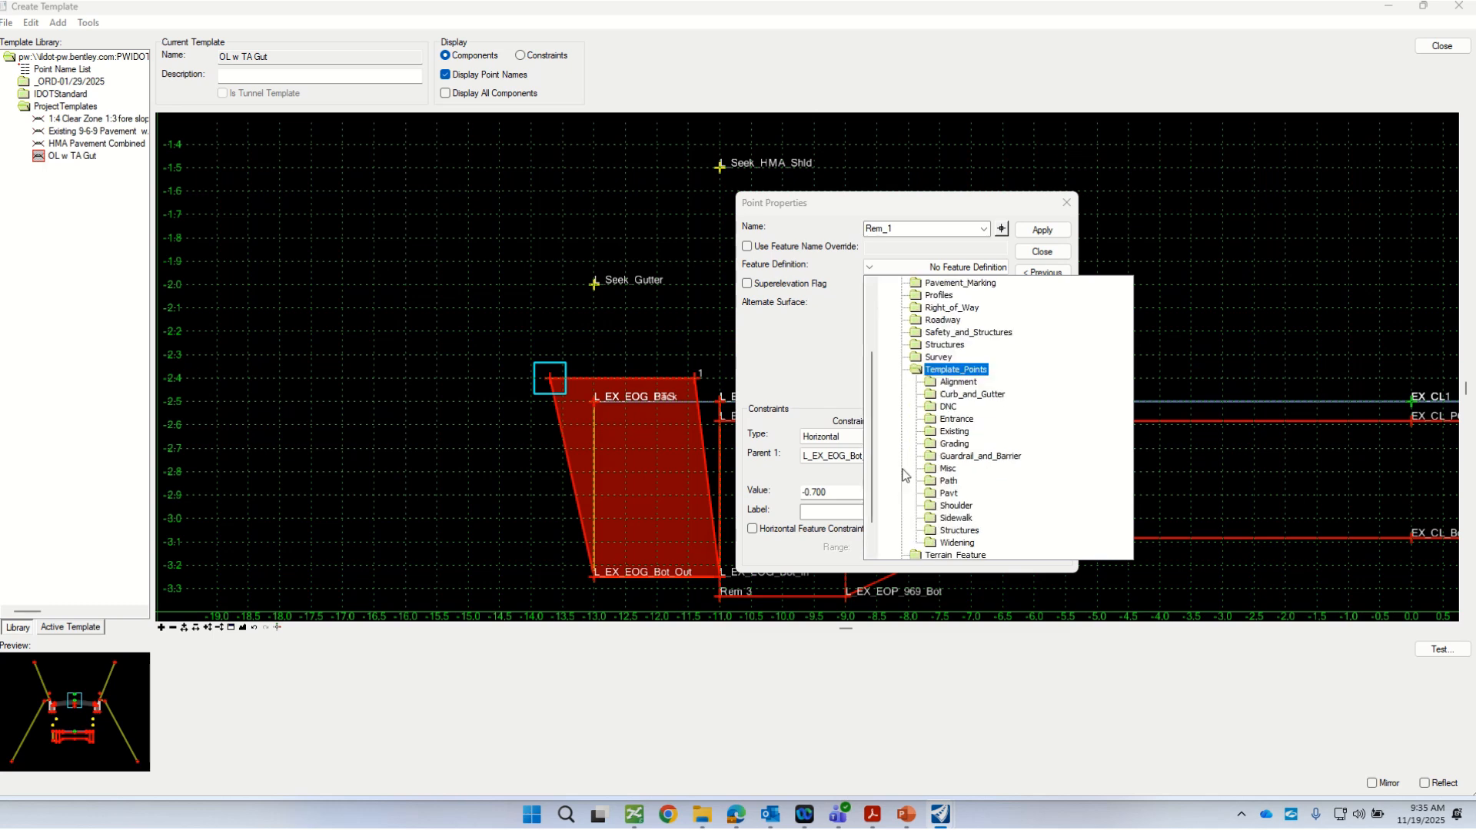
pyautogui.doubleClick(931, 395)
pyautogui.click(947, 409)
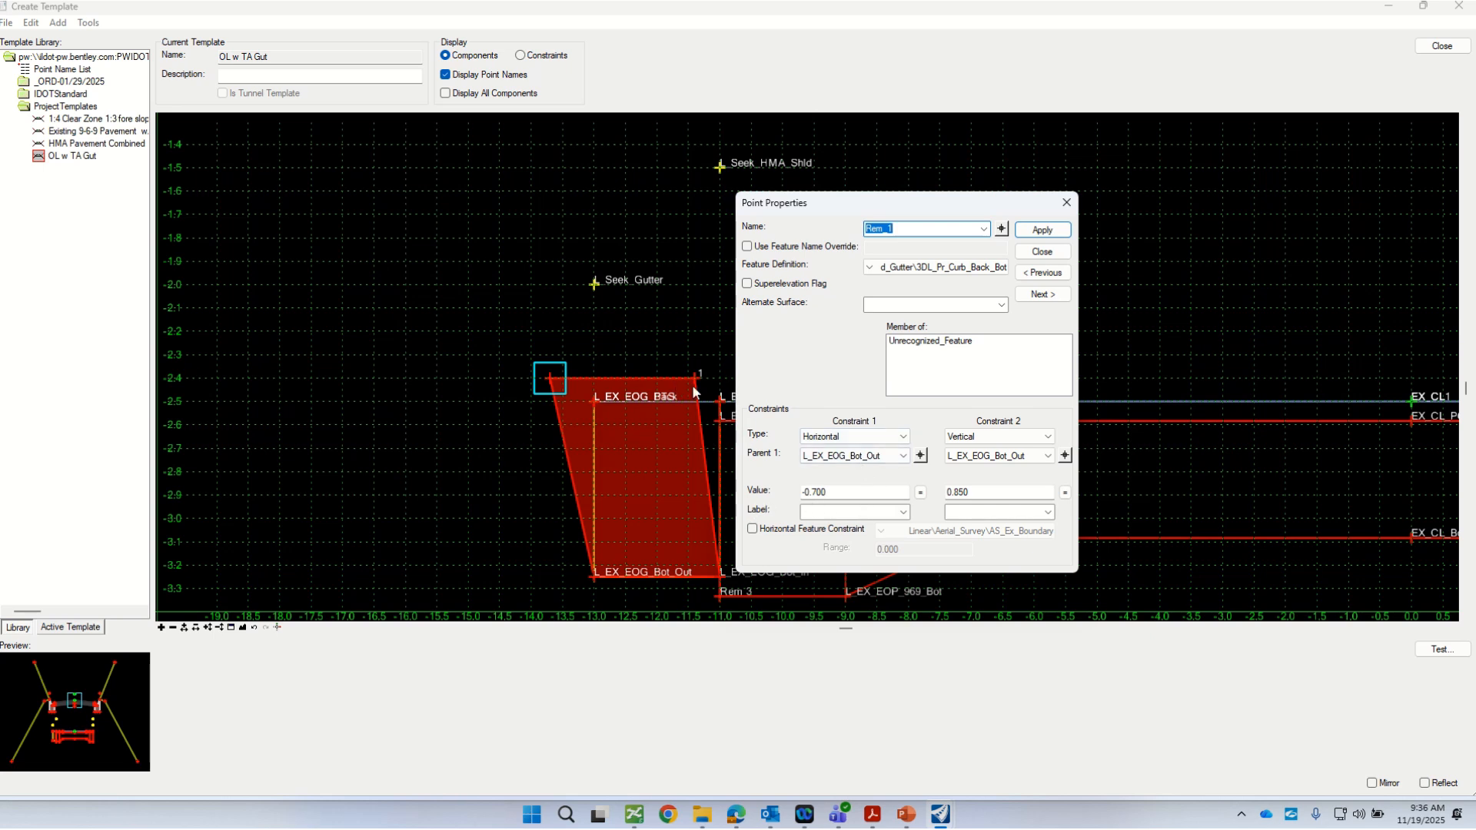
# Step: Make L_EX_EOG_PTS the parent of both the horizontal and vertical constraints of point Rem_1
pyautogui.click(919, 456)
pyautogui.click(922, 457)
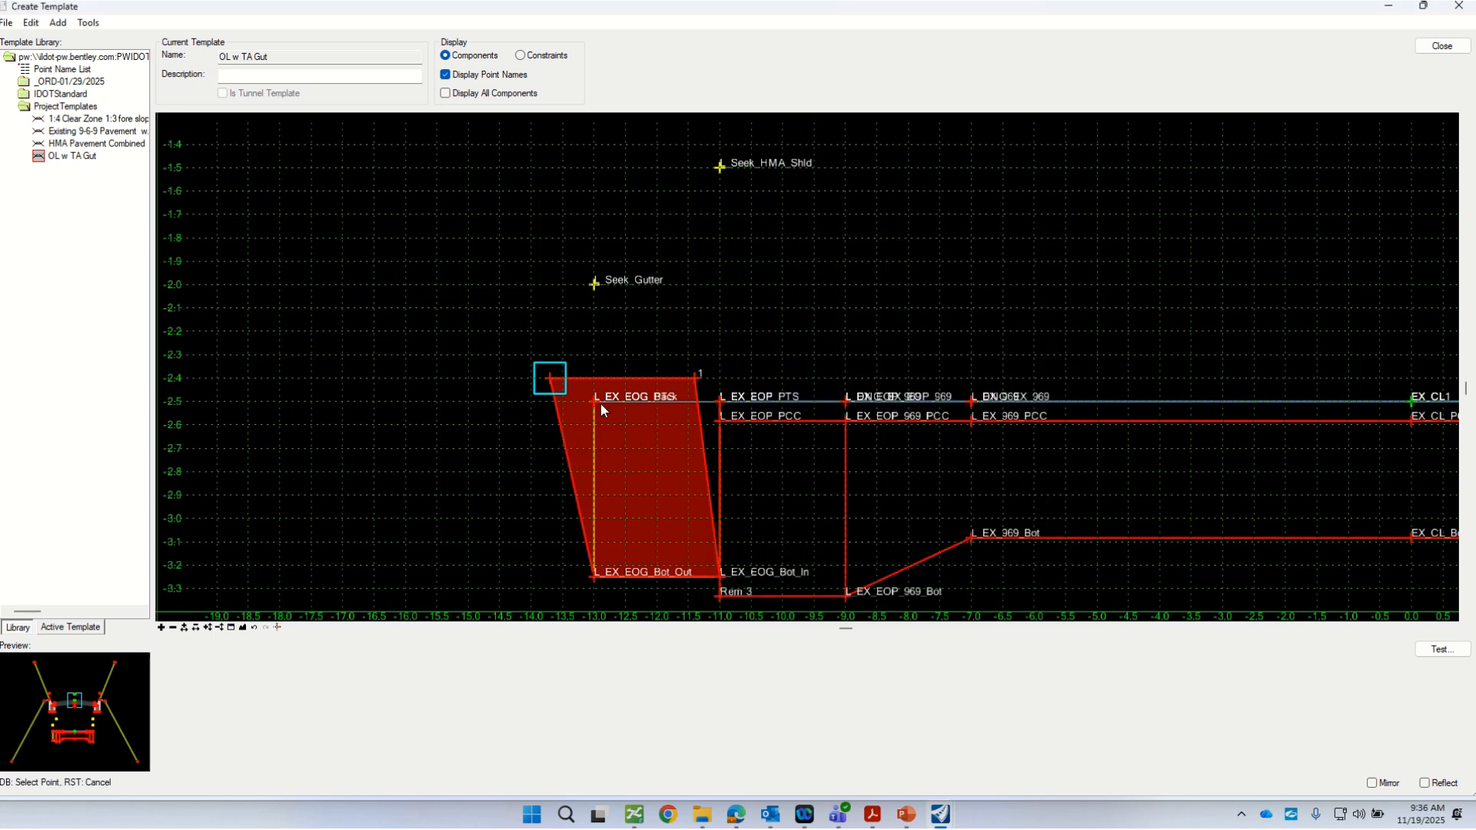
pyautogui.click(589, 399)
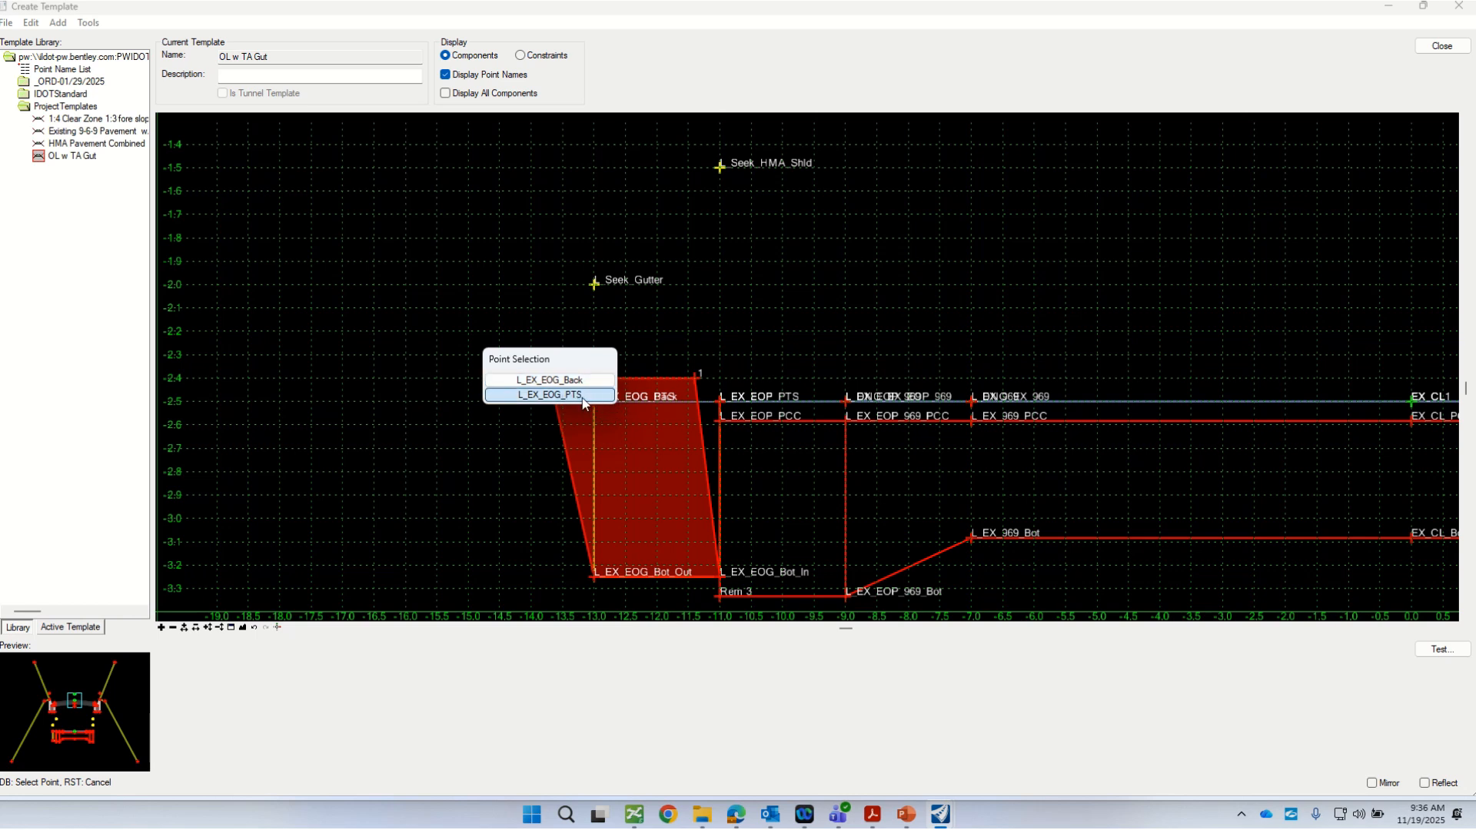
pyautogui.click(573, 397)
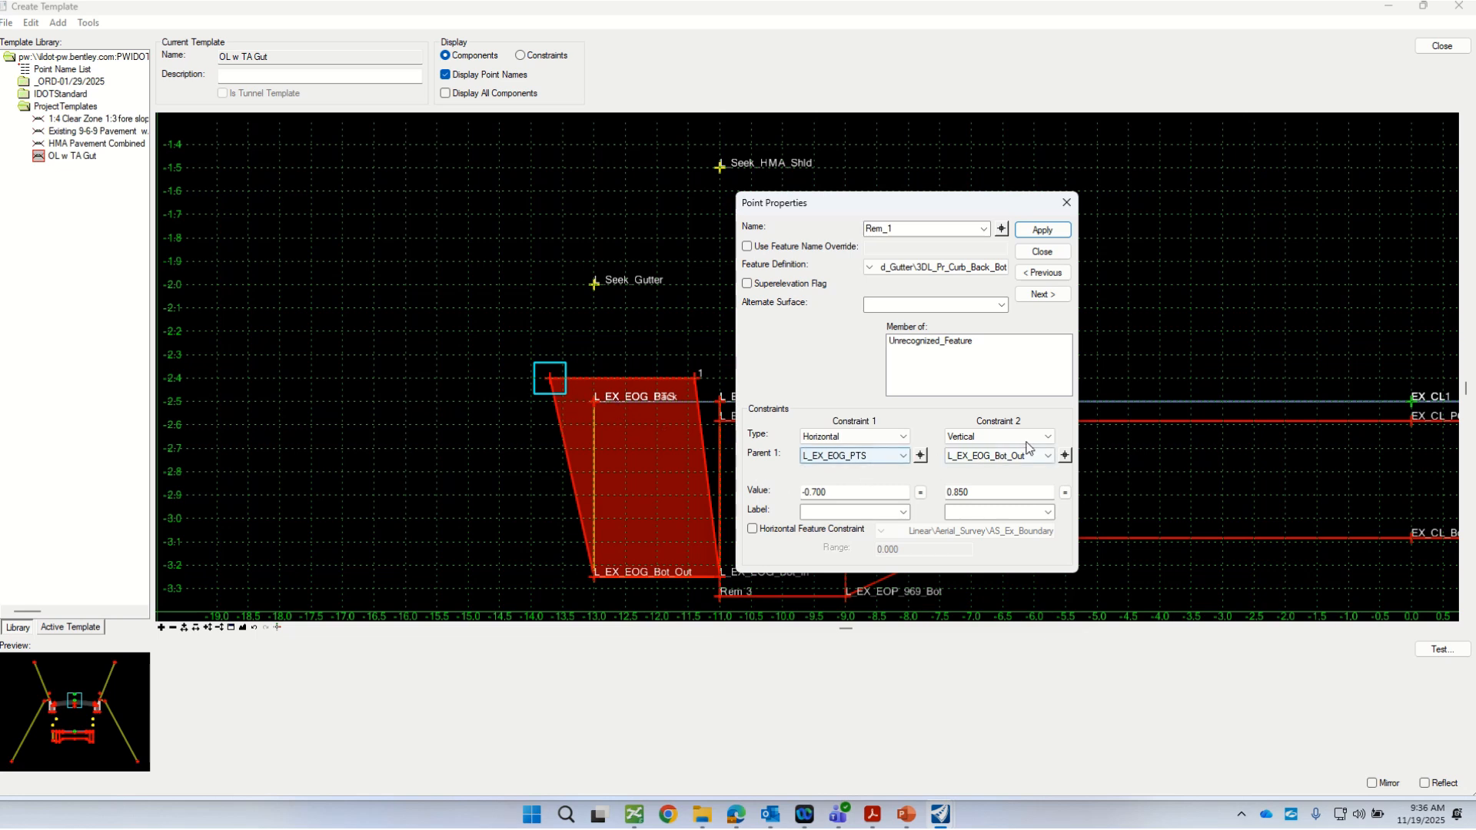
pyautogui.click(1066, 456)
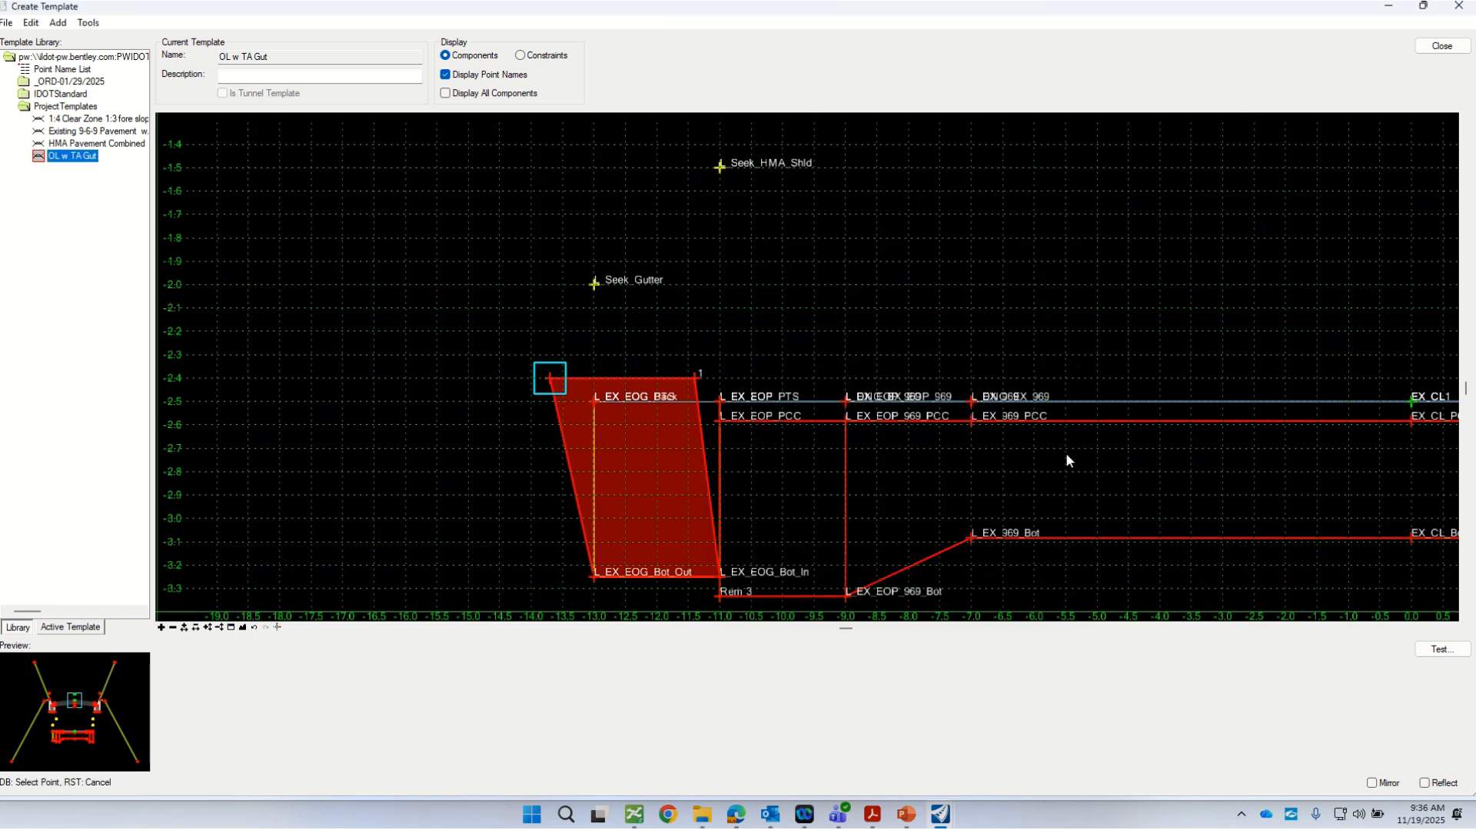
pyautogui.click(597, 410)
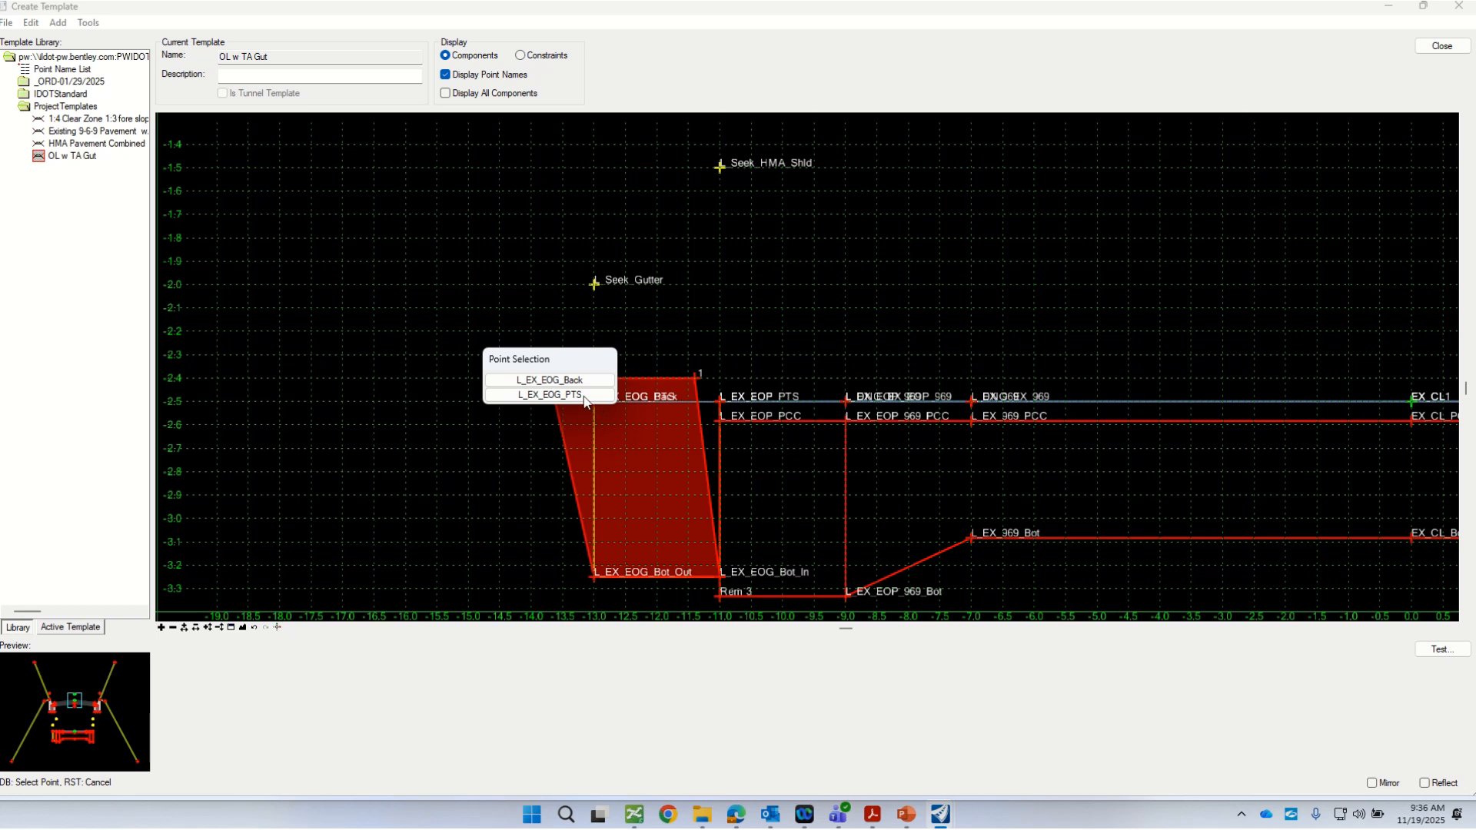
pyautogui.click(569, 393)
# Step: Set the horizontal and vertical constraint values of Rem_1 to 0, apply them and close the point properties
pyautogui.doubleClick(827, 490)
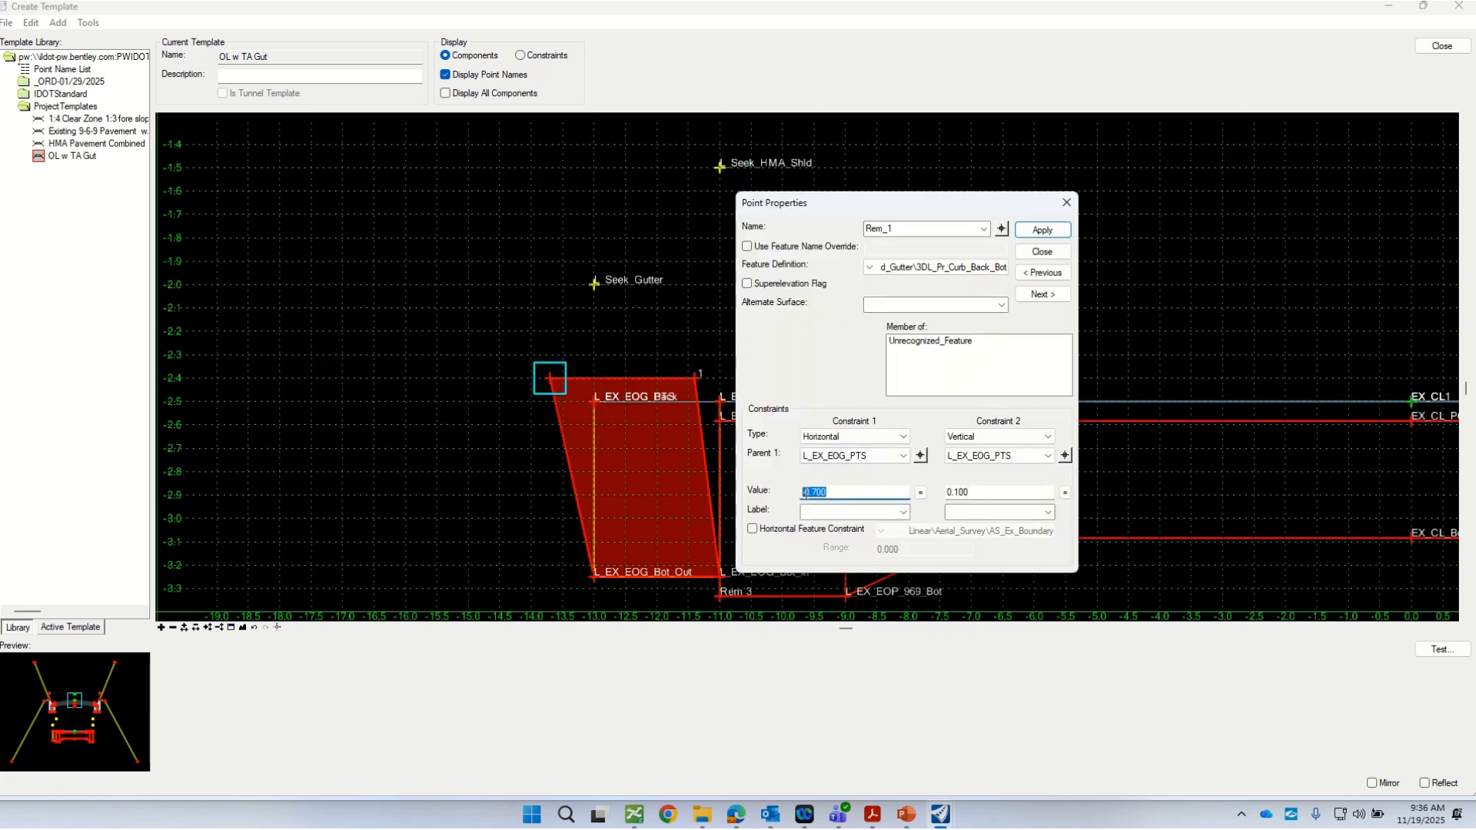
pyautogui.write('0')
pyautogui.press('Tab')
pyautogui.write('0')
pyautogui.press('Tab')
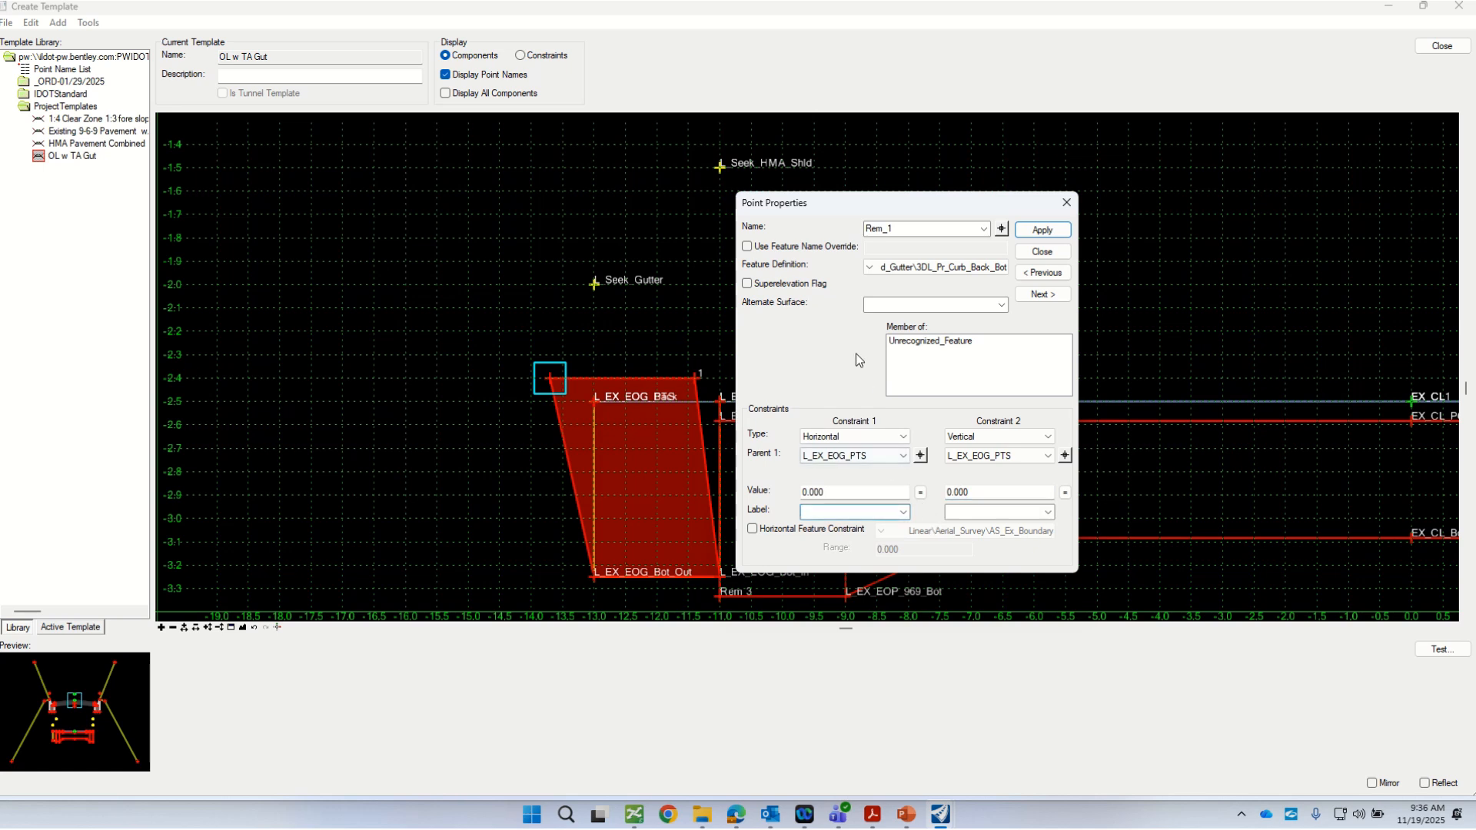
pyautogui.click(1037, 230)
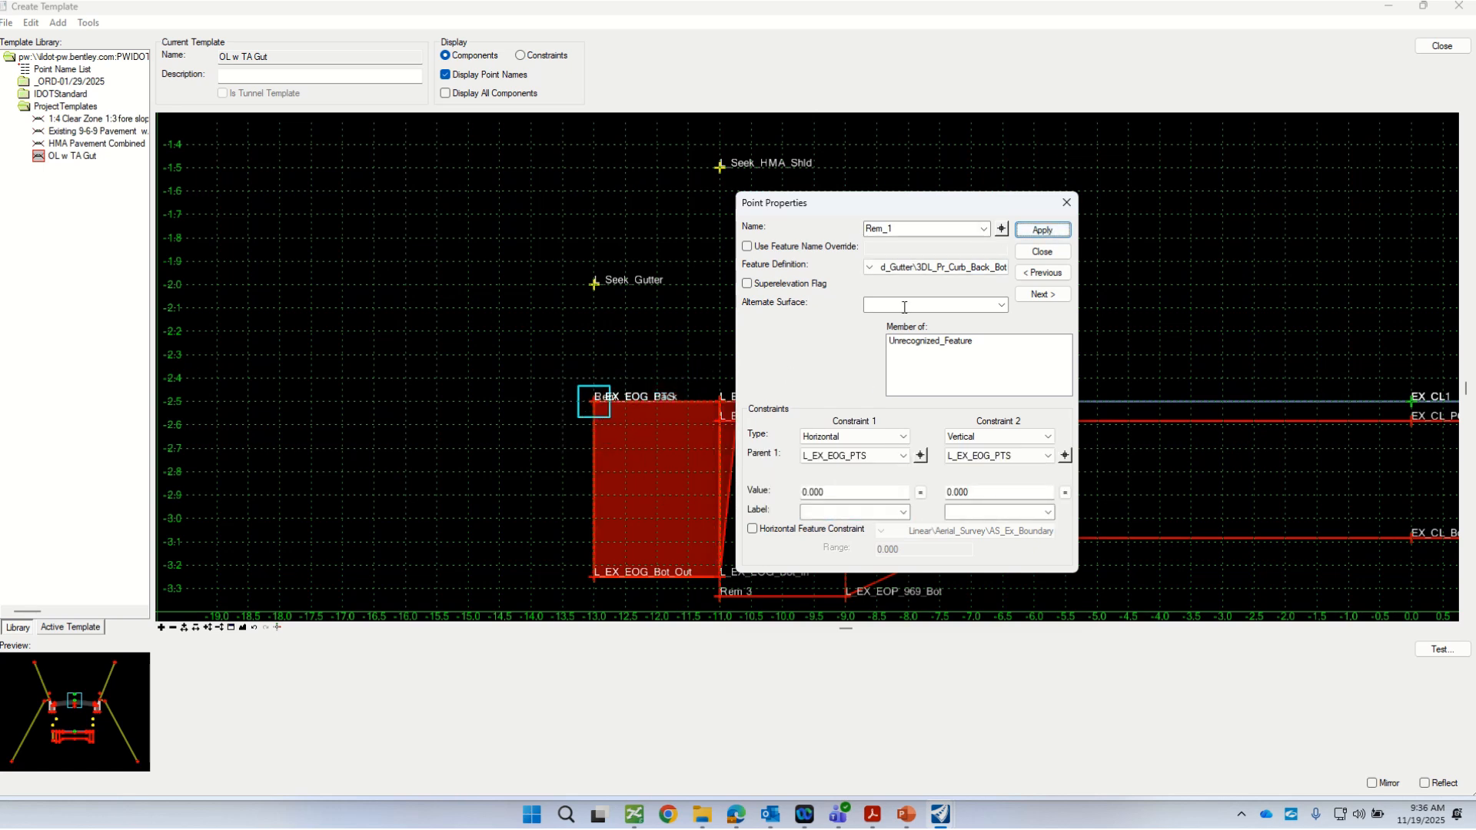
pyautogui.moveTo(847, 212); pyautogui.dragTo(943, 215)
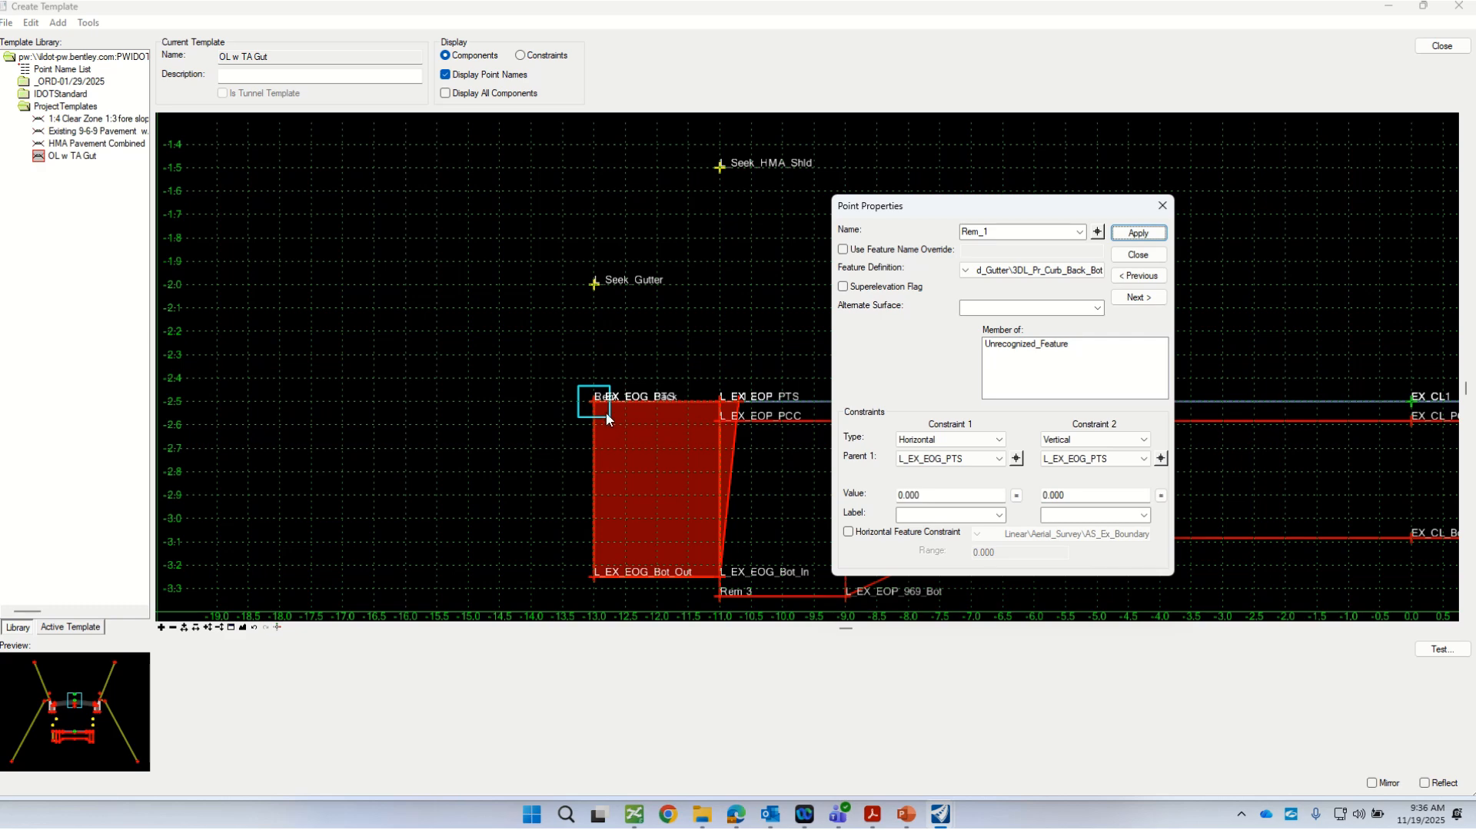
pyautogui.scroll(1, 605, 414)
pyautogui.scroll(-1, 408, 433)
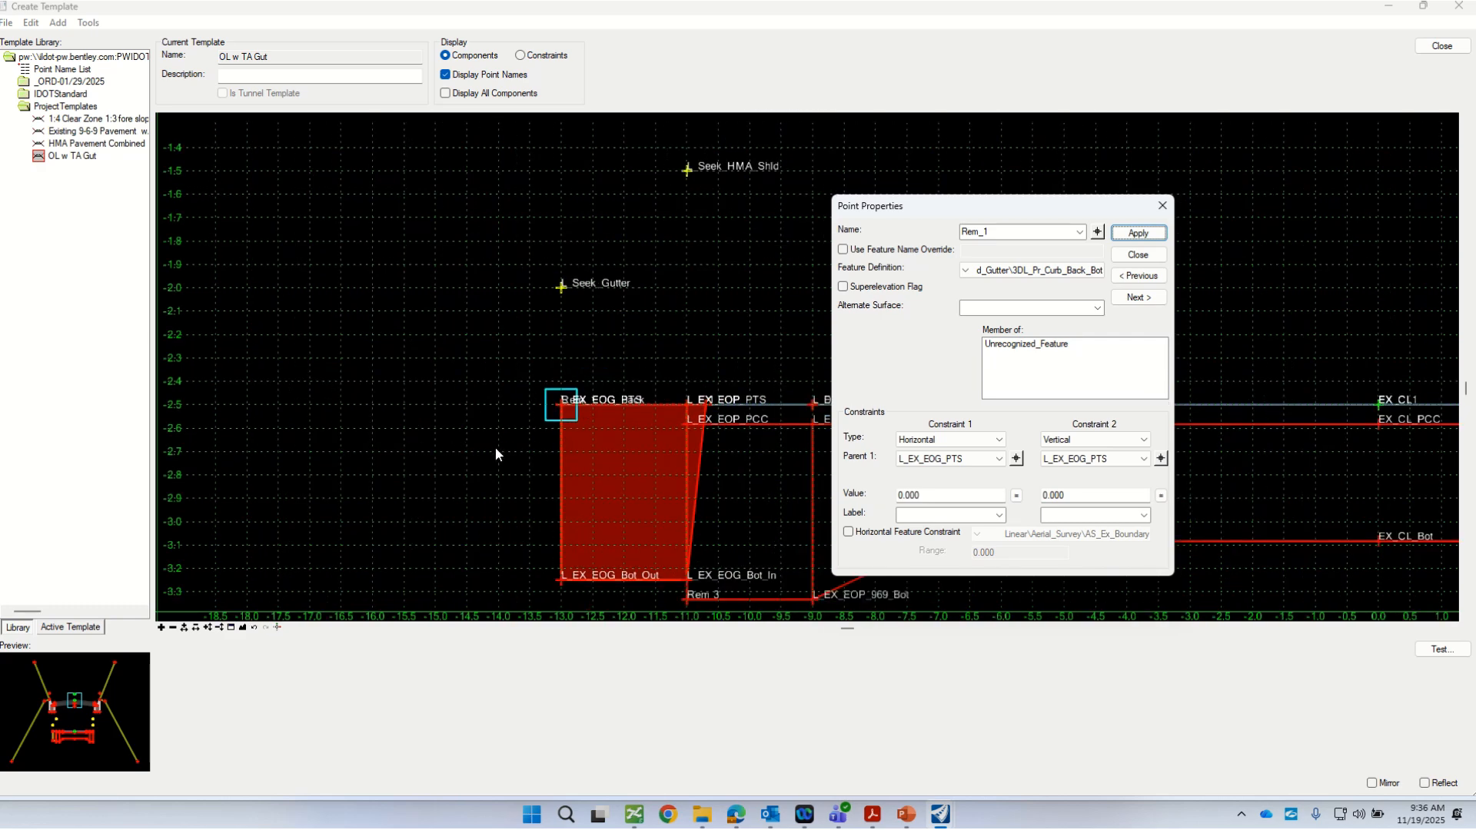
pyautogui.moveTo(559, 409)
pyautogui.click(1129, 255)
# Step: Rename the gutter component's inner top point as Rem 2 in its point properties
pyautogui.scroll(2, 688, 411)
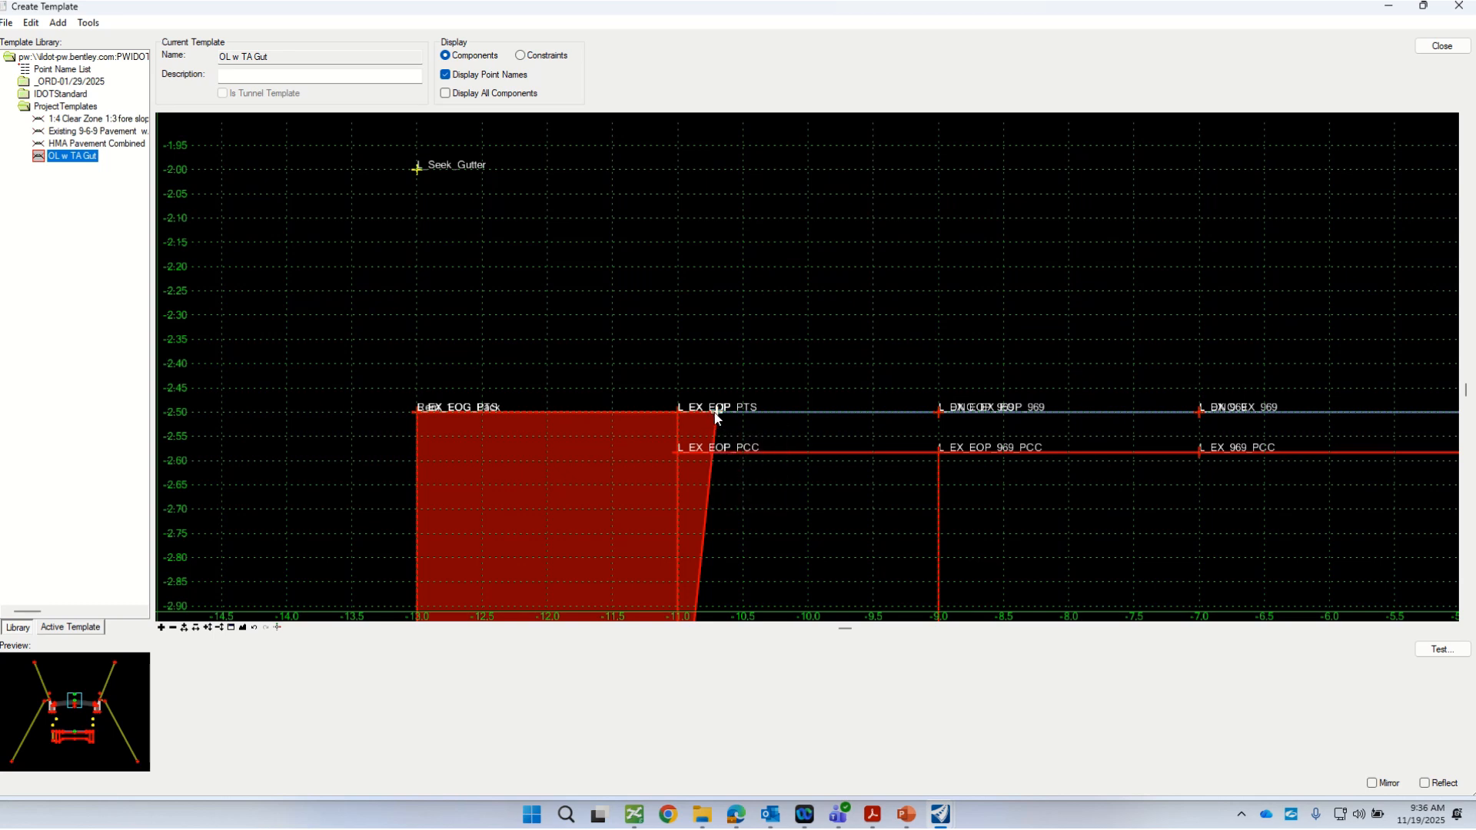
pyautogui.doubleClick(717, 416)
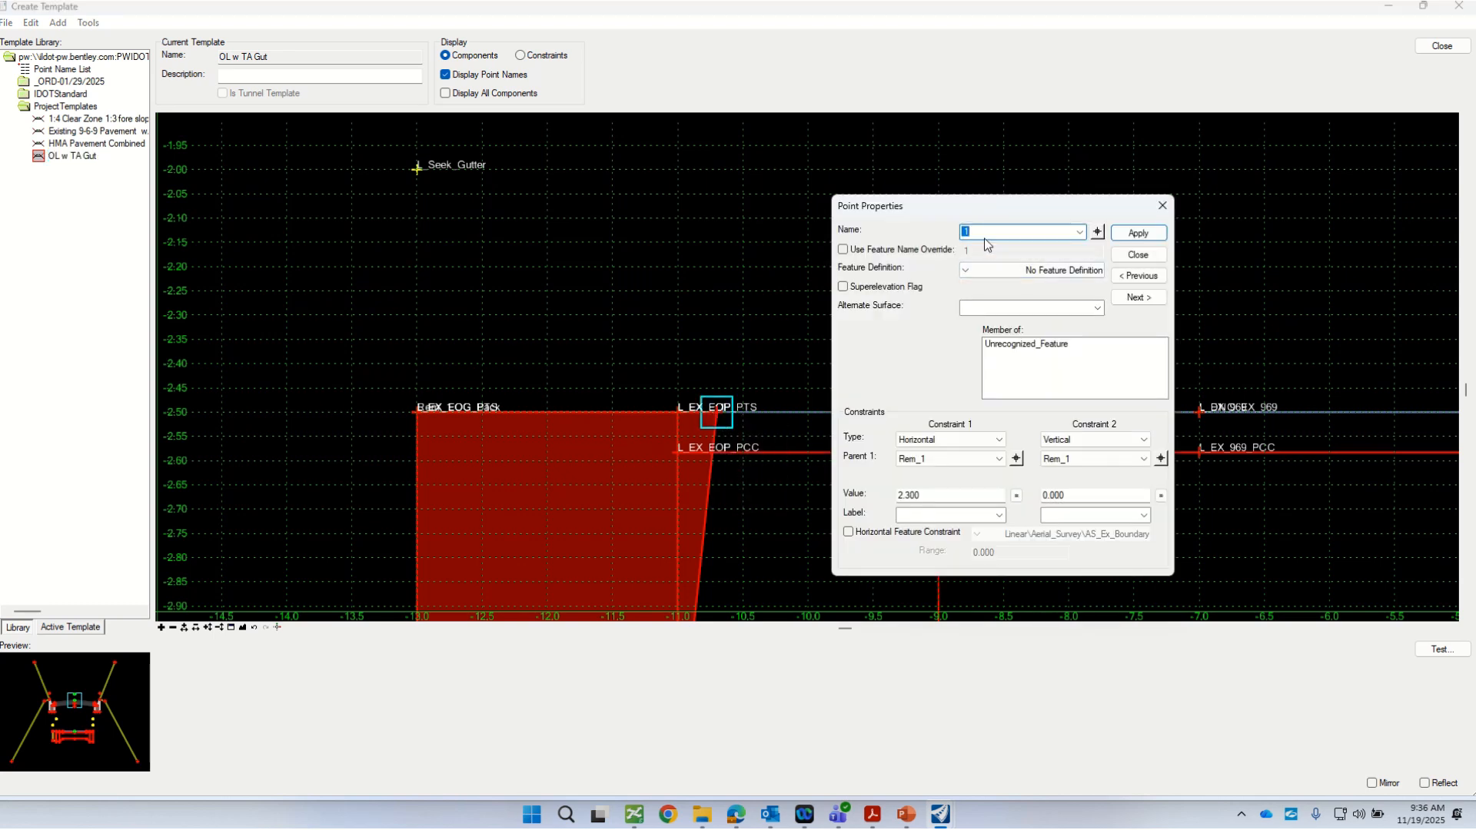
pyautogui.write('REm')
pyautogui.press('BackSpace')
pyautogui.press('BackSpace')
pyautogui.write('e')
# Step: Give point Rem 2 the Template_Points Curb_and_Gutter feature definition 3DL_Pr_Curb_Back_Bot, apply it and close the properties
pyautogui.click(966, 270)
pyautogui.doubleClick(999, 299)
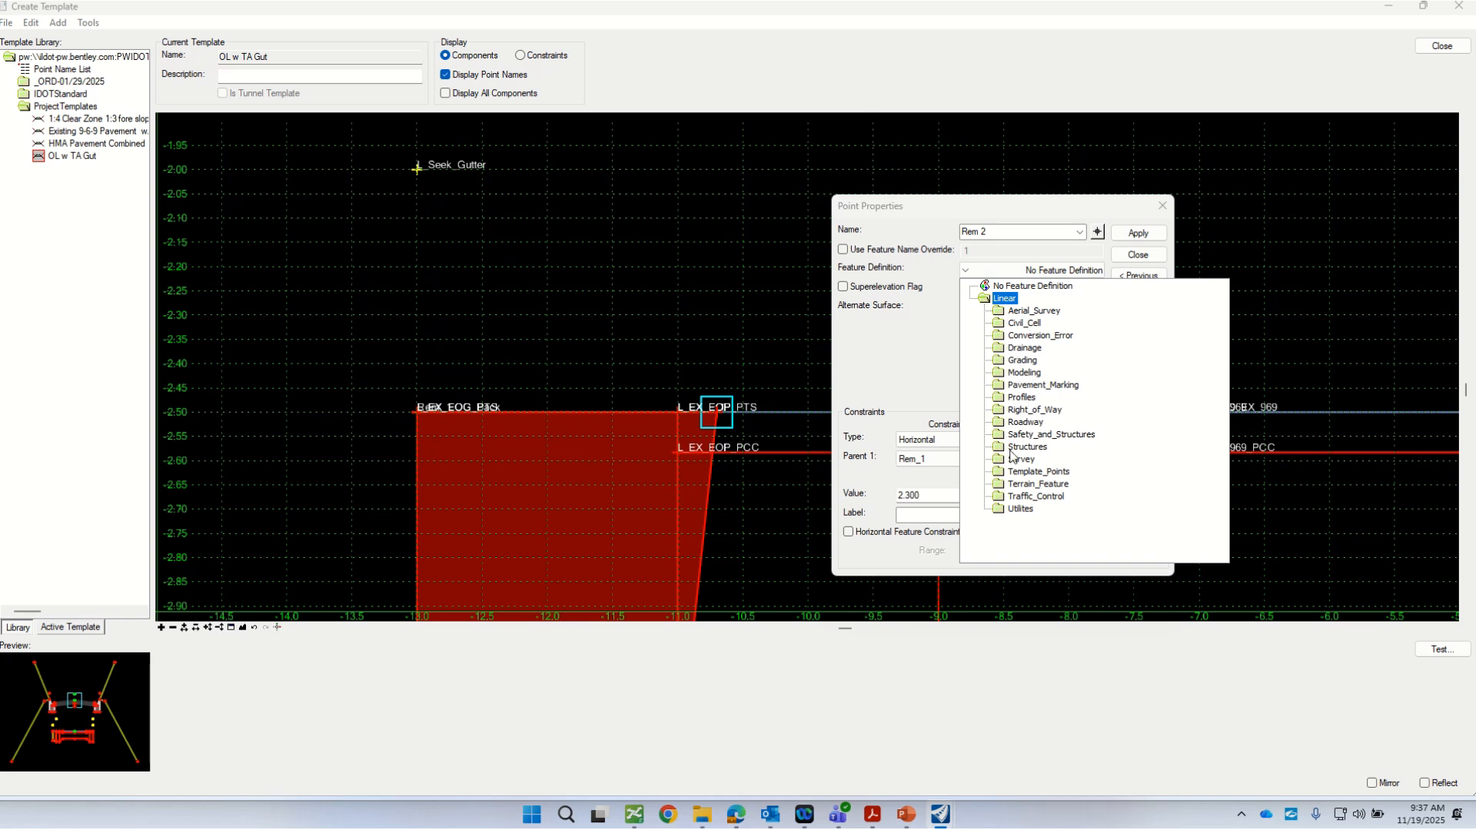
pyautogui.scroll(-1, 996, 471)
pyautogui.scroll(-2, 996, 472)
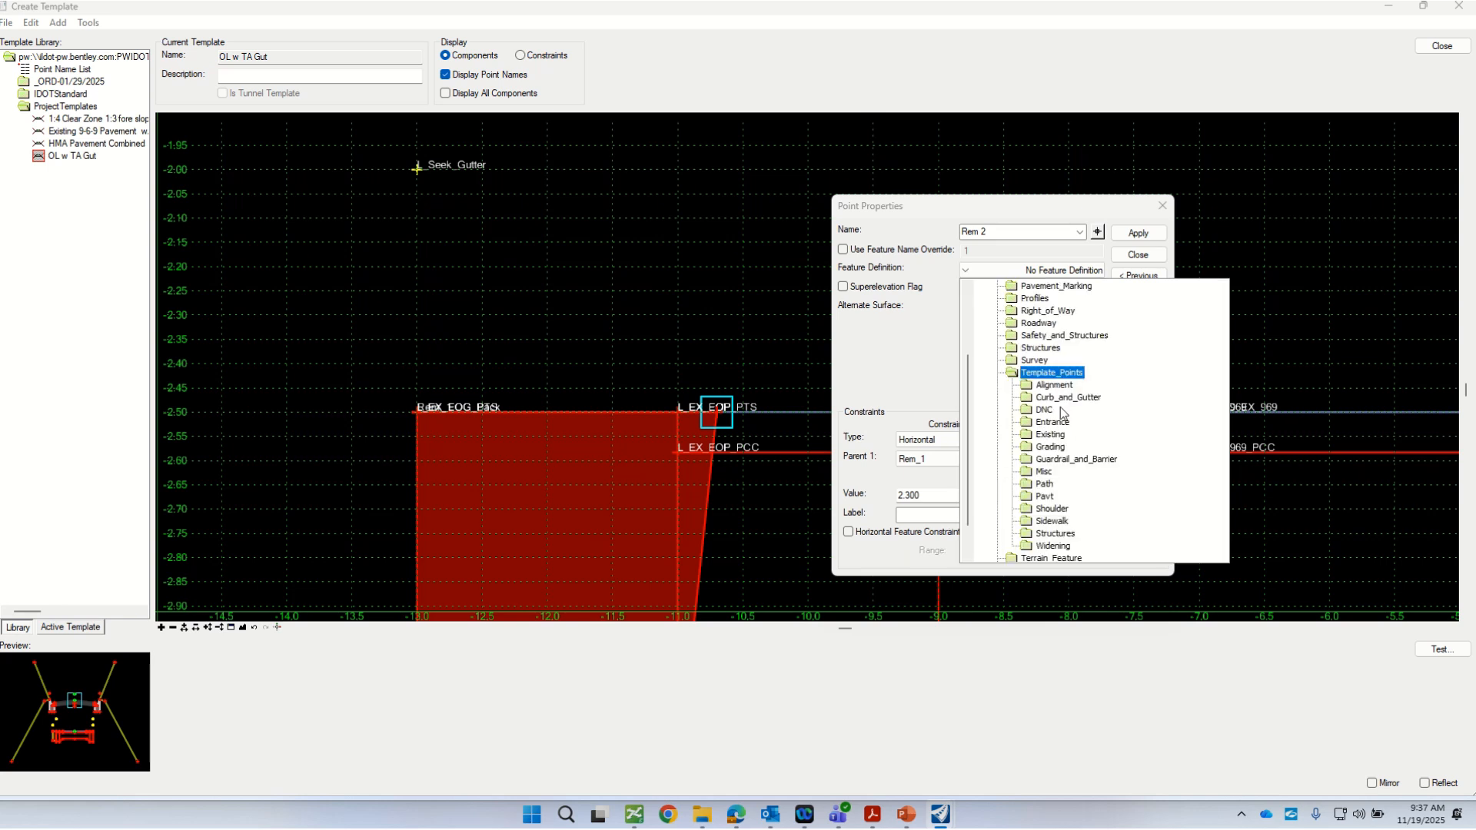
pyautogui.doubleClick(1028, 398)
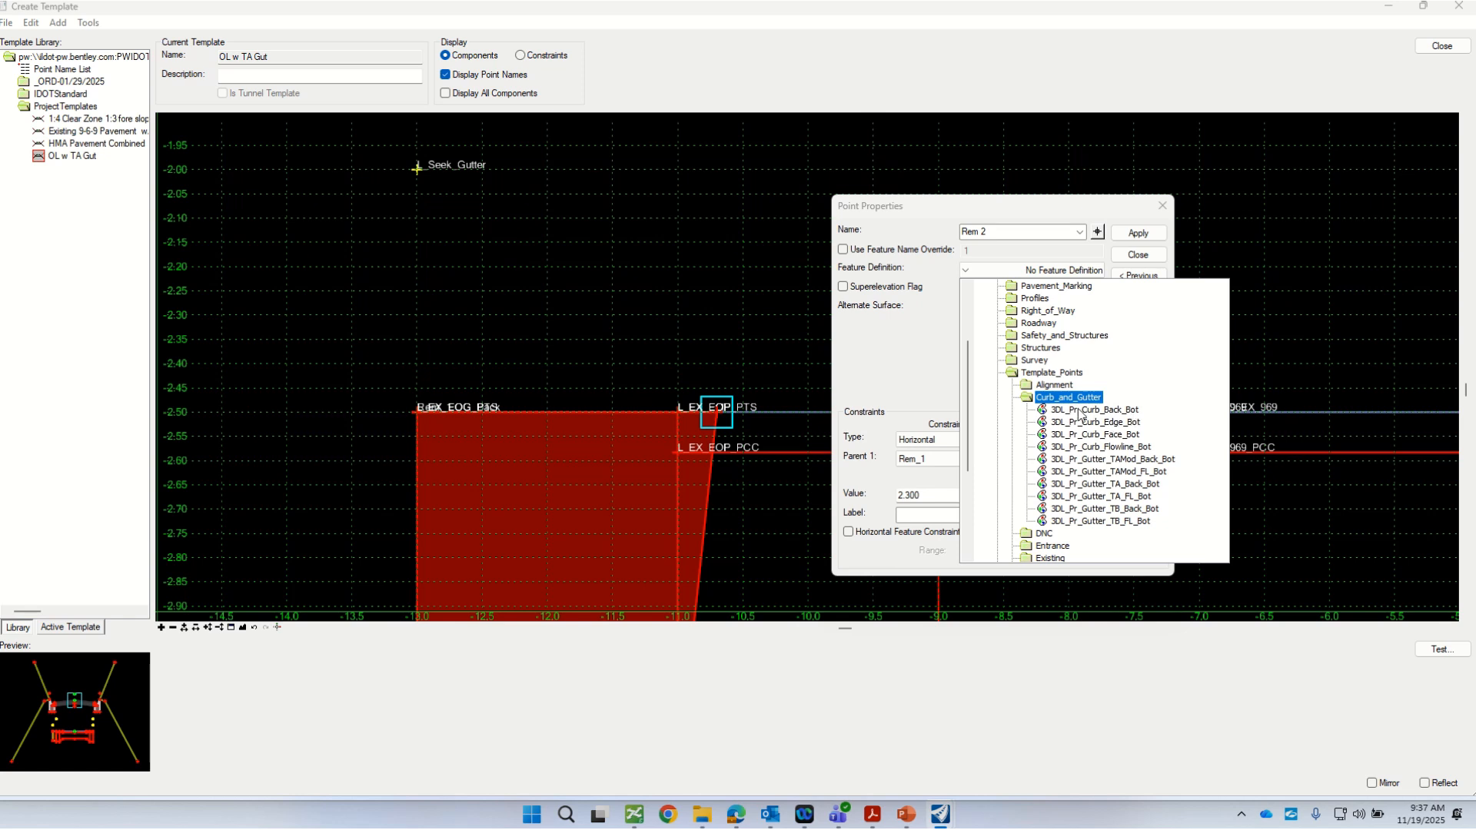
pyautogui.click(1045, 412)
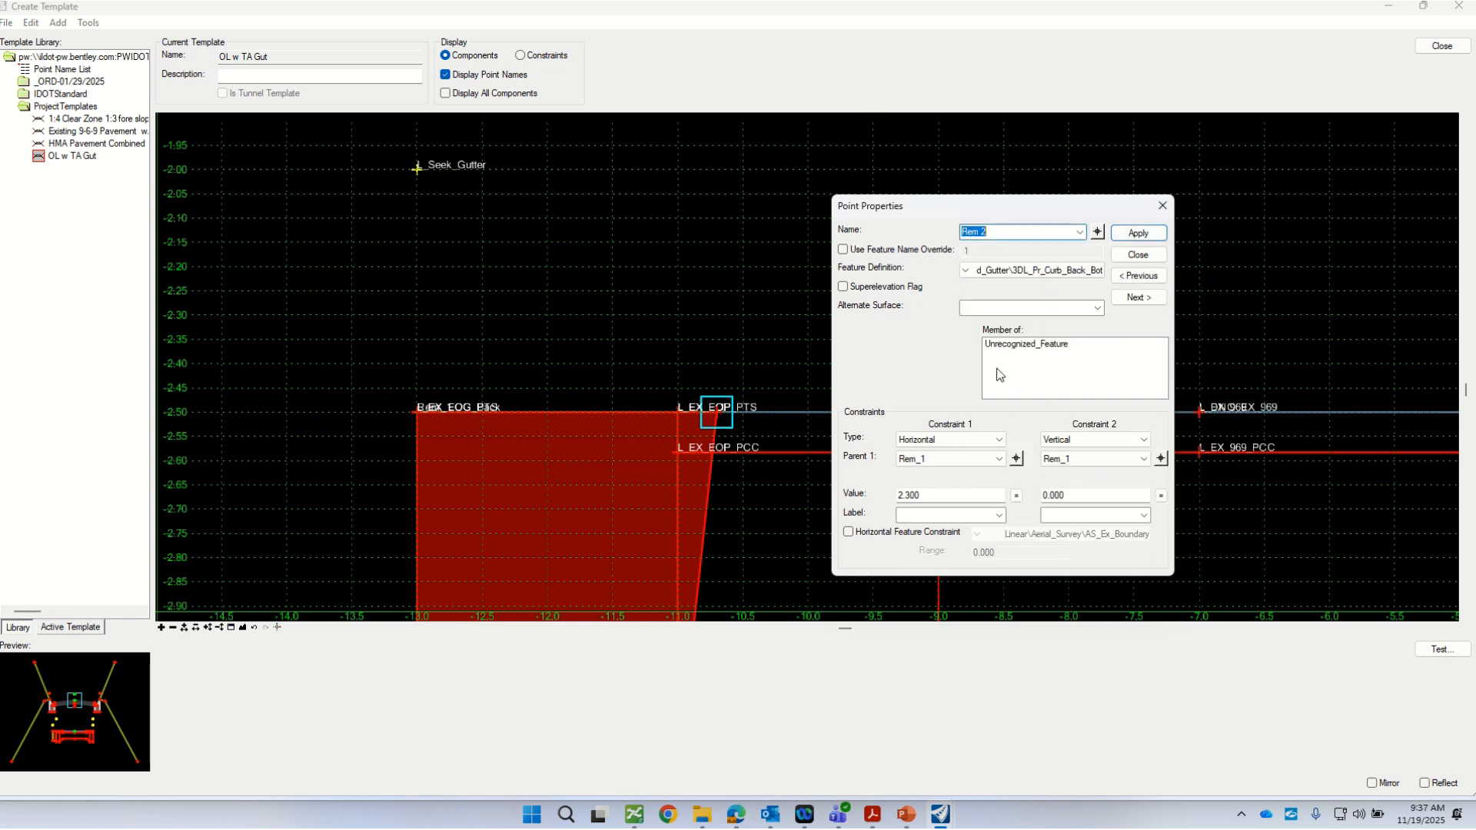
pyautogui.click(1144, 240)
pyautogui.click(1139, 253)
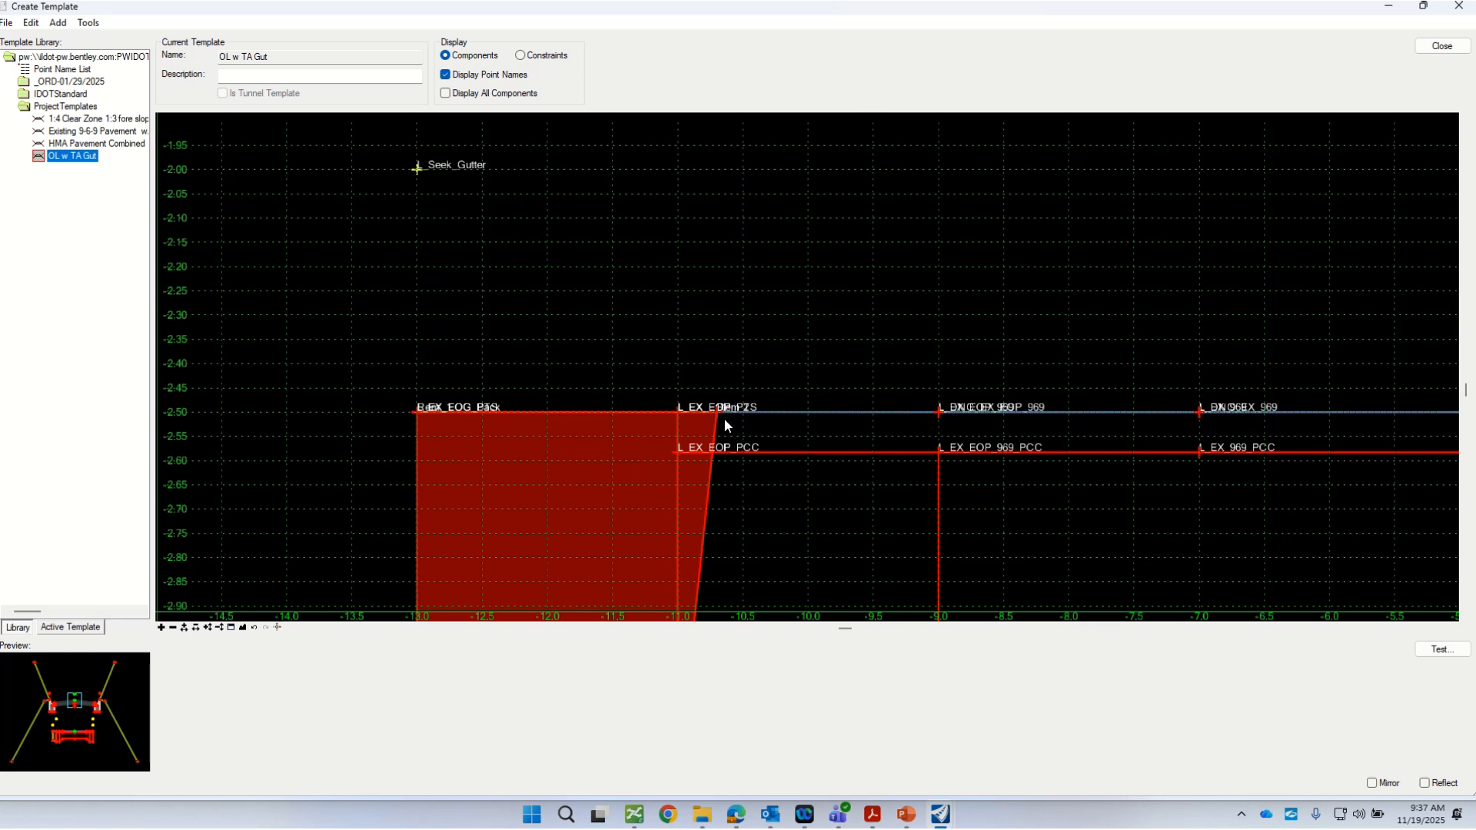
# Step: Reopen the properties of point Rem 2 and make L_EX_EOP_PTS the parent of both its constraints
pyautogui.moveTo(721, 413)
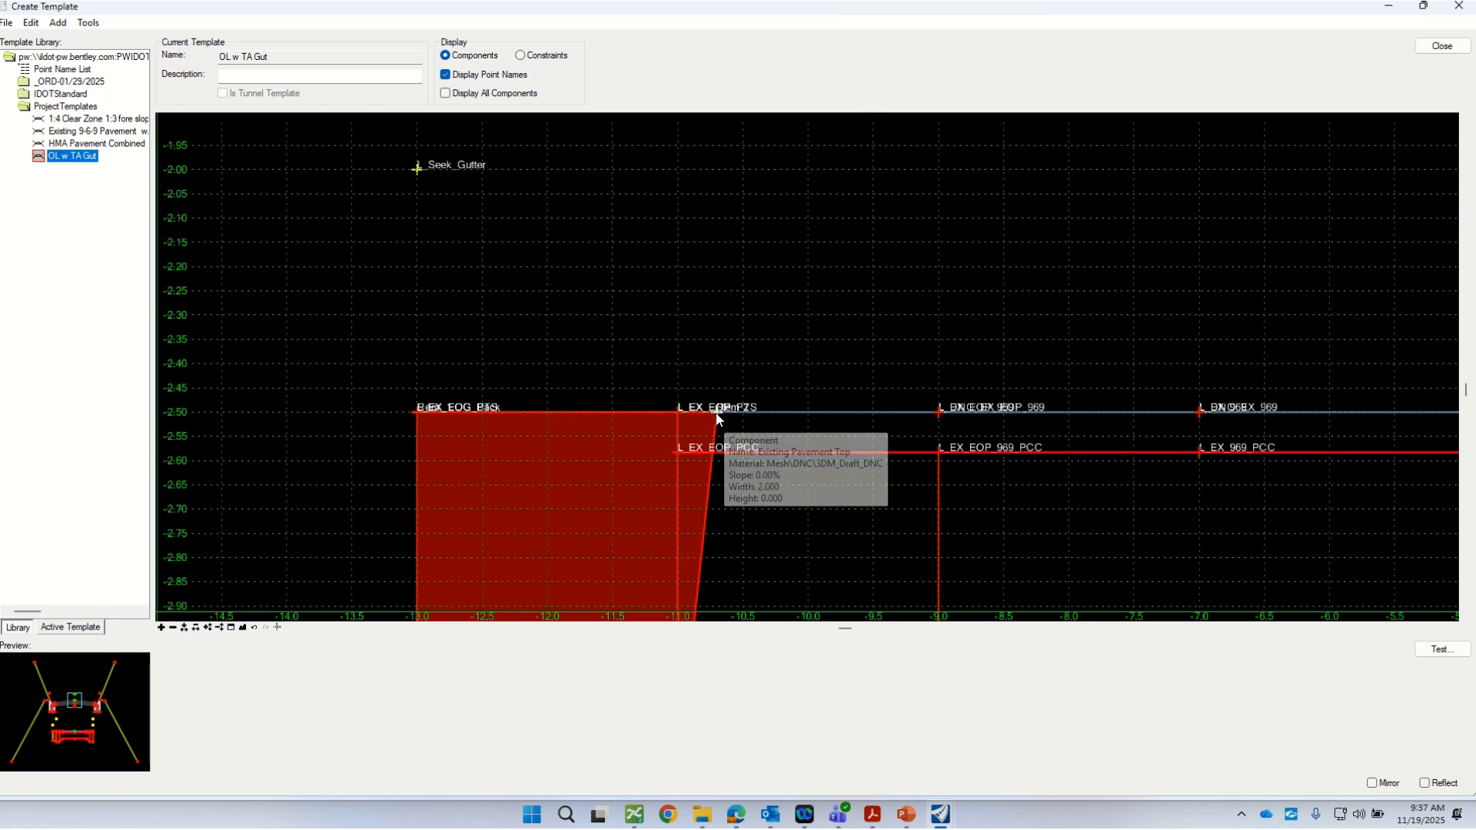
pyautogui.doubleClick(719, 417)
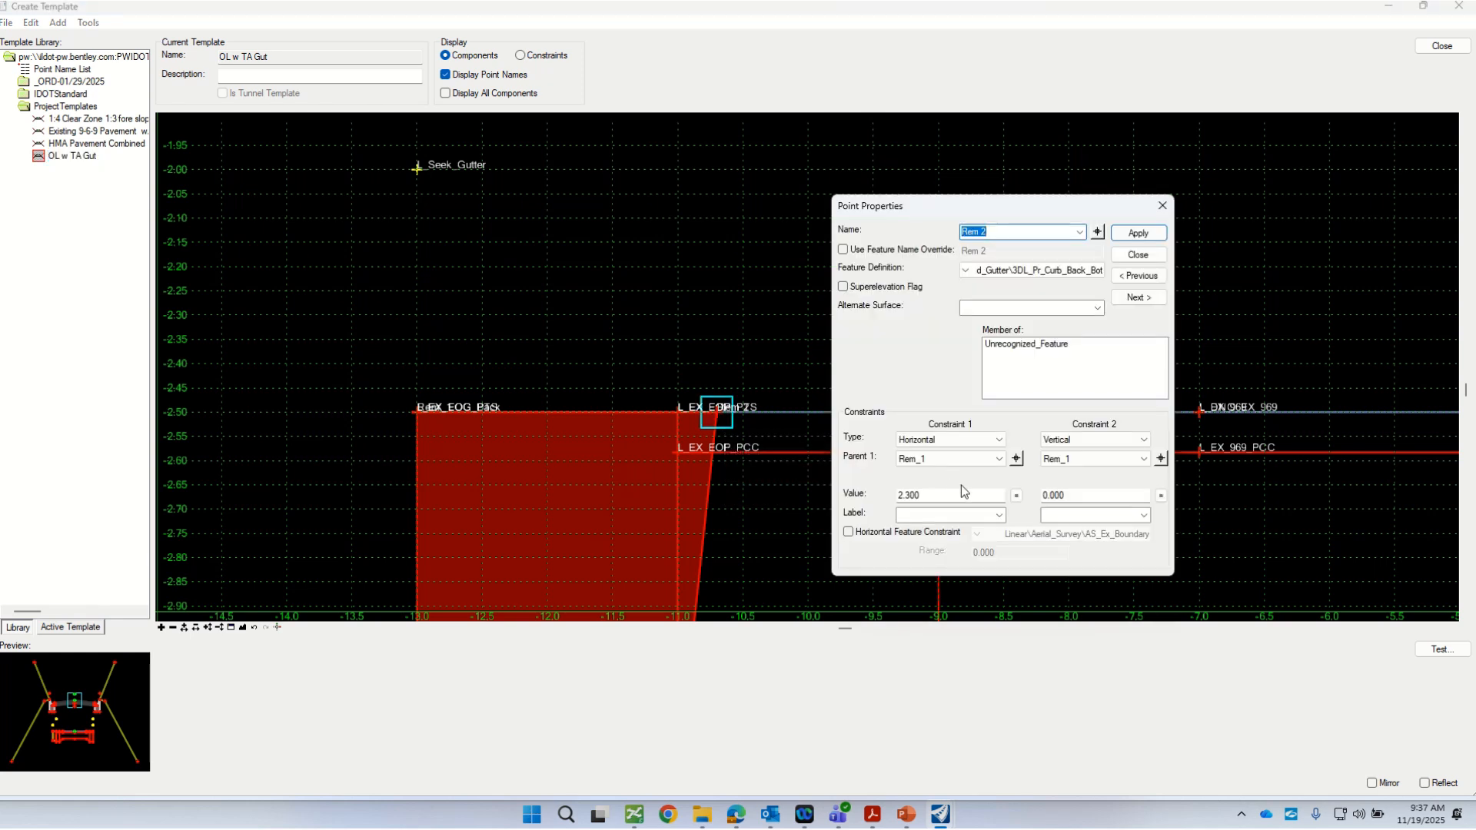
pyautogui.click(1016, 459)
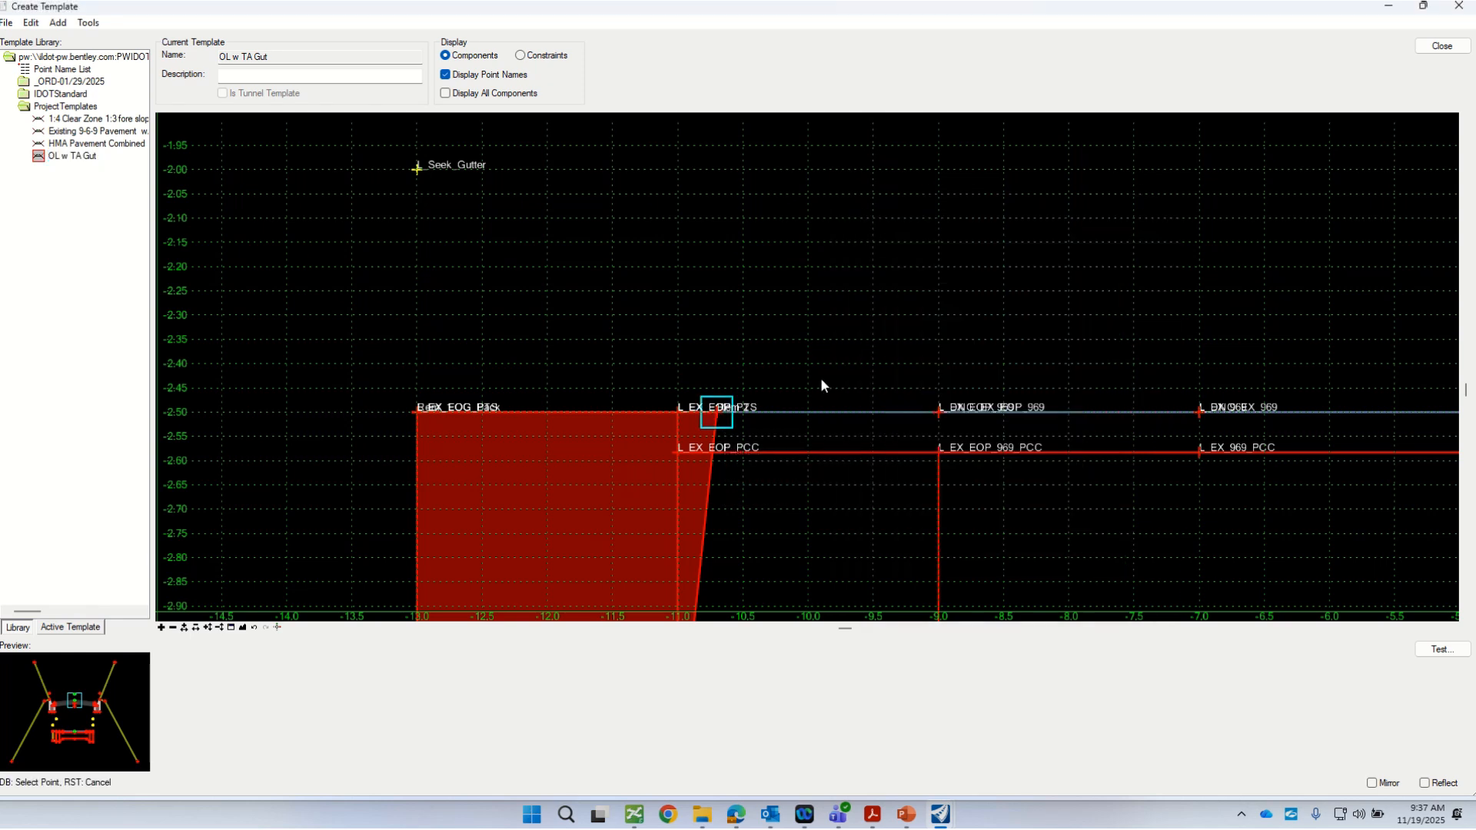
pyautogui.click(680, 416)
pyautogui.click(734, 429)
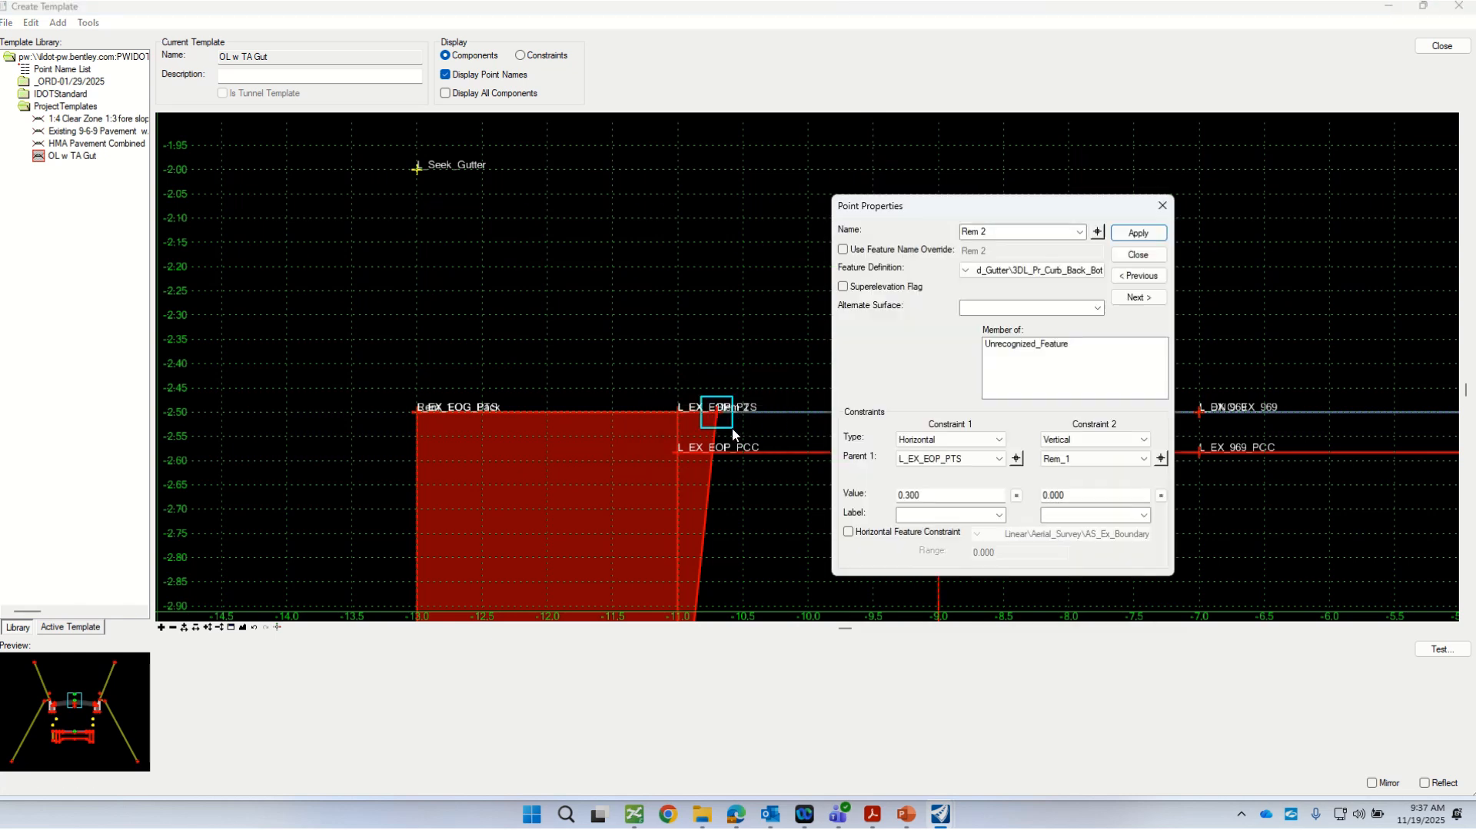
pyautogui.click(1160, 459)
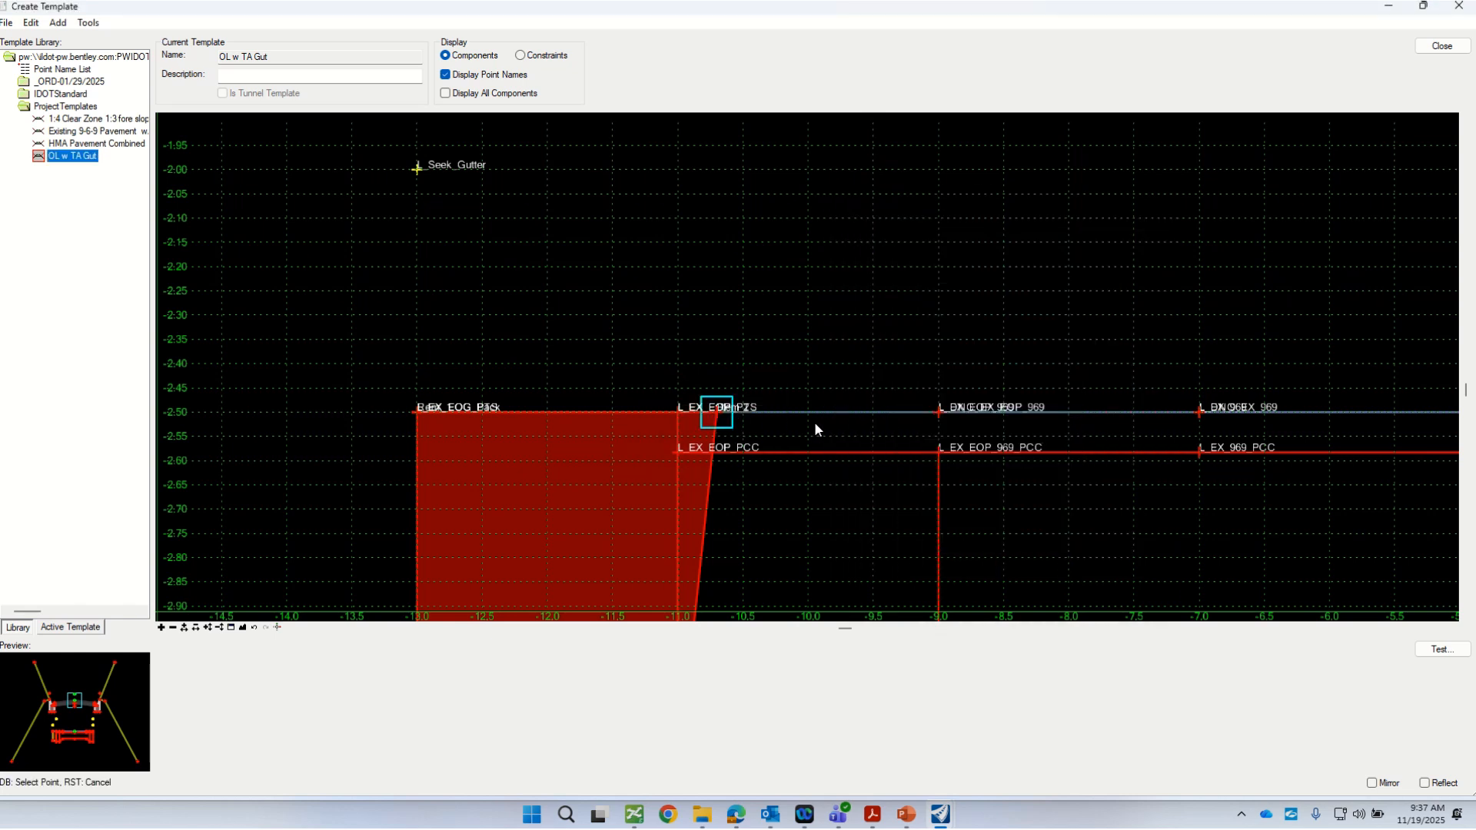
pyautogui.click(674, 412)
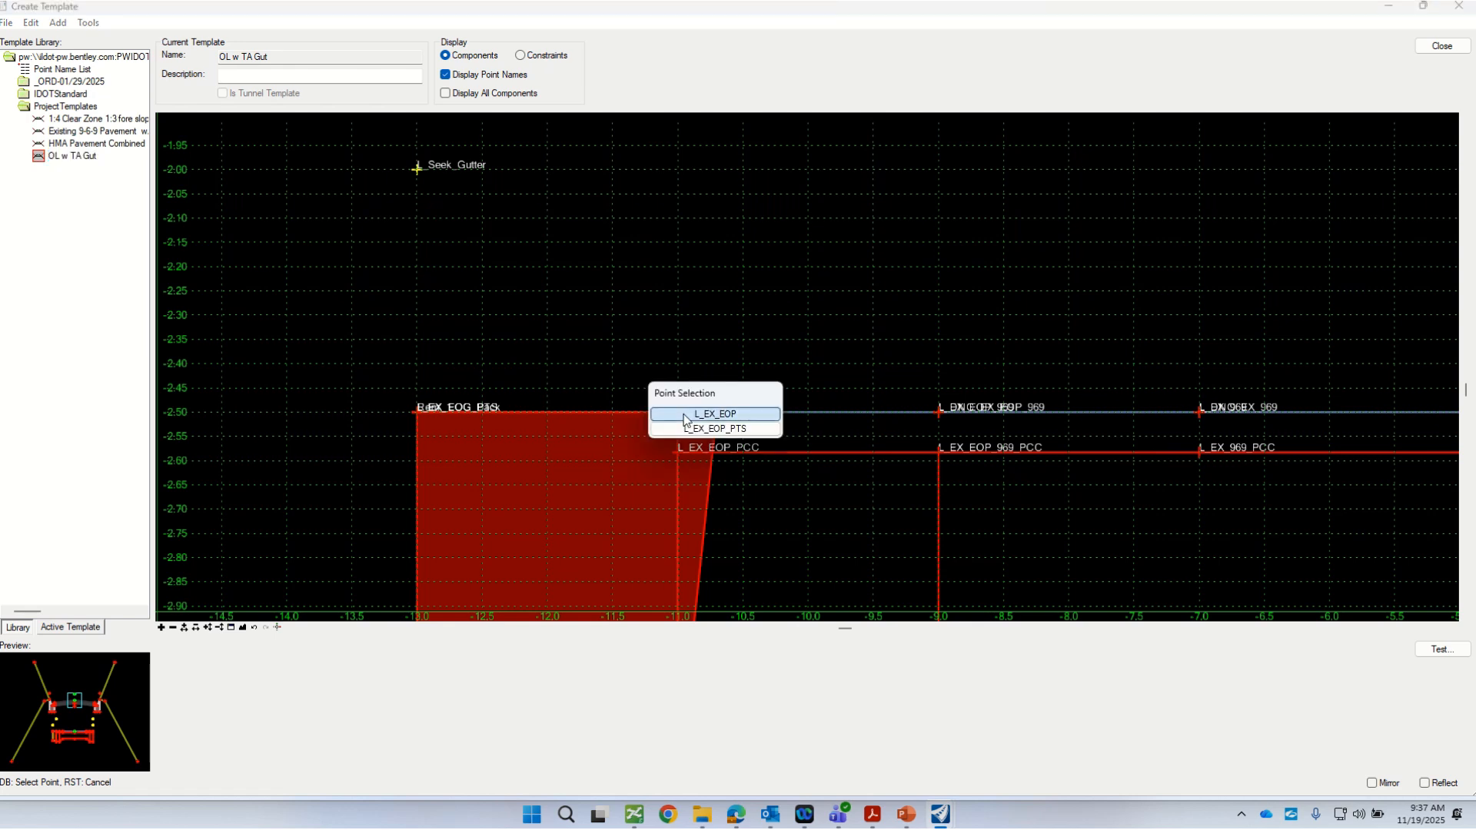
pyautogui.click(715, 429)
# Step: Set the horizontal constraint value of Rem 2 to 0, apply it and close the point properties
pyautogui.doubleClick(958, 496)
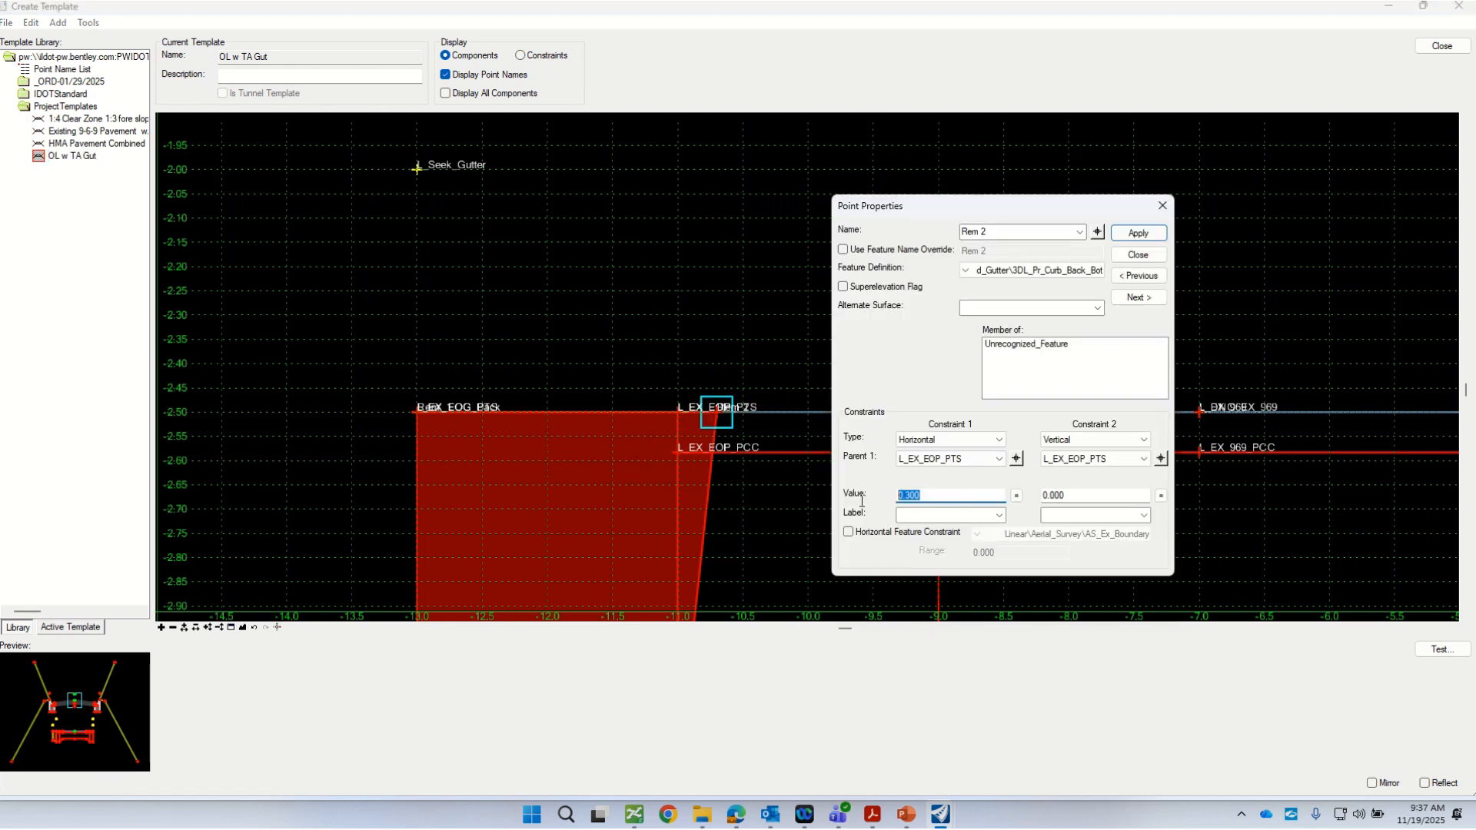
pyautogui.write('0')
pyautogui.press('Tab')
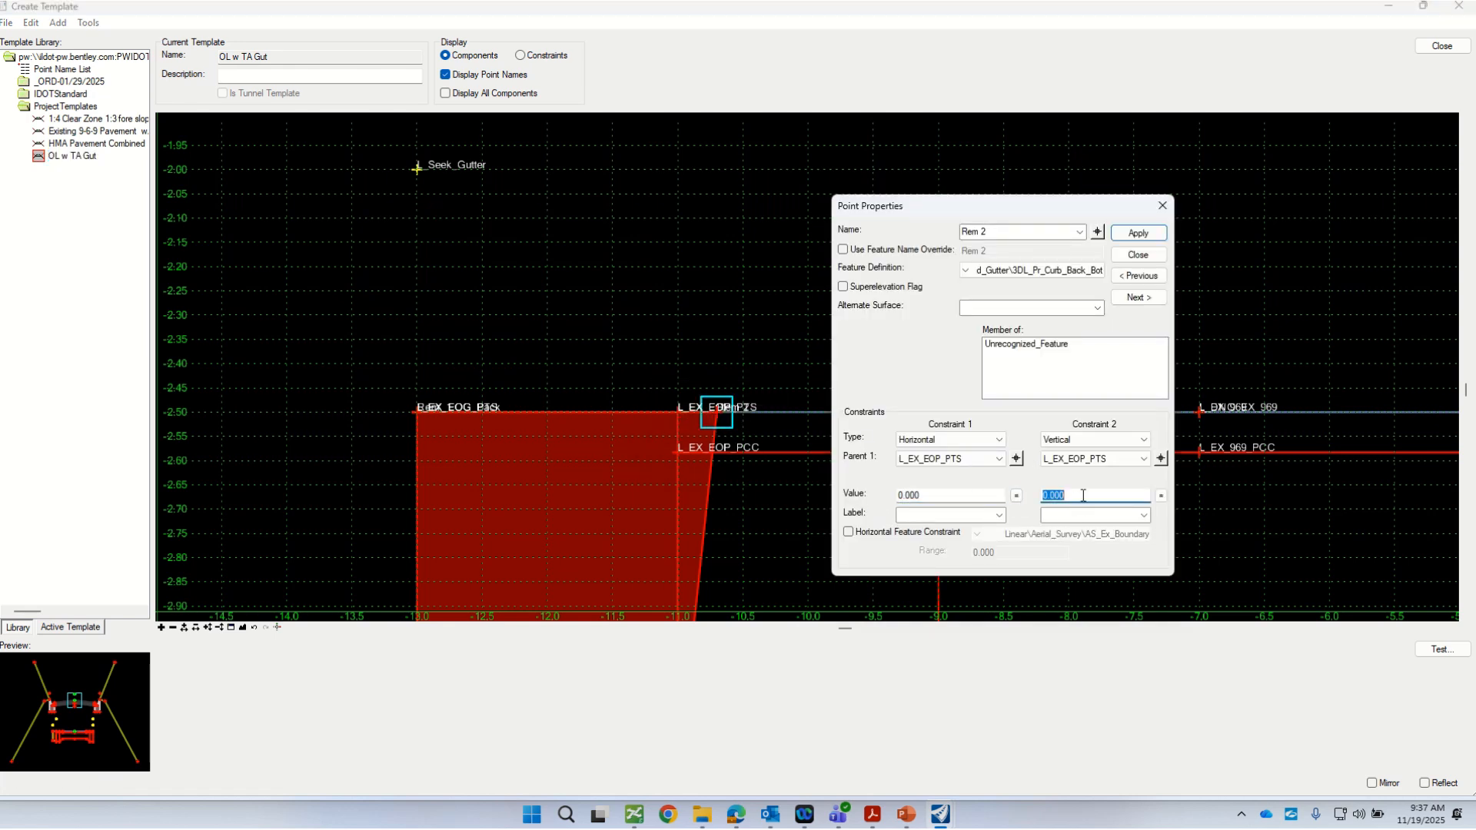
pyautogui.click(1141, 239)
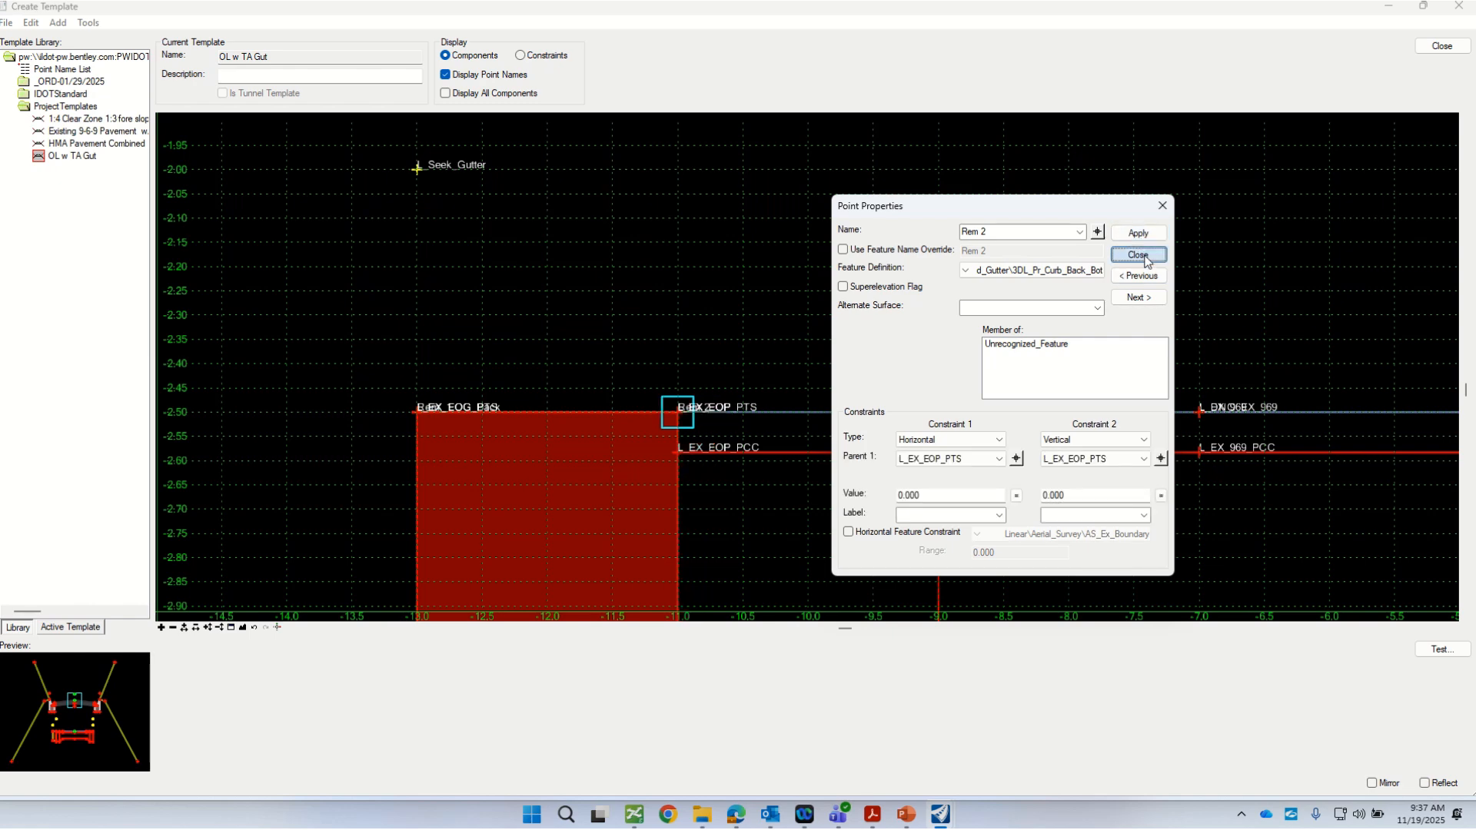
pyautogui.click(1138, 254)
pyautogui.scroll(-3, 756, 358)
pyautogui.scroll(2, 656, 458)
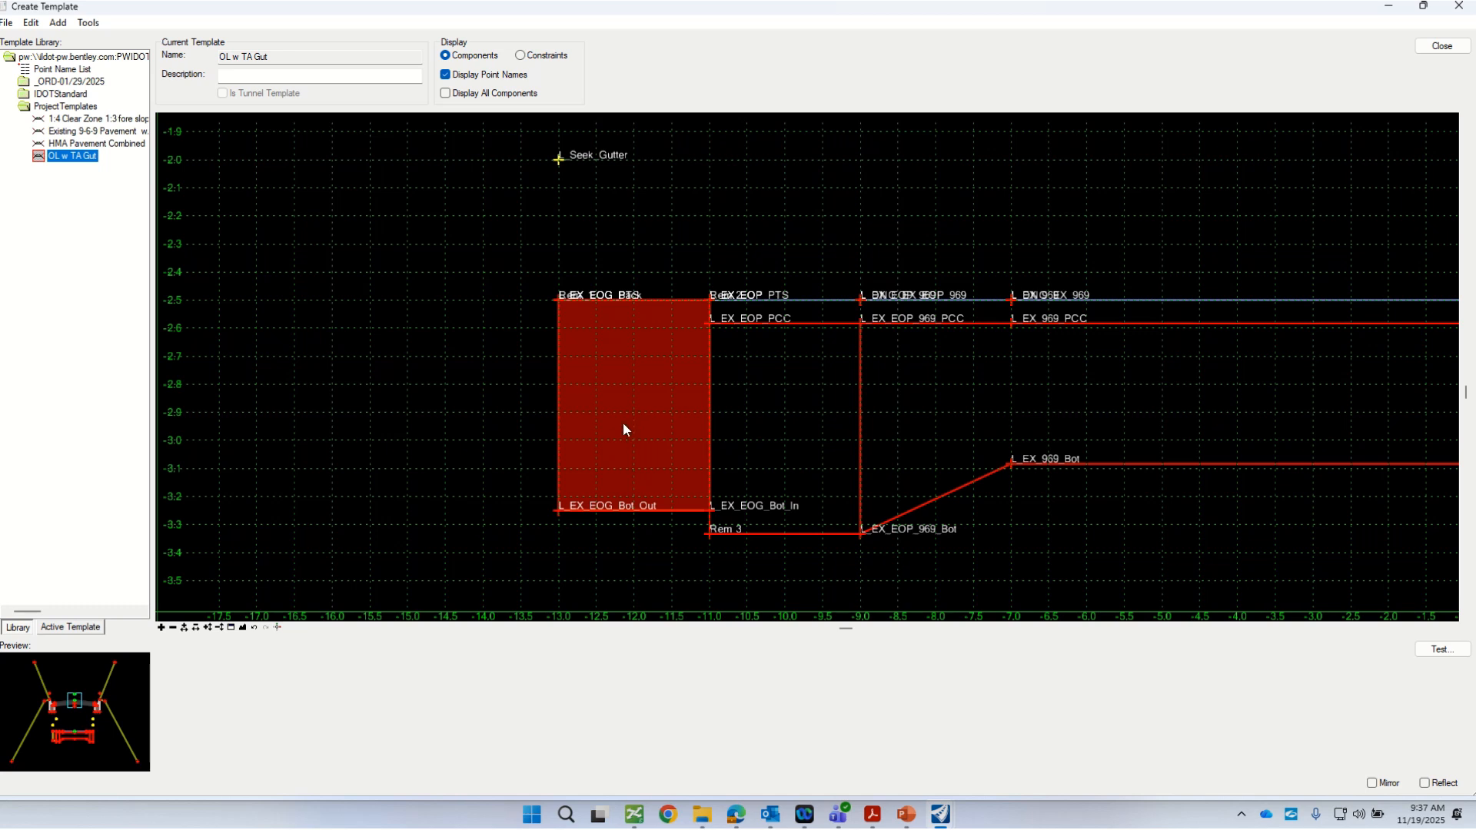
pyautogui.click(587, 416)
pyautogui.rightClick(559, 429)
pyautogui.rightClick(559, 417)
pyautogui.click(576, 407)
# Step: Find the Unrecognized_Feature component among the active template's components and open its properties
pyautogui.click(73, 627)
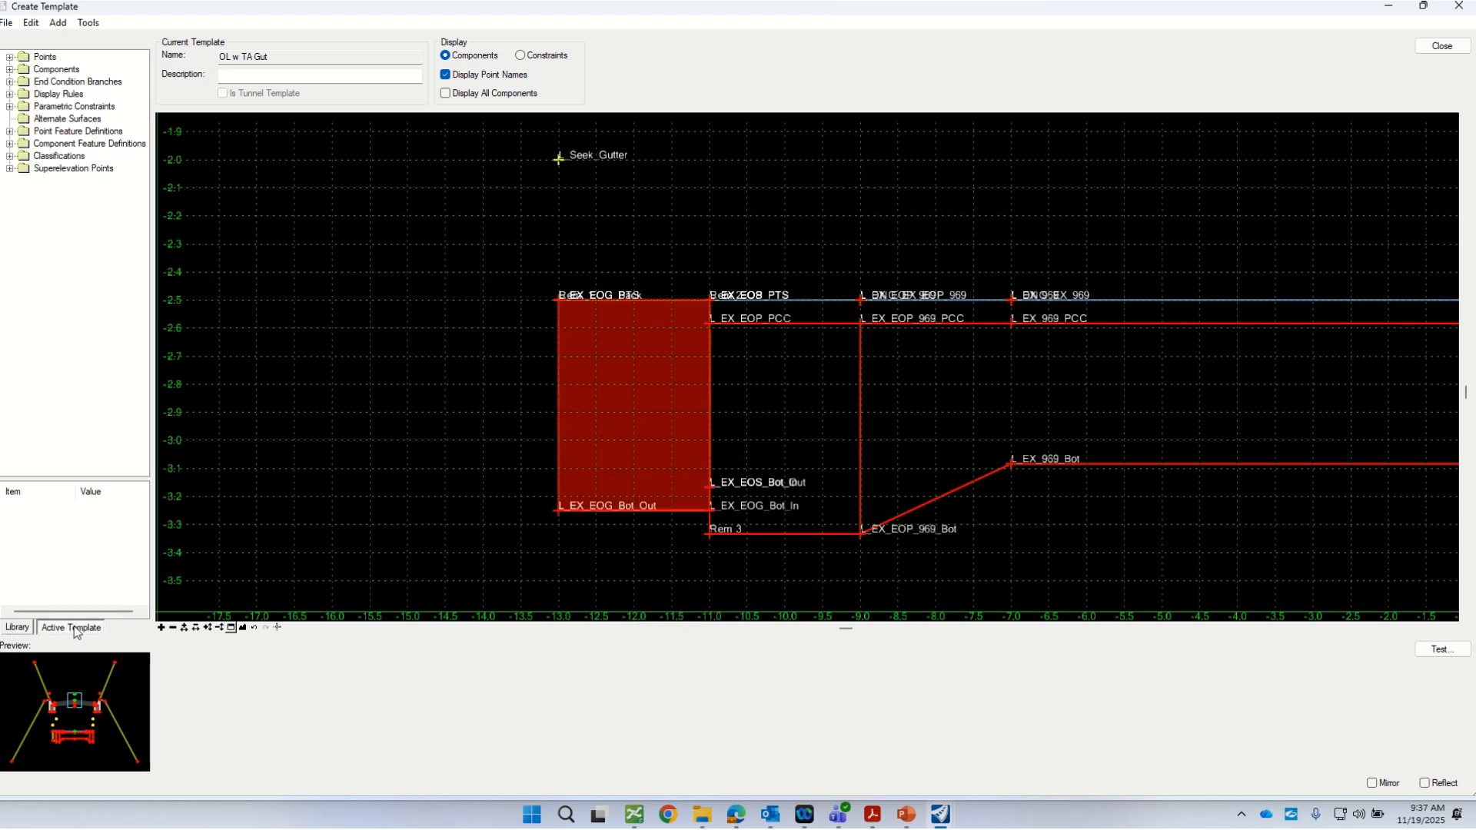
pyautogui.click(10, 70)
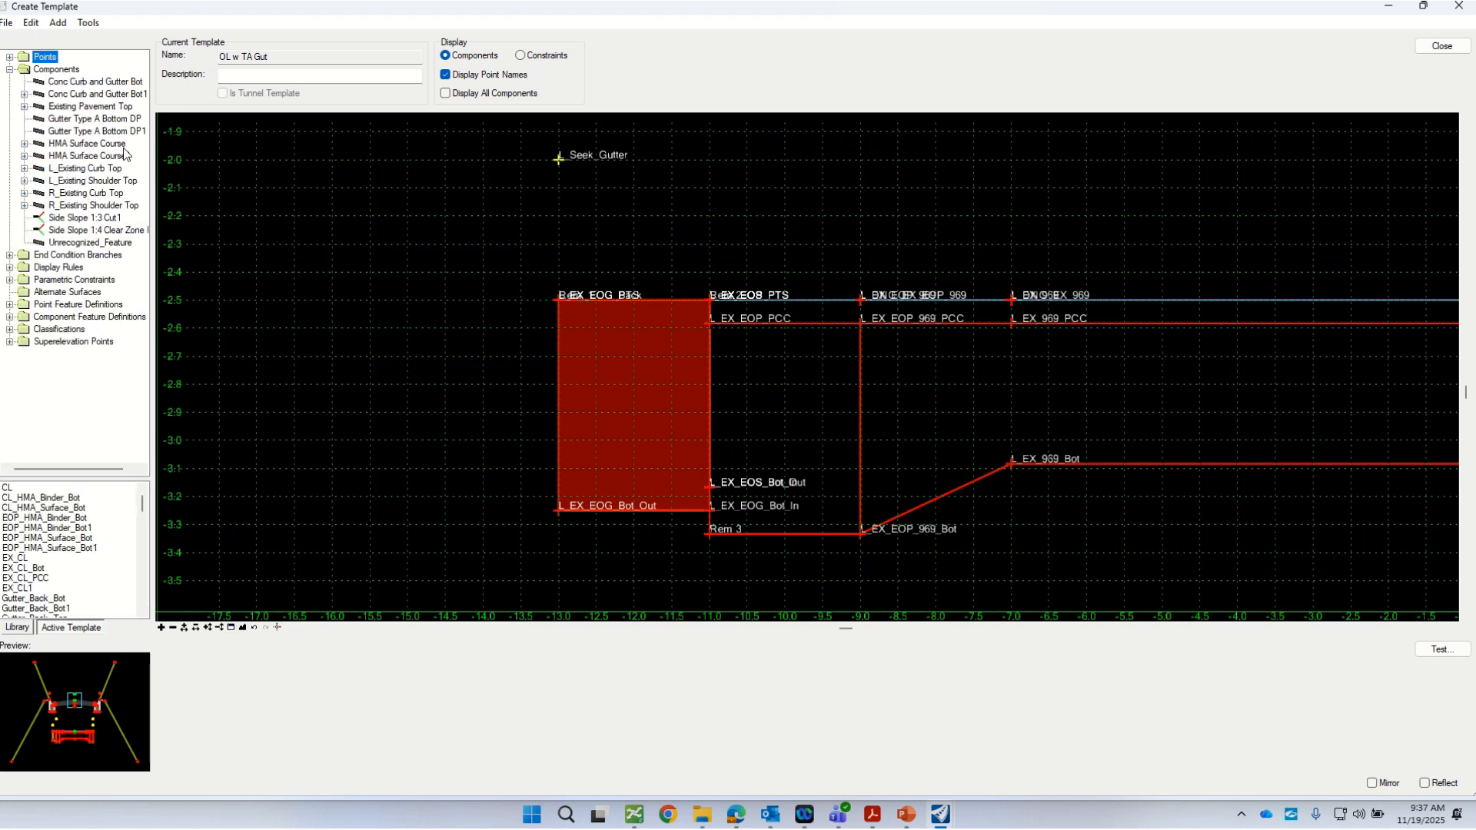
pyautogui.click(87, 244)
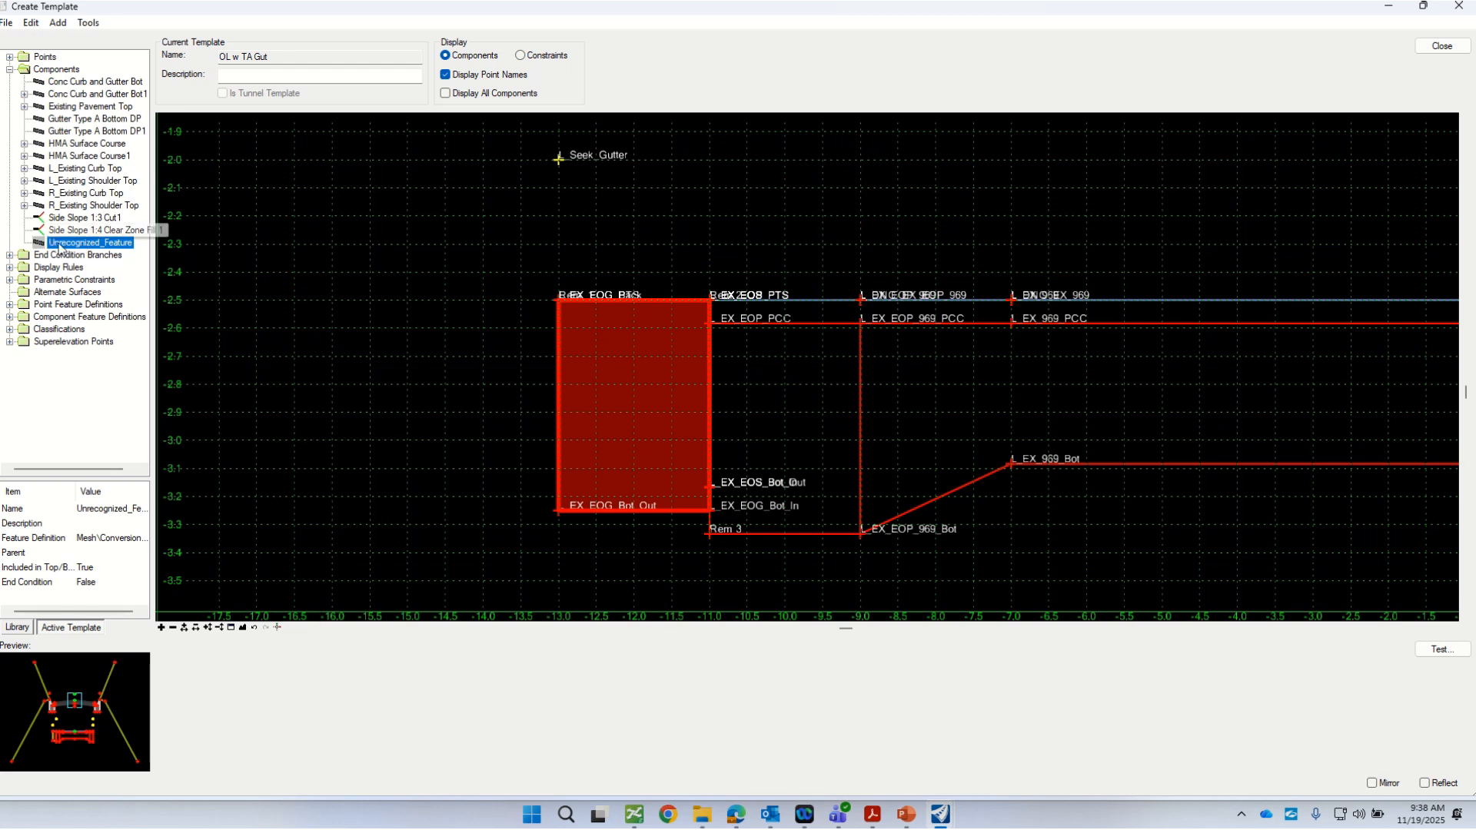
pyautogui.rightClick(83, 244)
pyautogui.click(130, 256)
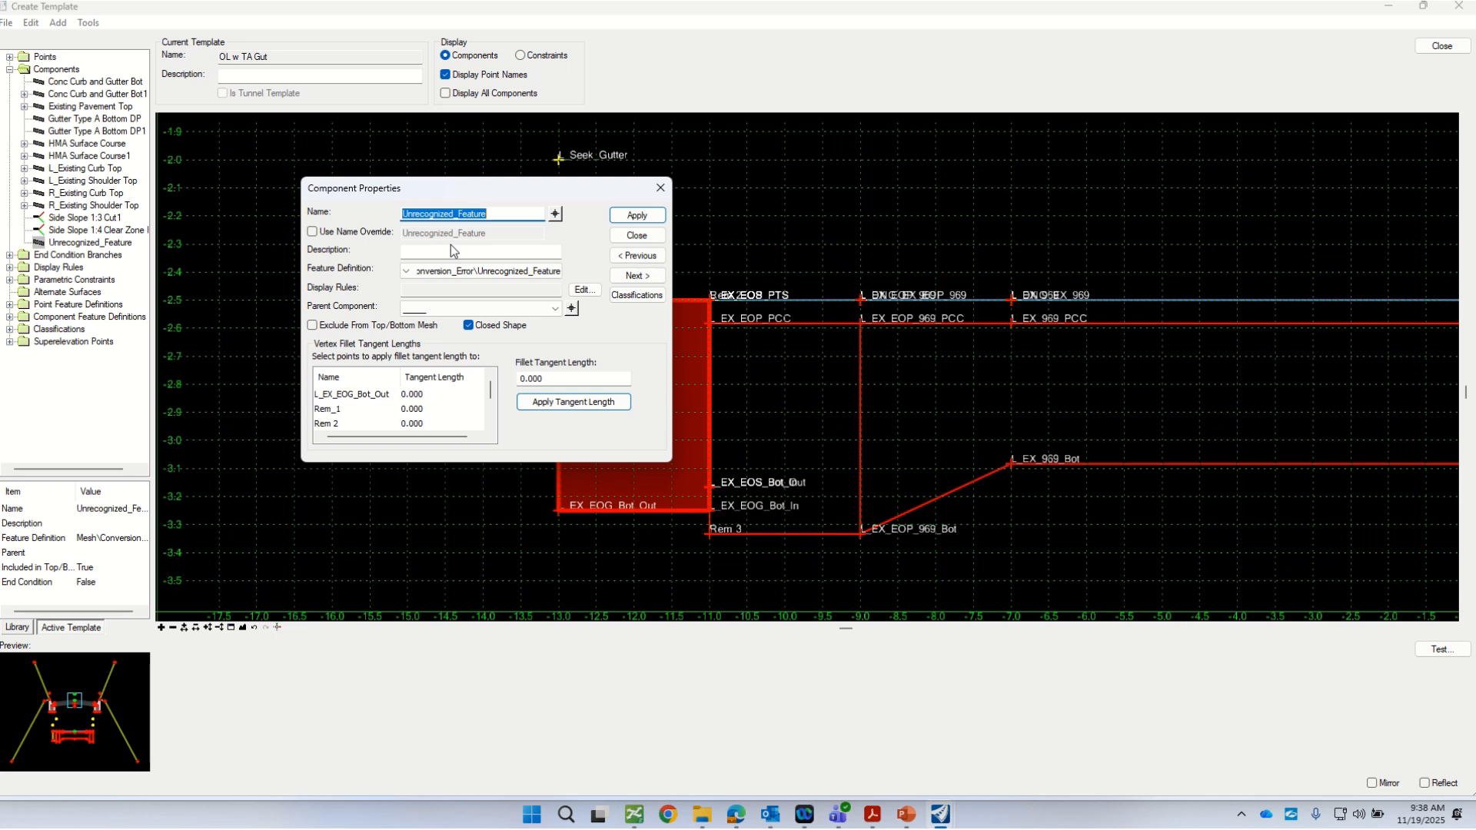
# Step: Rename the Unrecognized_Feature component as L_Pave_Rem
pyautogui.write('Pave')
pyautogui.press('BackSpace')
pyautogui.press('BackSpace')
pyautogui.press('BackSpace')
pyautogui.press('BackSpace')
pyautogui.write('L_Pave_Re')
pyautogui.press('Tab')
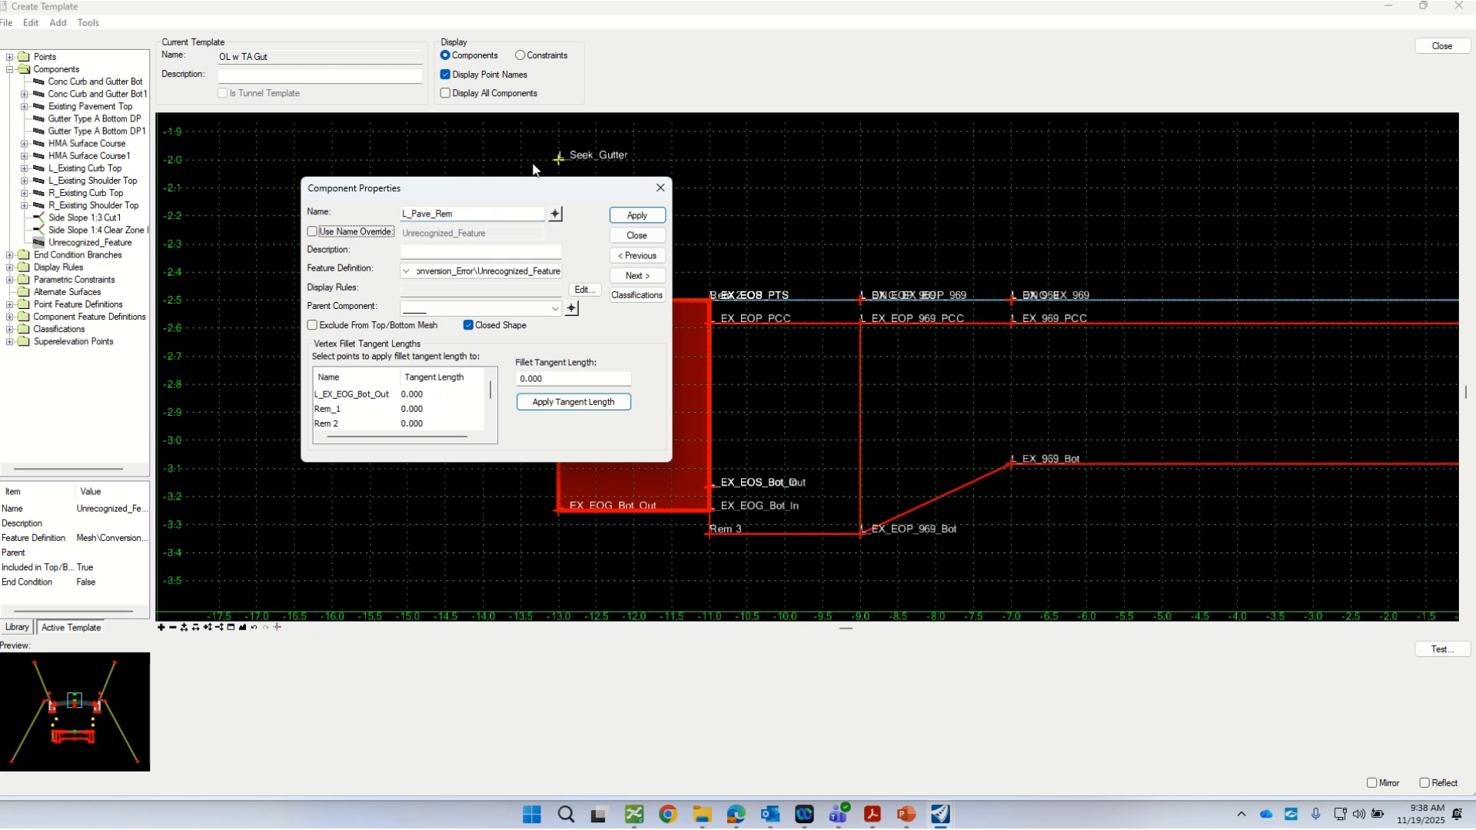
# Step: Give L_Pave_Rem the Mesh Curb_and_Gutter feature definition 3DM_Pr_Curb_and_Gutter_Subgrade, apply it and close the component properties
pyautogui.moveTo(486, 183); pyautogui.dragTo(397, 243)
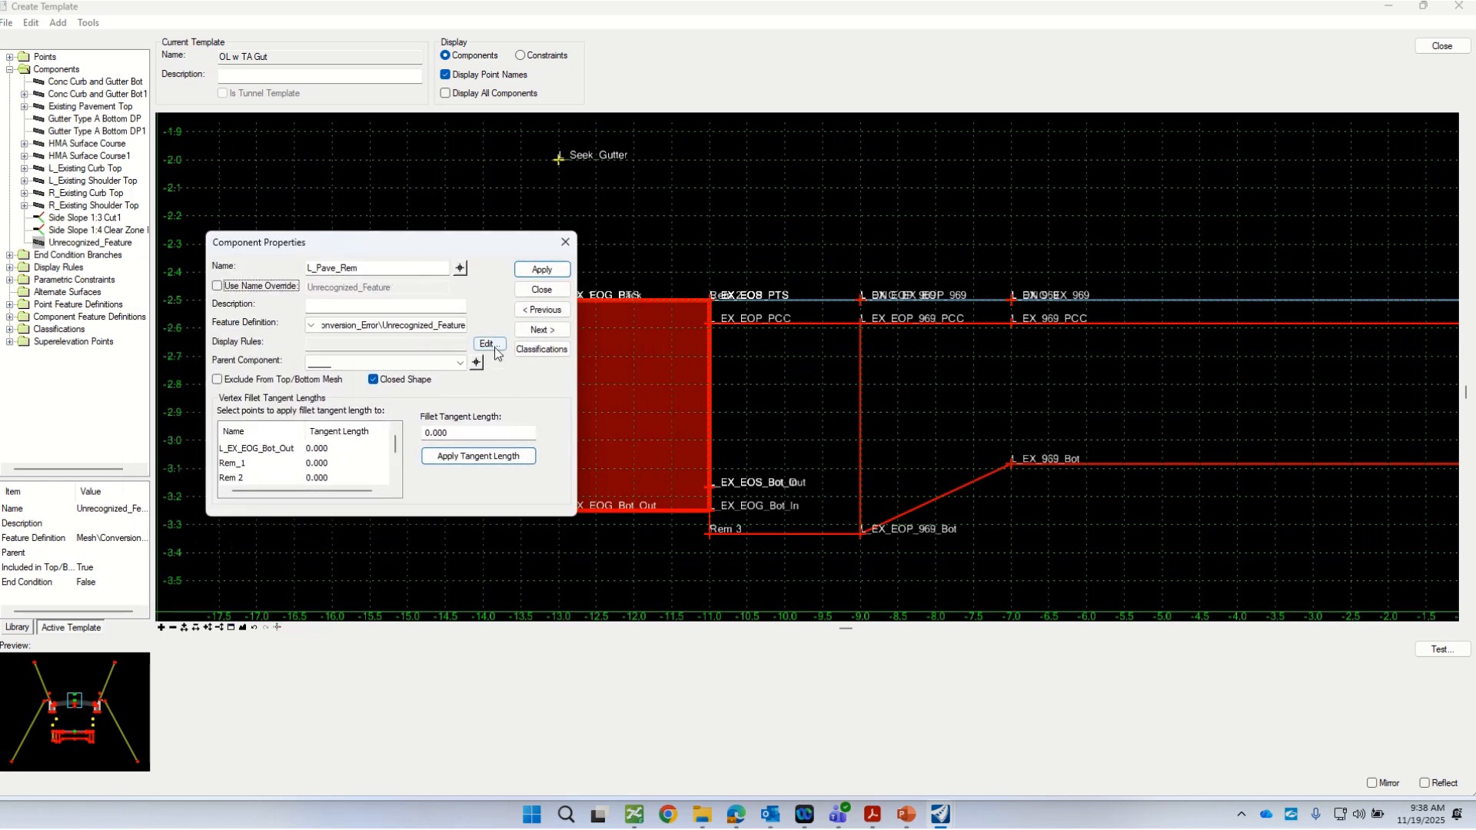
pyautogui.click(316, 329)
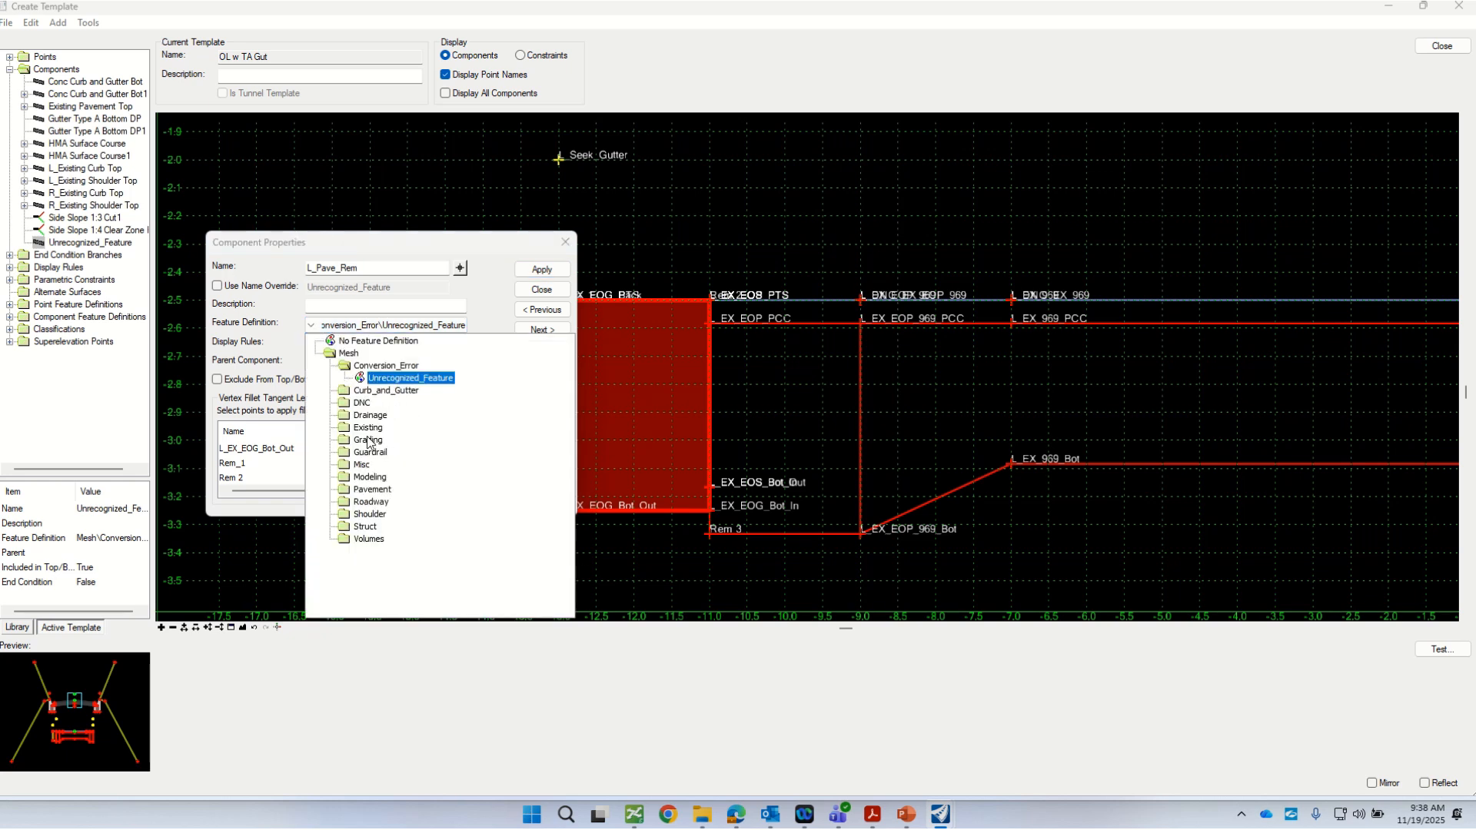
pyautogui.click(344, 477)
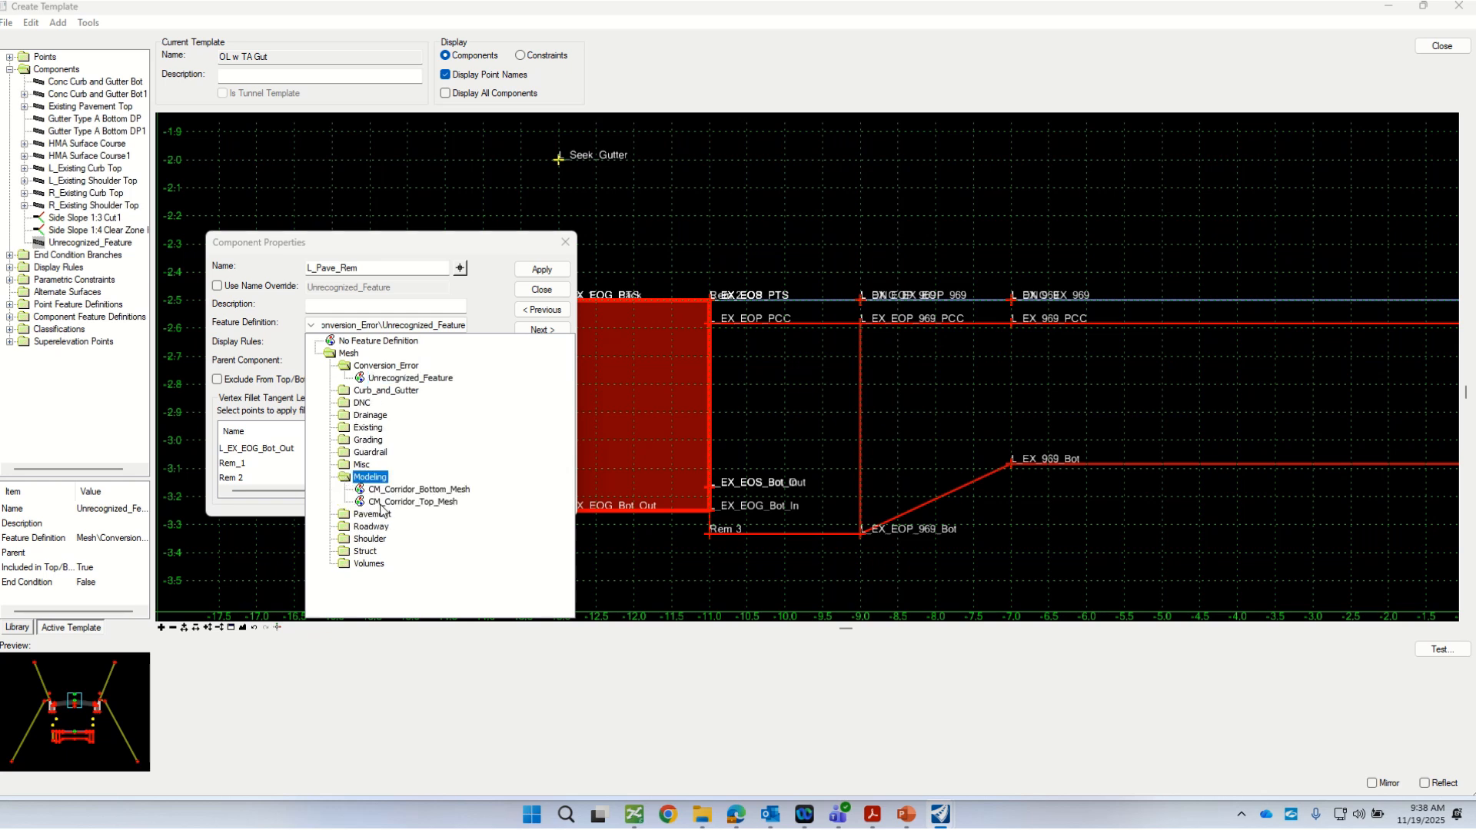
pyautogui.click(343, 479)
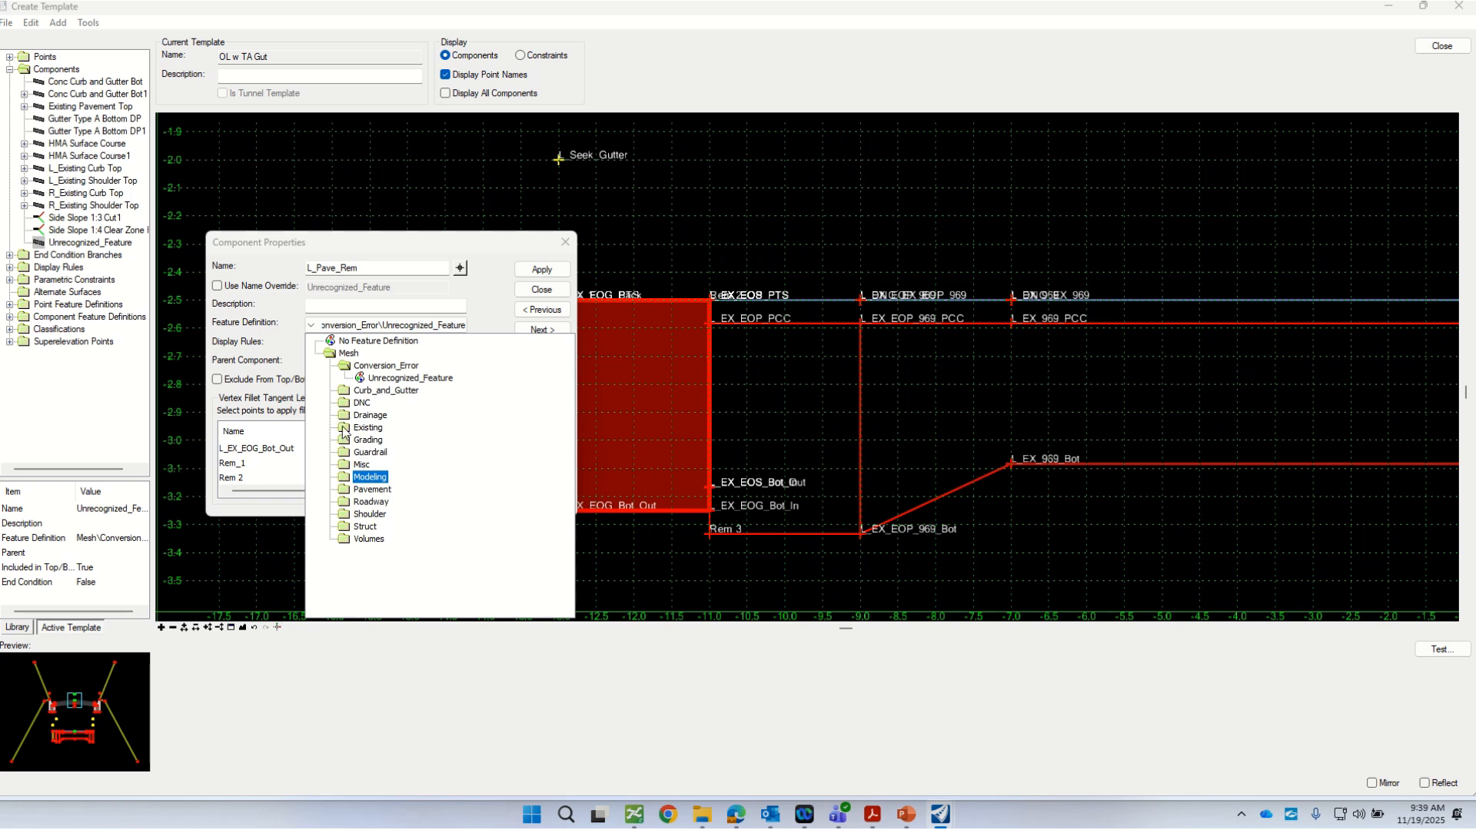
pyautogui.doubleClick(346, 390)
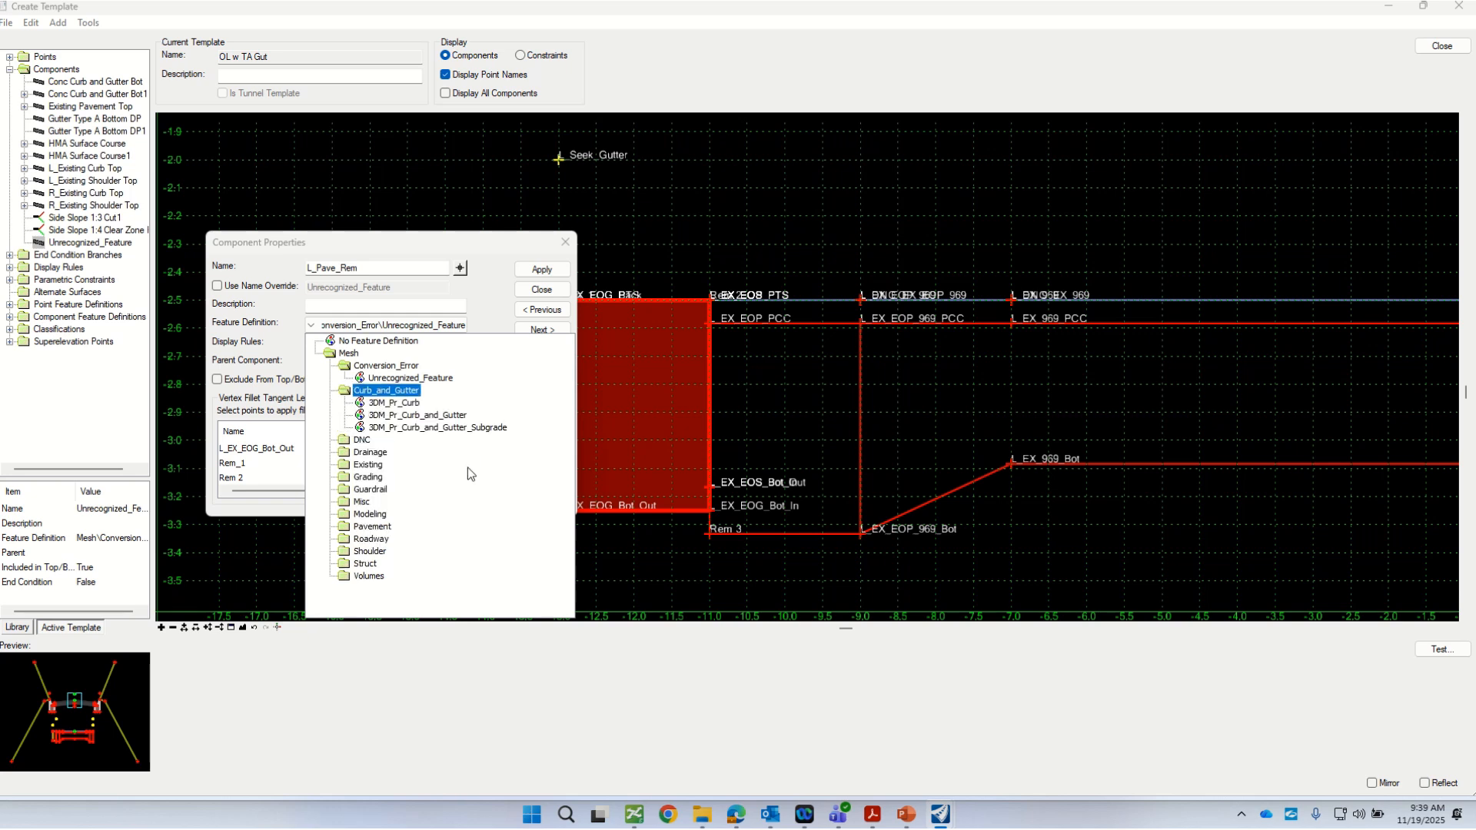
pyautogui.click(384, 428)
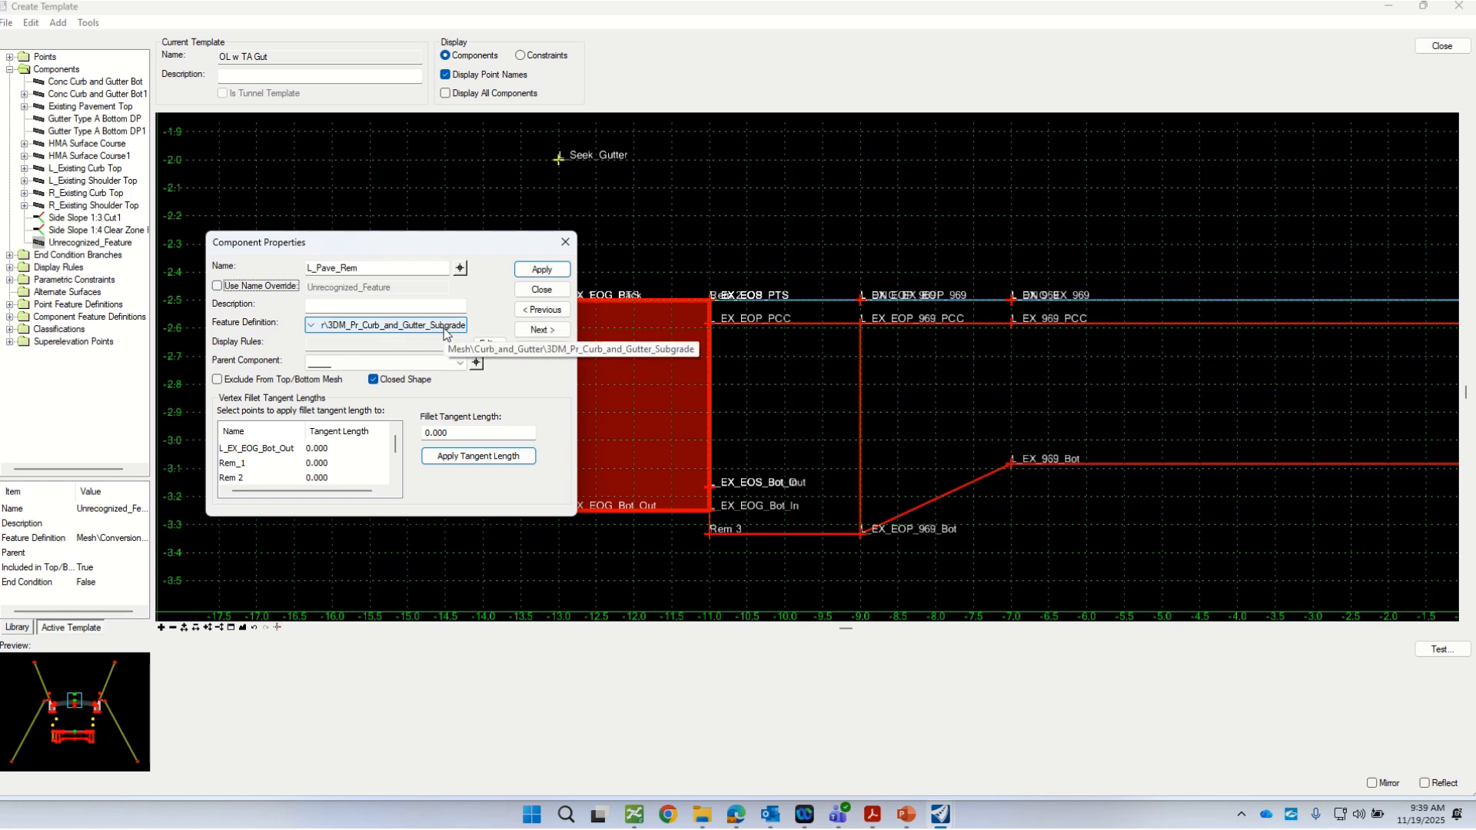
pyautogui.click(539, 272)
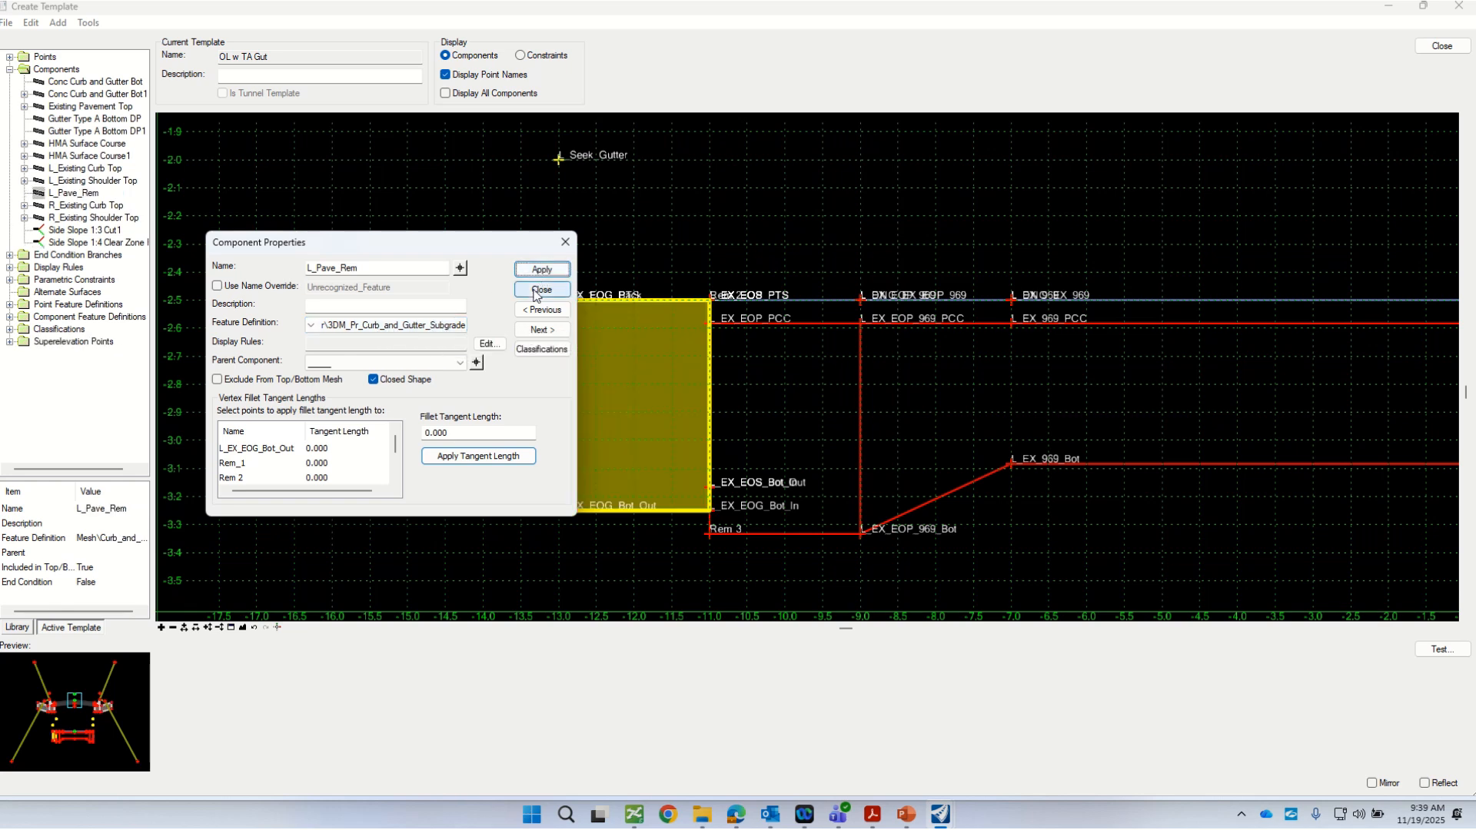
pyautogui.click(541, 289)
# Step: Close the template editor, saving the changes to the template library Video_D672K96.itl and checking the file in
pyautogui.scroll(-1, 522, 461)
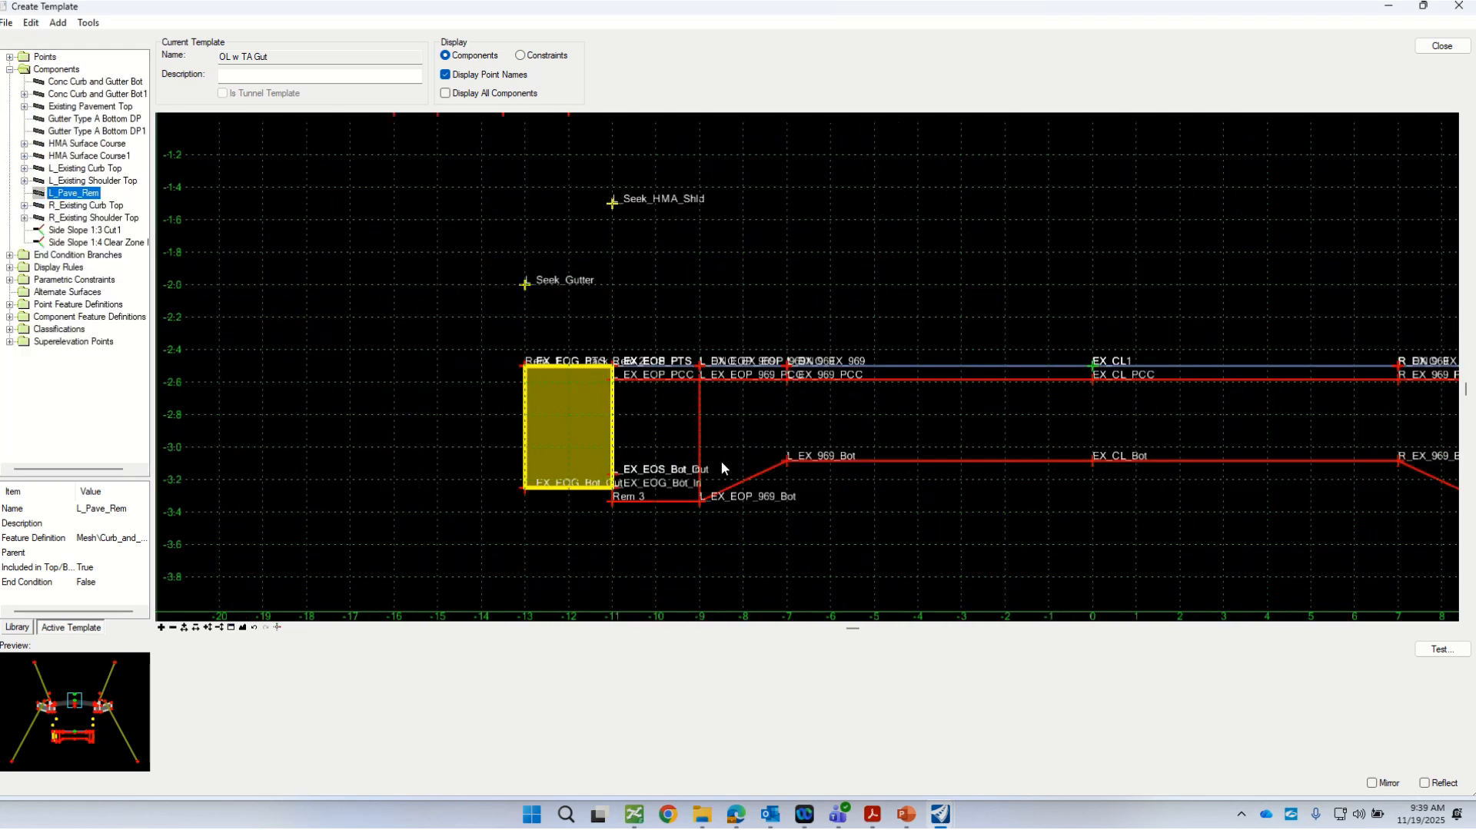
pyautogui.scroll(-1, 722, 462)
pyautogui.scroll(-1, 744, 457)
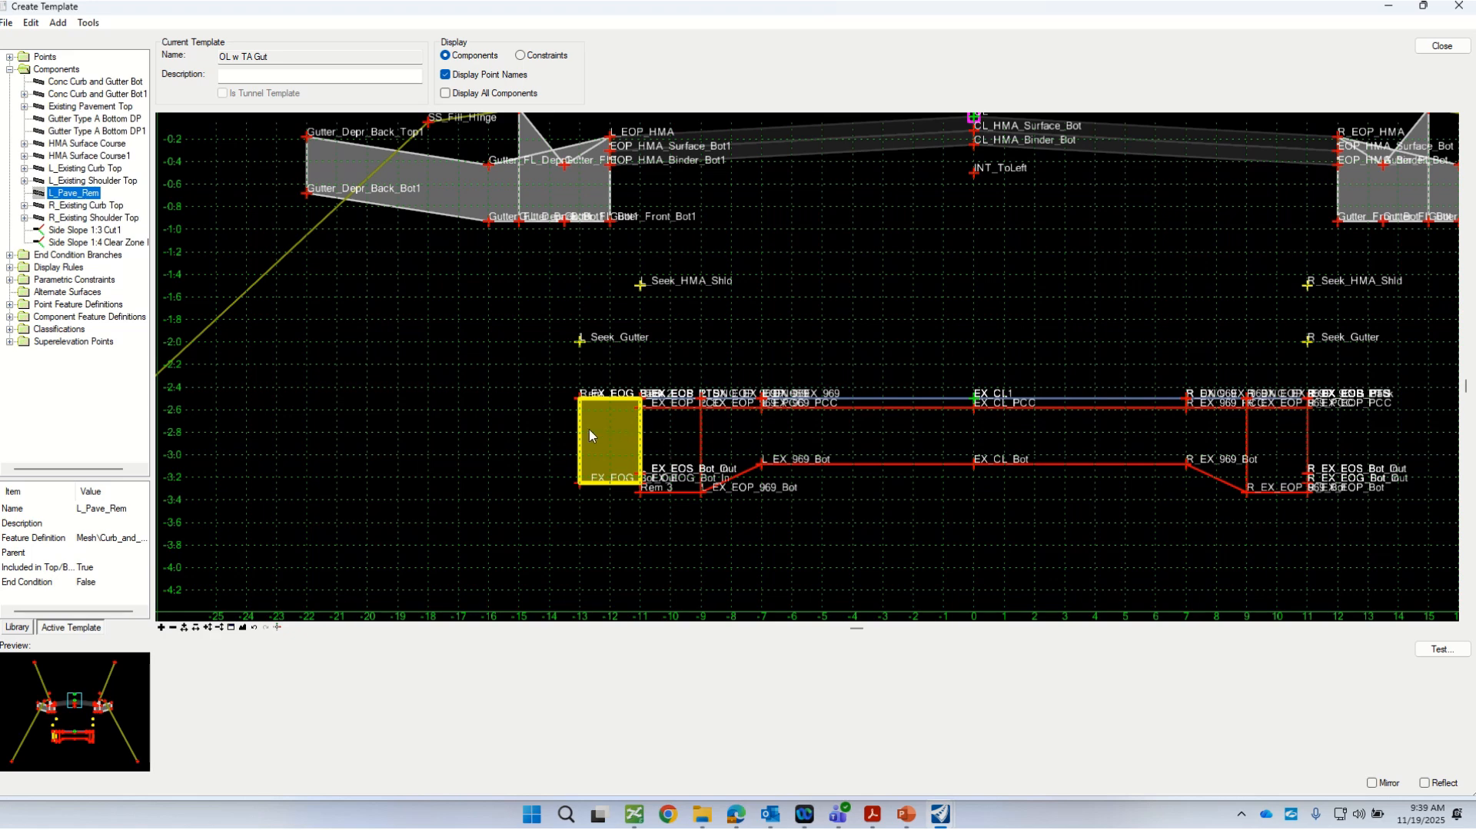
pyautogui.moveTo(584, 438)
pyautogui.click(1442, 46)
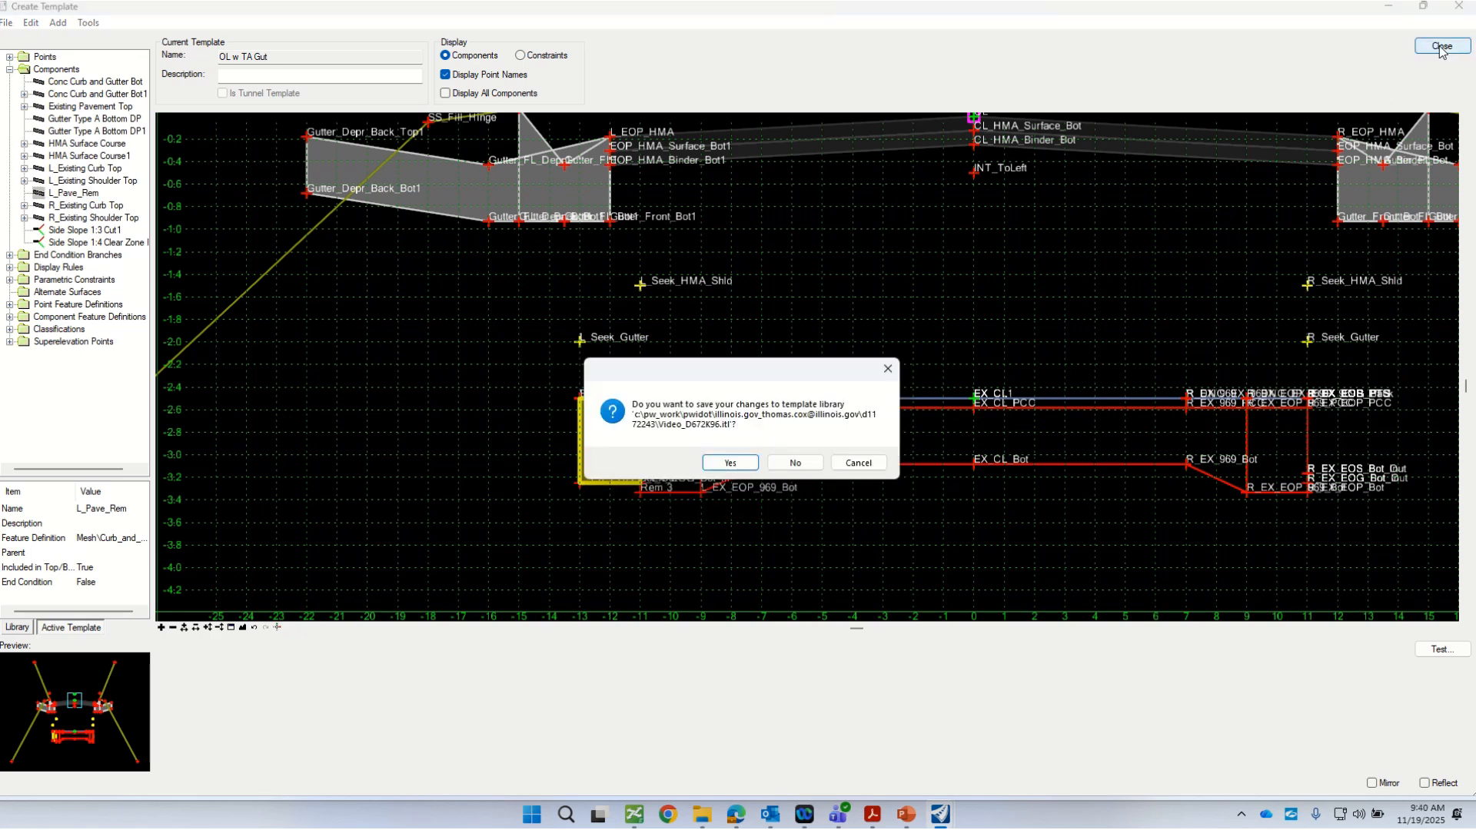
pyautogui.click(727, 464)
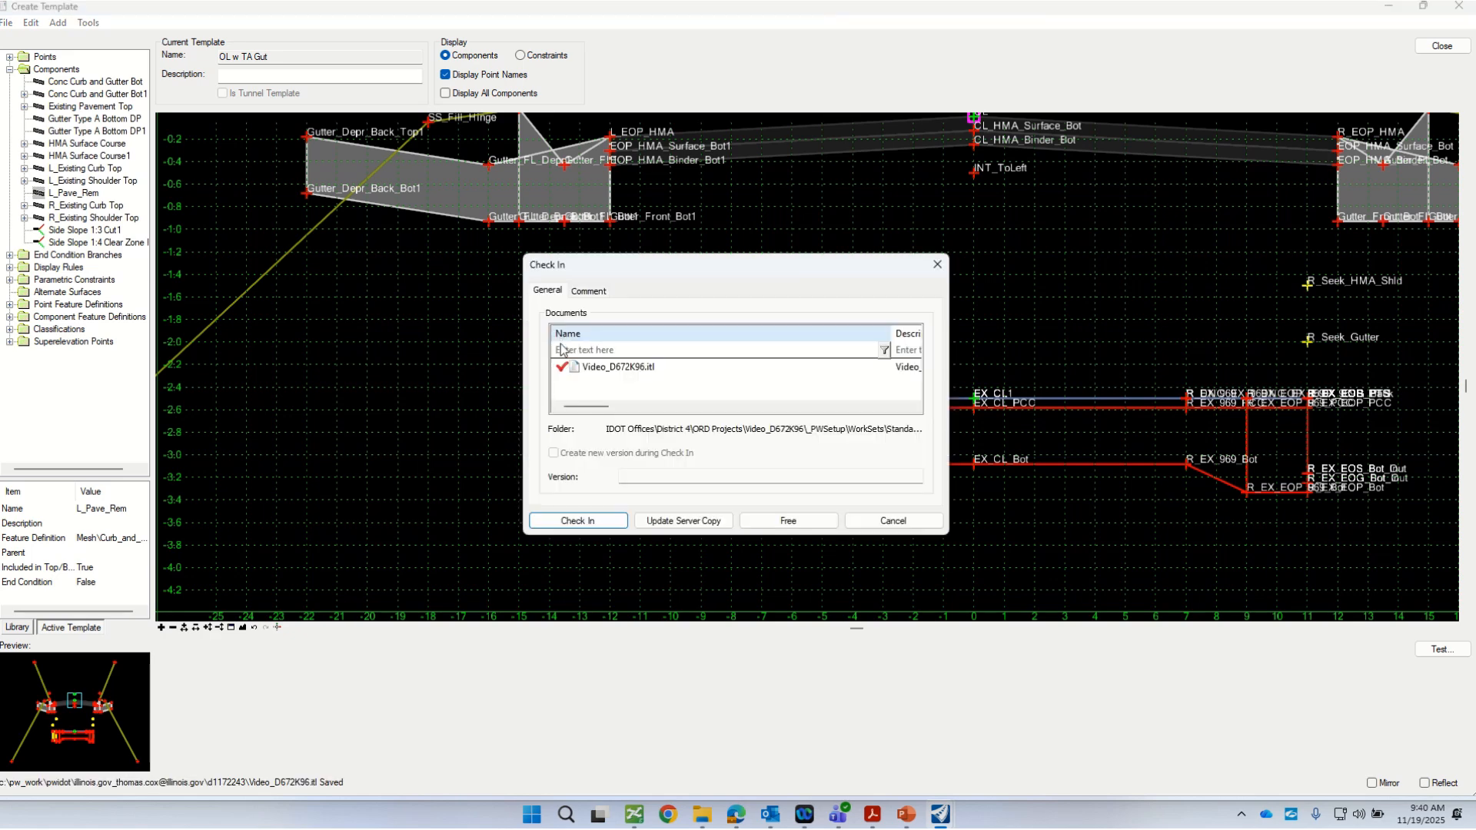
pyautogui.click(578, 520)
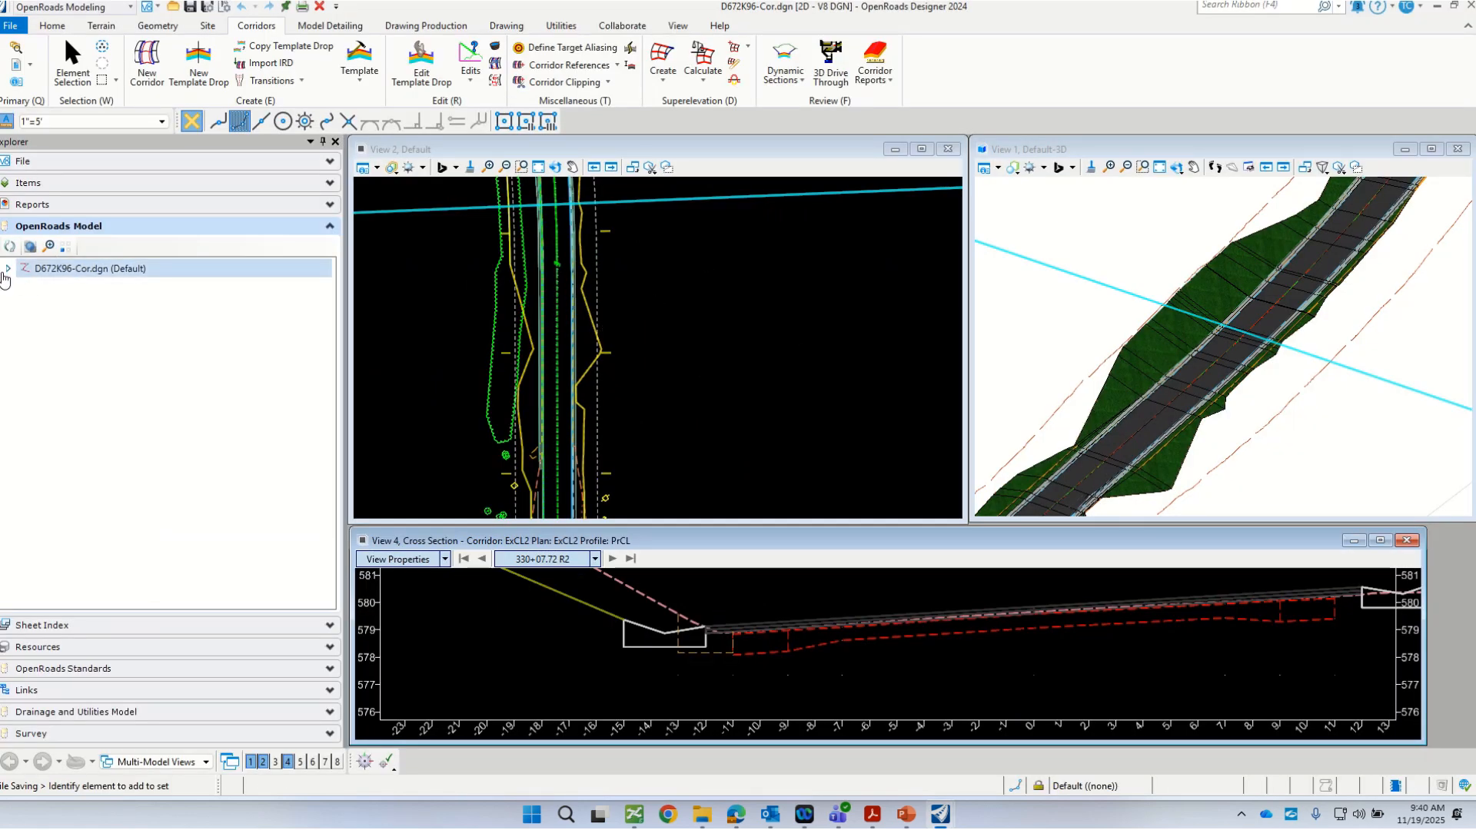
# Step: Synchronize the template drop of the ExCL2 design corridor with the template library
pyautogui.click(4, 272)
pyautogui.click(24, 324)
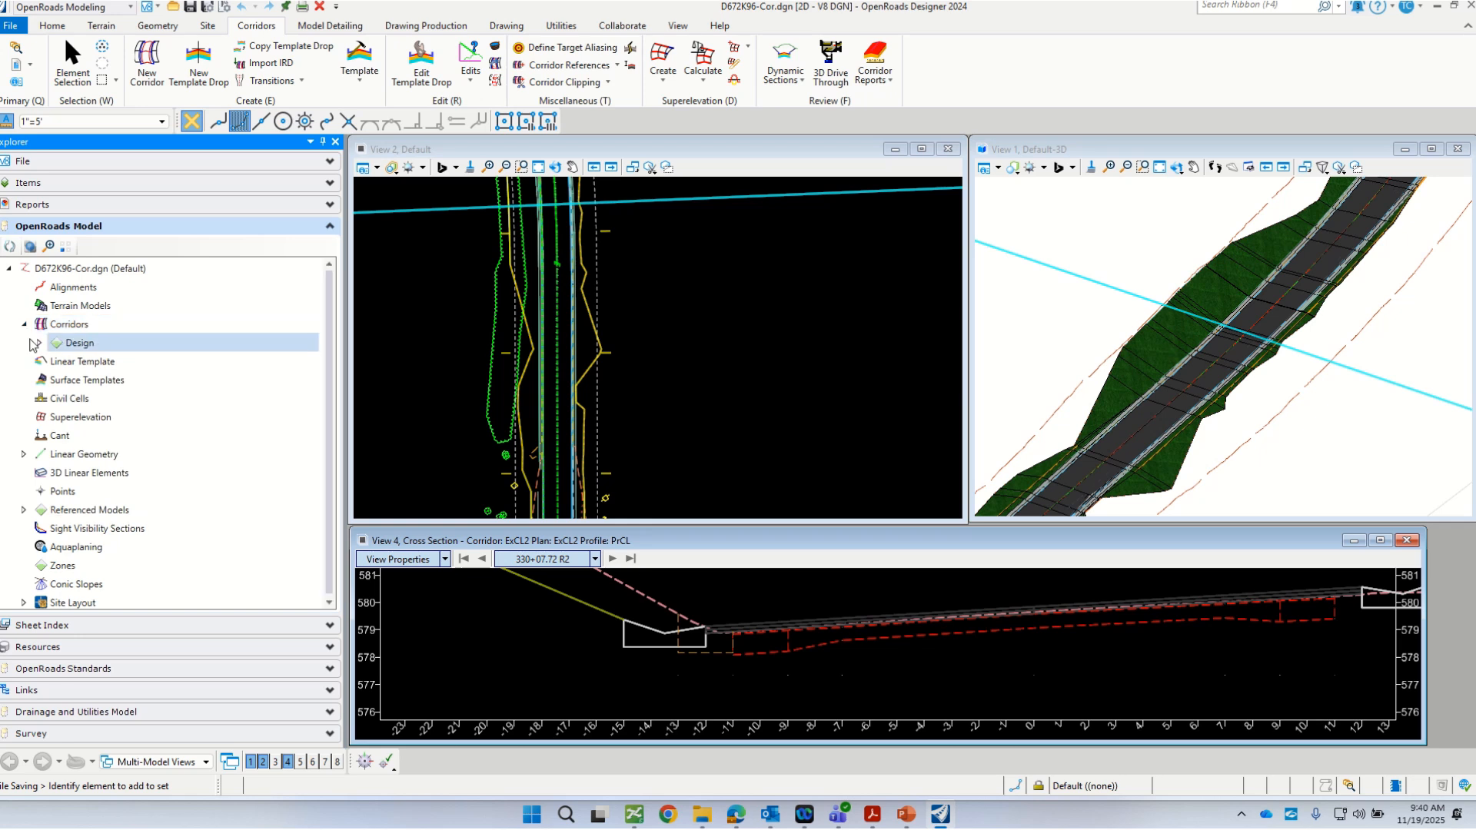
pyautogui.click(38, 342)
pyautogui.click(56, 362)
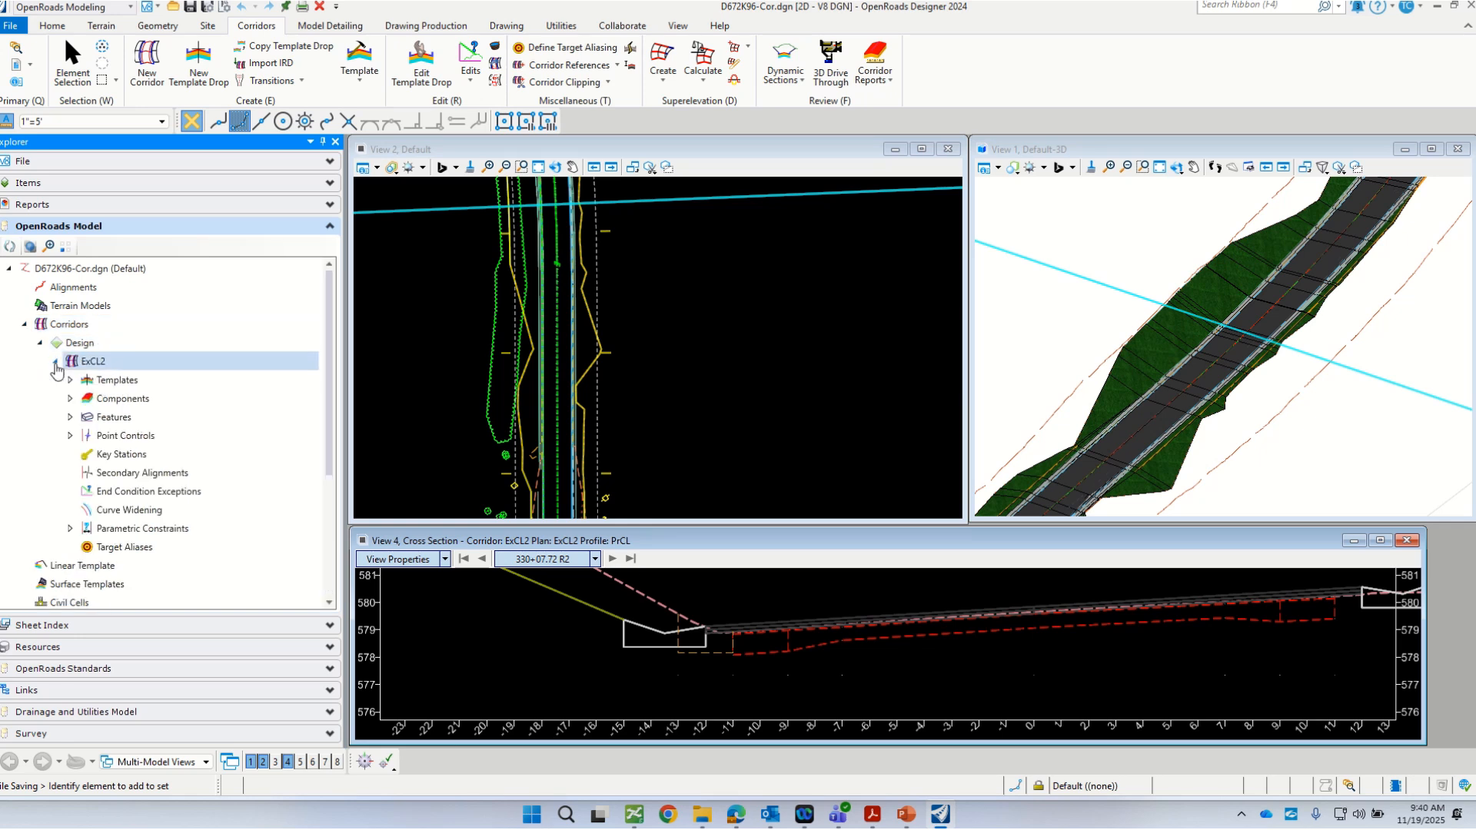
pyautogui.click(70, 380)
pyautogui.click(197, 402)
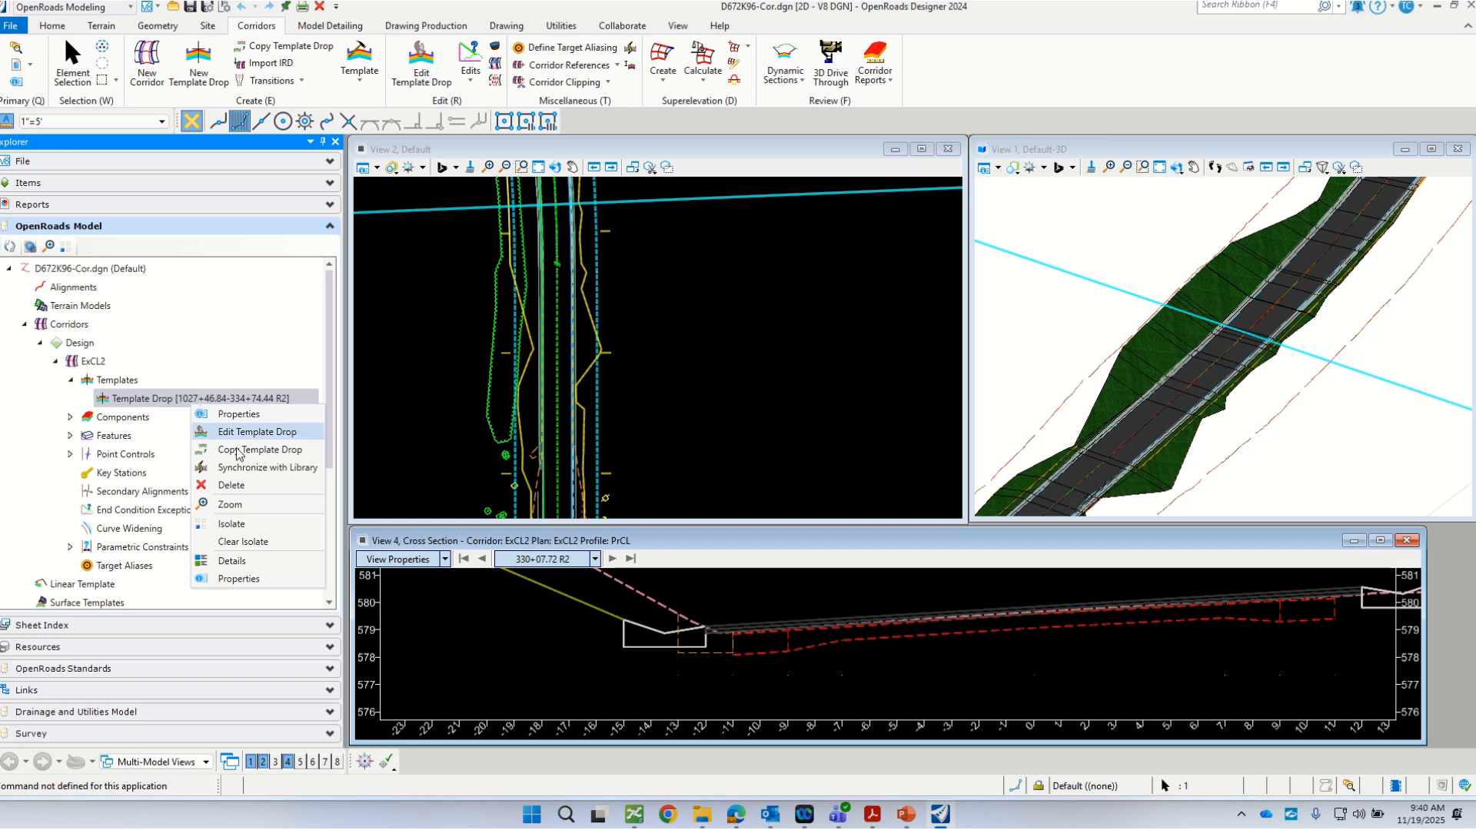
pyautogui.click(245, 468)
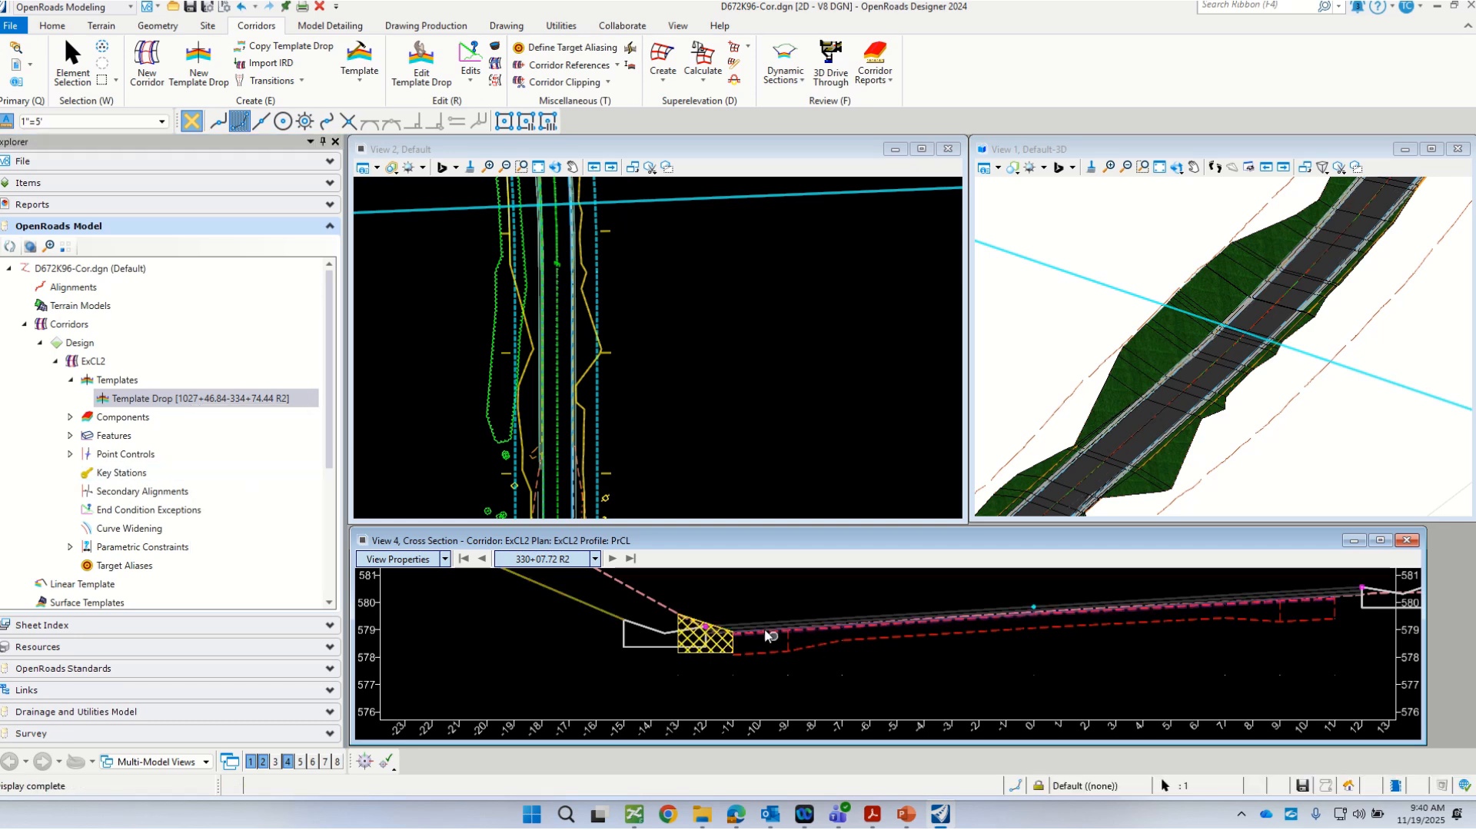
# Step: Examine how the removal component fits the existing gutter in the cross section at 330+07.72 R2 and look over the 3D corridor model
pyautogui.scroll(3, 752, 618)
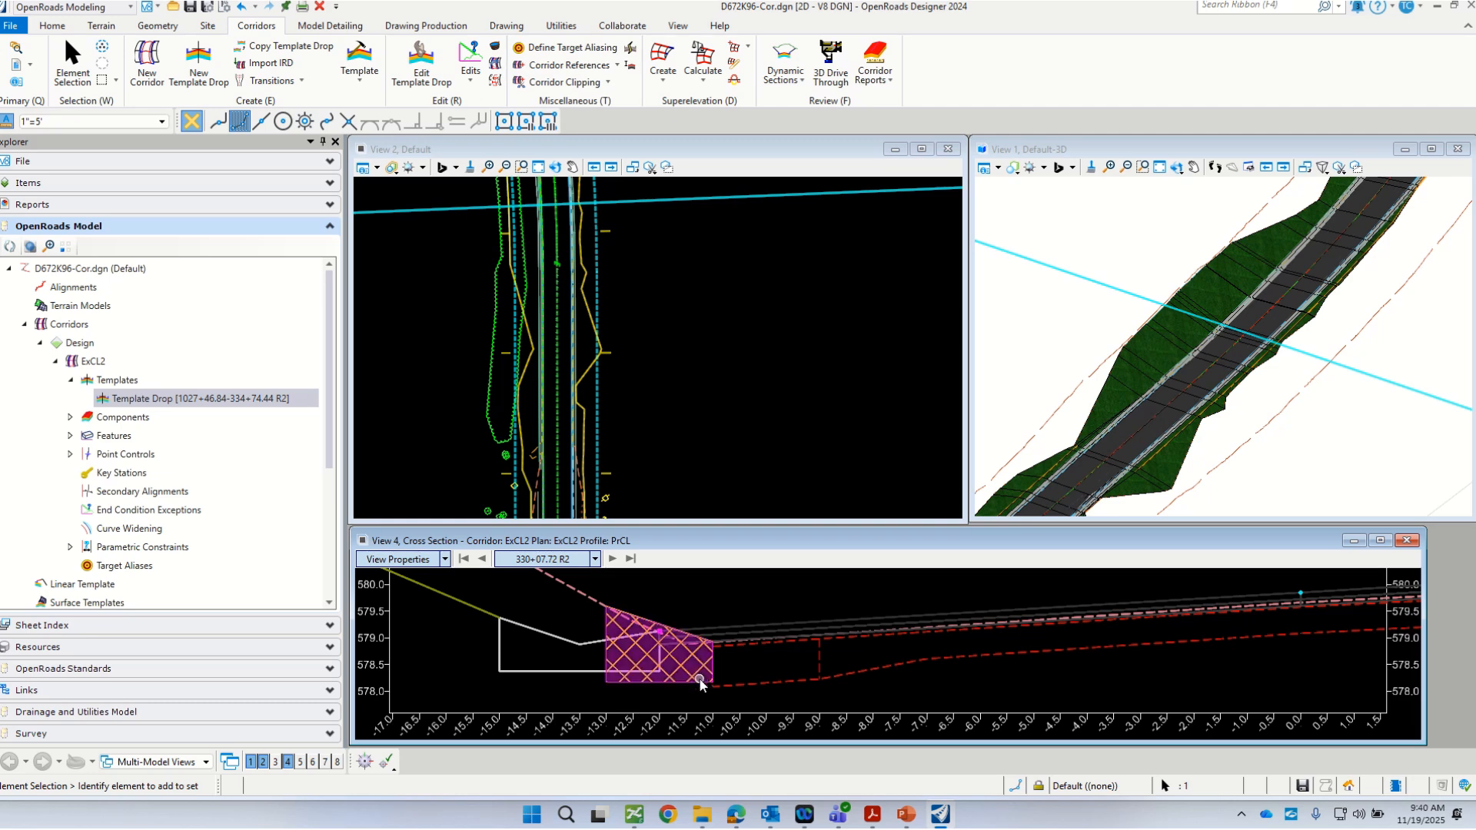
pyautogui.scroll(-2, 673, 653)
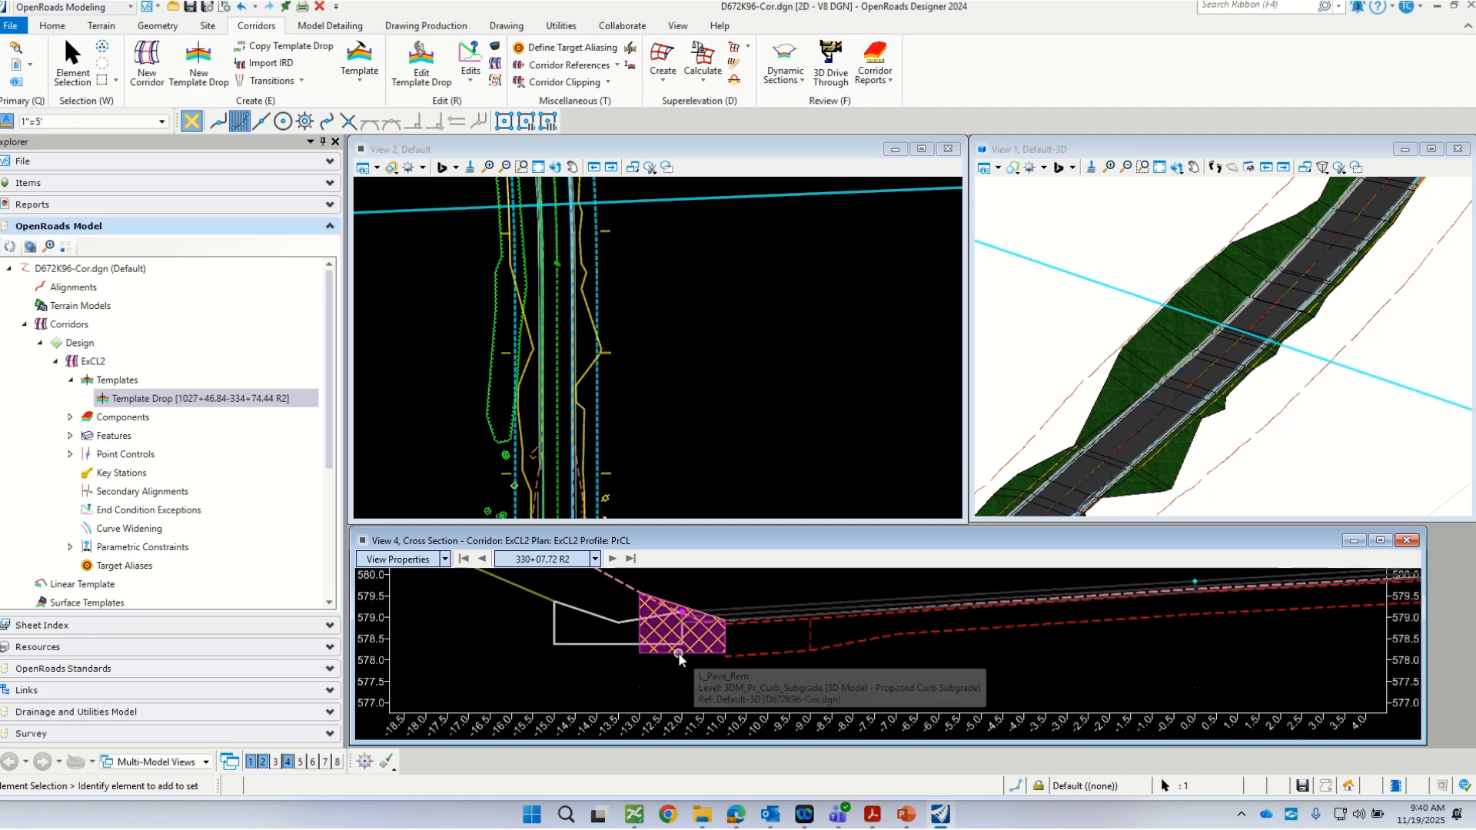
pyautogui.scroll(2, 721, 606)
pyautogui.scroll(-2, 721, 606)
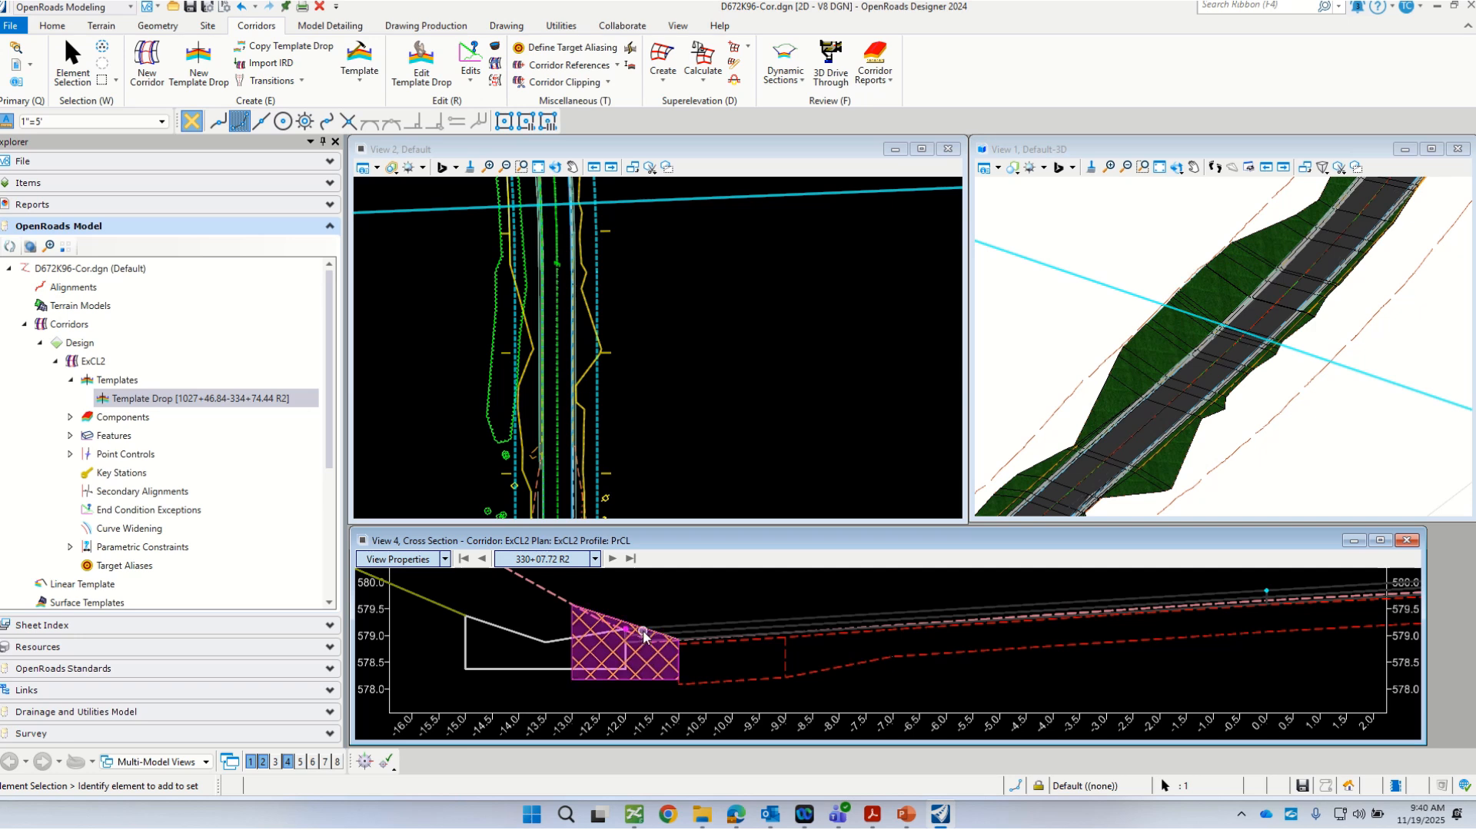
pyautogui.scroll(1, 644, 635)
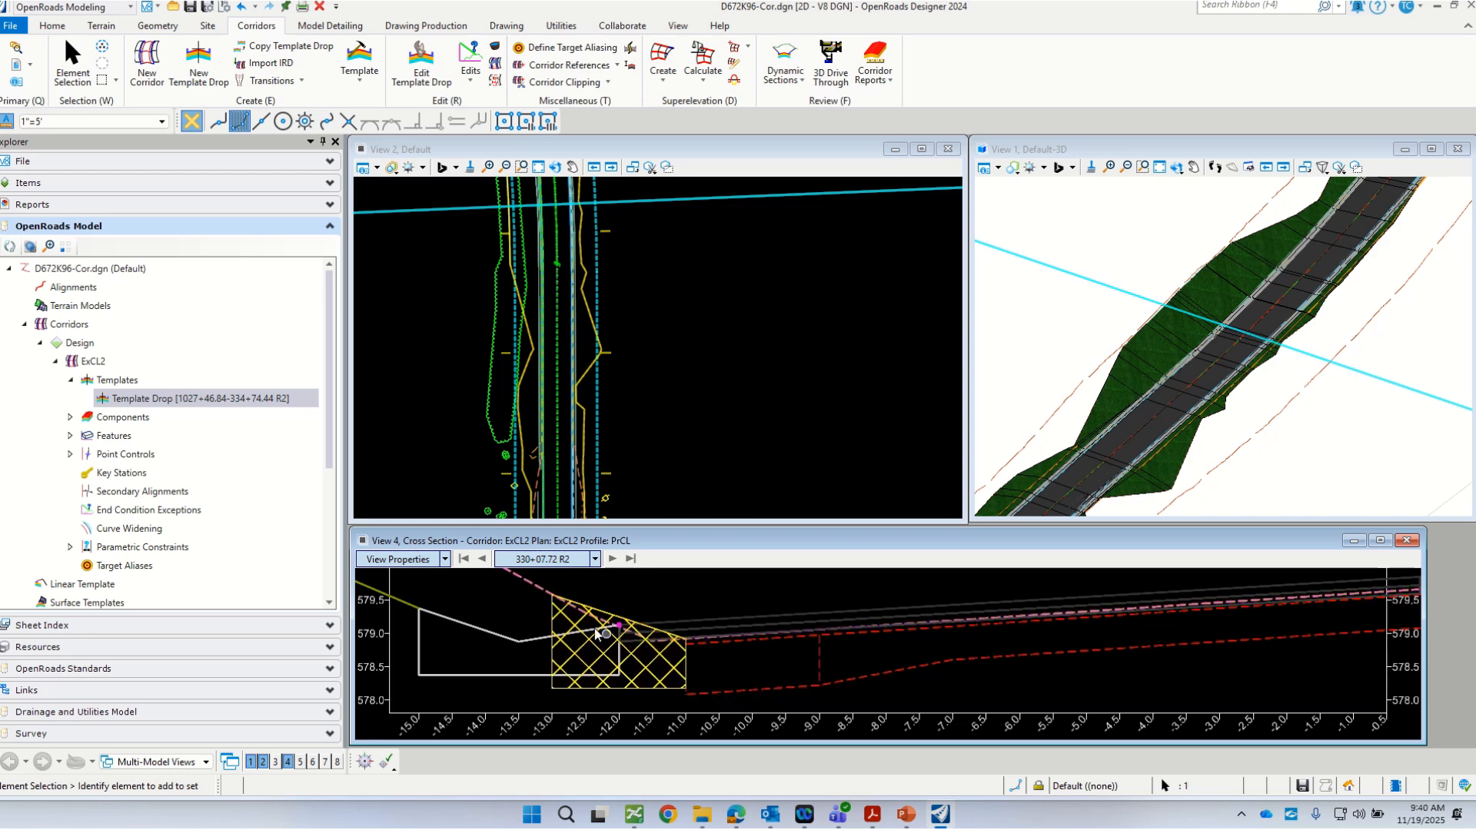
pyautogui.scroll(2, 669, 644)
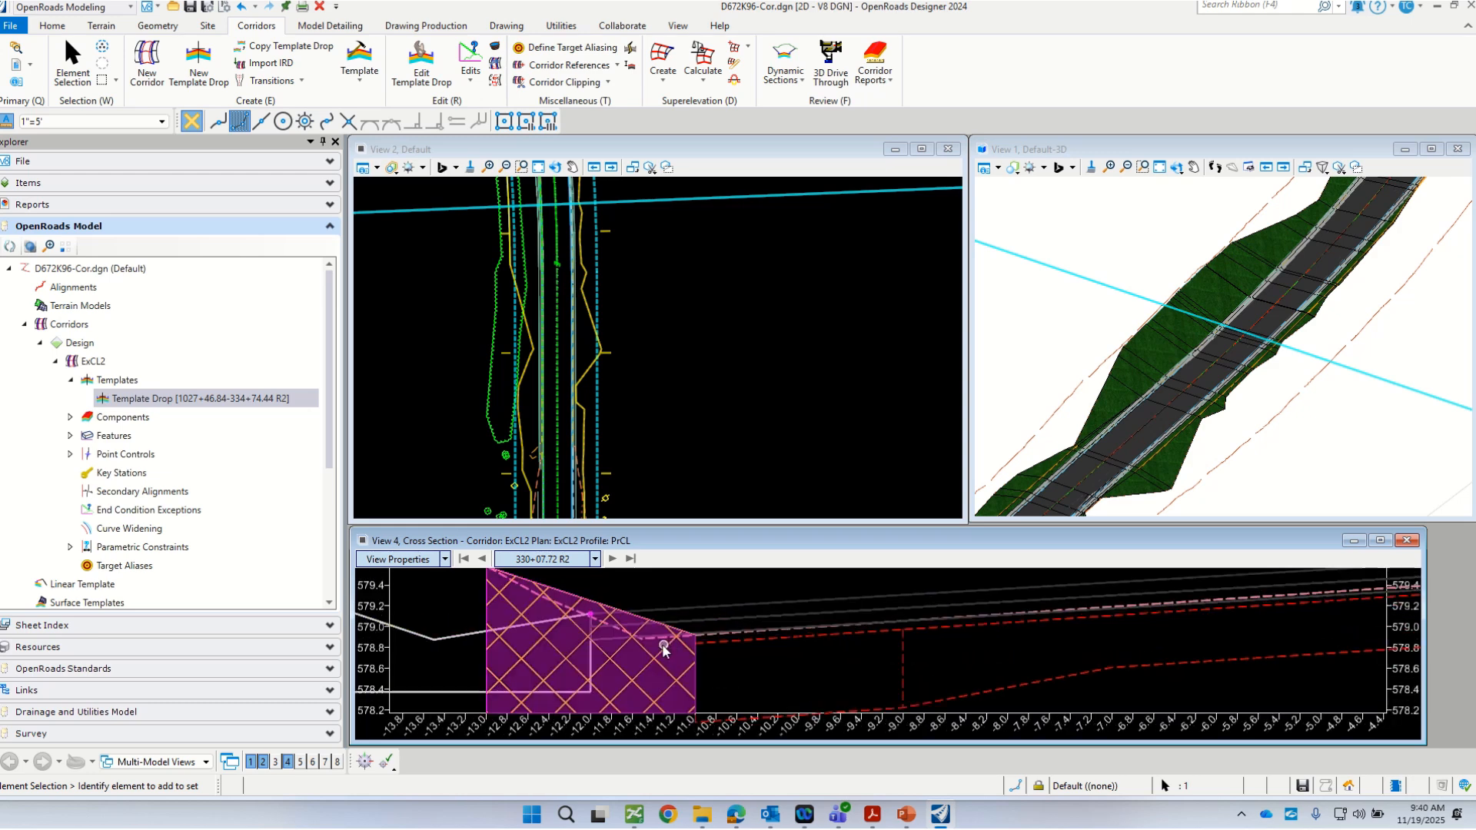
pyautogui.scroll(-2, 612, 615)
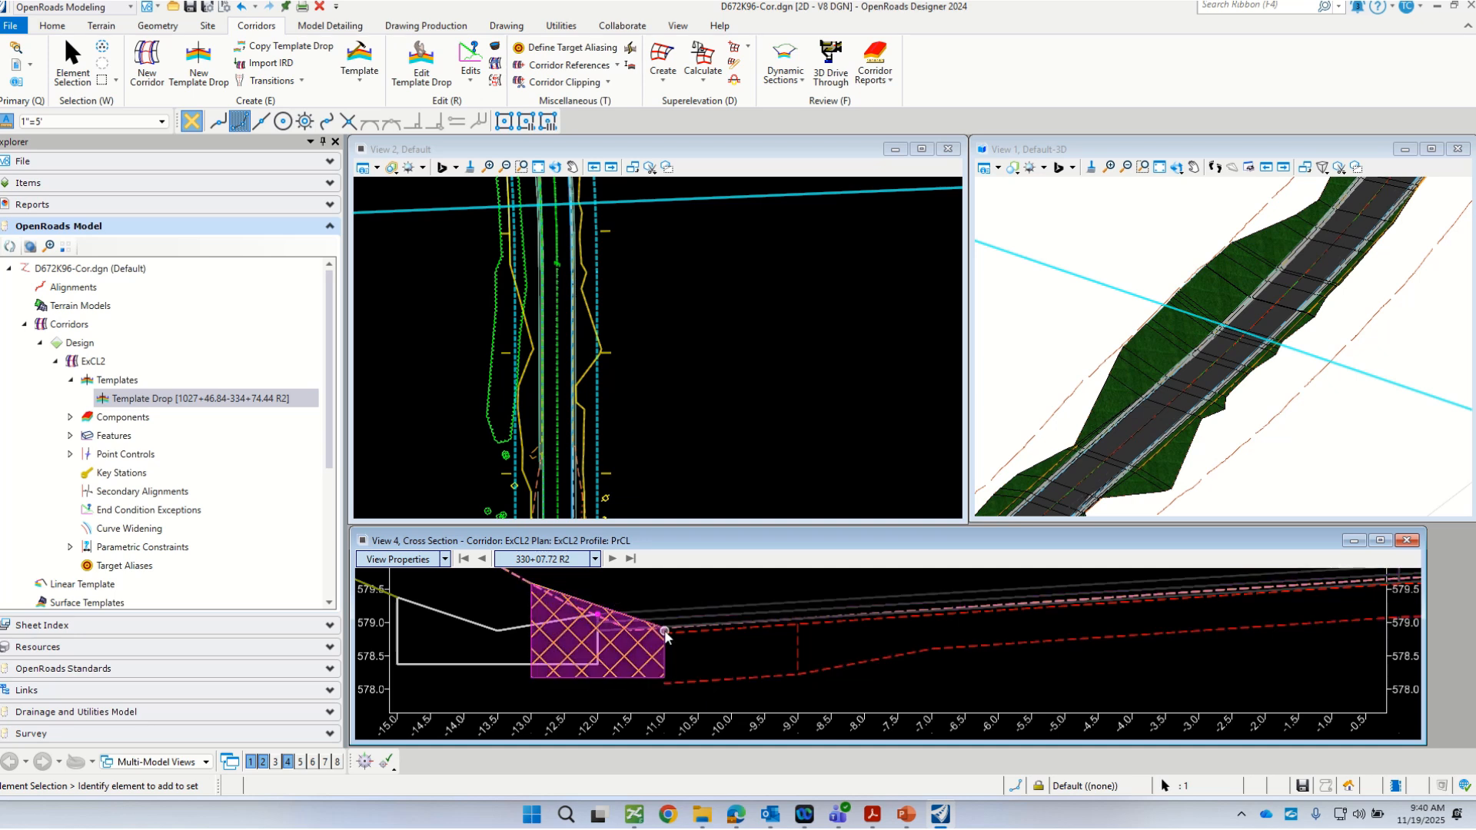
pyautogui.scroll(-2, 613, 663)
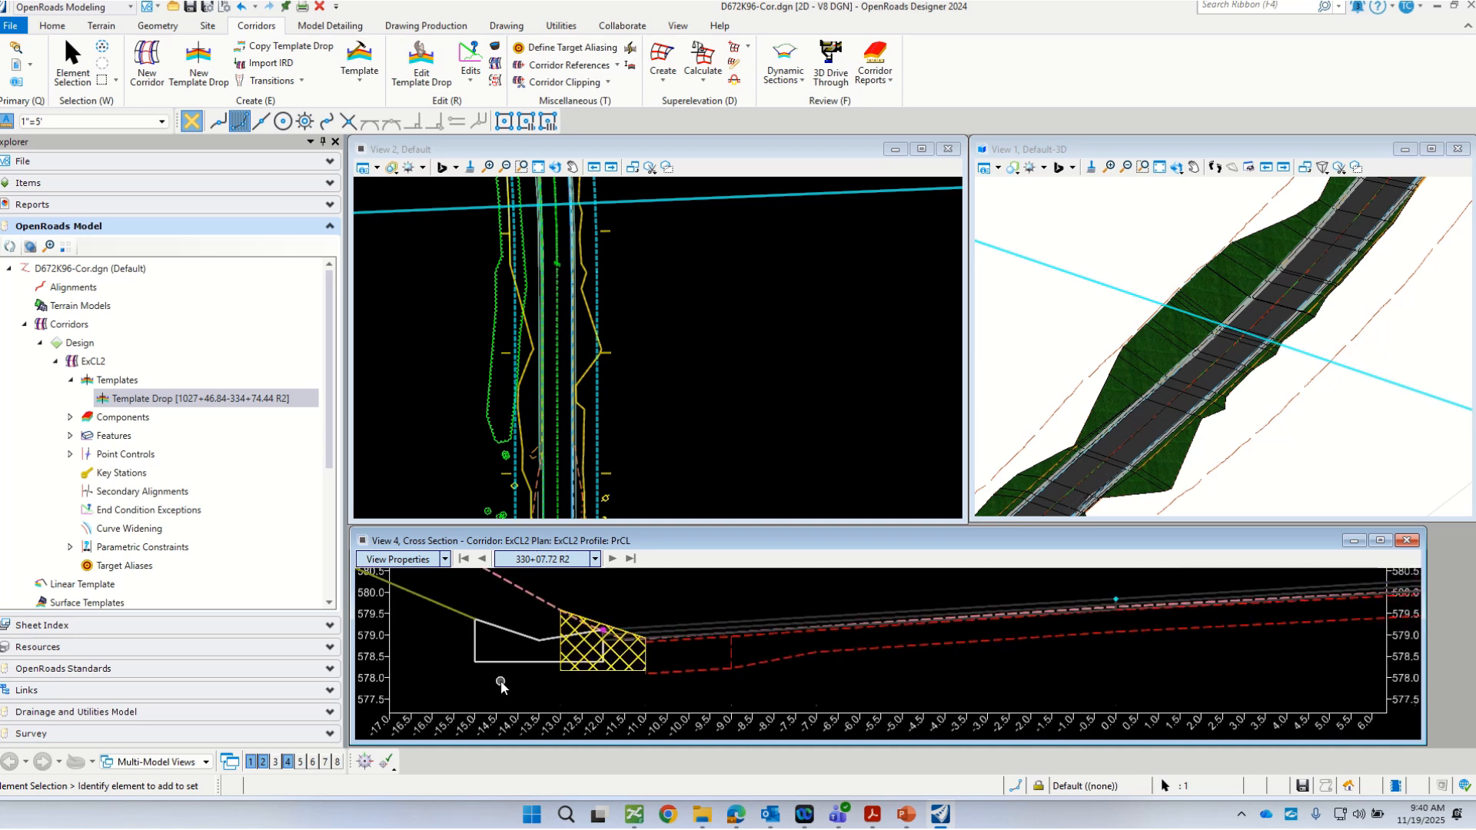
pyautogui.scroll(-4, 1045, 319)
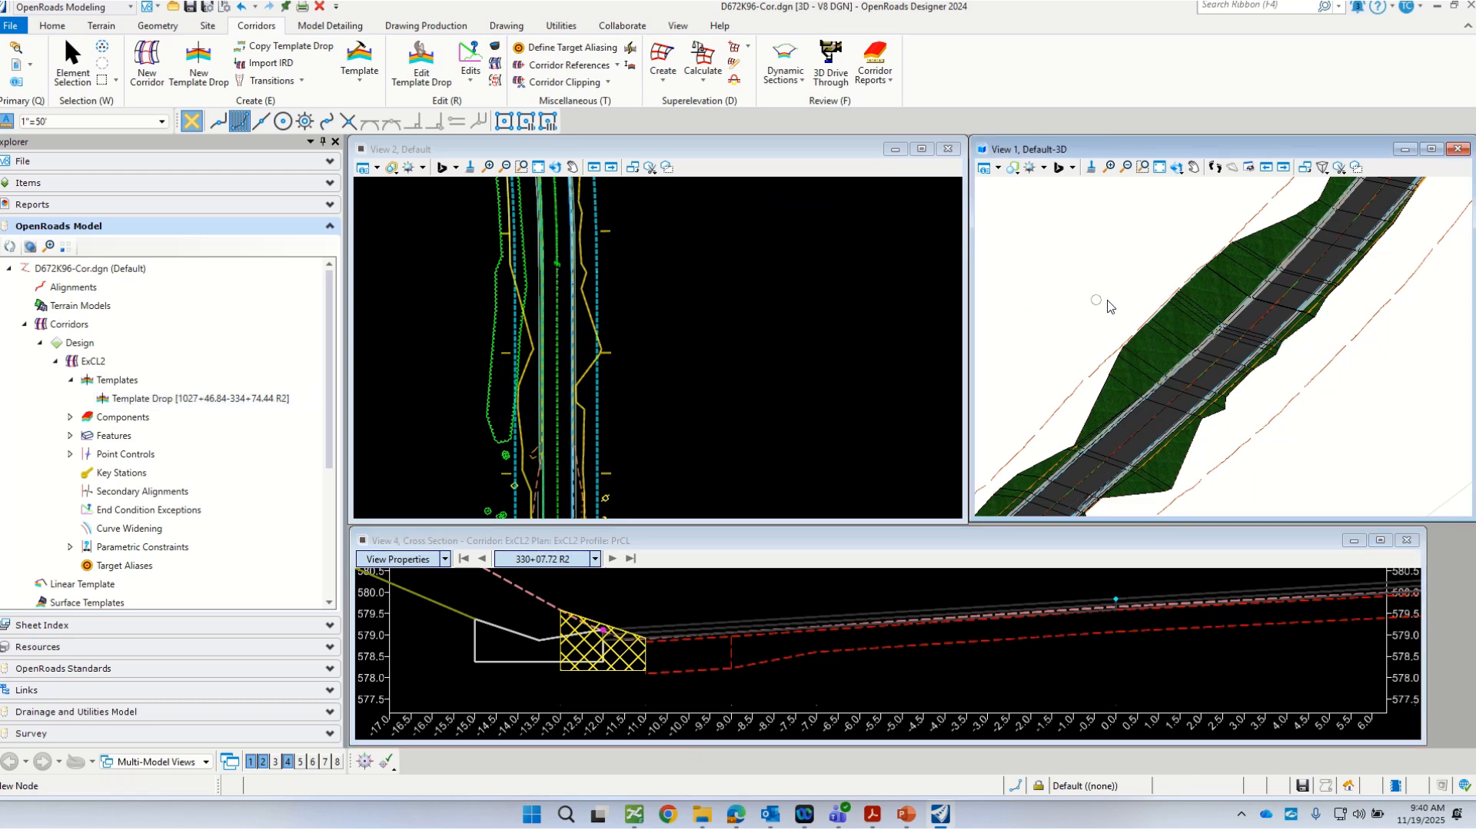
pyautogui.scroll(1, 1086, 366)
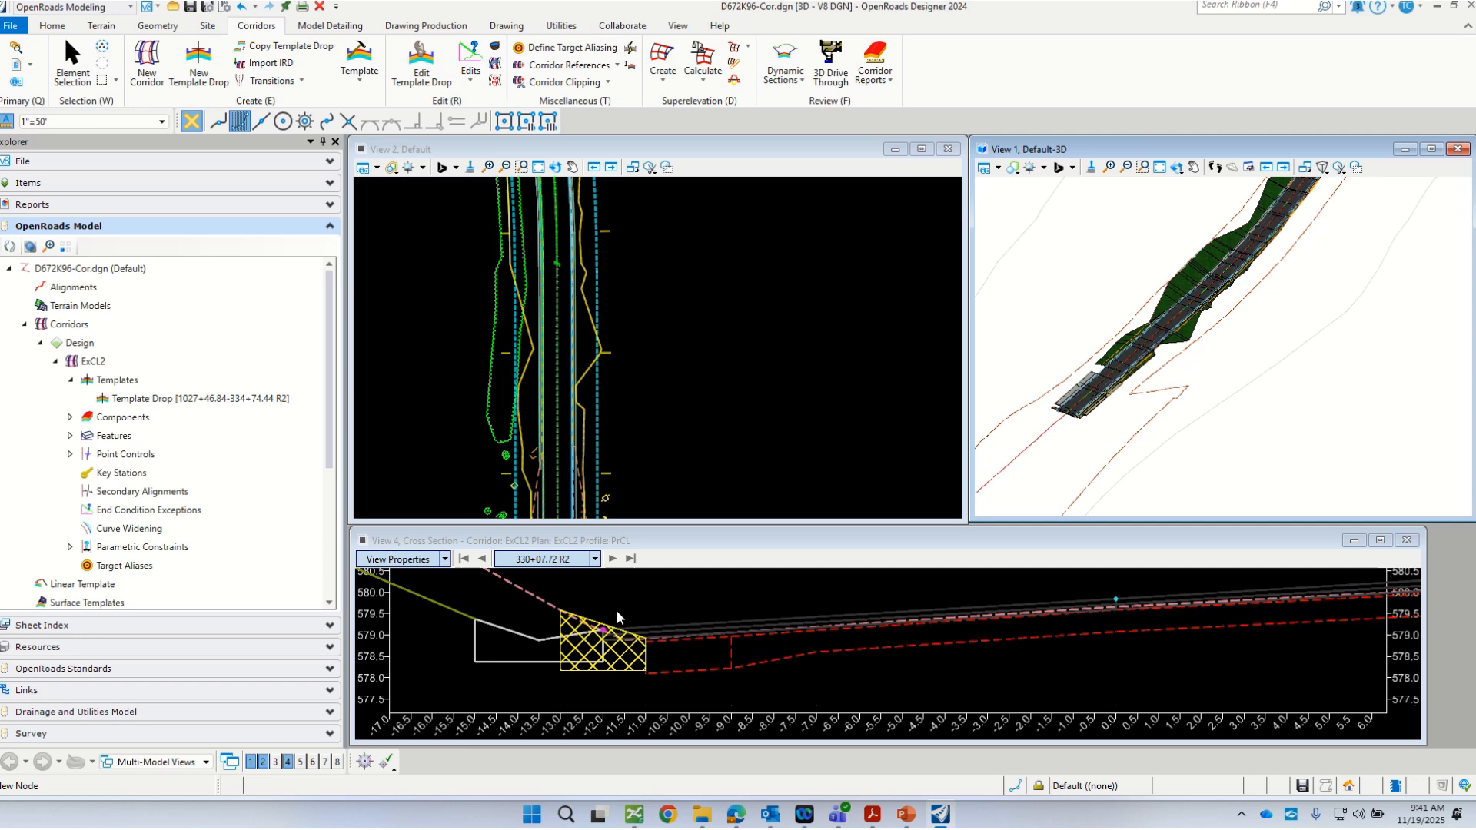
# Step: Save the design file and open the Element Templates manager
pyautogui.hotkey('ctrl', 's')
pyautogui.moveTo(1475, 244)
pyautogui.mouseDown()
pyautogui.moveTo(710, 252)
pyautogui.moveTo(1474, 258)
pyautogui.mouseUp()
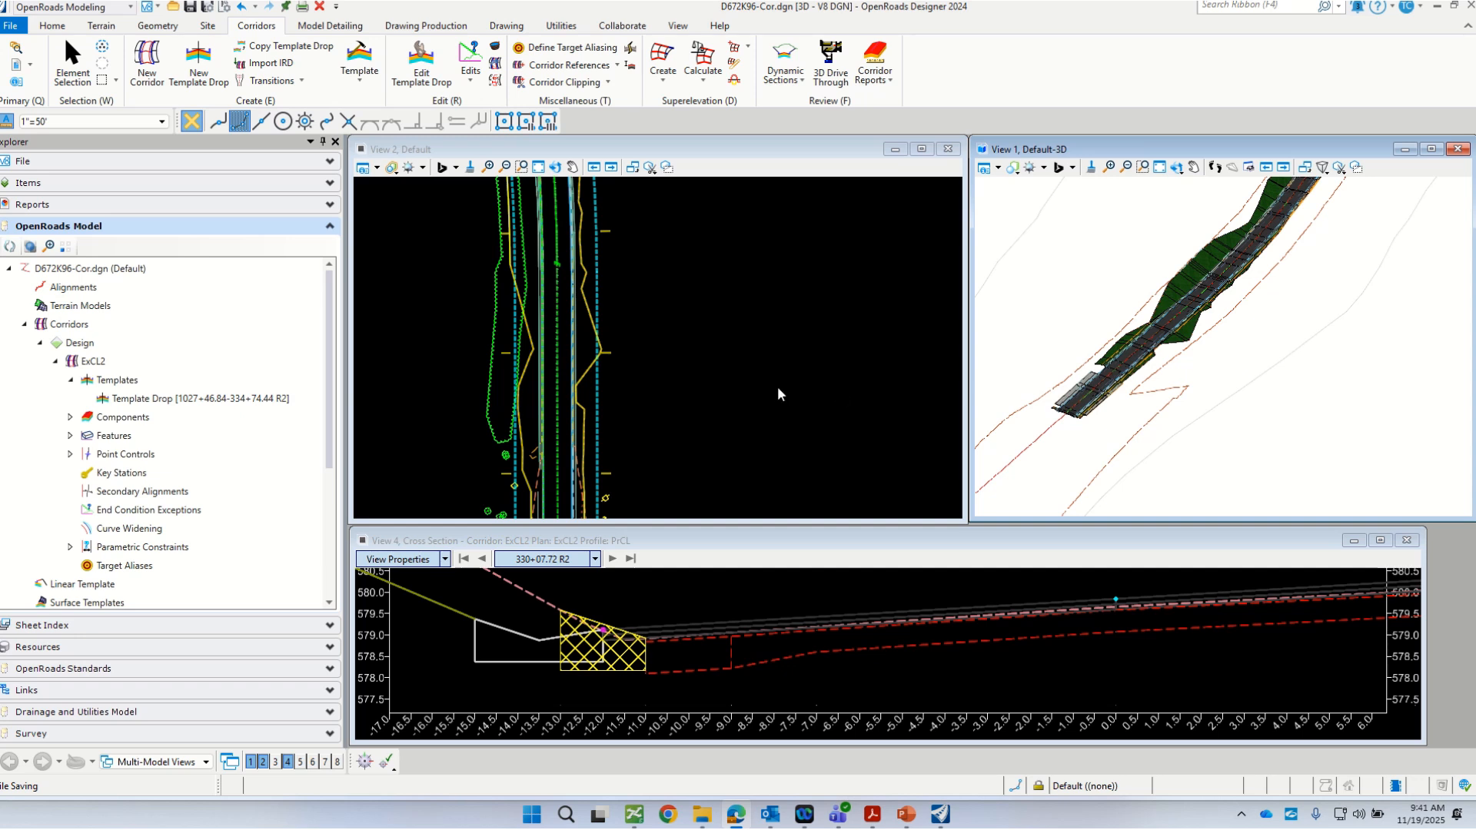
pyautogui.click(53, 26)
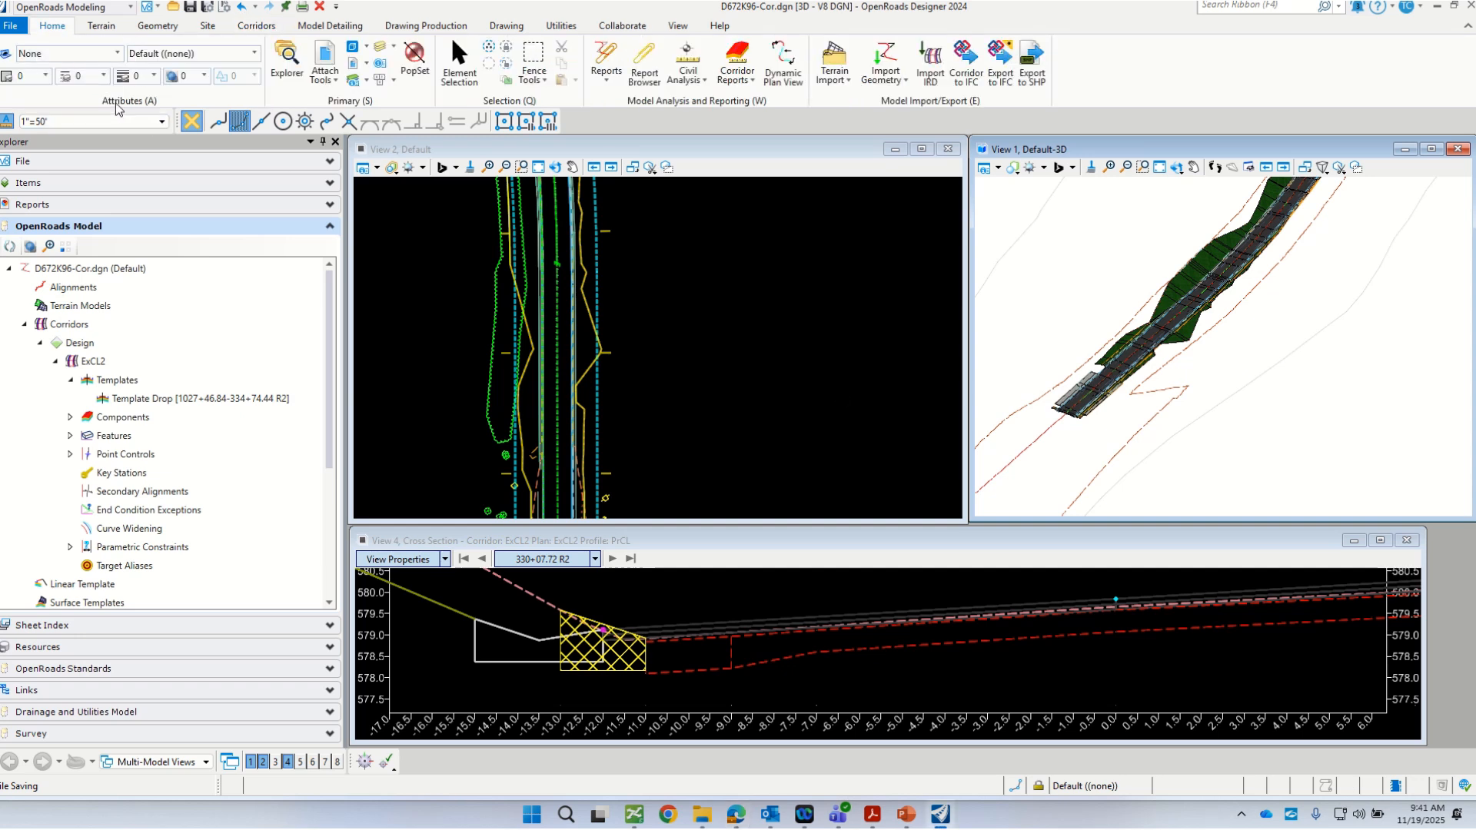
pyautogui.click(116, 53)
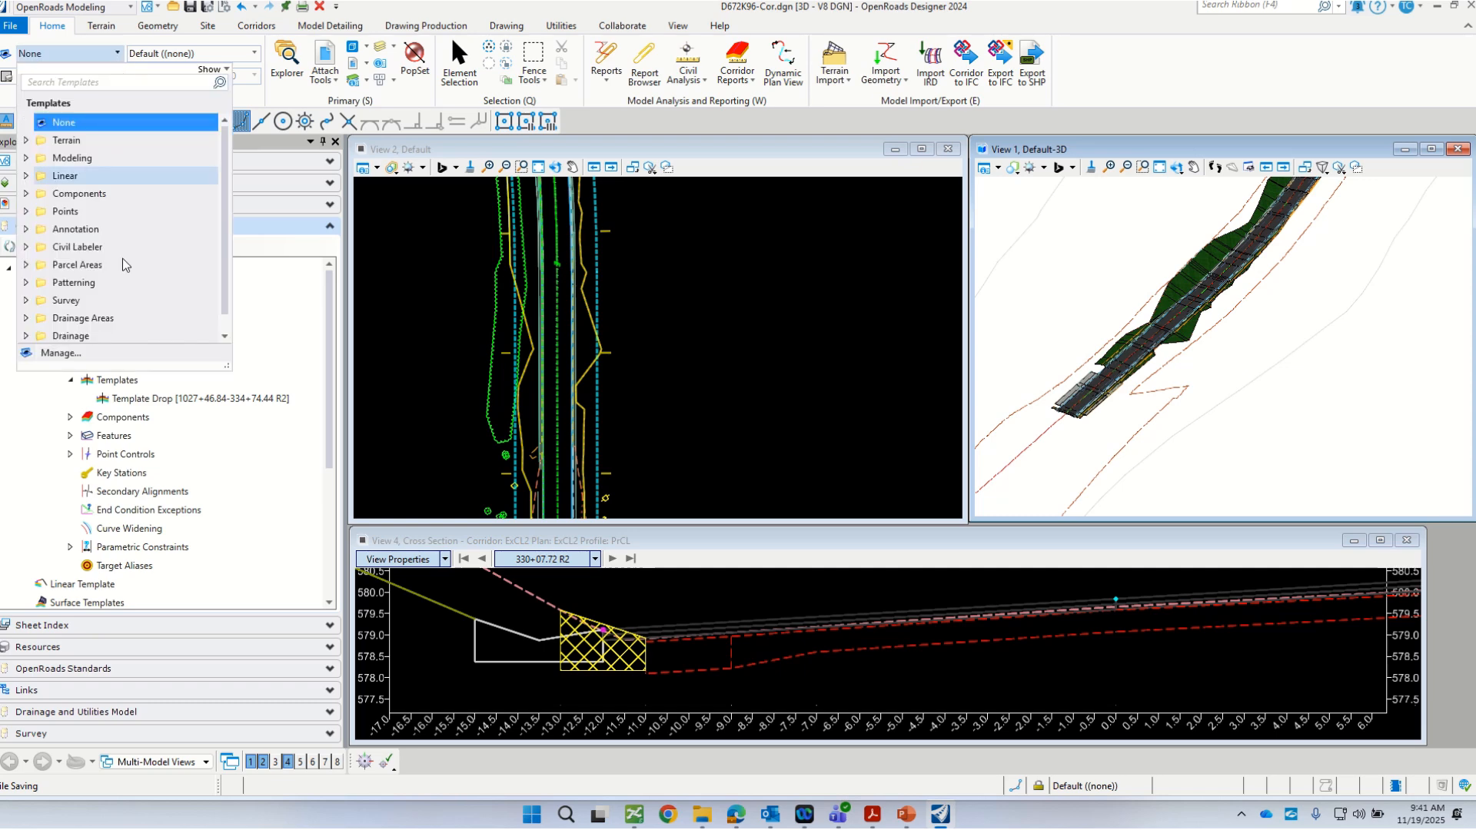
pyautogui.click(61, 352)
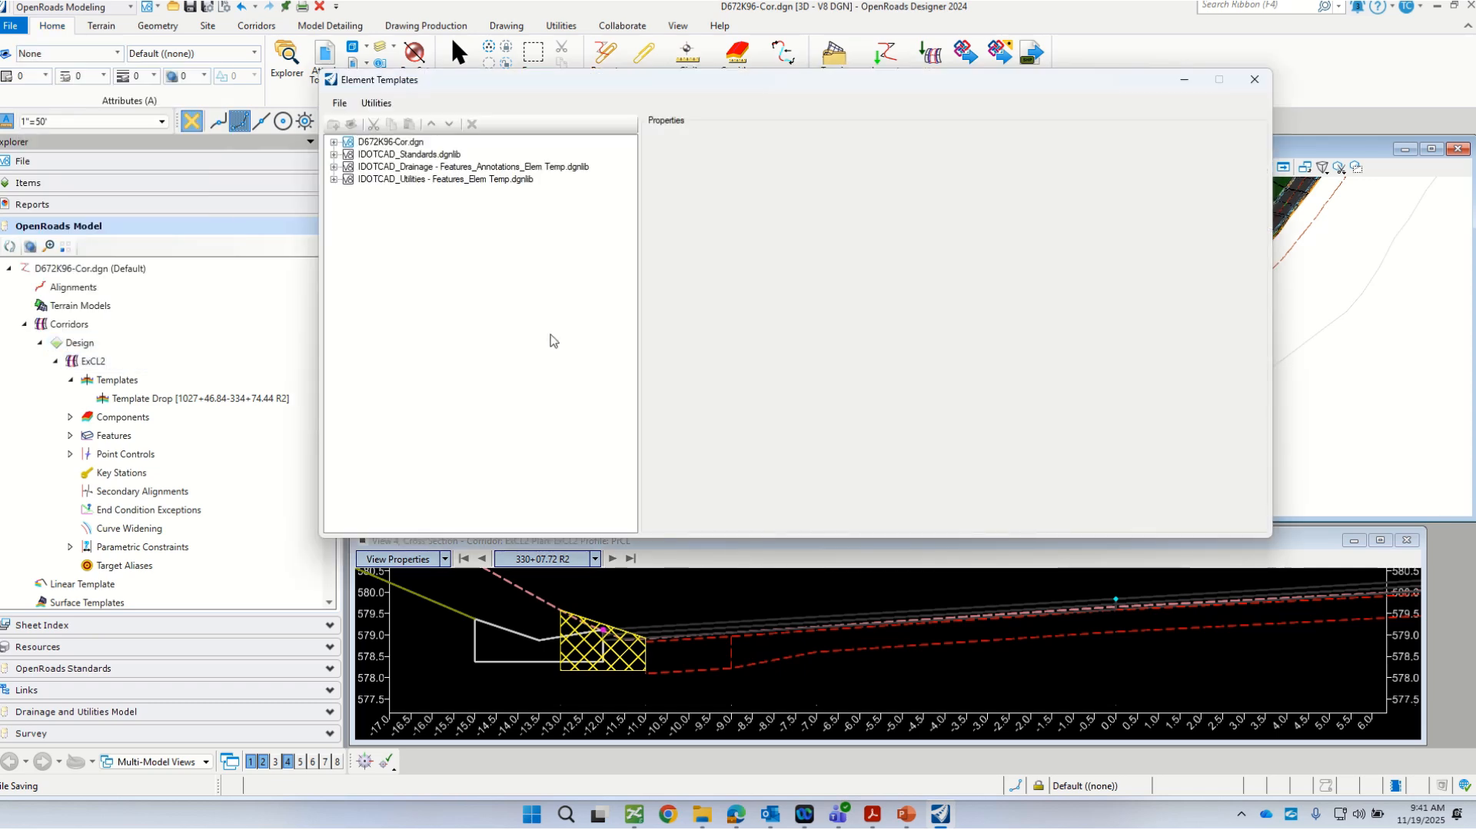
# Step: Remove the Hatch Spacing and Hatch Angles properties from the 3DM_Pr_Curb_and_Gutter_Subgrade element template in D672K96-Cor.dgn's Curb_and_Gutter components
pyautogui.click(335, 142)
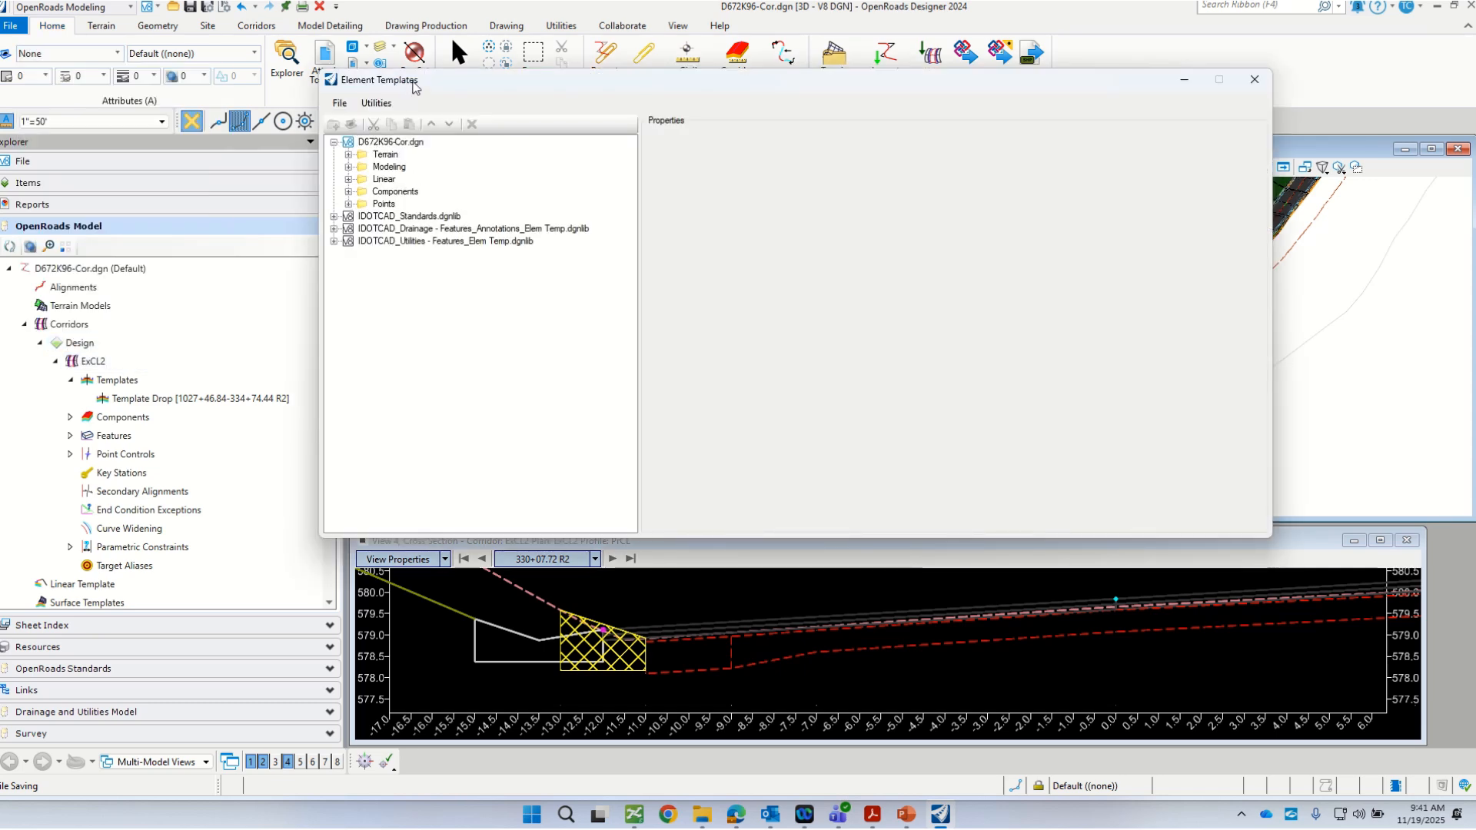
pyautogui.moveTo(413, 85); pyautogui.dragTo(284, 217)
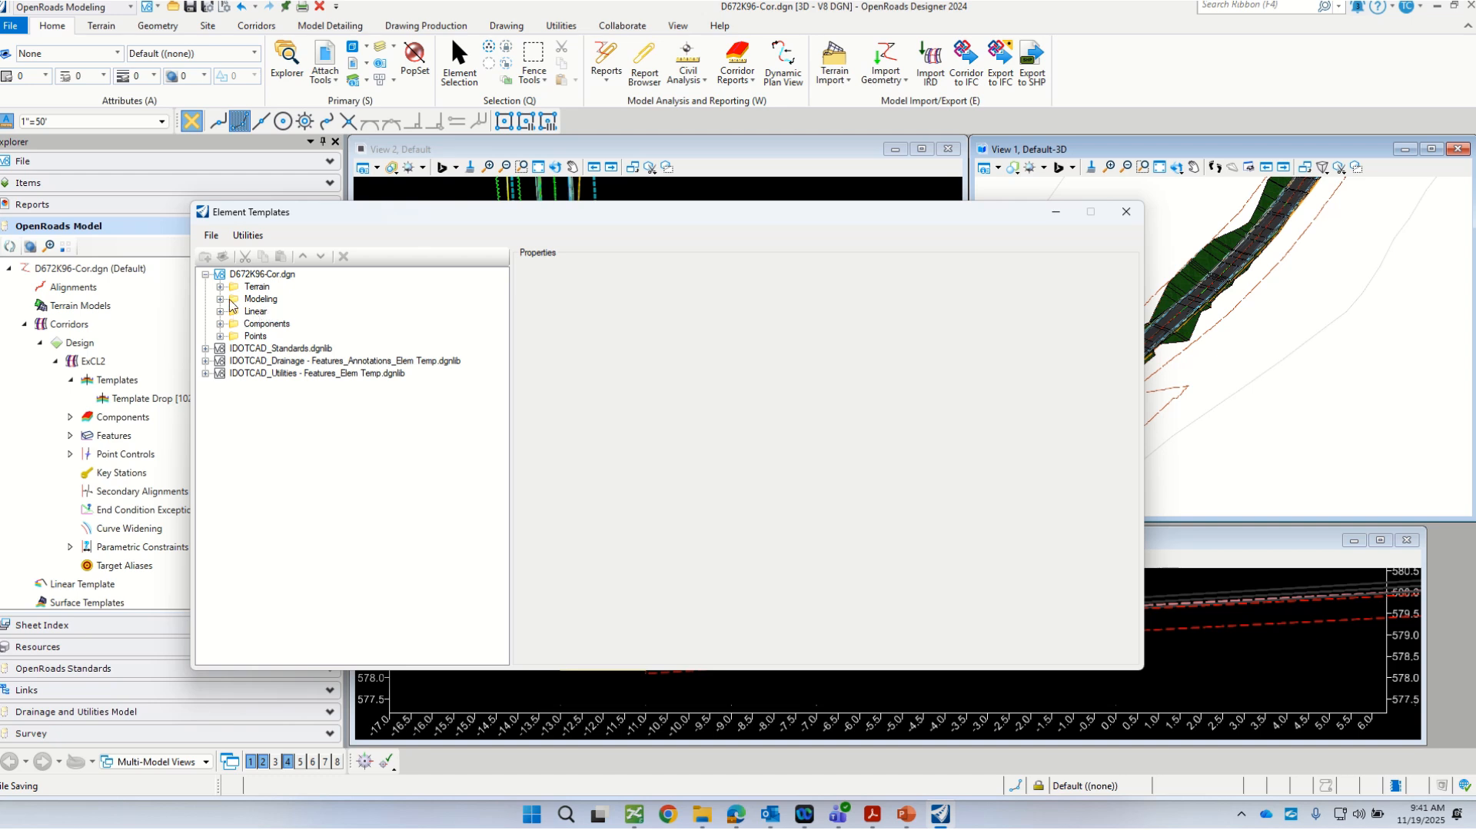
pyautogui.click(221, 300)
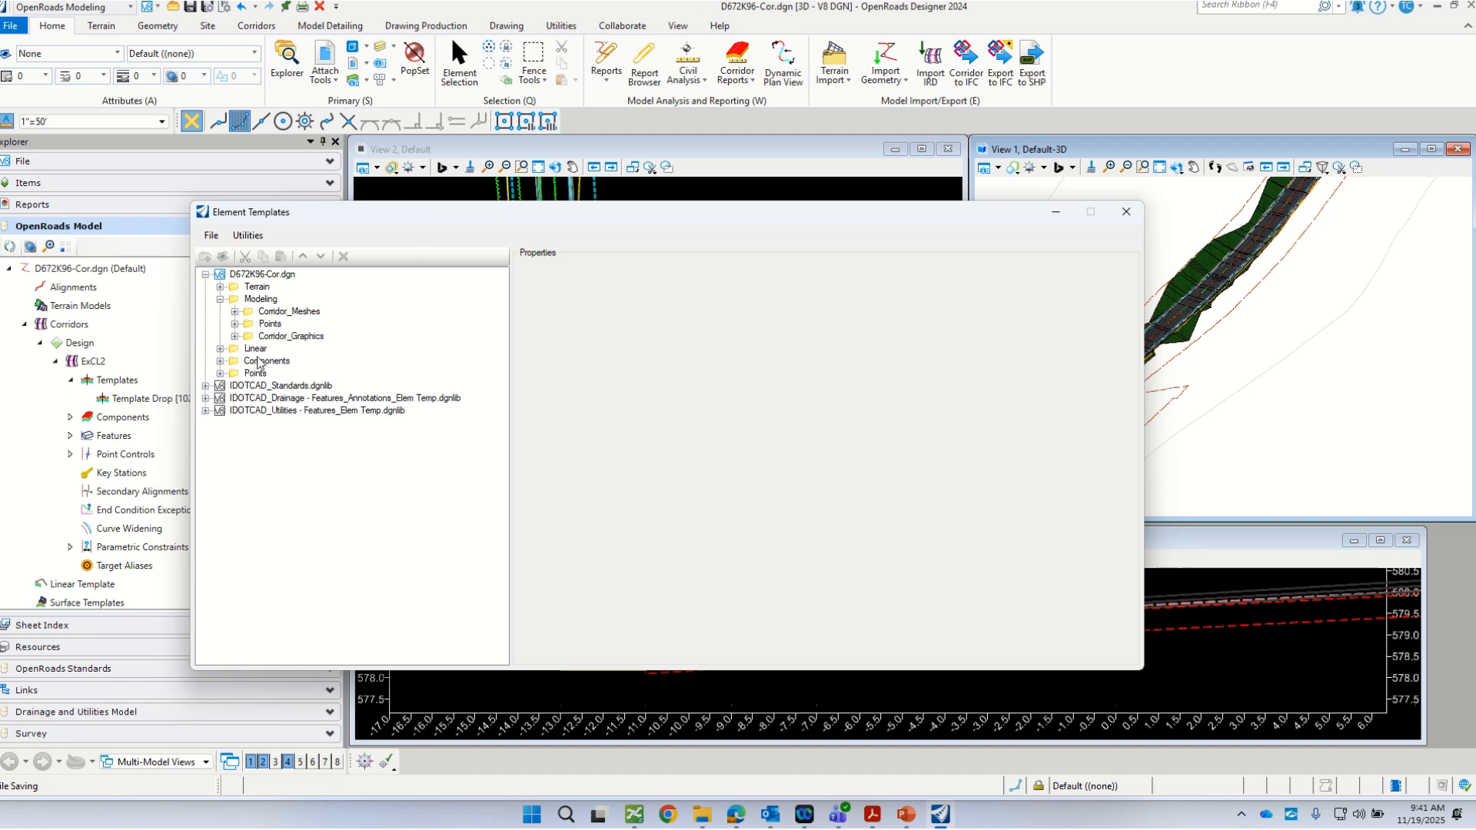
pyautogui.click(221, 361)
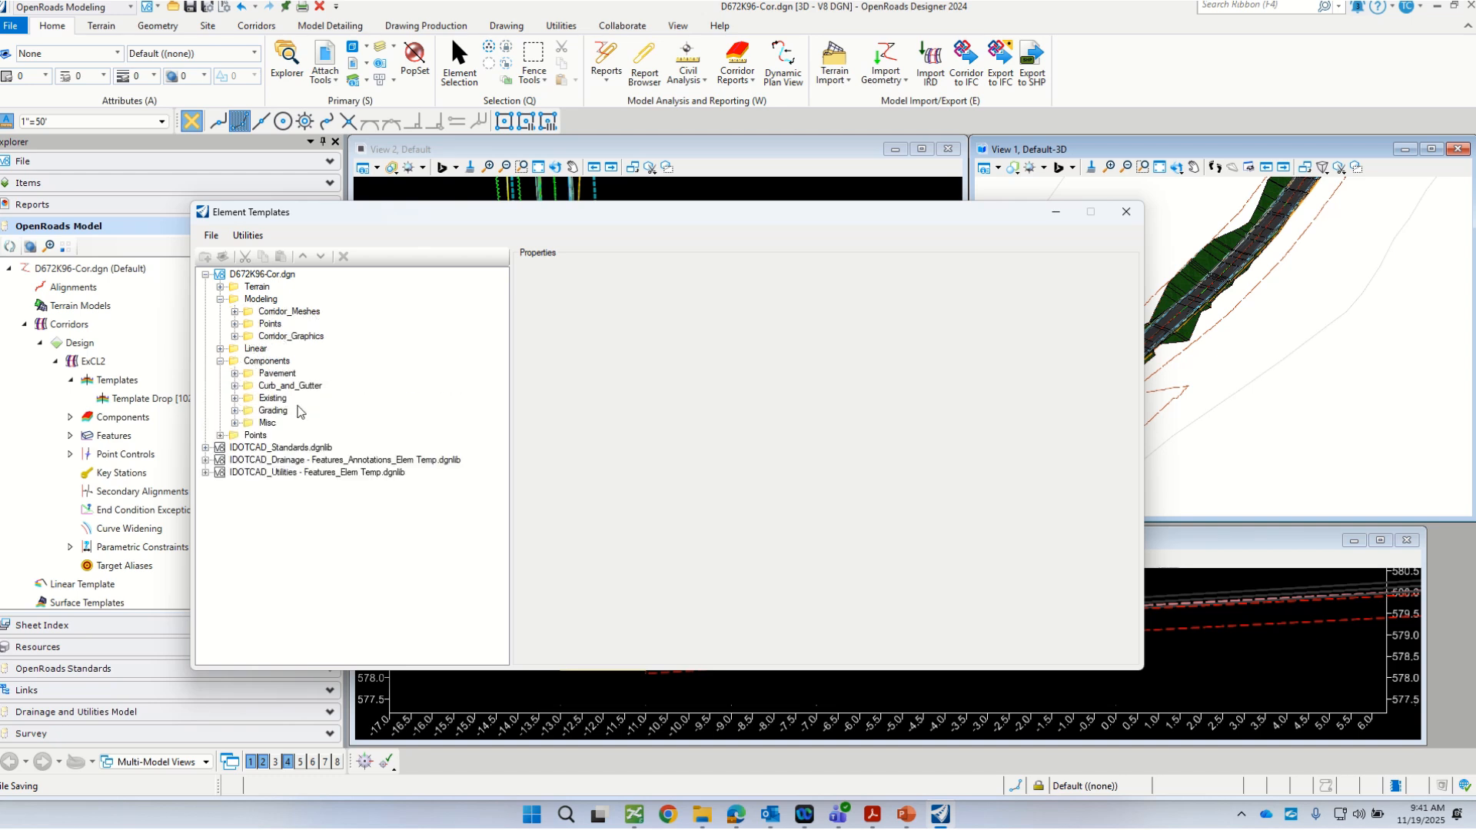
pyautogui.click(235, 386)
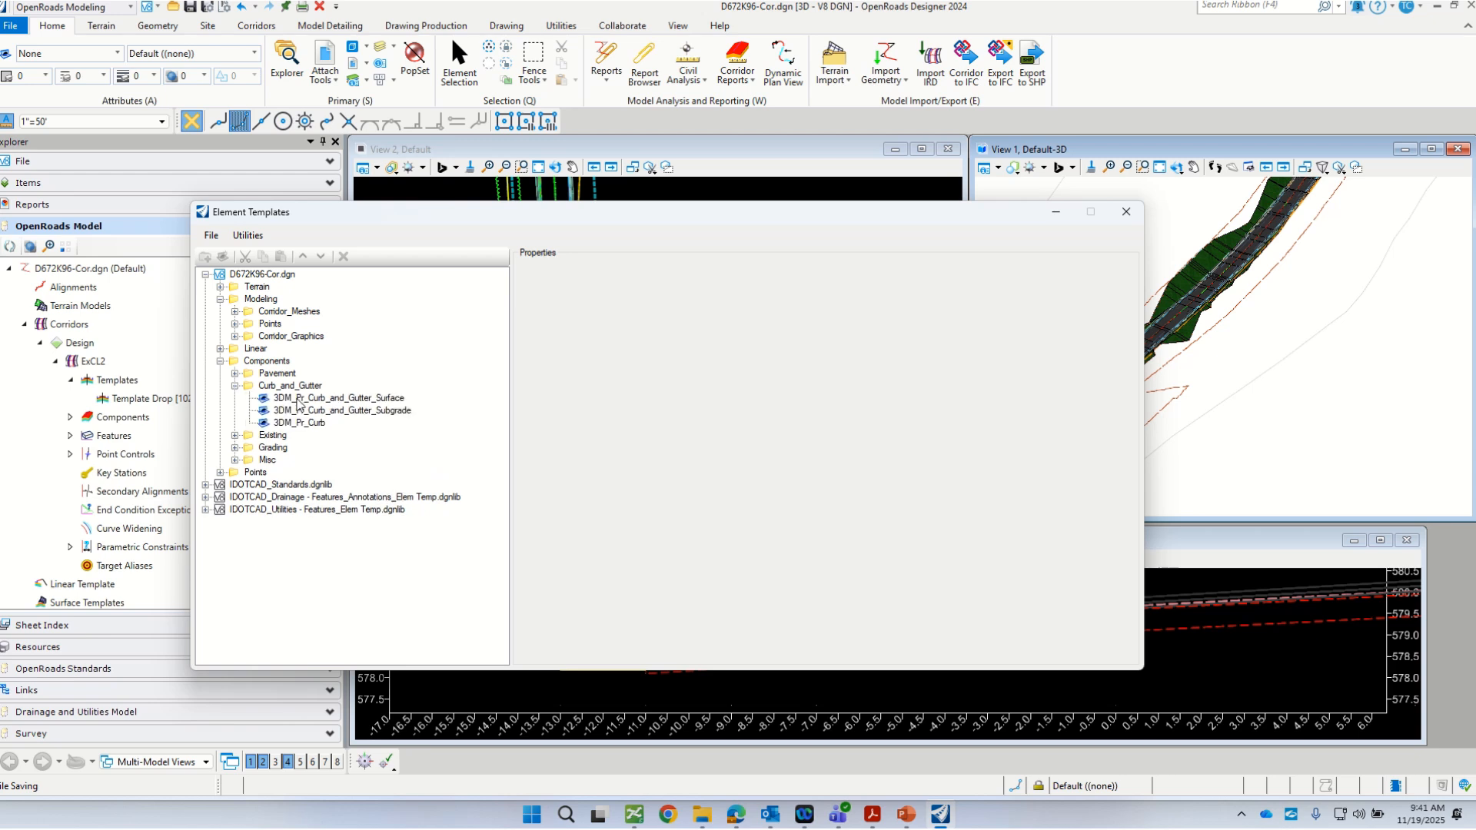
pyautogui.click(281, 412)
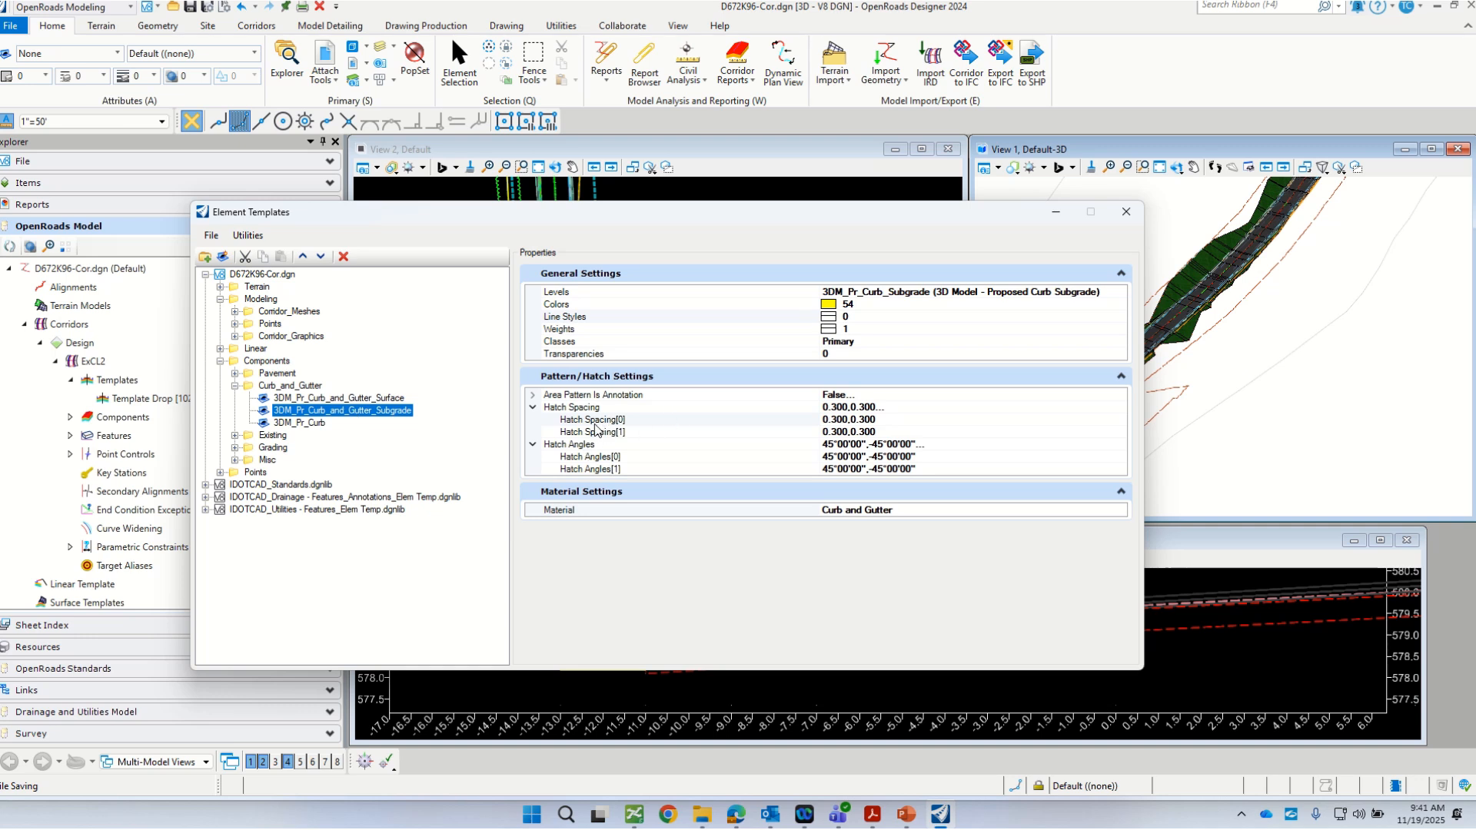
pyautogui.rightClick(569, 407)
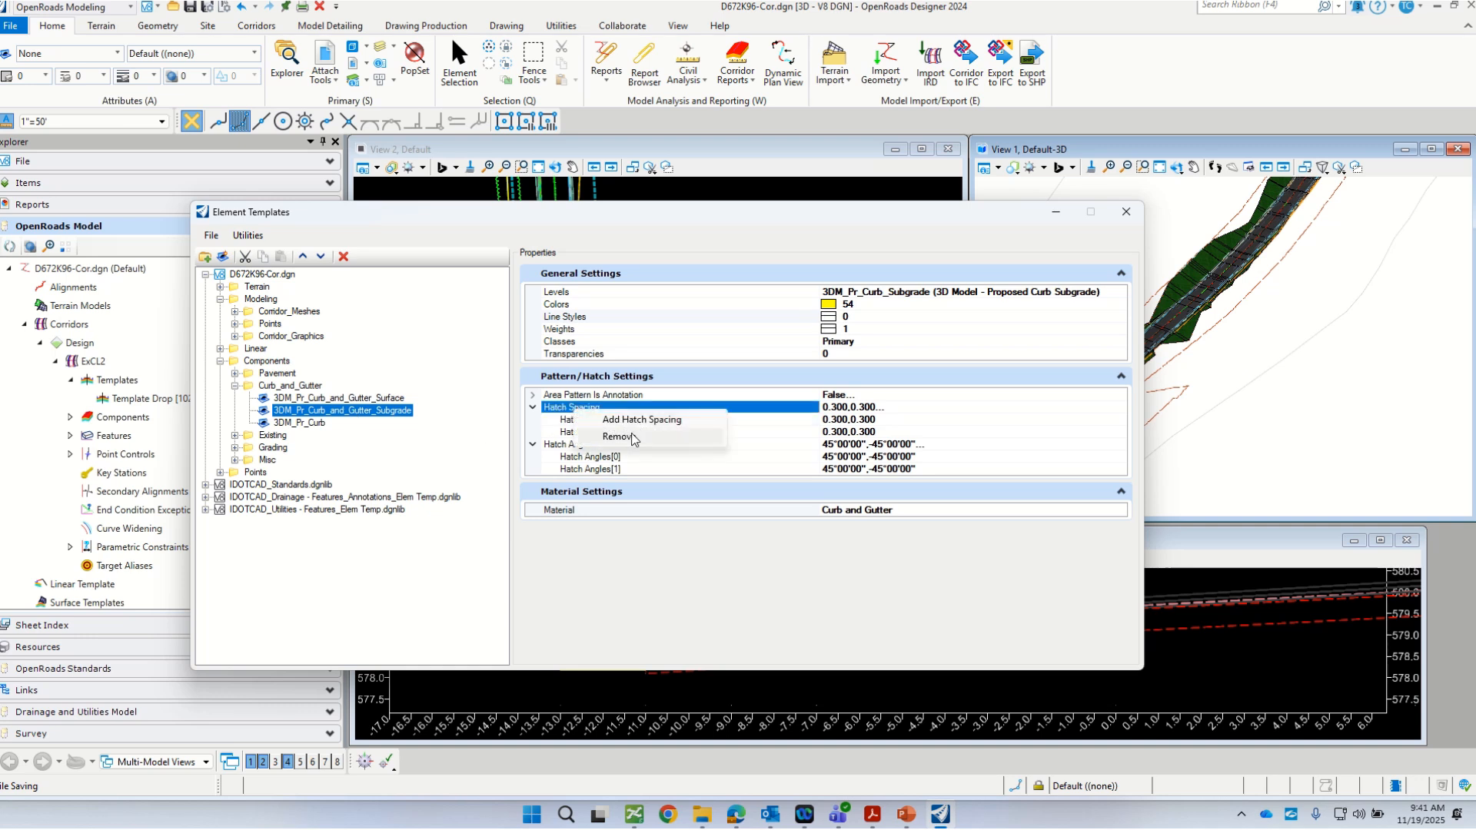
pyautogui.click(617, 437)
pyautogui.rightClick(580, 409)
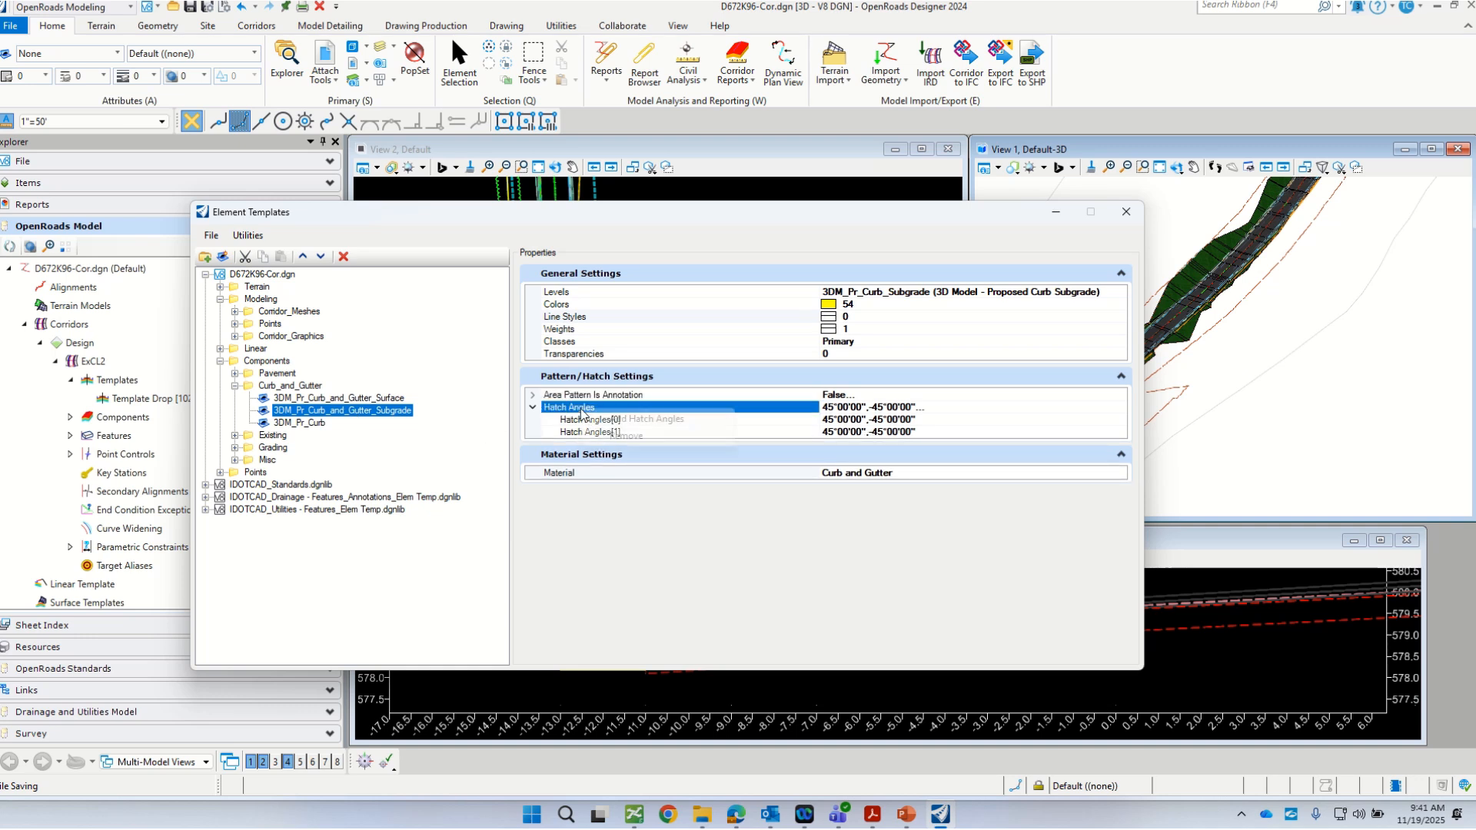
pyautogui.click(624, 438)
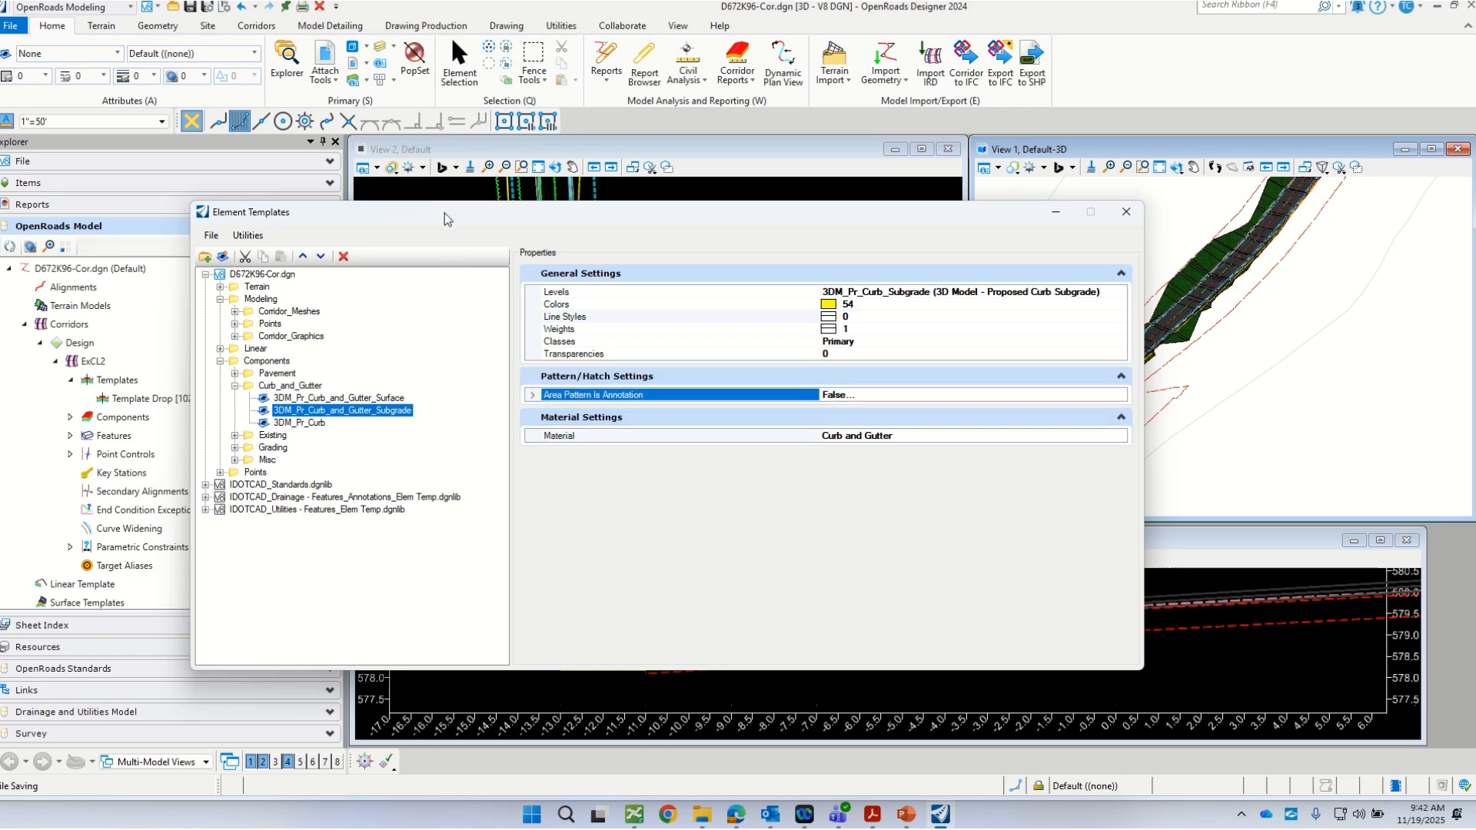
# Step: Add two sets of Hatching Properties to the 3DM_Pr_Curb_and_Gutter_Subgrade element template
pyautogui.moveTo(444, 219)
pyautogui.mouseDown()
pyautogui.moveTo(725, 297)
pyautogui.moveTo(675, 162)
pyautogui.moveTo(554, 176)
pyautogui.mouseUp()
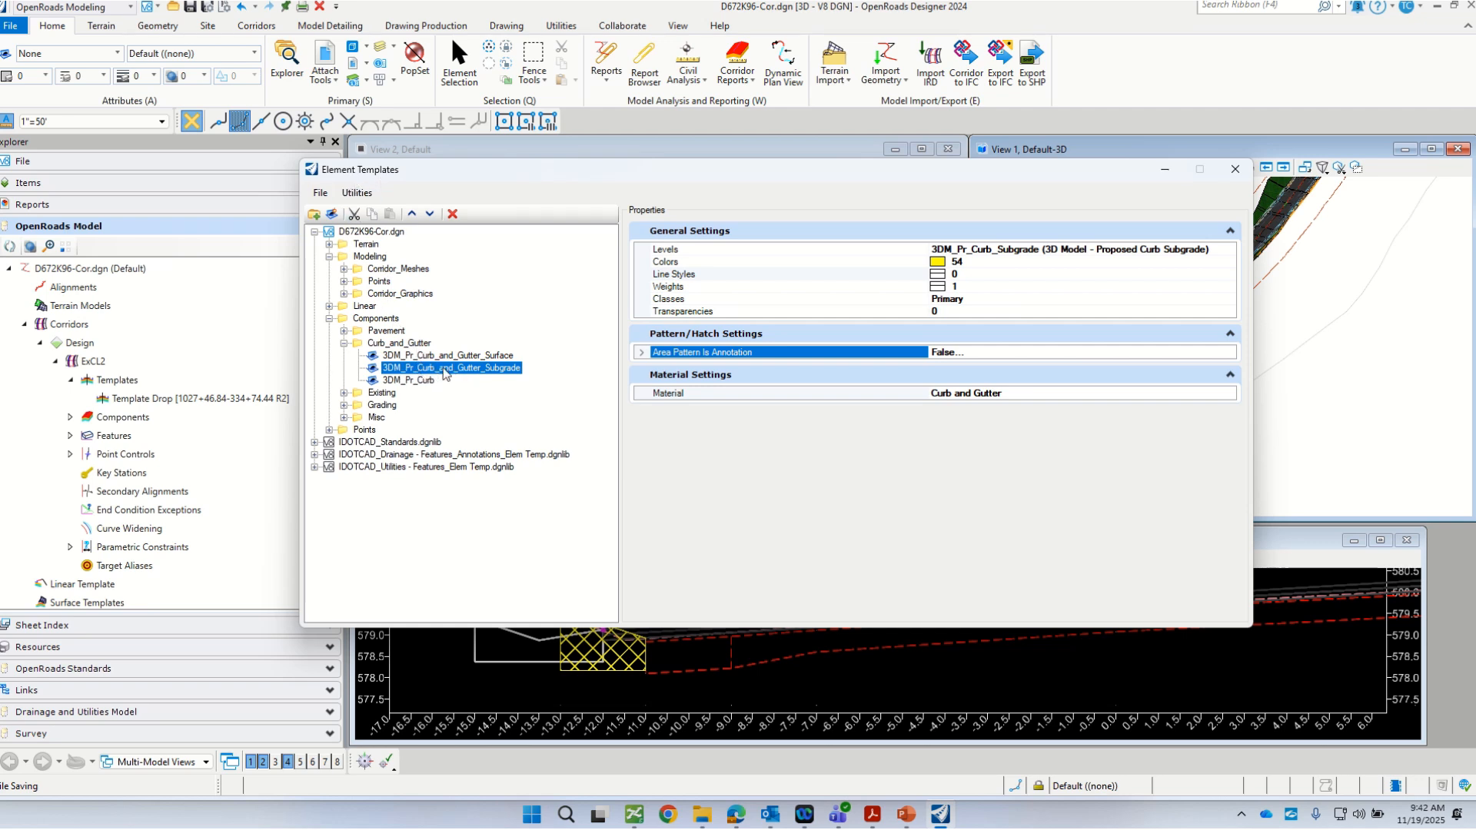
pyautogui.rightClick(445, 374)
pyautogui.moveTo(481, 378)
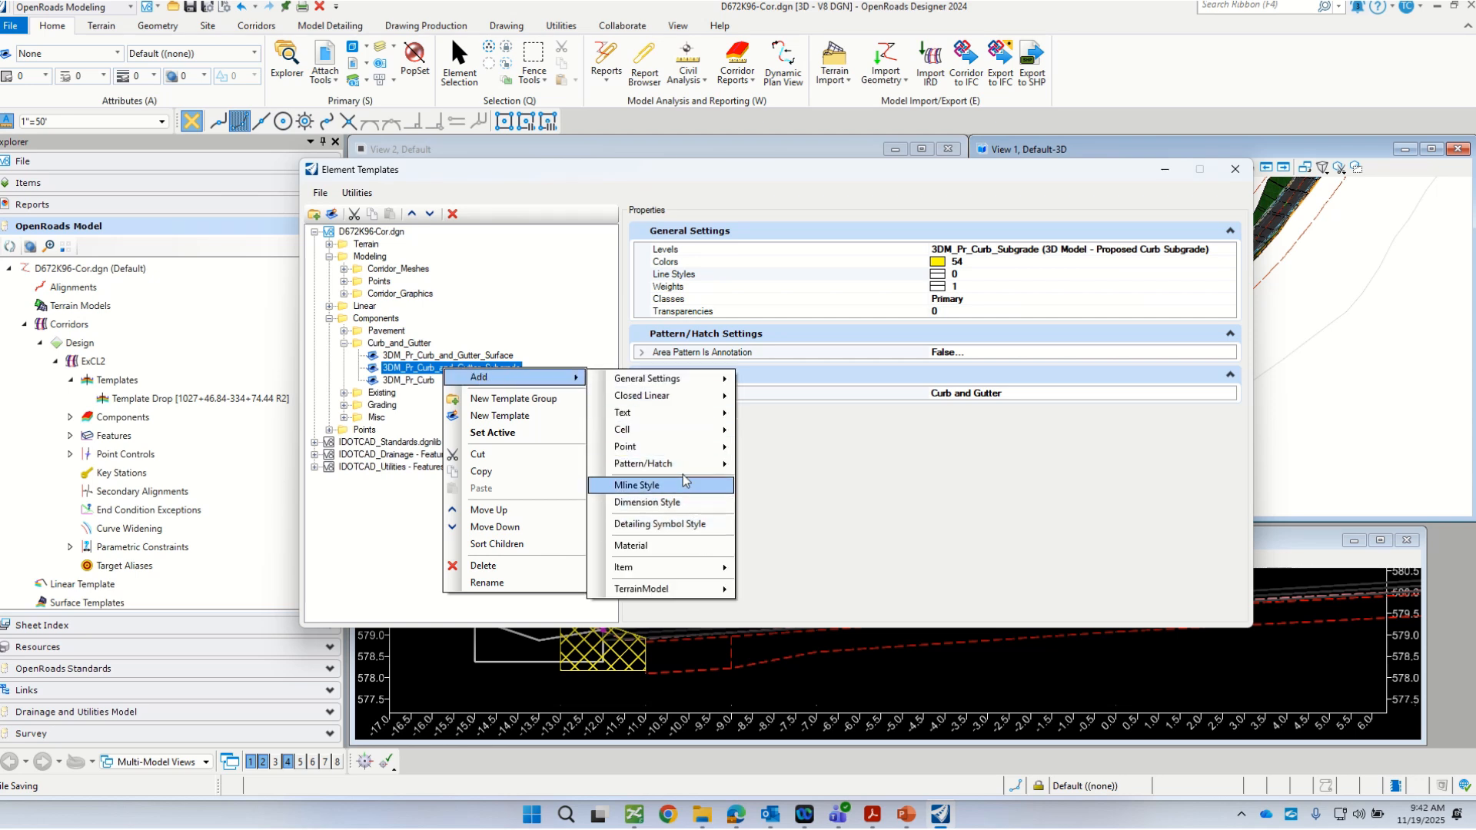
pyautogui.moveTo(677, 470)
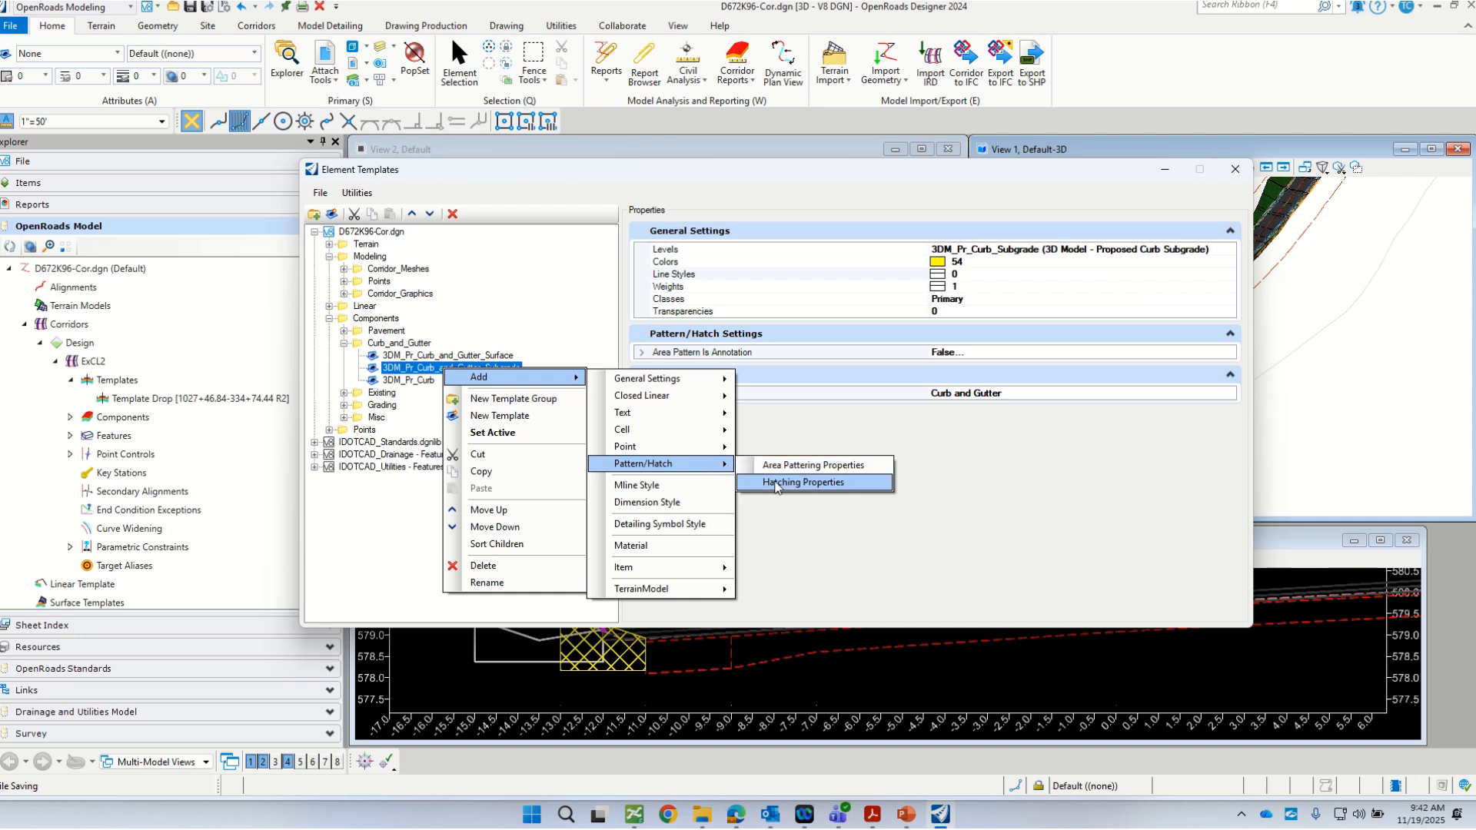
pyautogui.click(777, 482)
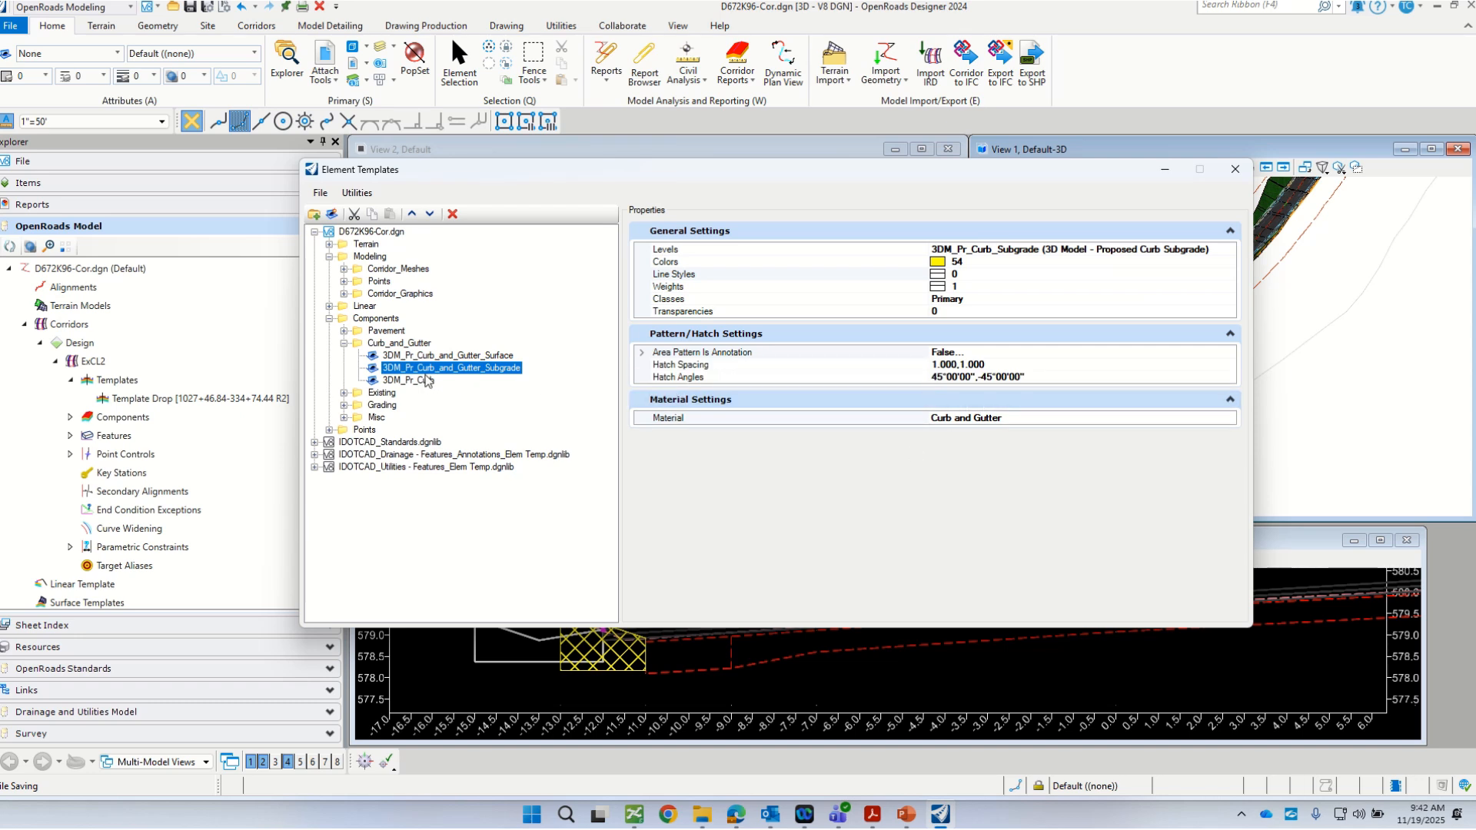
pyautogui.rightClick(443, 375)
pyautogui.moveTo(537, 377)
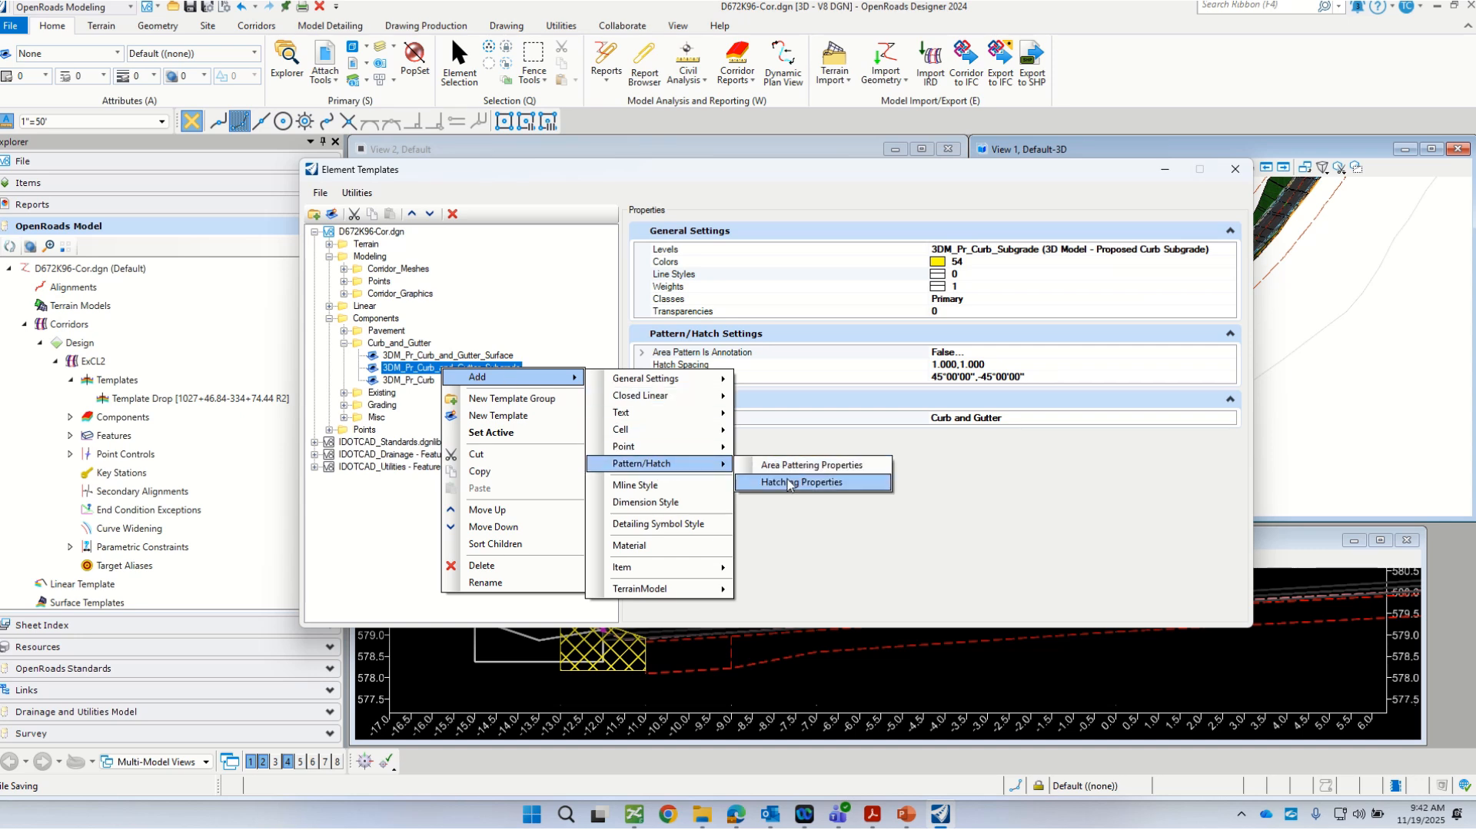
pyautogui.click(789, 486)
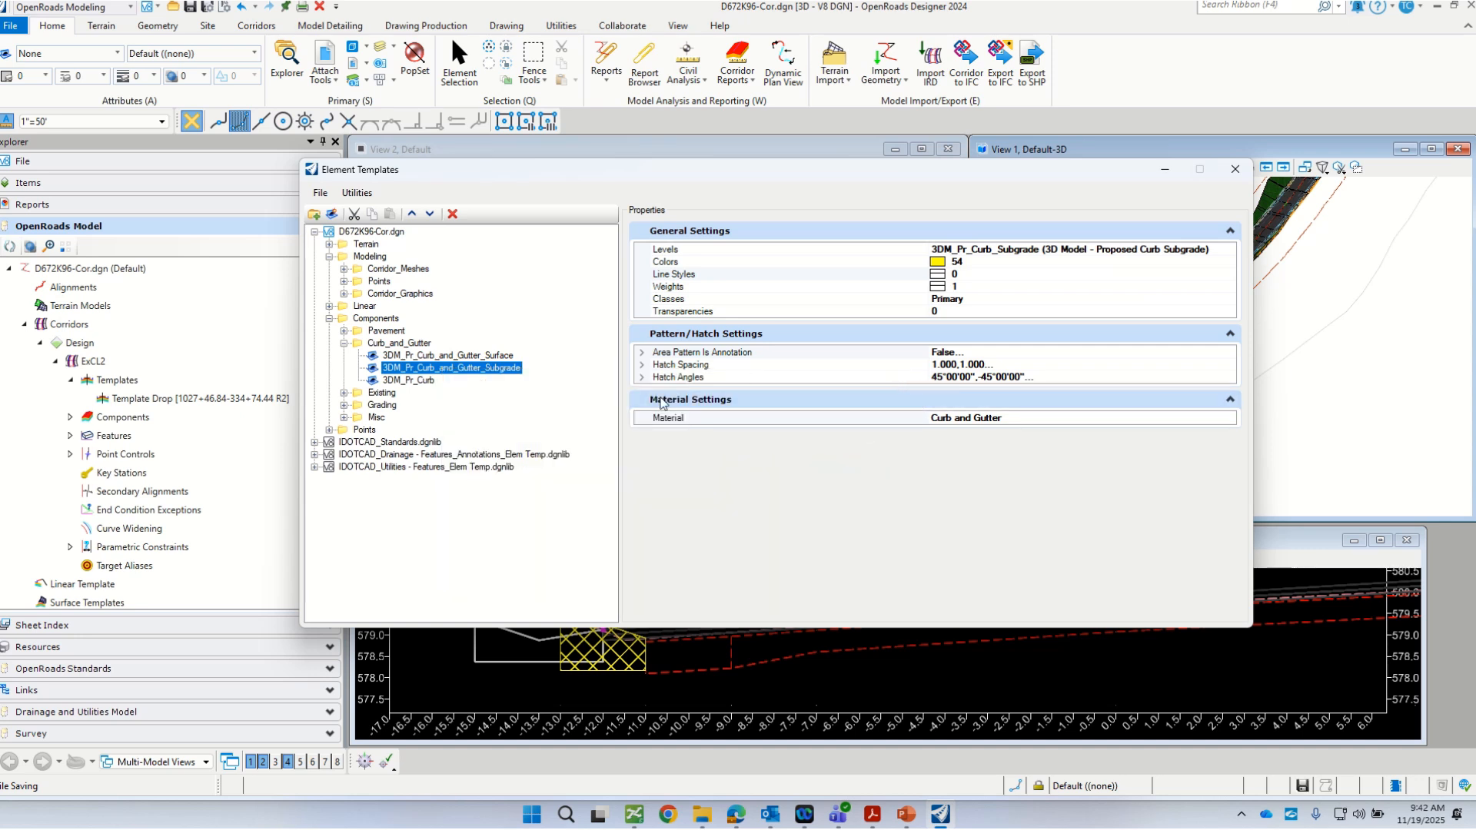
# Step: Expand the template's Hatch Spacing and Hatch Angles entries and open the Area Pattern Is Annotation value for editing
pyautogui.click(642, 366)
pyautogui.click(642, 402)
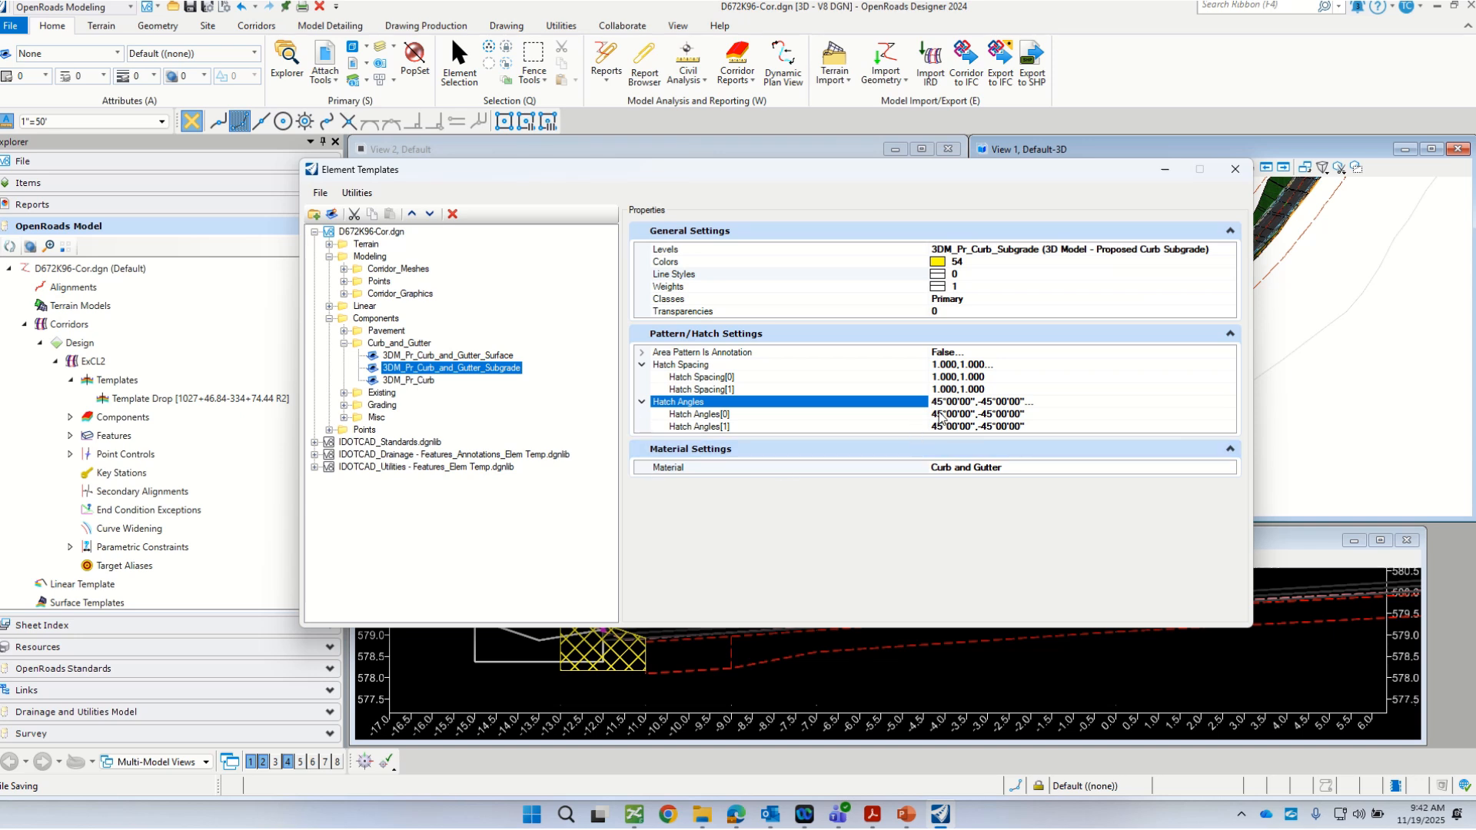
pyautogui.click(970, 352)
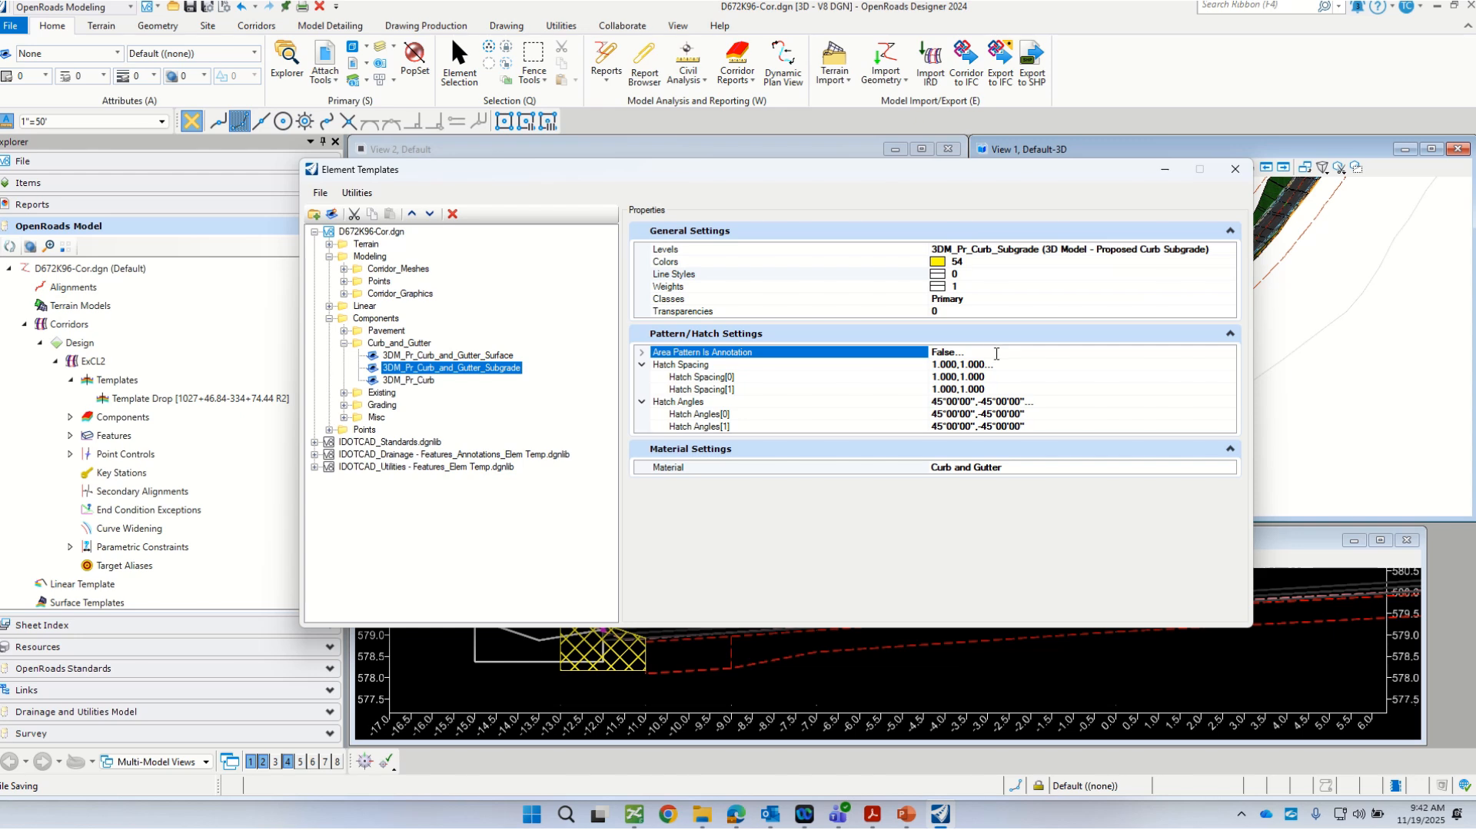
pyautogui.doubleClick(991, 353)
pyautogui.doubleClick(954, 349)
pyautogui.moveTo(875, 176); pyautogui.dragTo(786, 195)
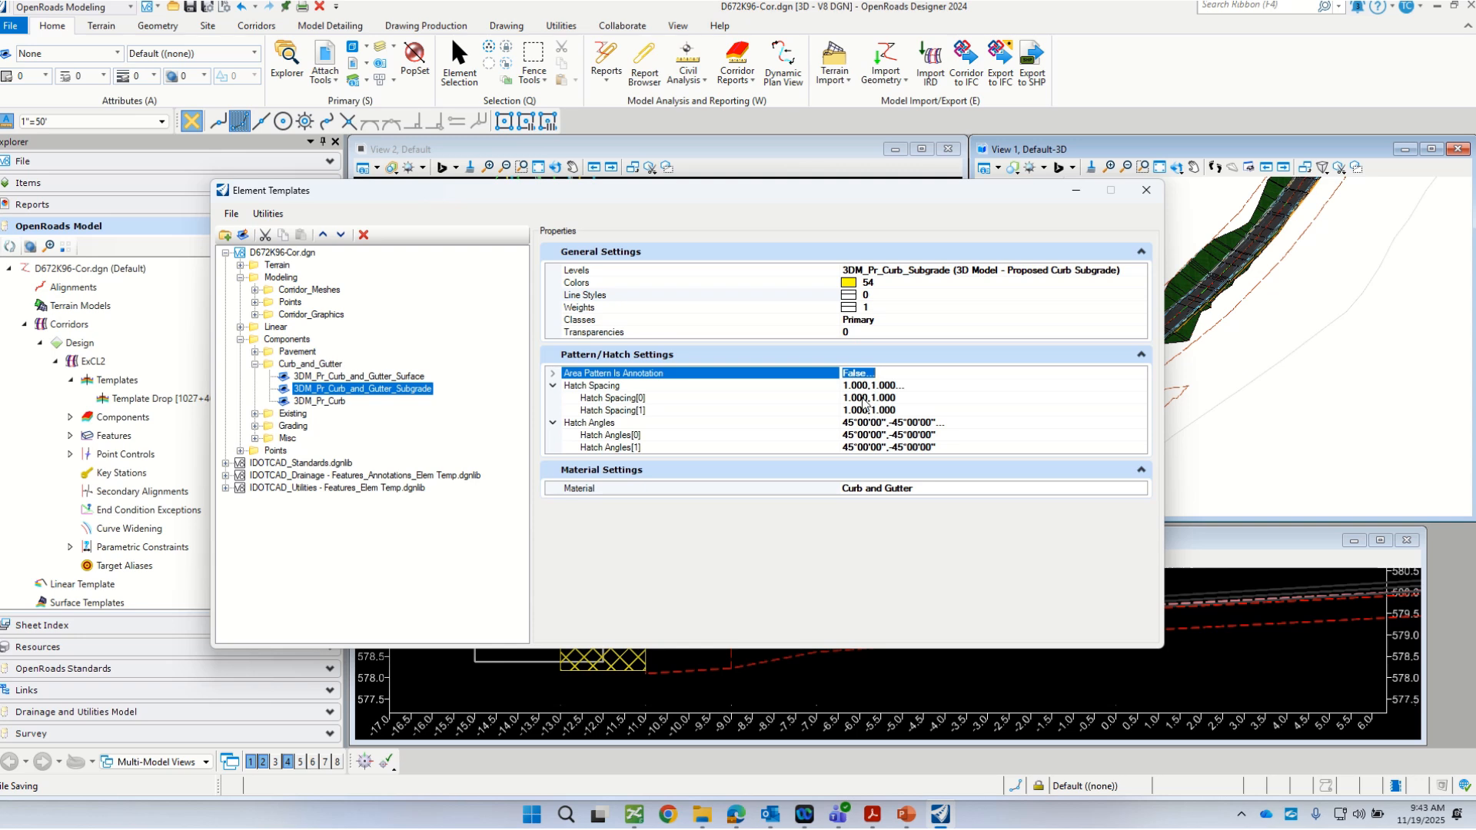
# Step: Select the first number of the template's Hatch Spacing value for editing
pyautogui.click(869, 387)
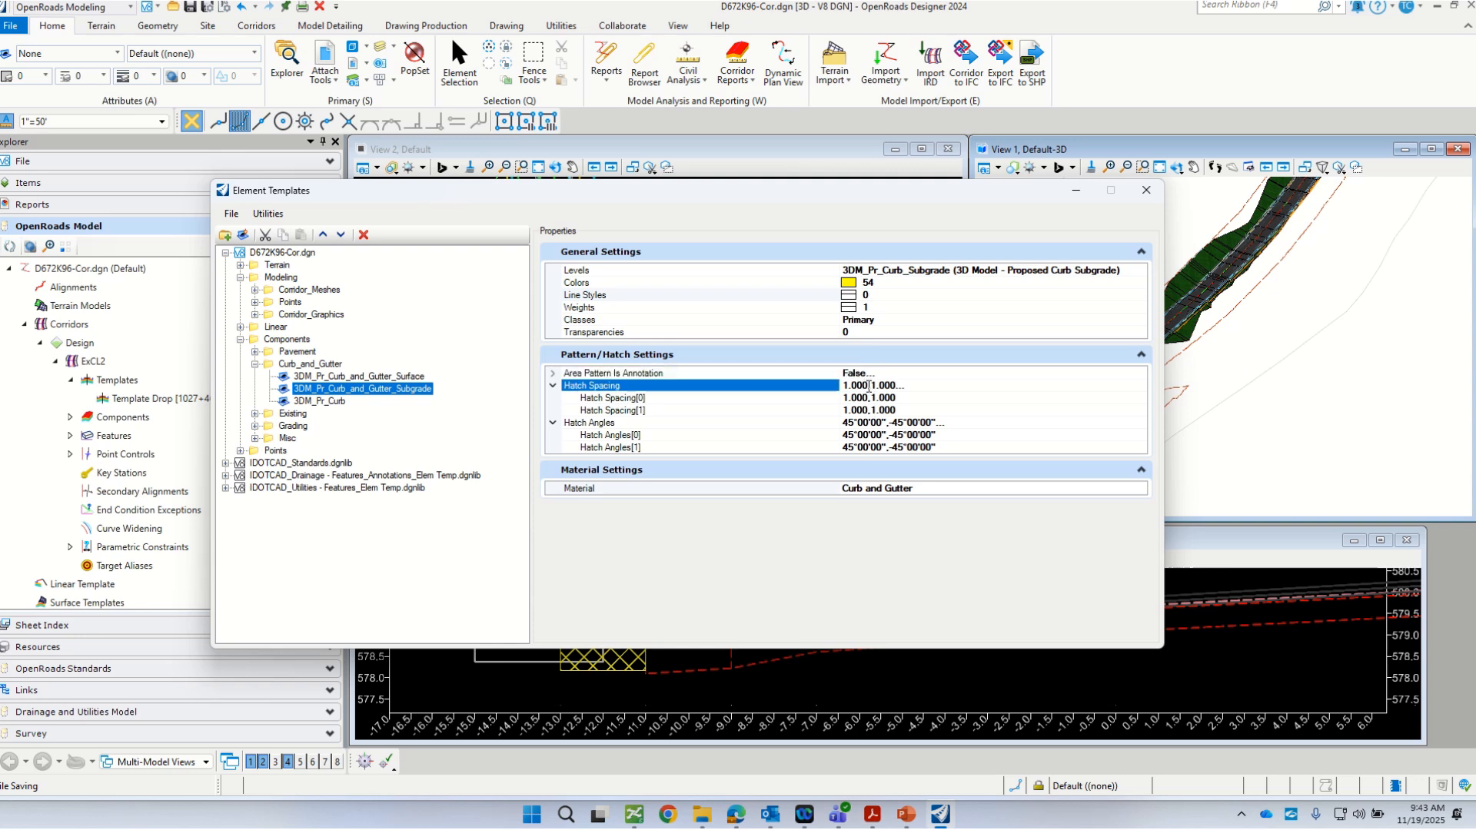
pyautogui.moveTo(869, 388); pyautogui.dragTo(831, 388)
pyautogui.click(857, 385)
pyautogui.moveTo(867, 385); pyautogui.dragTo(830, 382)
pyautogui.moveTo(566, 192); pyautogui.dragTo(743, 208)
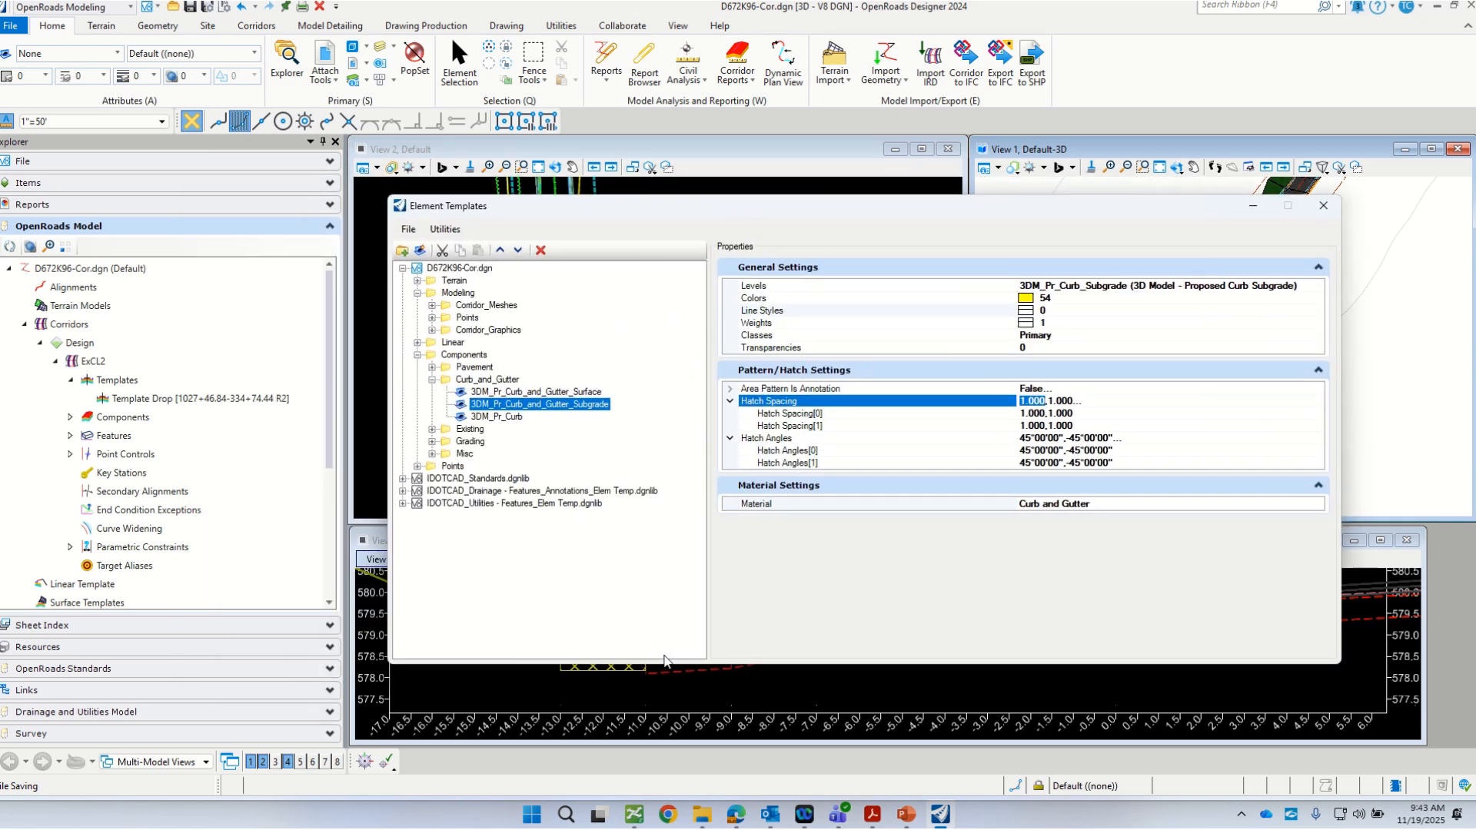
pyautogui.moveTo(664, 663); pyautogui.dragTo(664, 681)
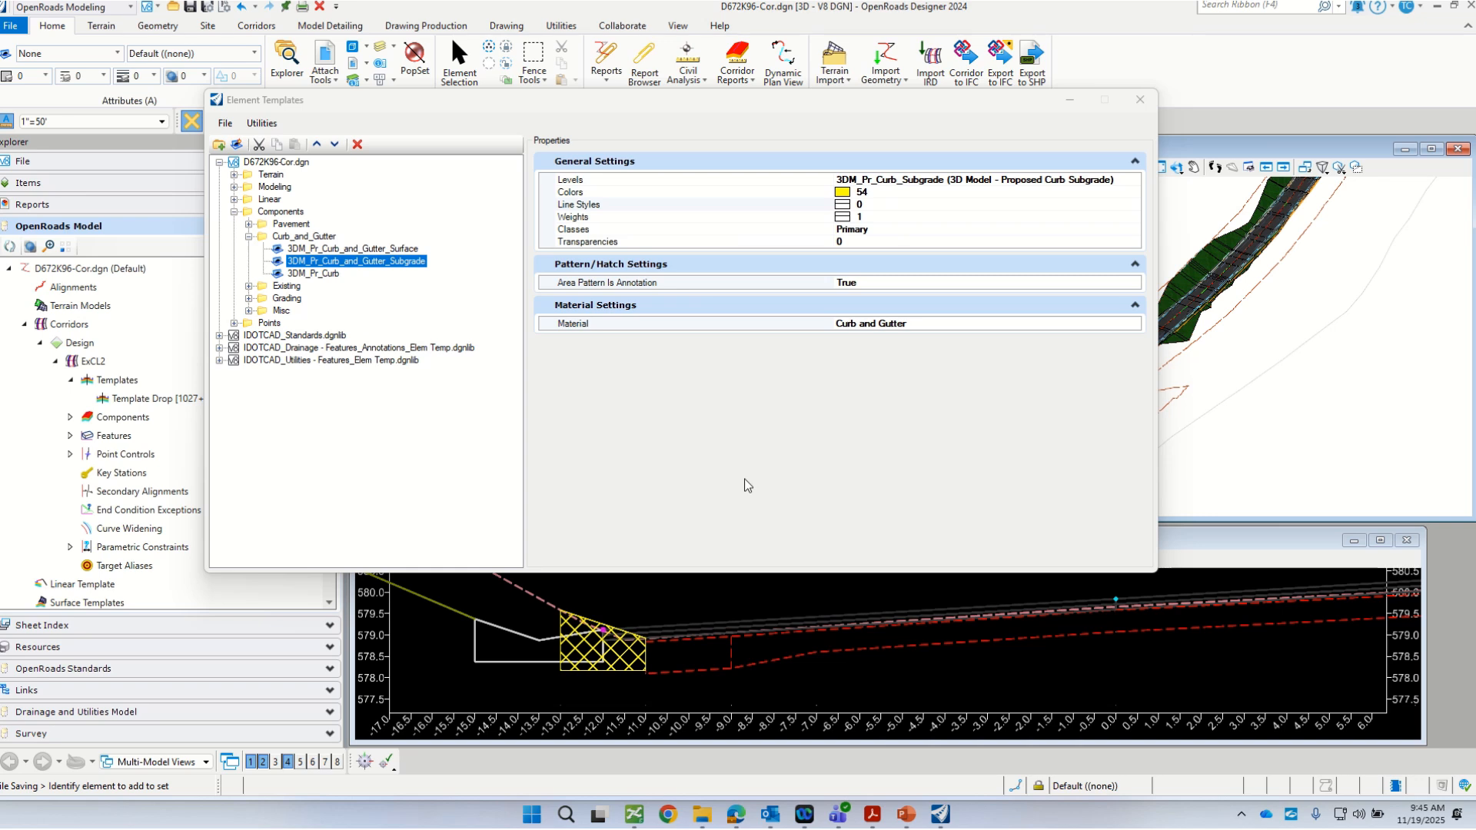
# Step: Close the Element Templates manager and synchronize the ExCL2 template drop with the template library
pyautogui.moveTo(625, 100); pyautogui.dragTo(757, 124)
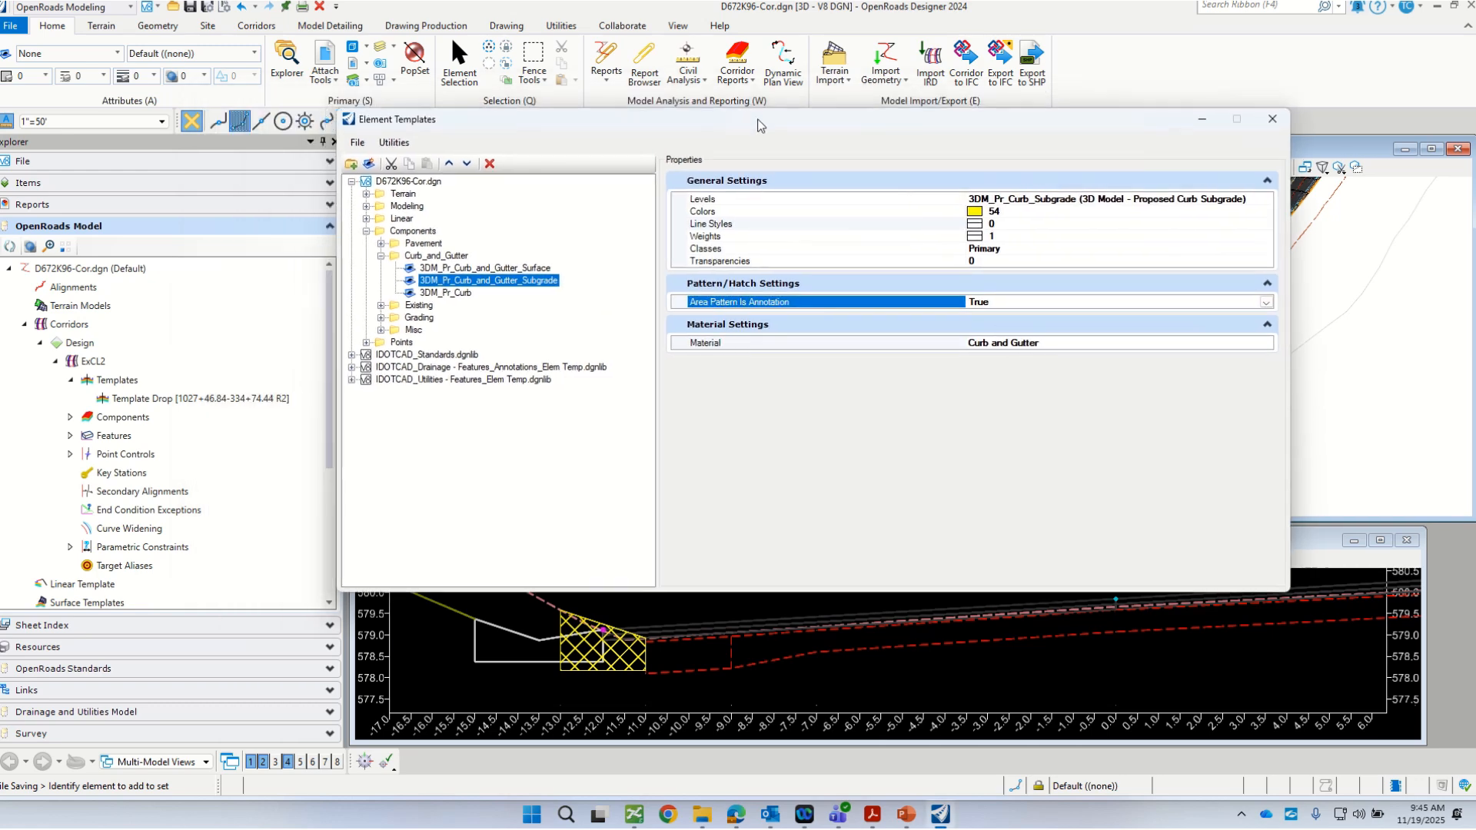
pyautogui.click(1272, 119)
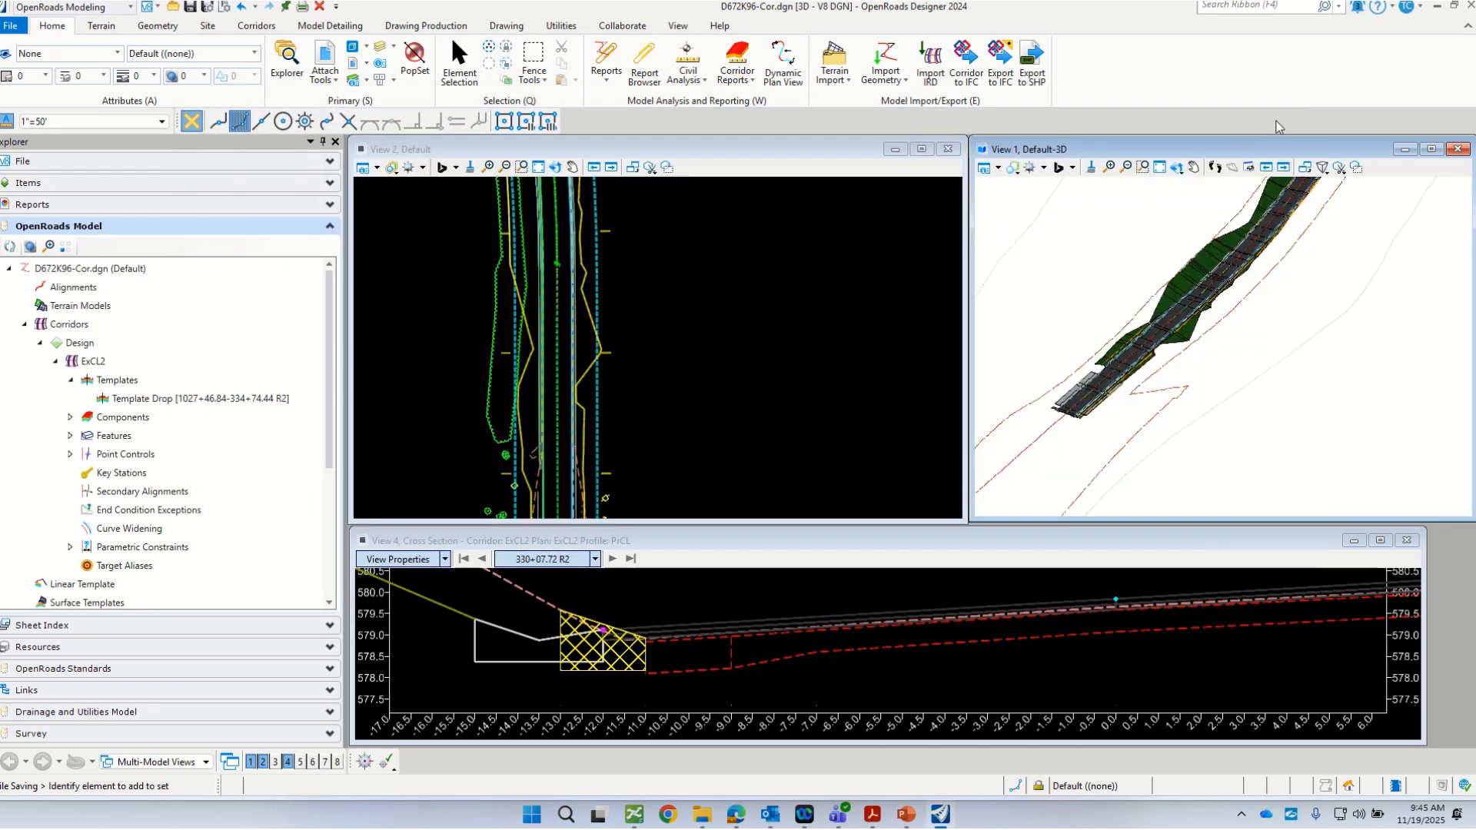
pyautogui.rightClick(139, 401)
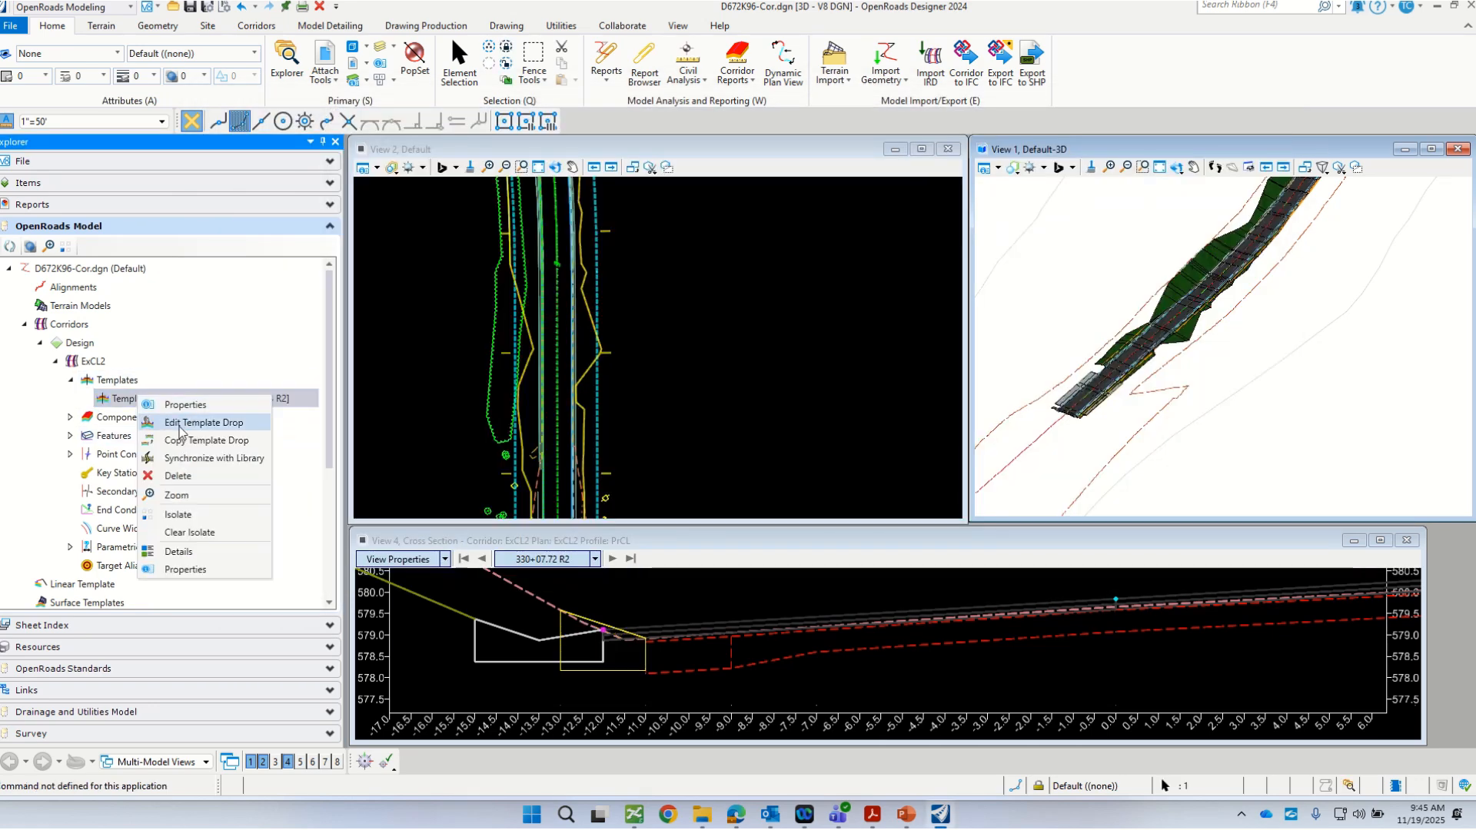
pyautogui.click(214, 456)
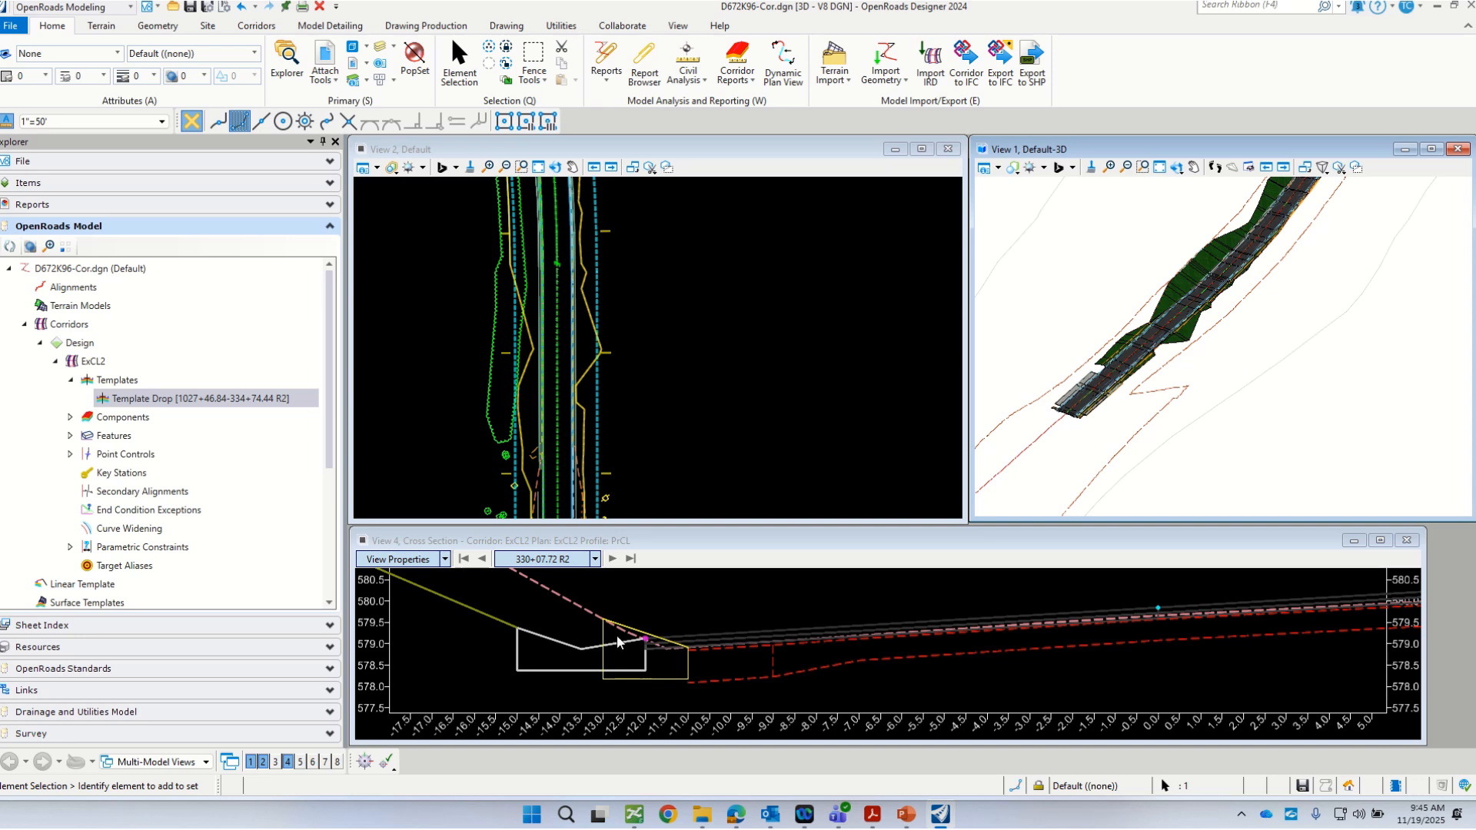
# Step: Inspect the removal component in the cross section at 330+07.72 R2 and save the design file
pyautogui.scroll(2, 628, 680)
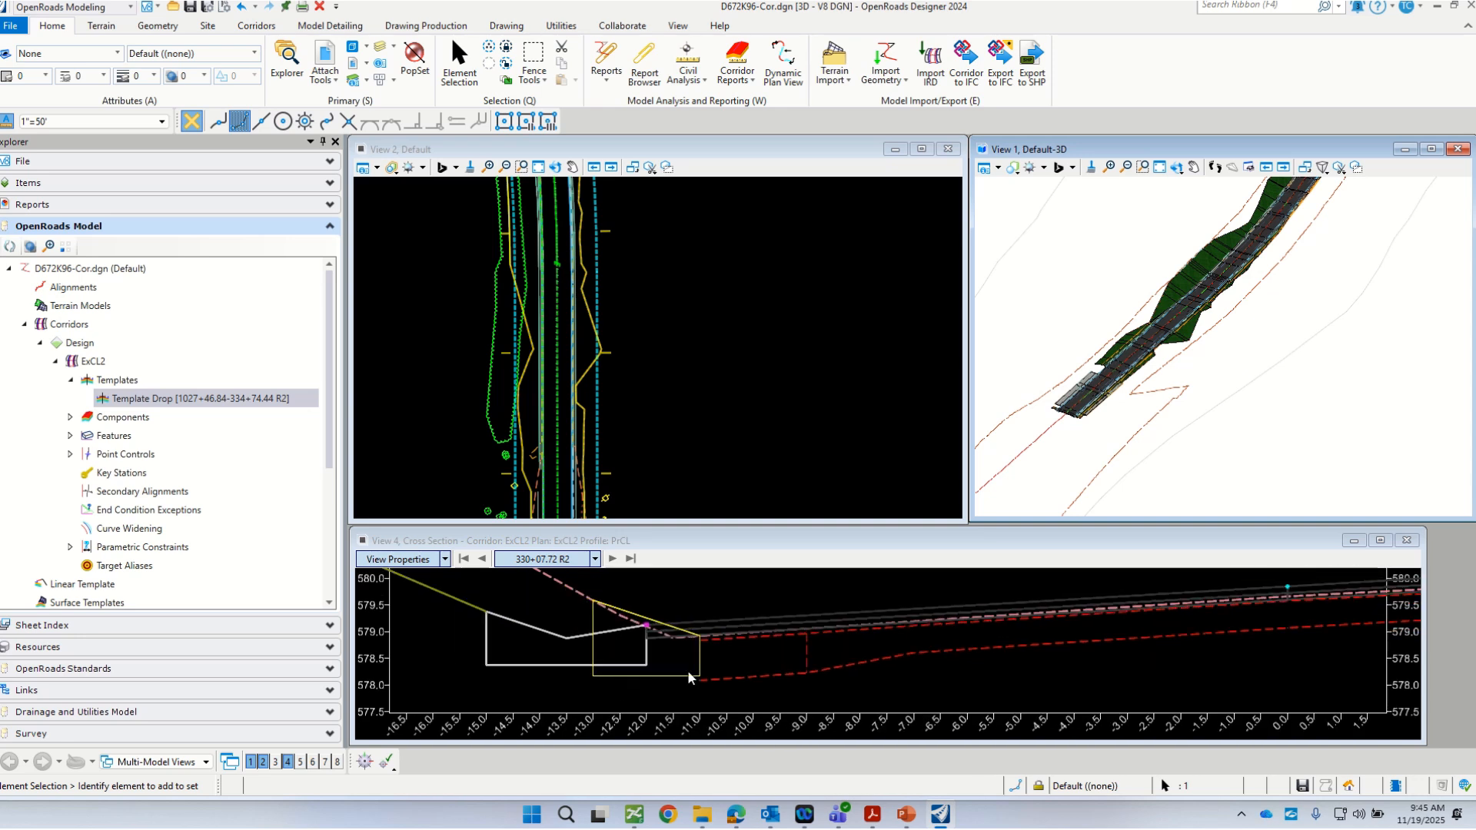
pyautogui.click(638, 620)
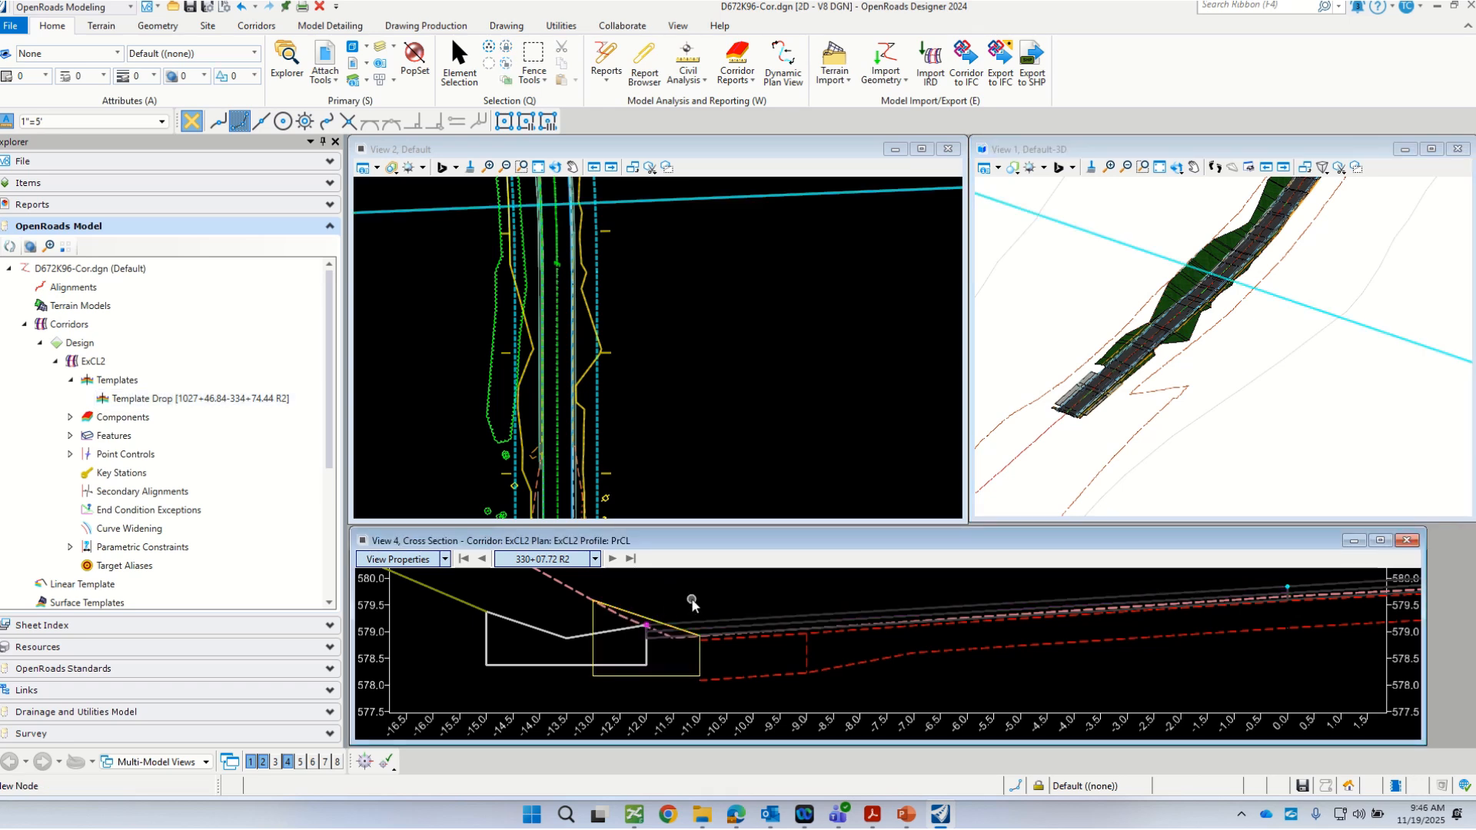
pyautogui.hotkey('ctrl', 's')
pyautogui.scroll(4, 1061, 432)
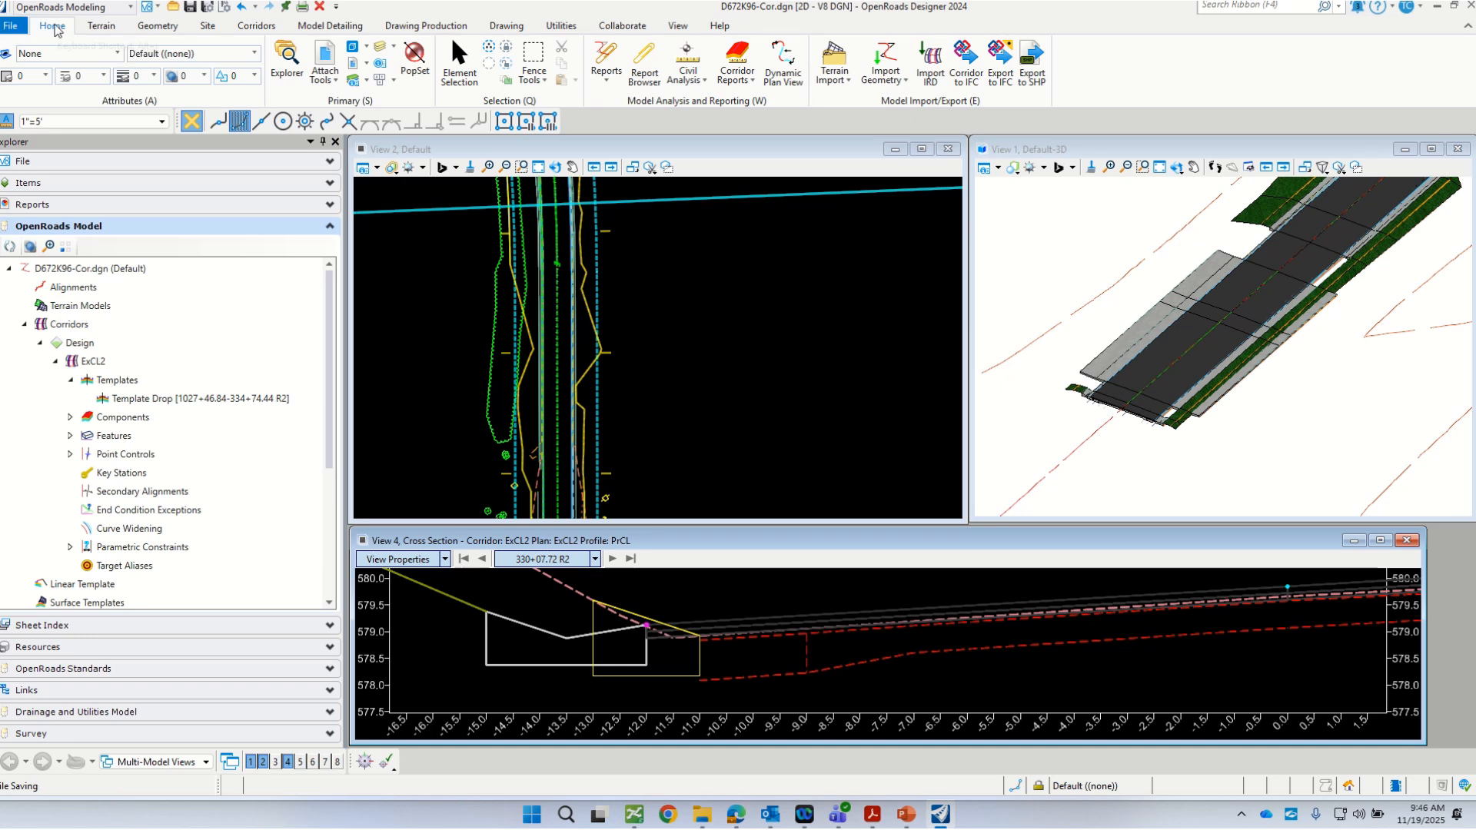
# Step: Open the Element Templates manager and select 3DM_Pr_Curb_and_Gutter_Subgrade in the Curb_and_Gutter components of D672K96-Cor.dgn
pyautogui.click(101, 54)
pyautogui.click(61, 354)
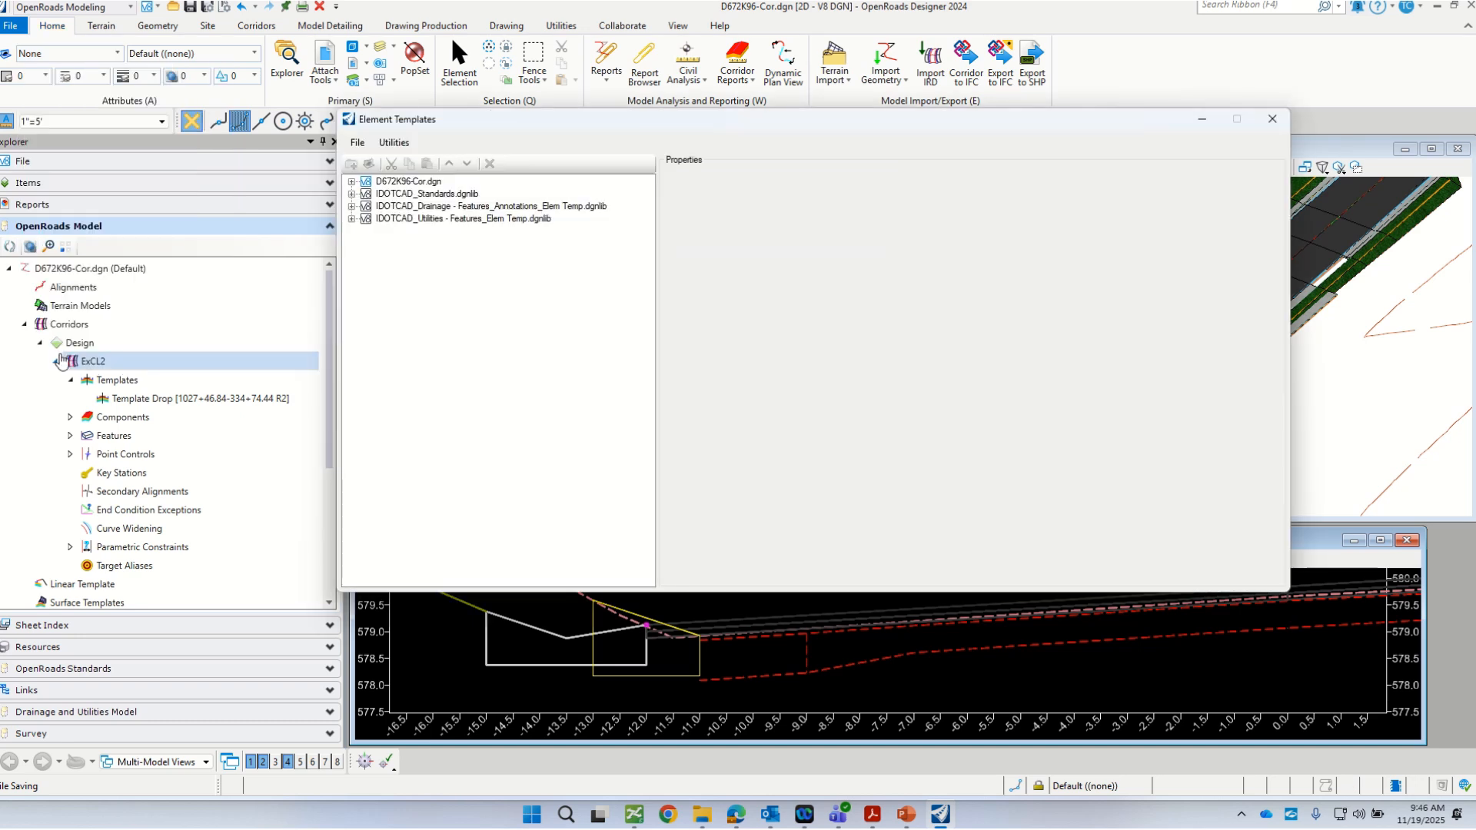
pyautogui.click(351, 183)
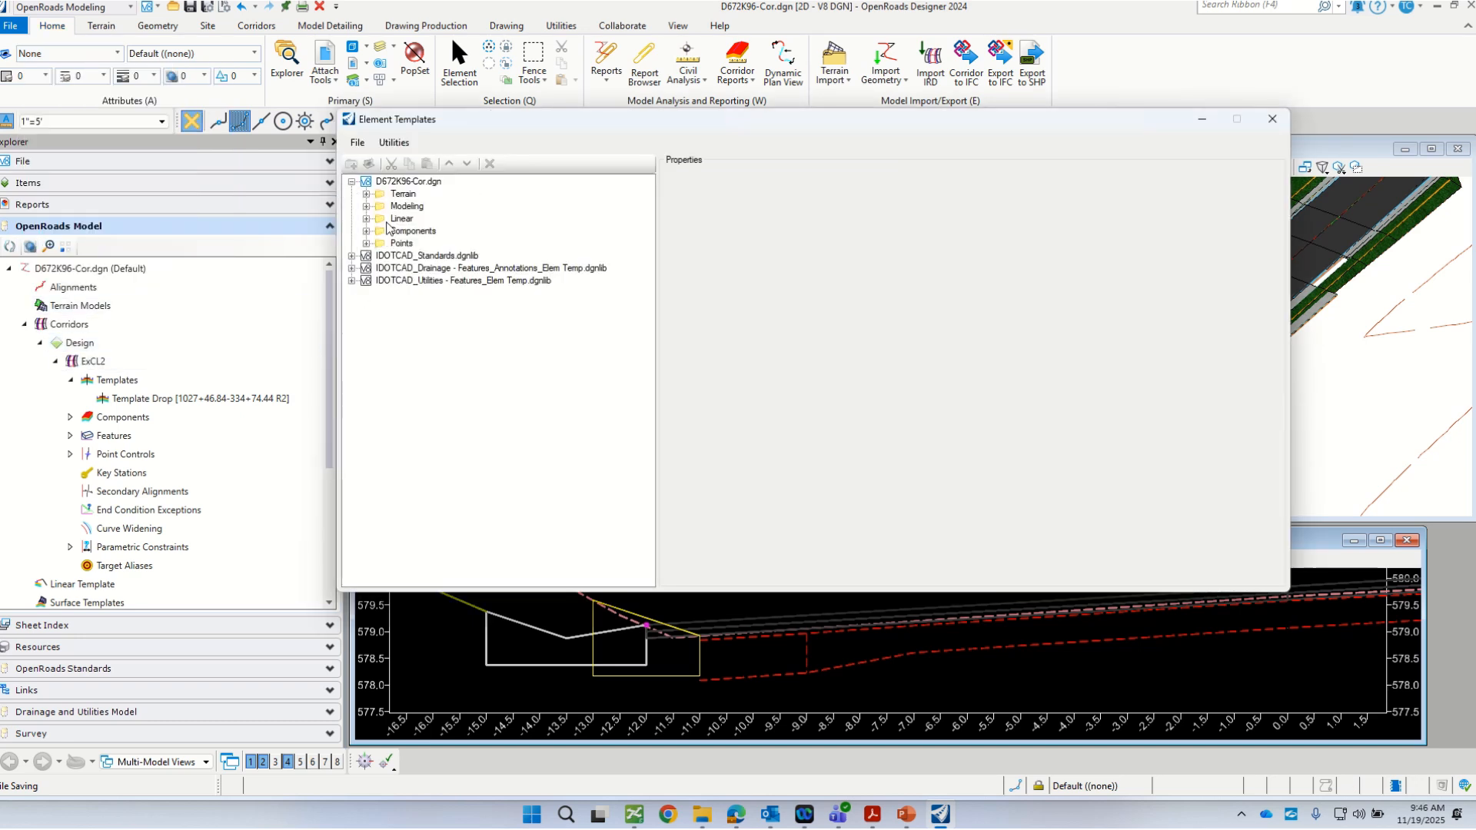
pyautogui.click(366, 206)
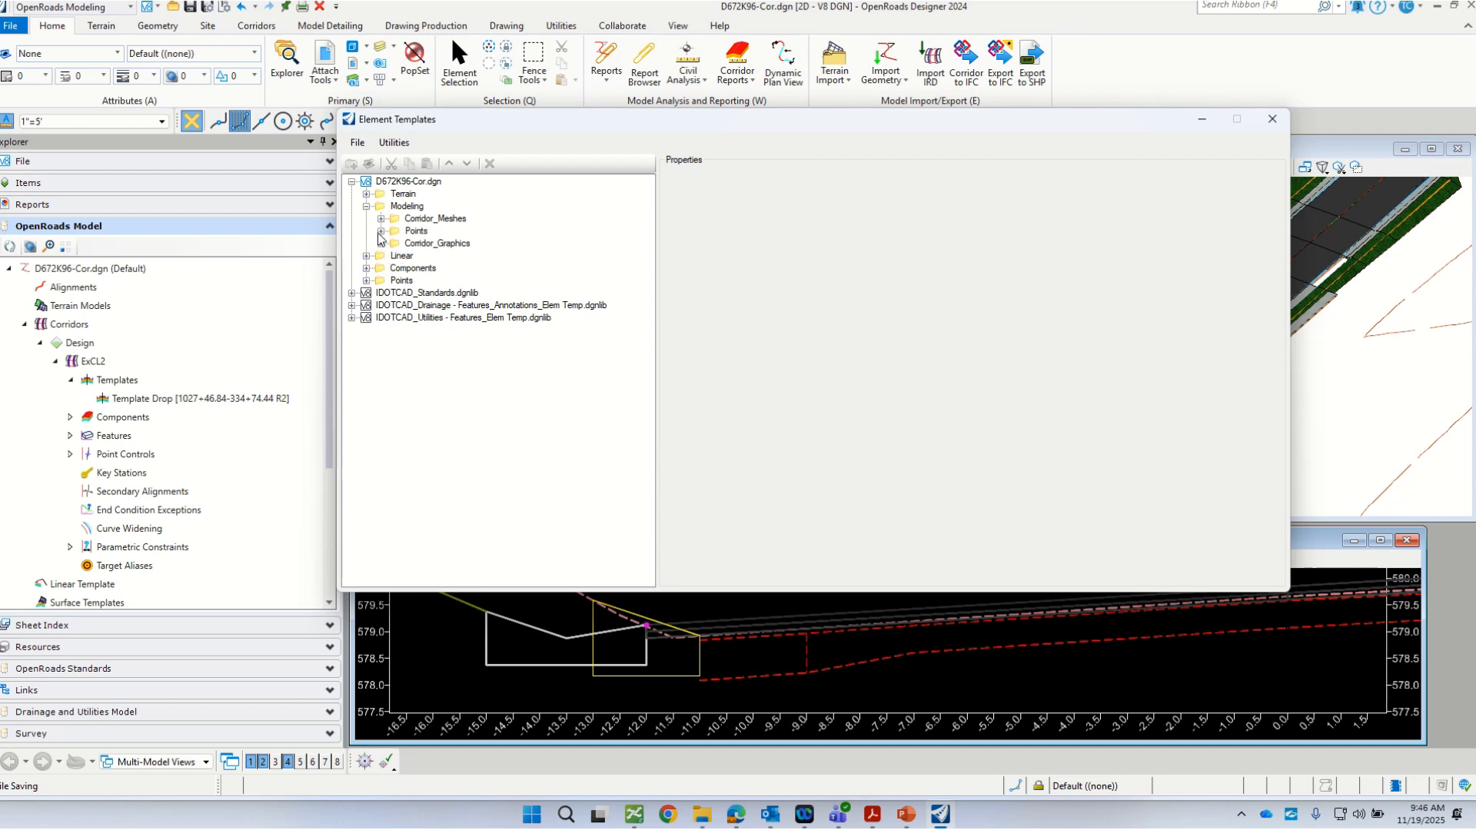
pyautogui.click(366, 268)
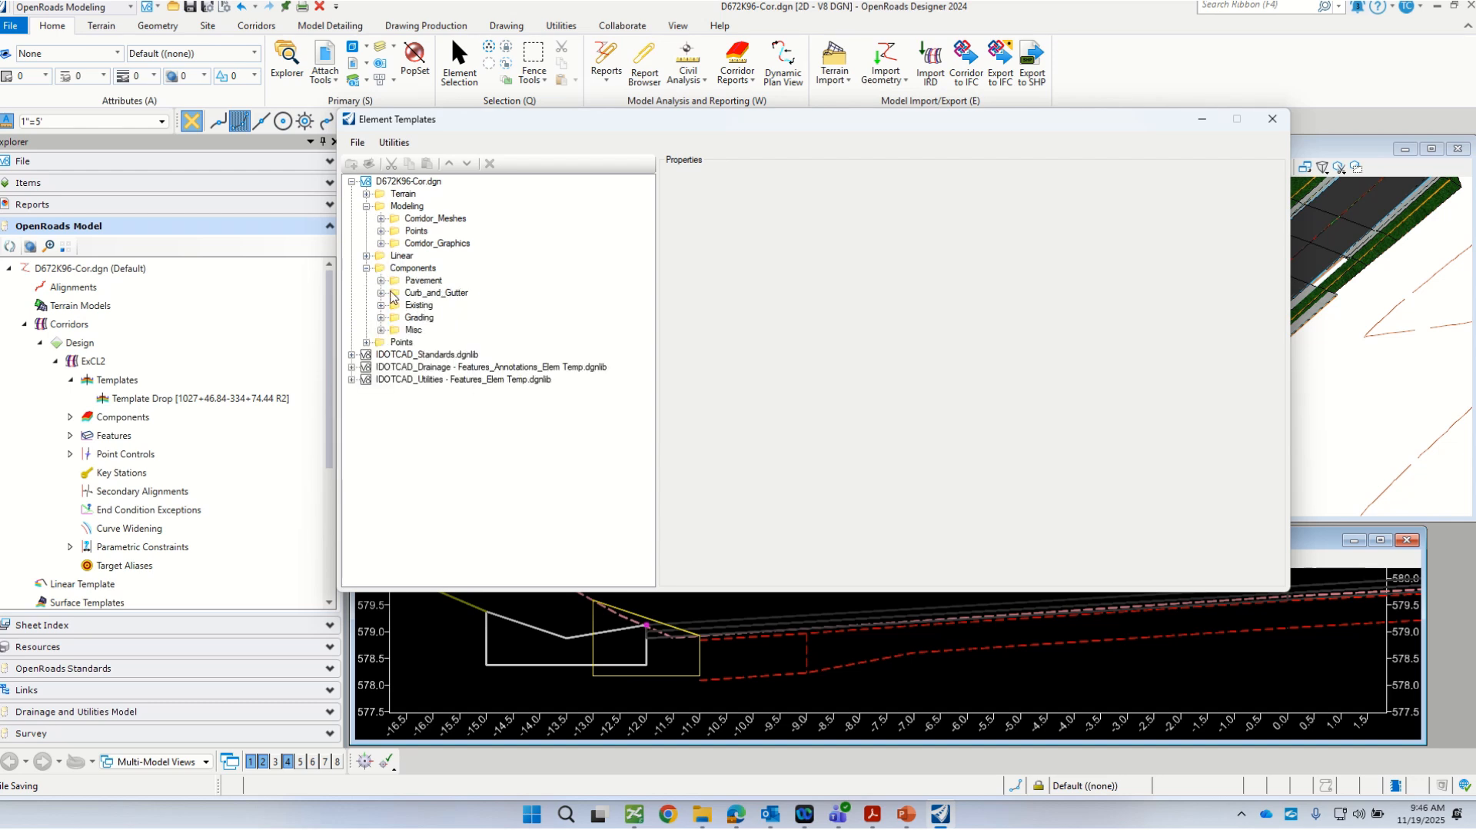
pyautogui.click(382, 293)
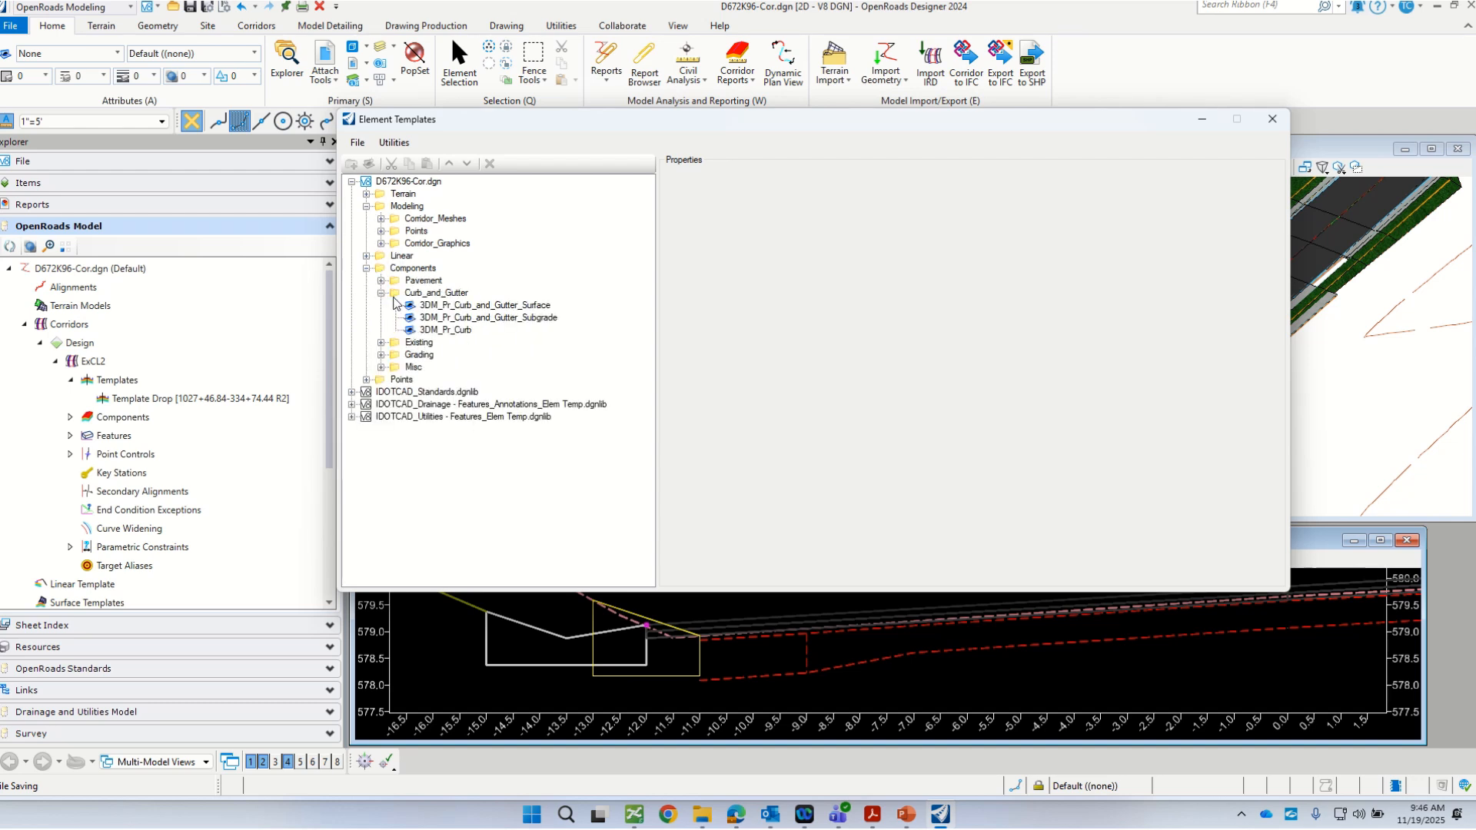
pyautogui.click(533, 323)
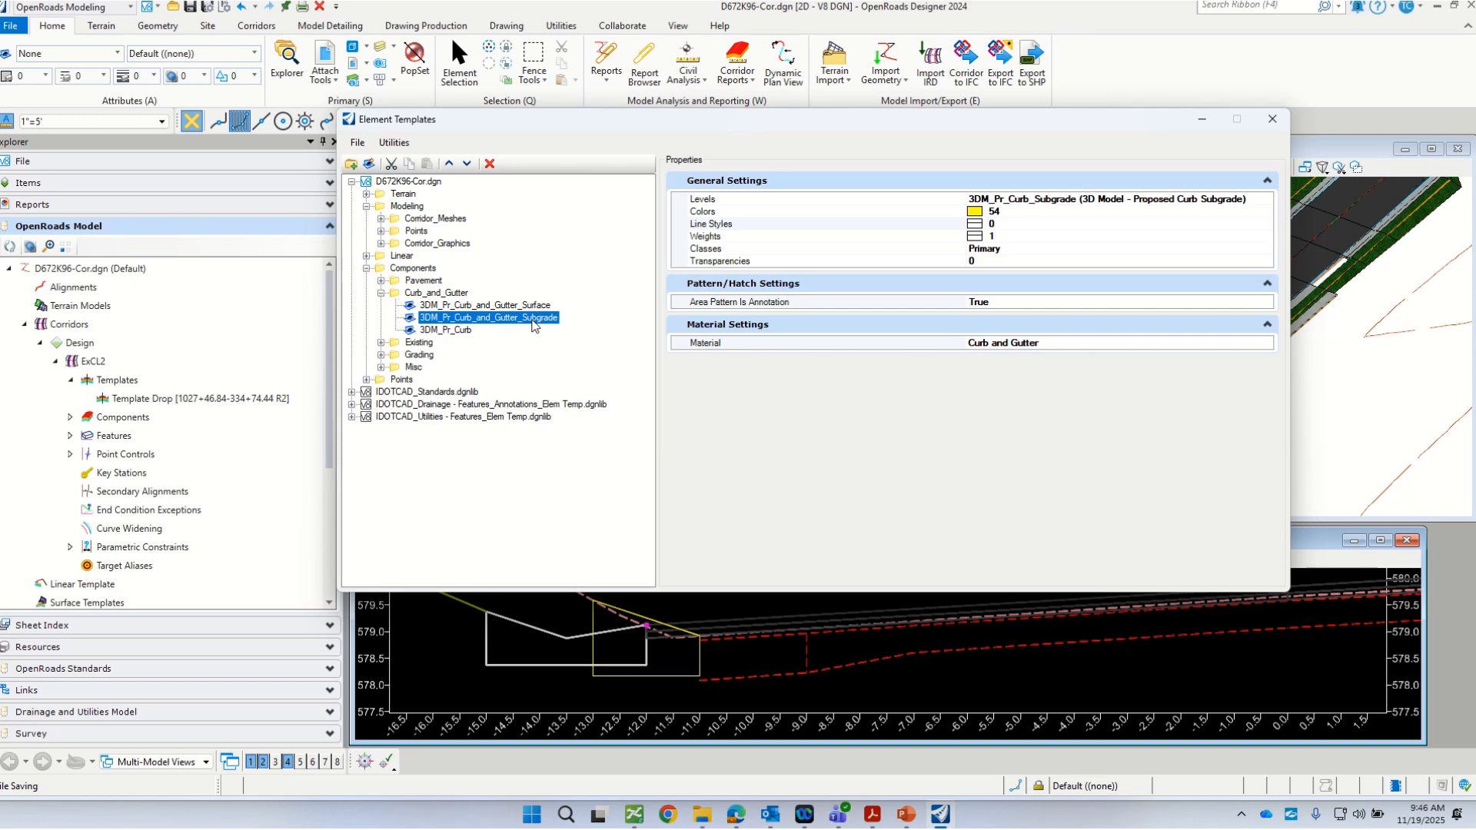
# Step: Add crosshatch settings with Hatch Spacing and Hatch Angles to the curb and gutter subgrade element template
pyautogui.rightClick(533, 323)
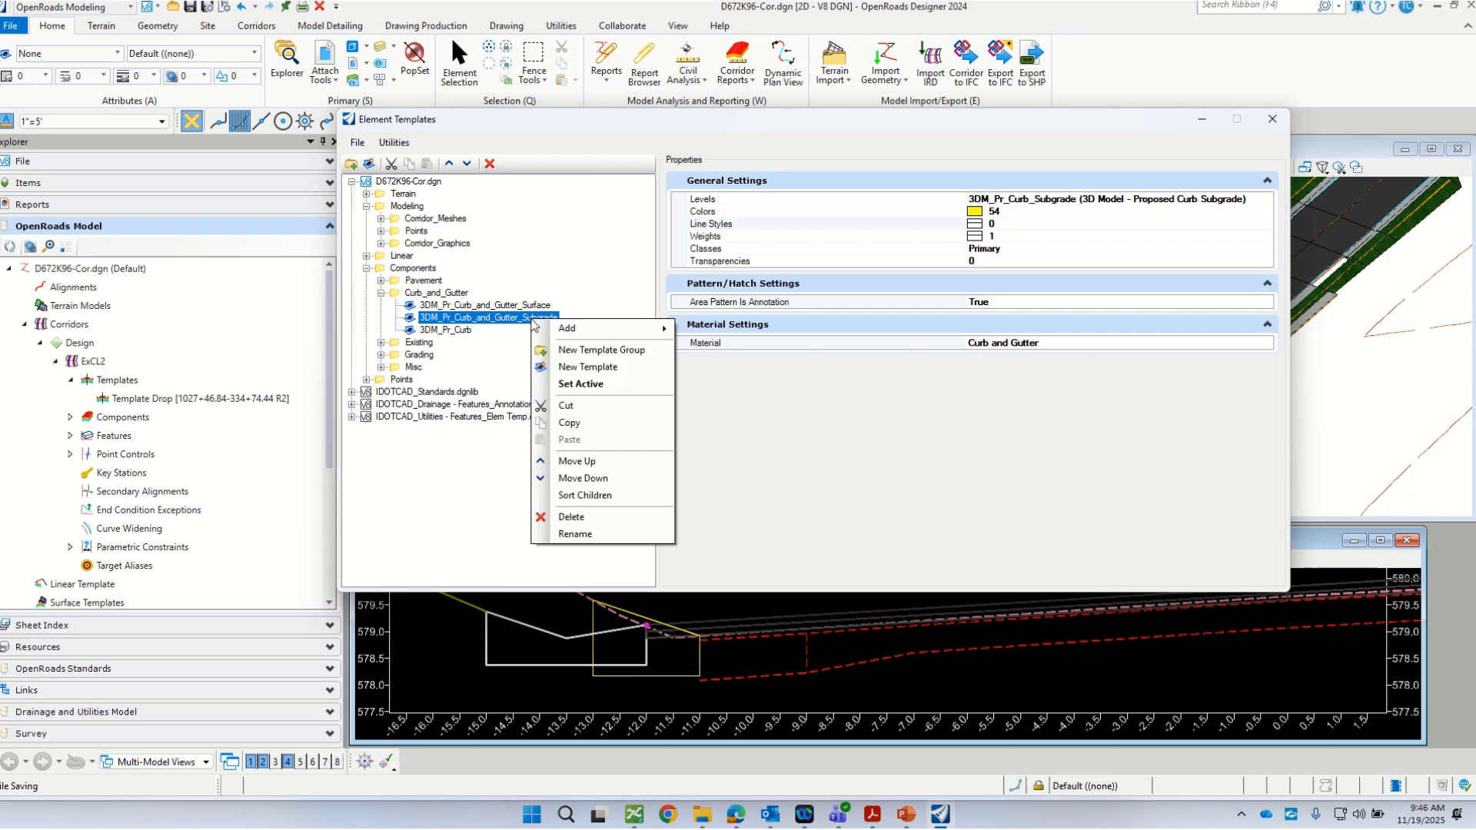
pyautogui.moveTo(584, 328)
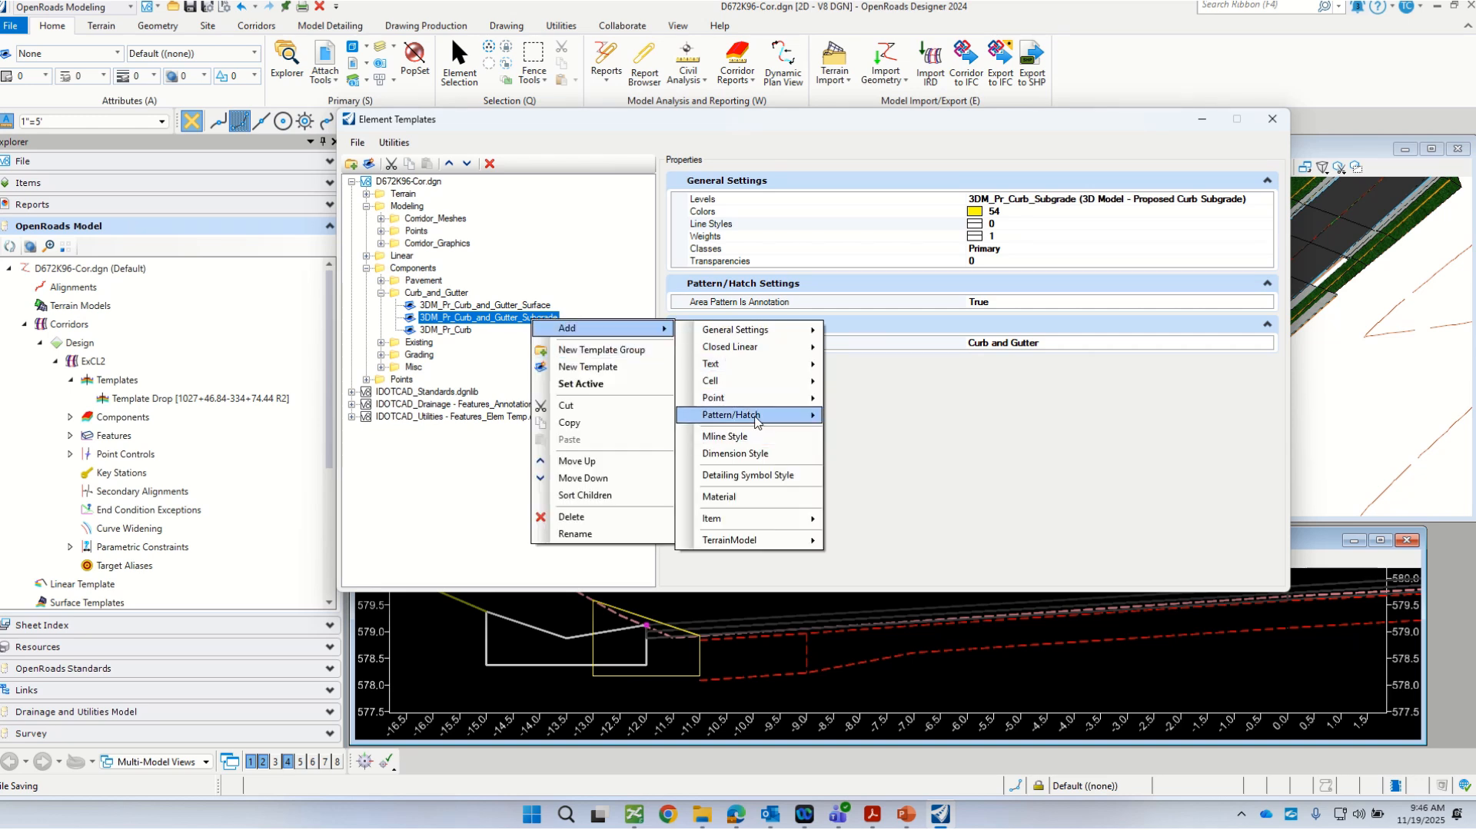
pyautogui.moveTo(757, 421)
pyautogui.click(855, 433)
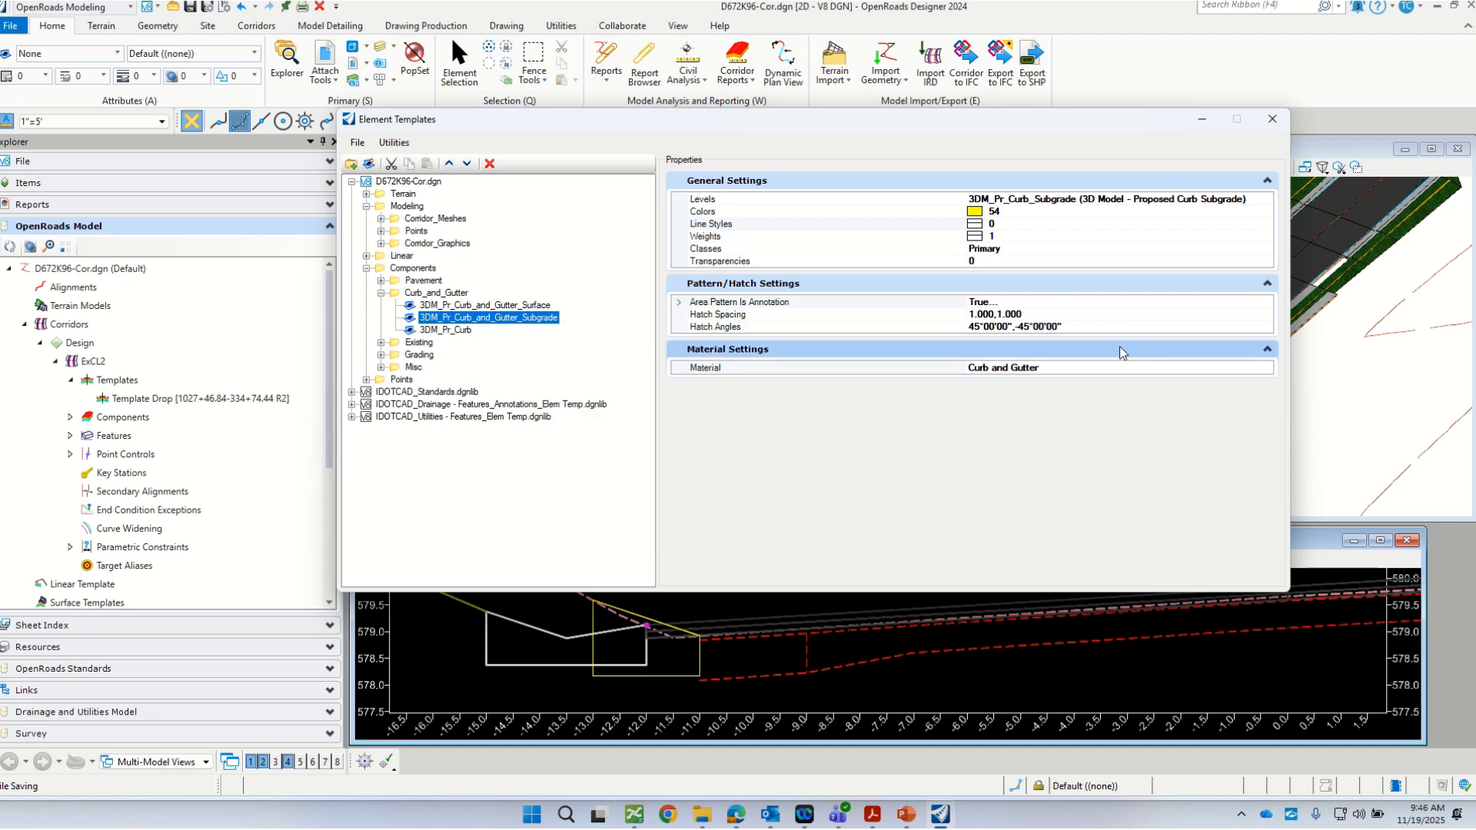
# Step: Remove the second Area Pattern Is Annotation entry from the template and set the remaining one to False
pyautogui.click(1008, 304)
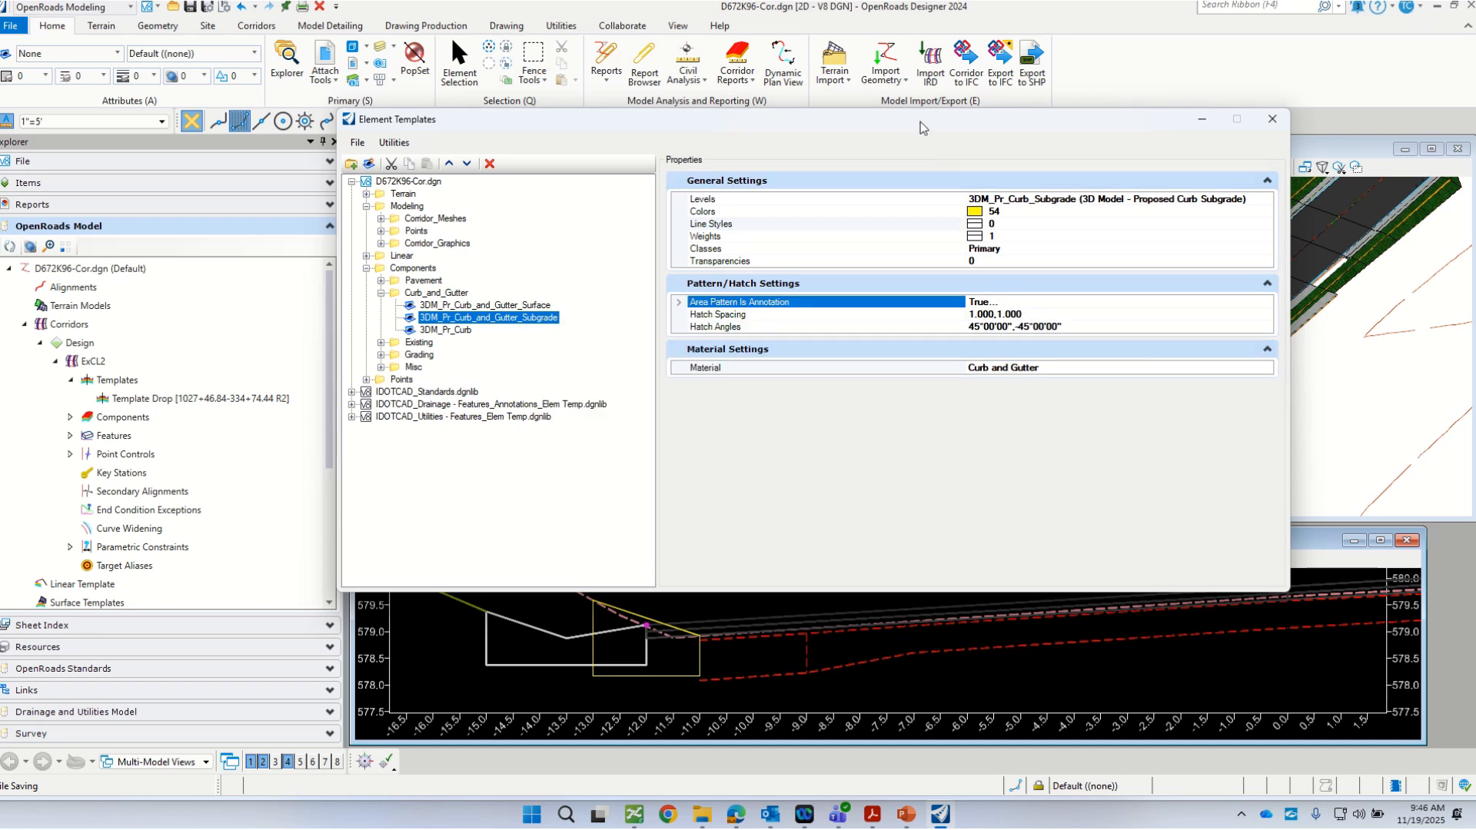
pyautogui.moveTo(920, 121); pyautogui.dragTo(791, 120)
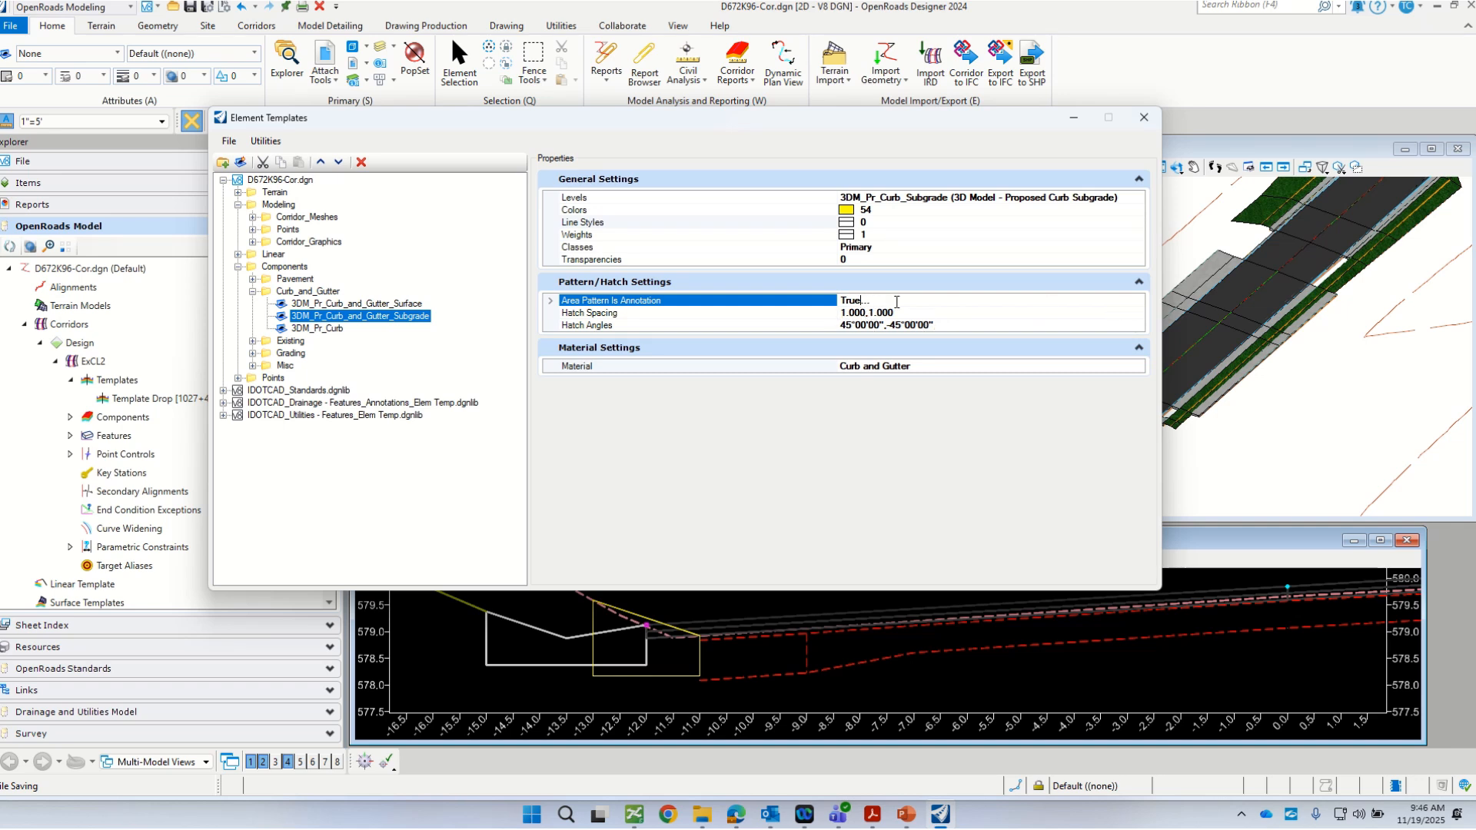
pyautogui.doubleClick(861, 300)
pyautogui.click(550, 300)
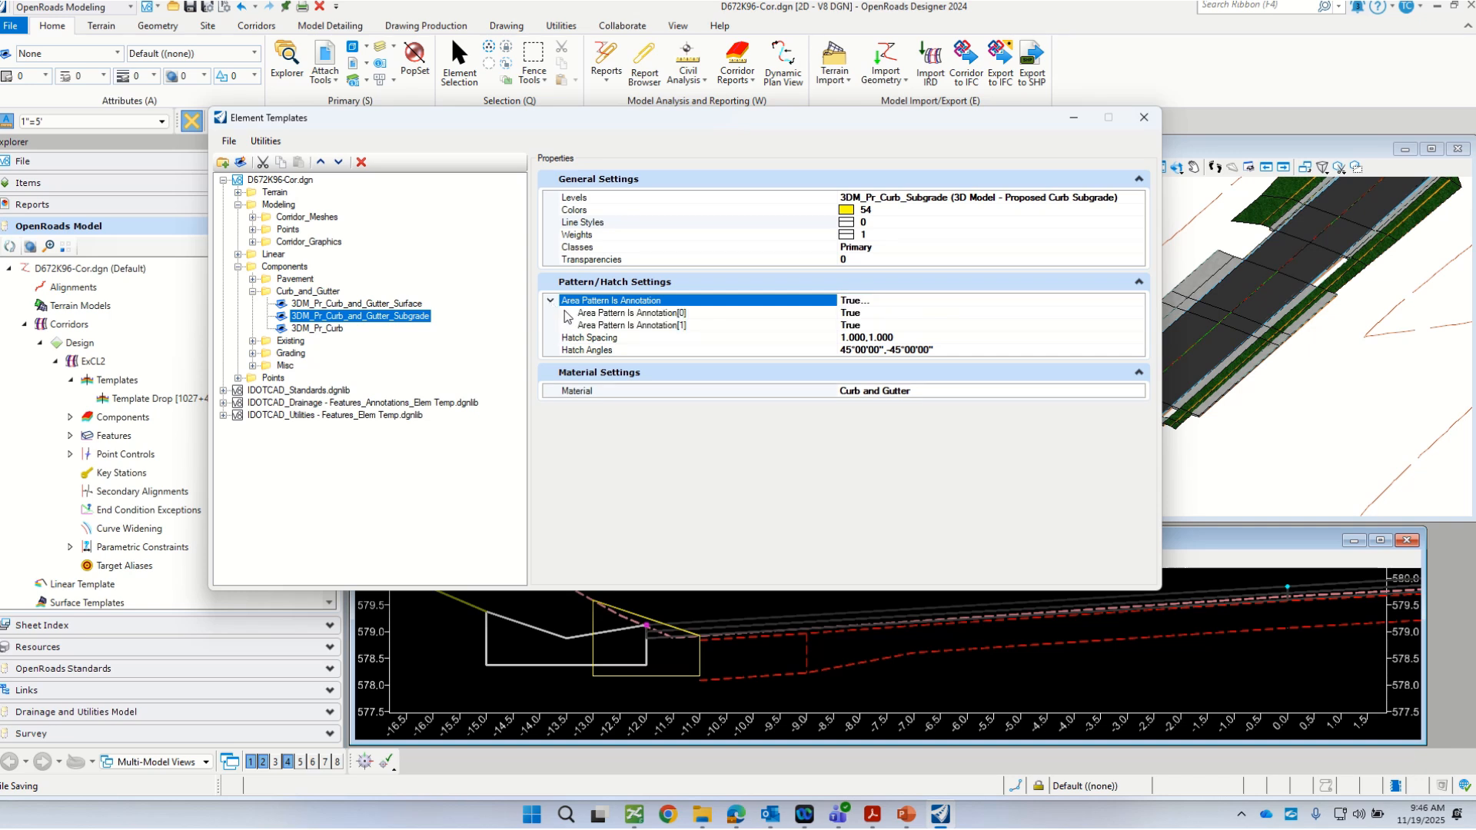
pyautogui.click(653, 326)
pyautogui.rightClick(653, 326)
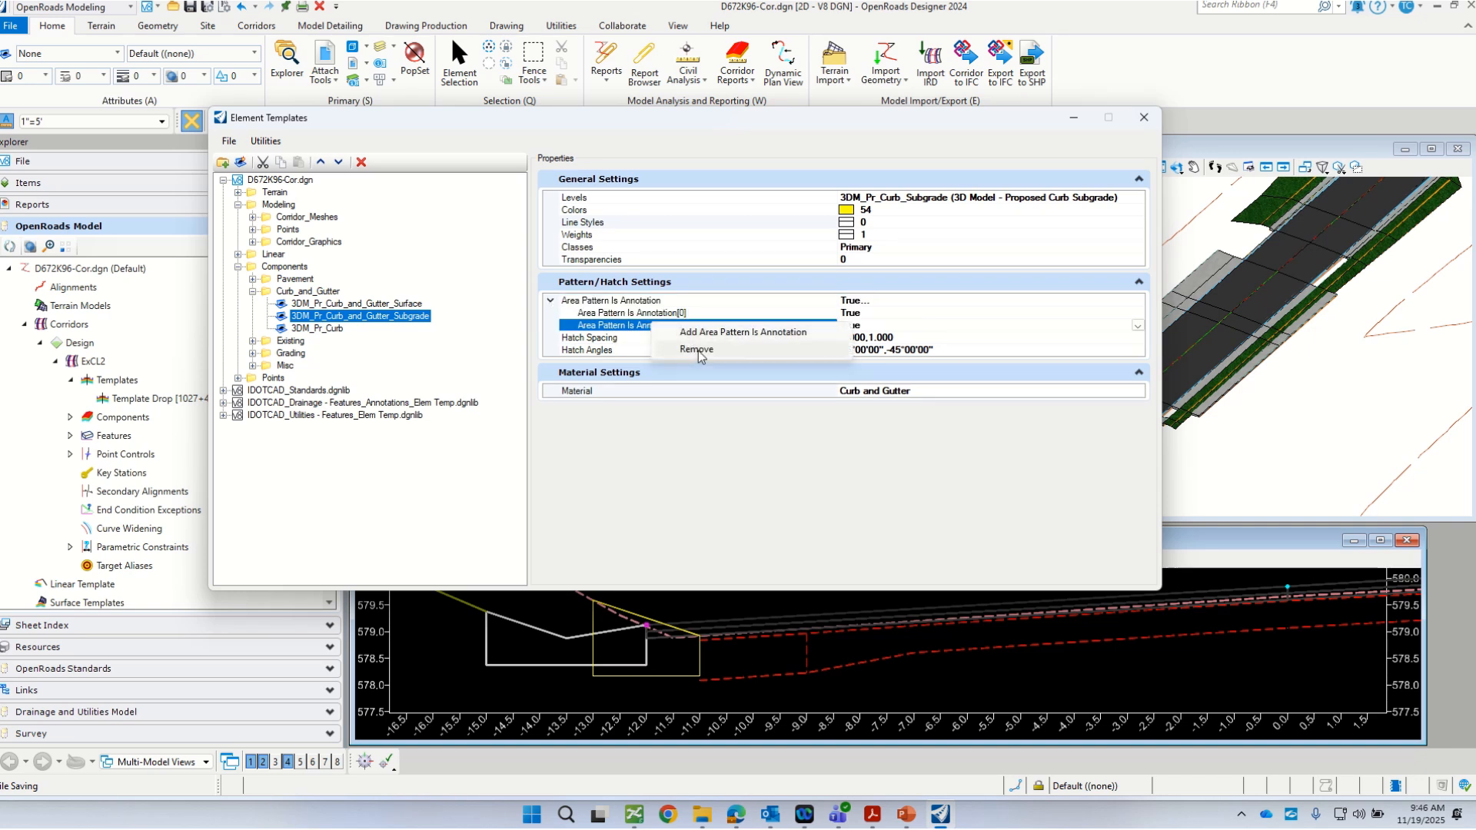
pyautogui.click(692, 349)
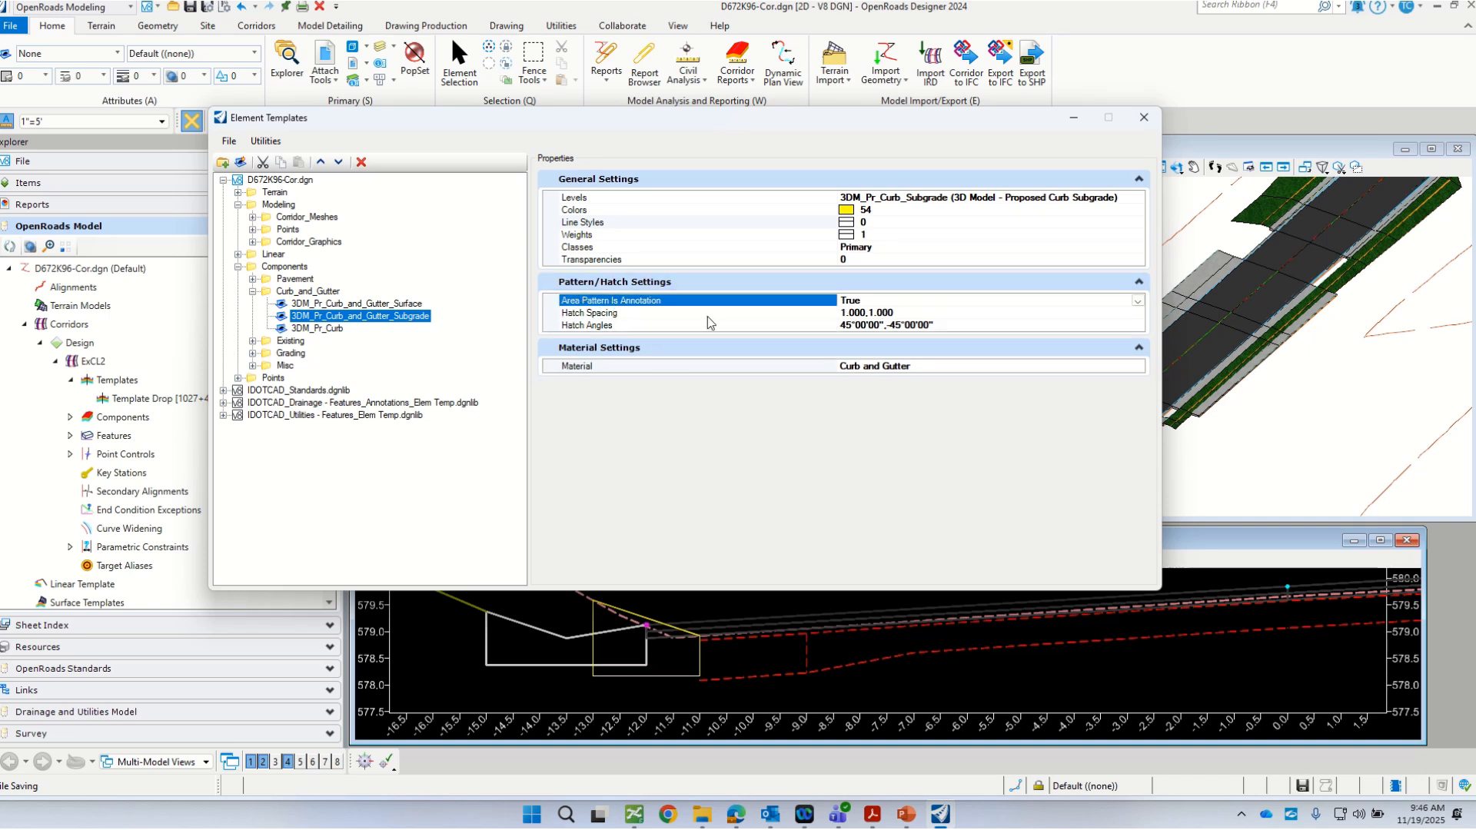
pyautogui.click(1137, 301)
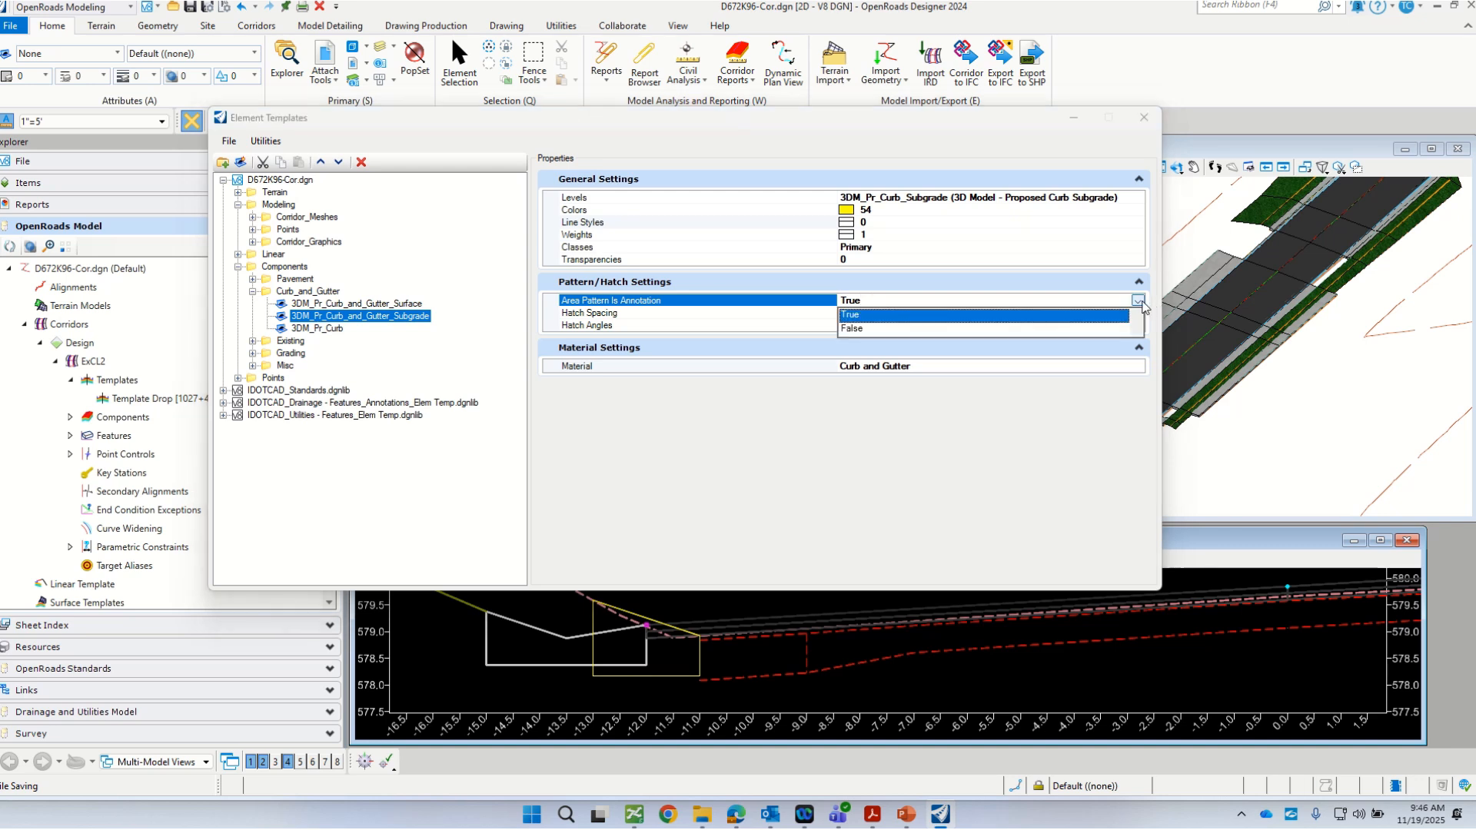
pyautogui.click(864, 329)
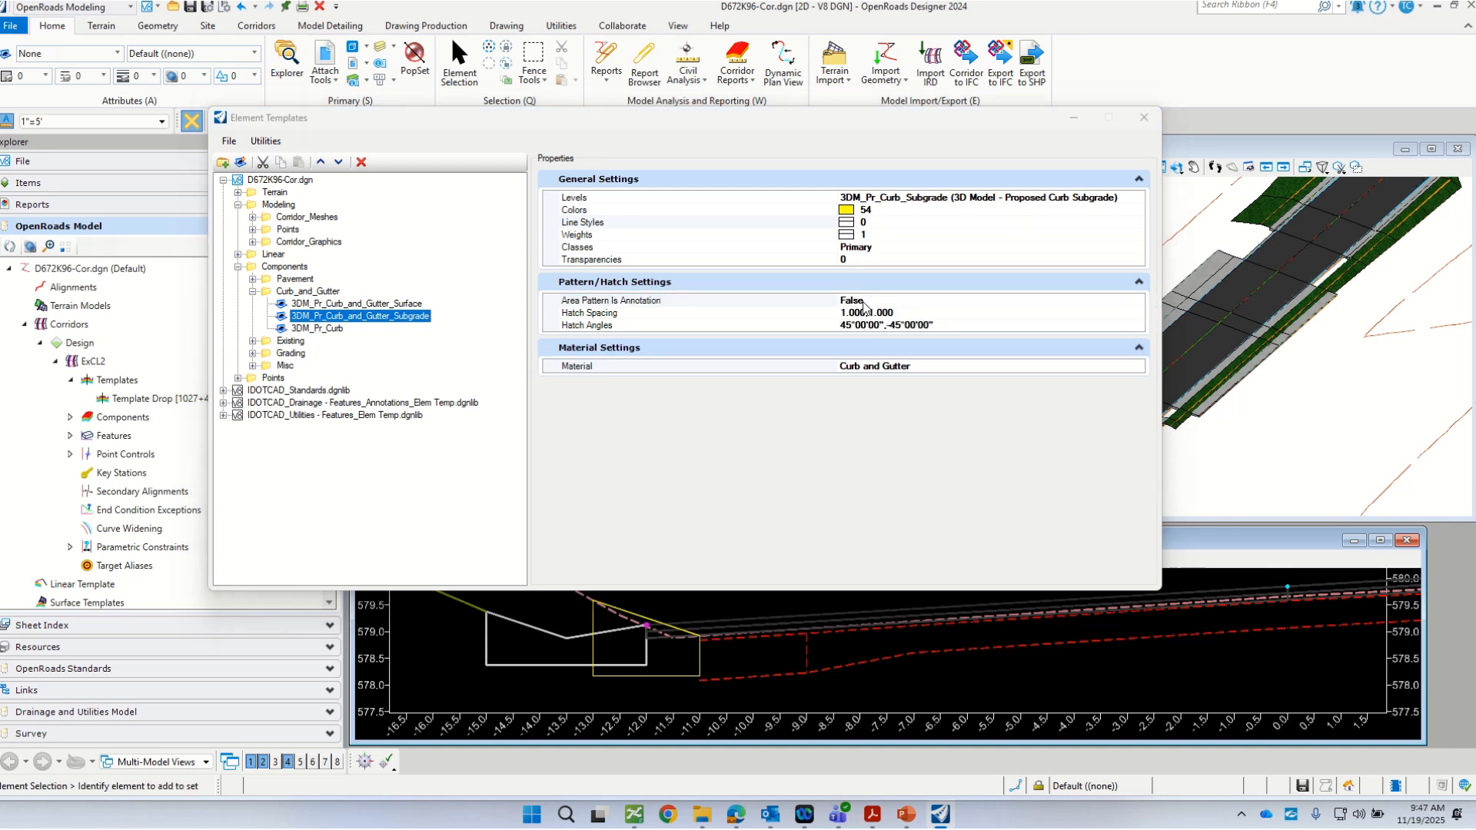
# Step: Set both values of the template's Hatch Spacing to 0.300 and close the Element Templates manager
pyautogui.click(874, 314)
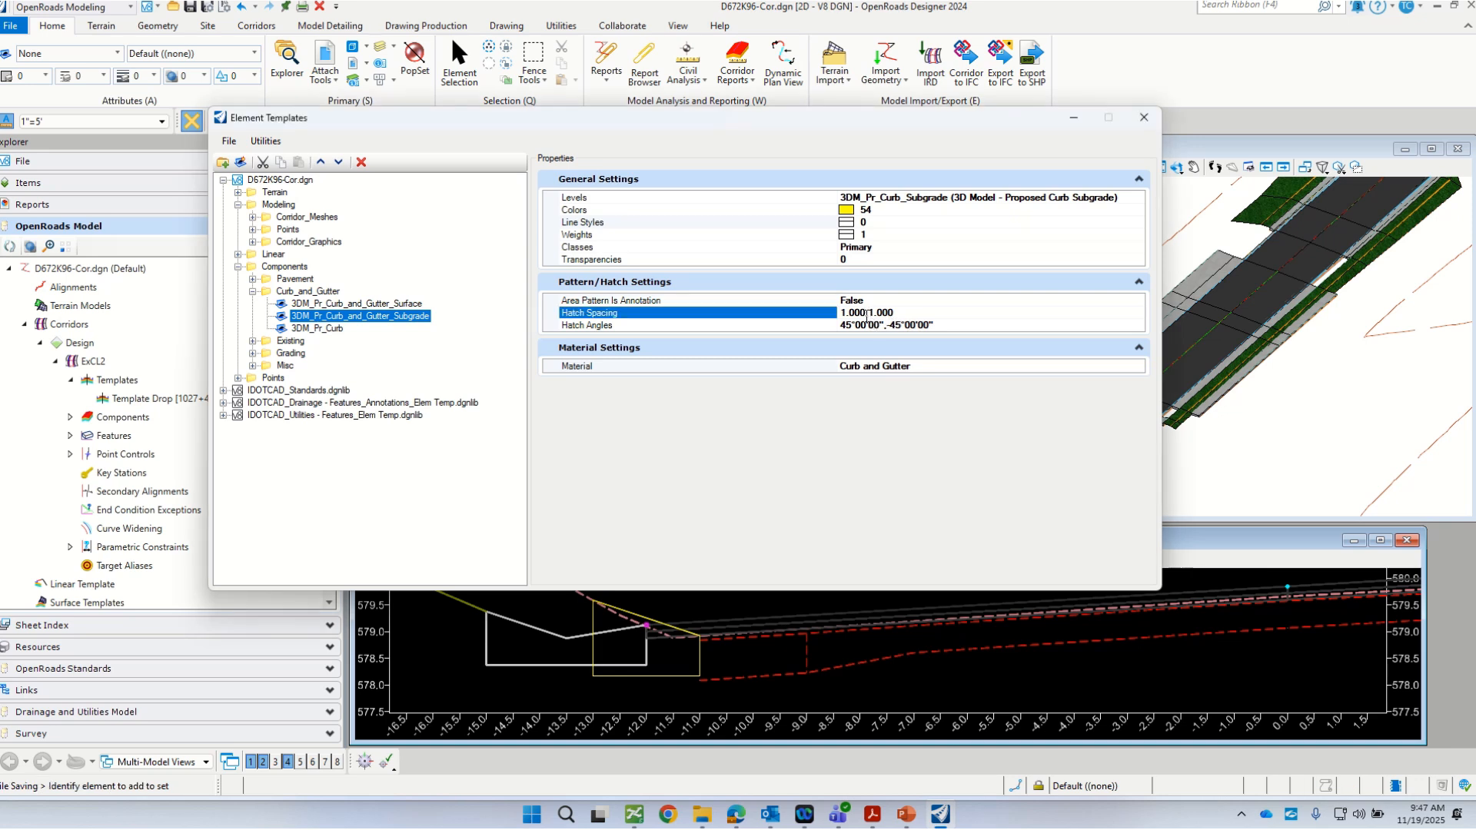
pyautogui.moveTo(866, 315); pyautogui.dragTo(840, 315)
pyautogui.write('.3')
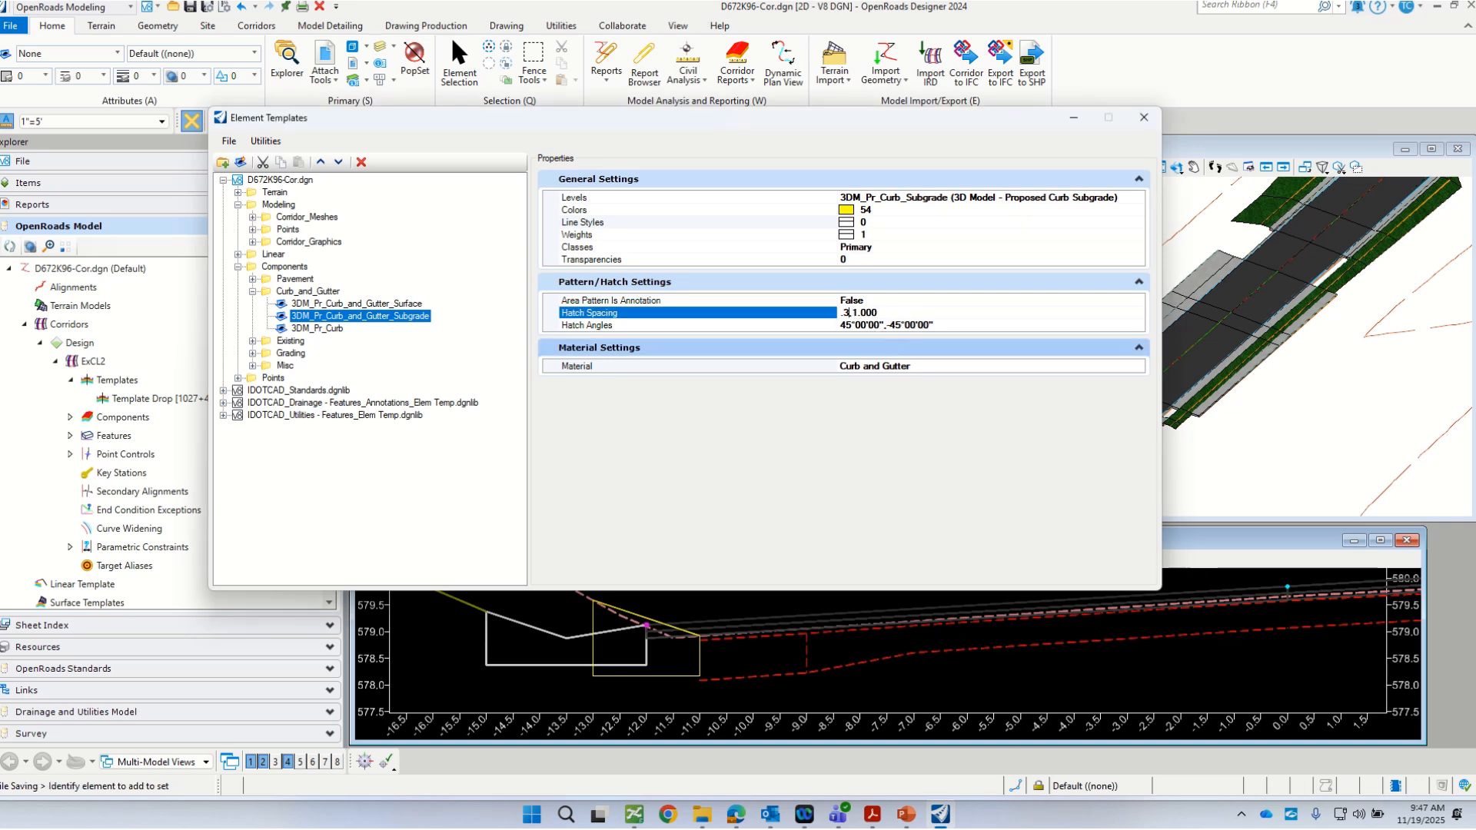
pyautogui.press('Return')
pyautogui.click(903, 312)
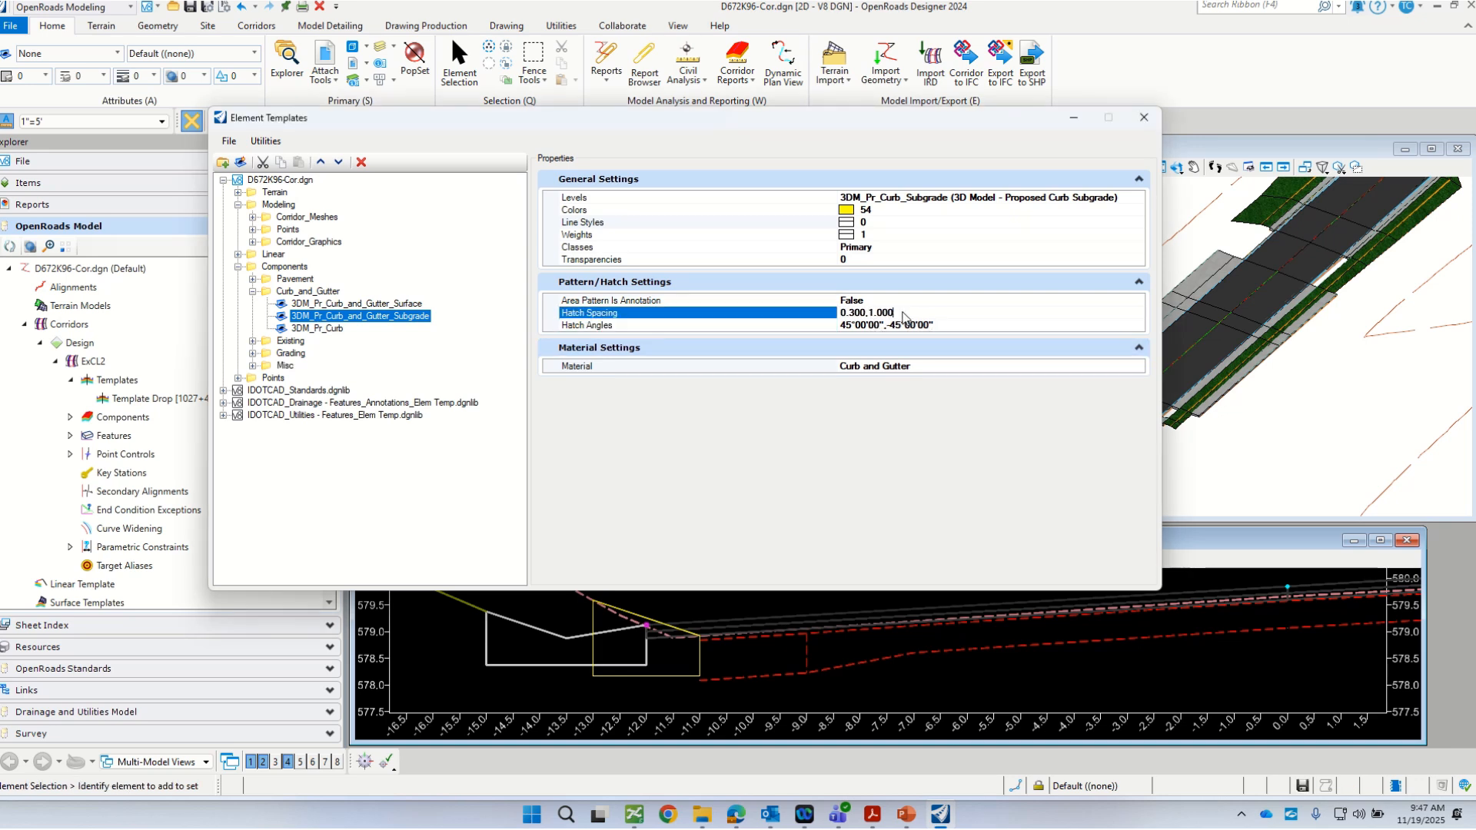
pyautogui.press('BackSpace')
pyautogui.write('0.300')
pyautogui.press('Return')
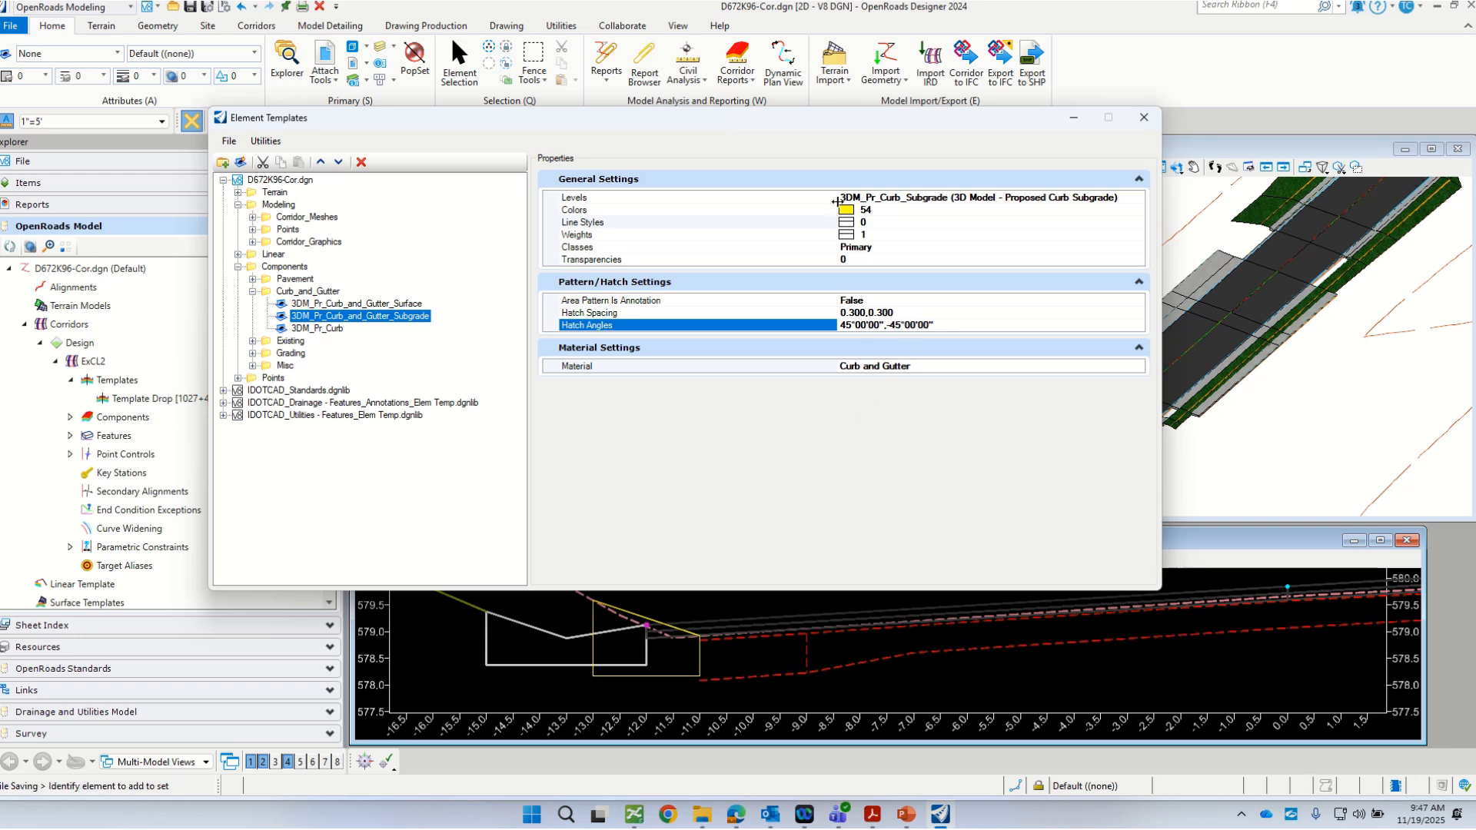
pyautogui.click(1142, 118)
# Step: Inspect the hatching of the removal component in the cross section at 330+07.72 R2
pyautogui.scroll(-2, 778, 580)
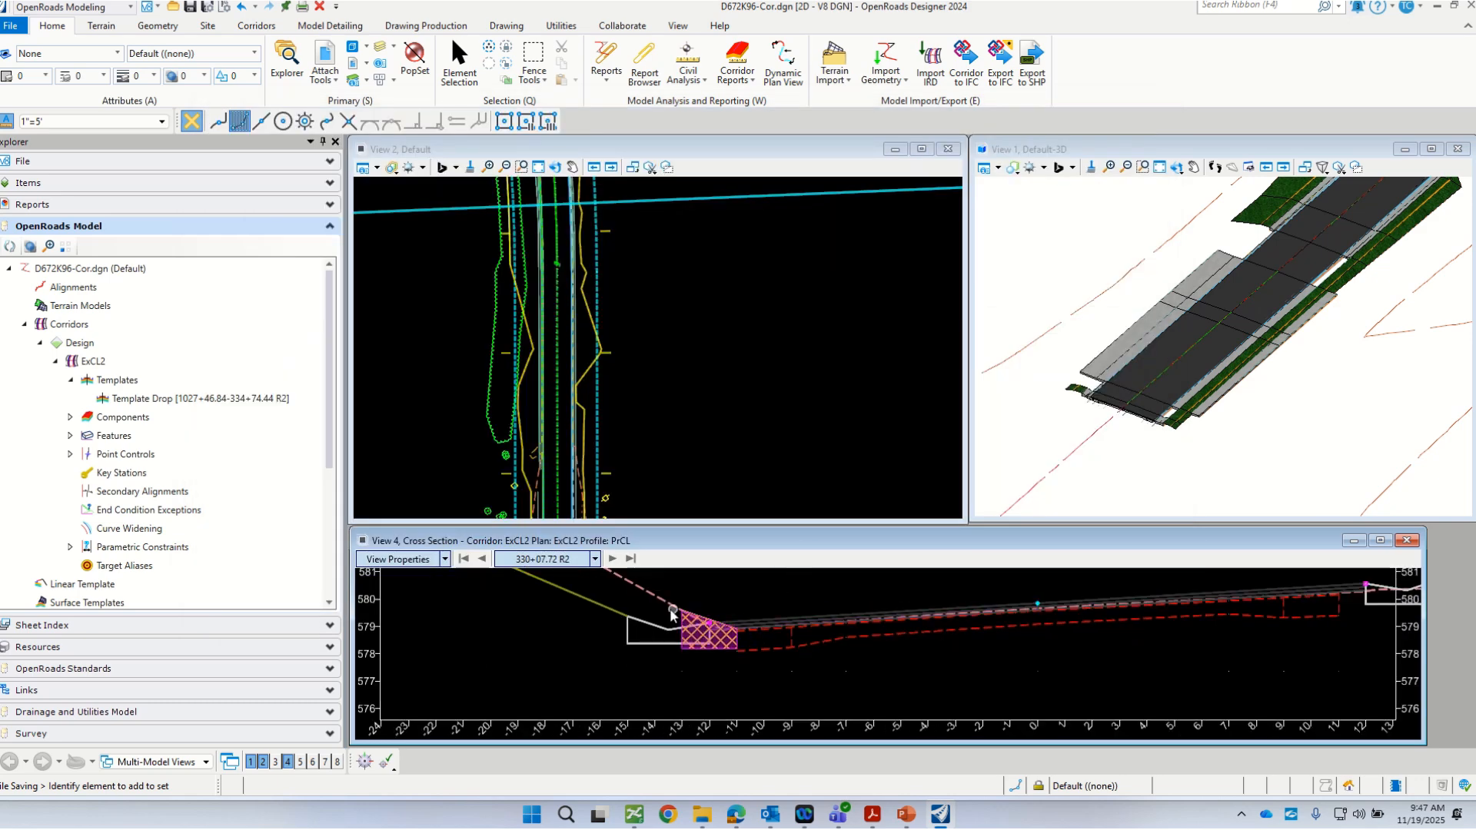
pyautogui.scroll(2, 665, 611)
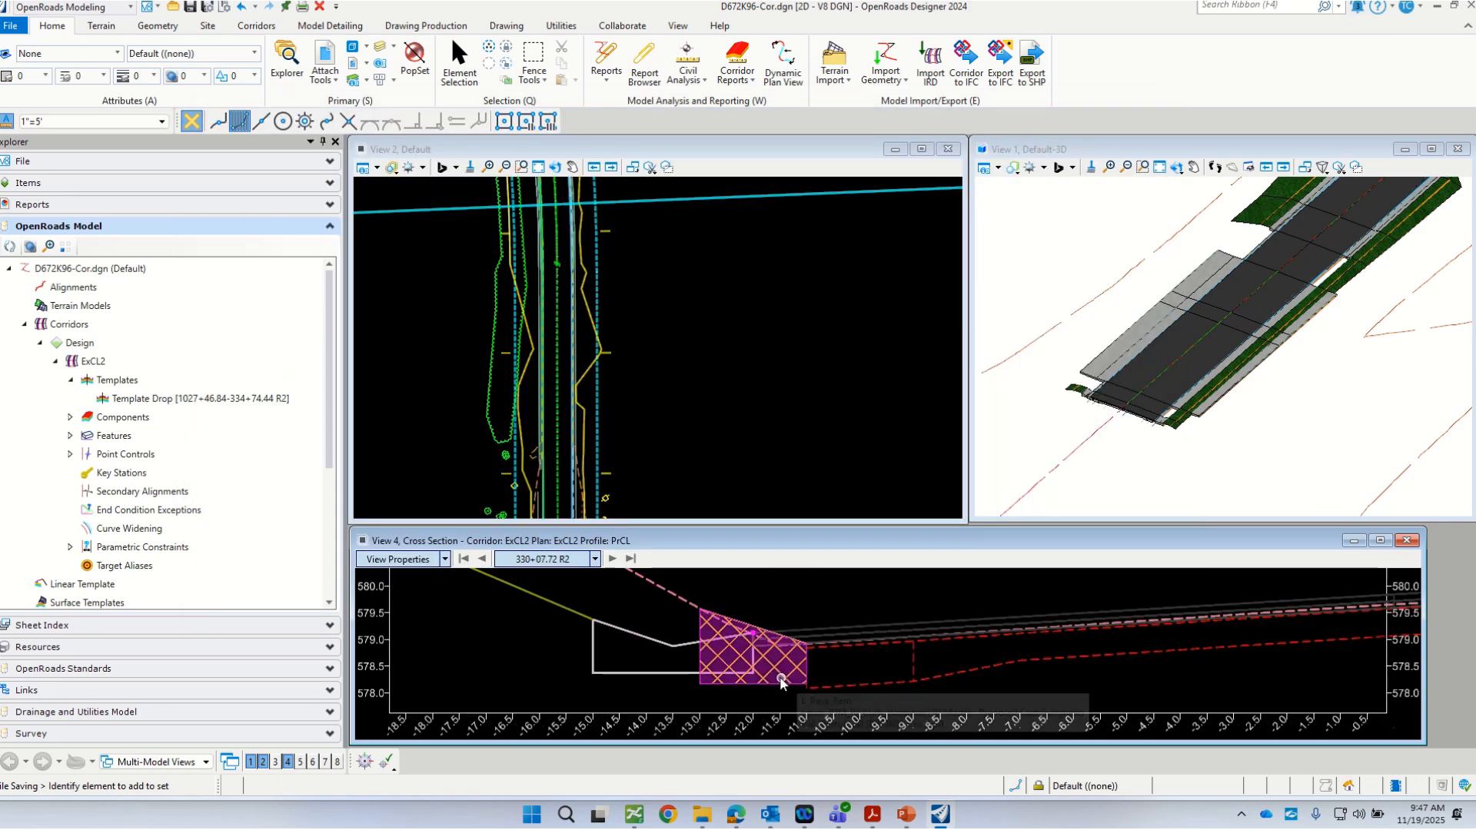
pyautogui.scroll(1, 779, 677)
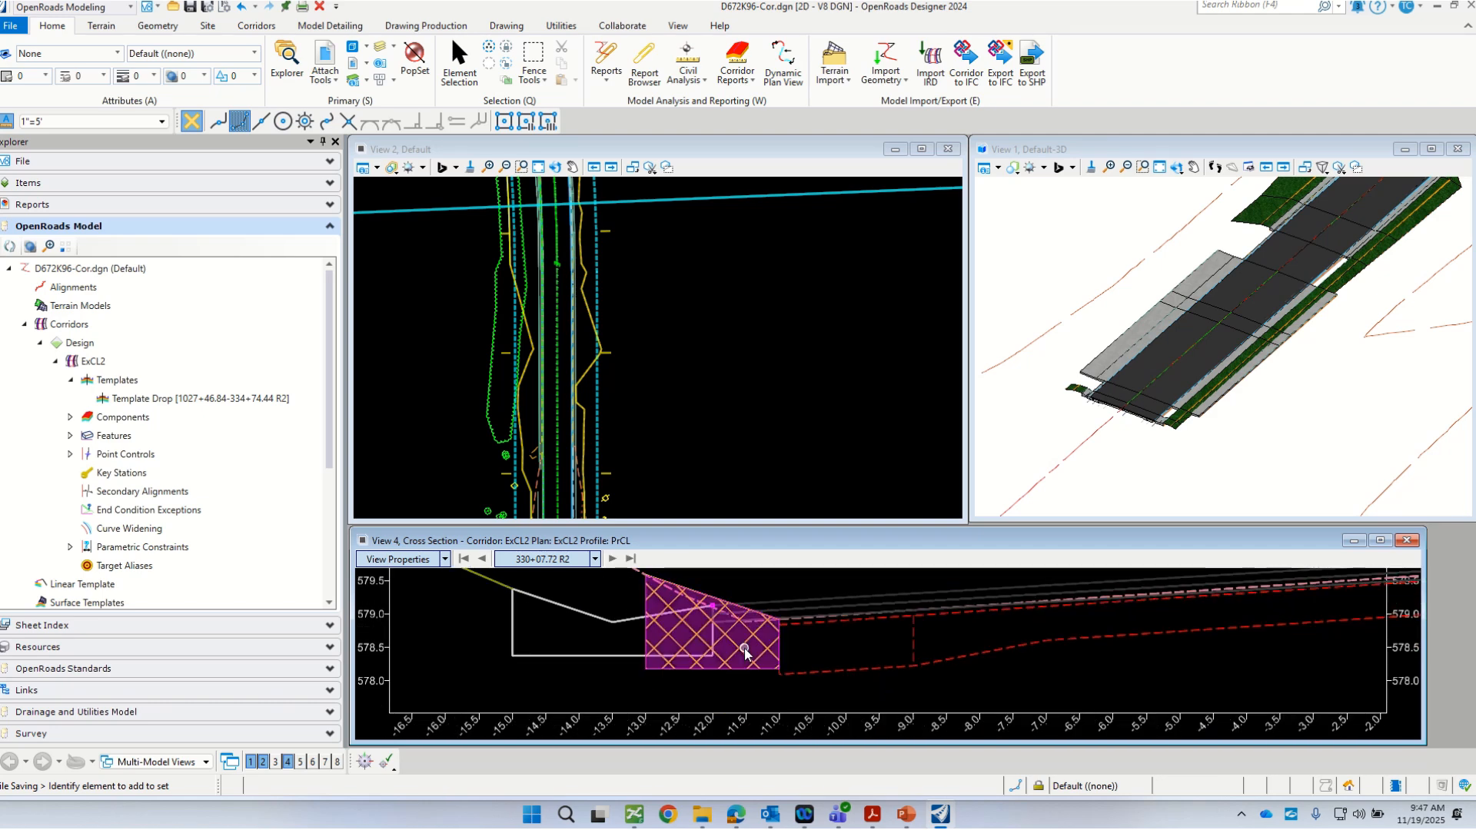
pyautogui.scroll(-1, 716, 672)
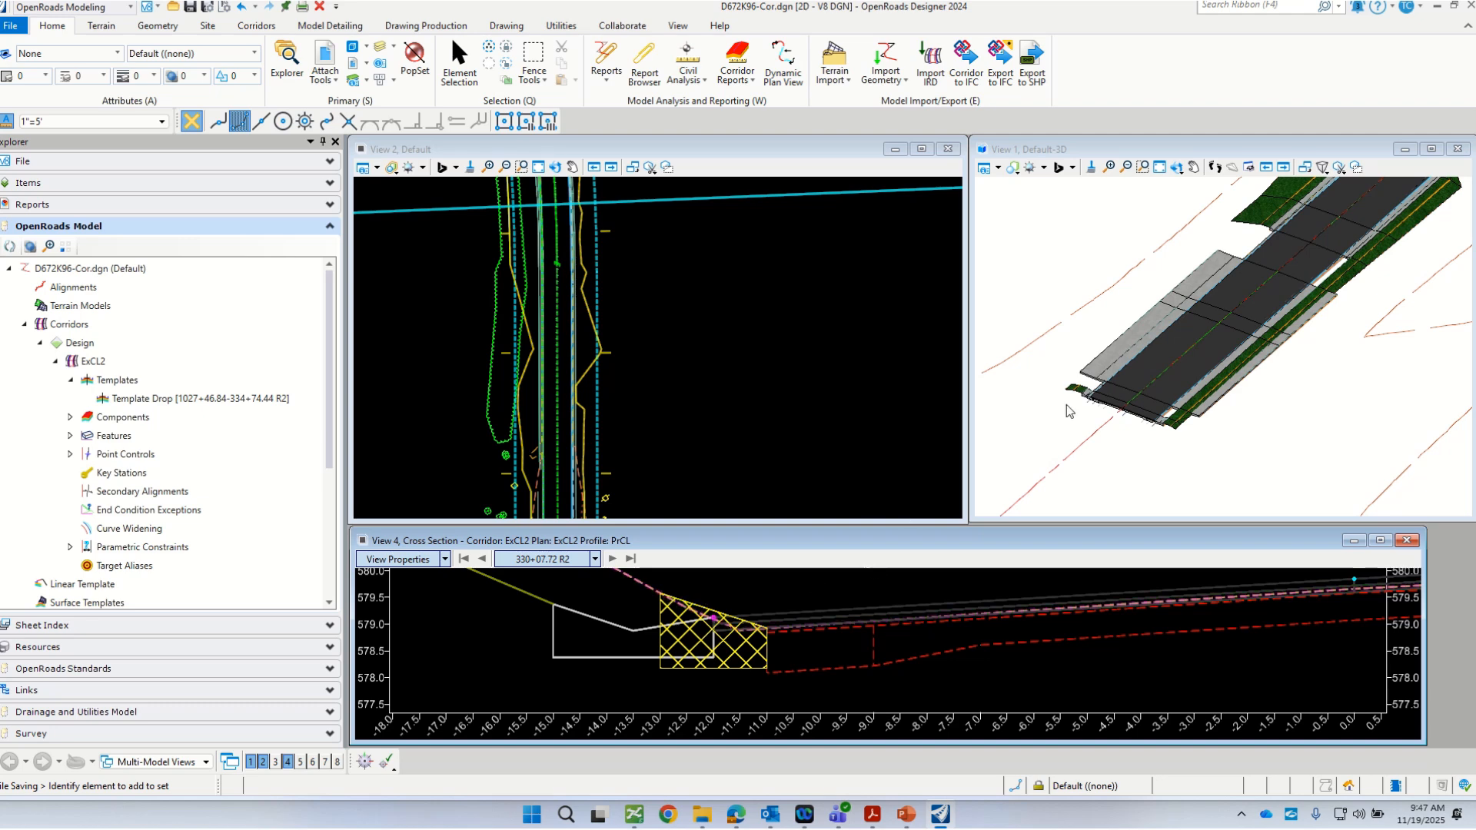
# Step: Select the L_Pave_Rem component at the corridor's end in the 3D view and show its properties
pyautogui.scroll(4, 1080, 390)
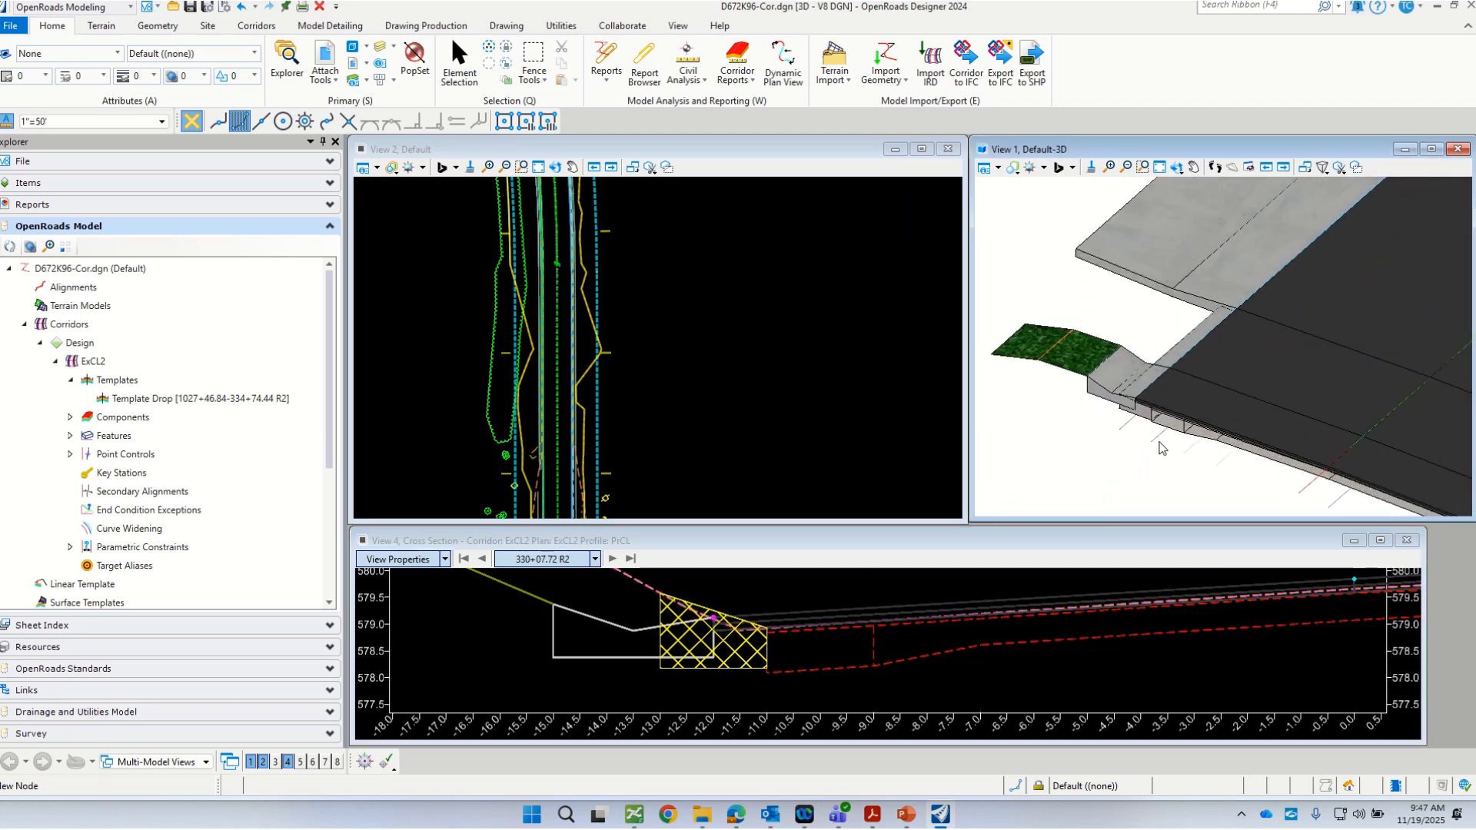
pyautogui.scroll(3, 1128, 415)
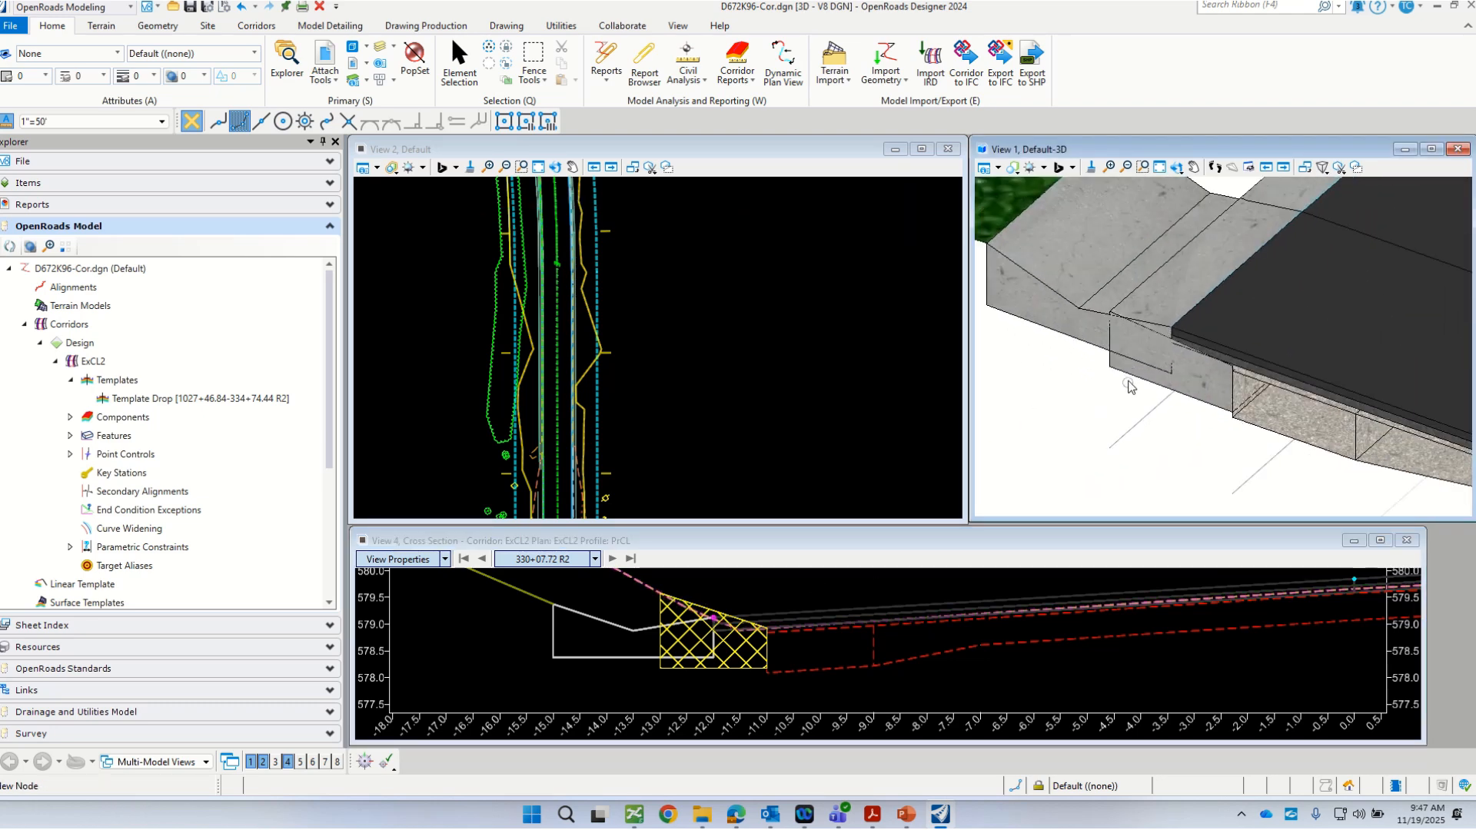
pyautogui.moveTo(1128, 378)
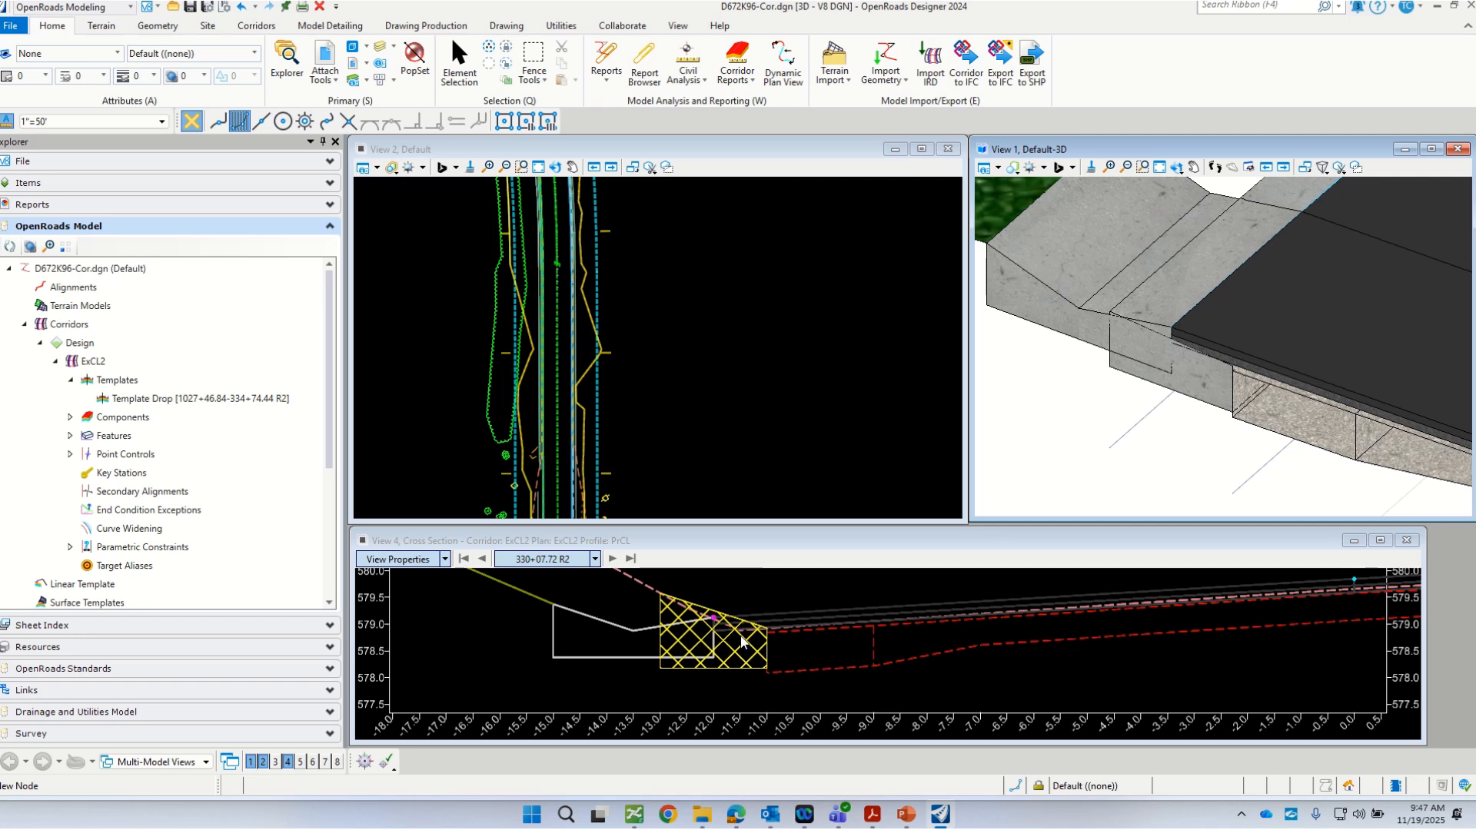
pyautogui.click(1144, 384)
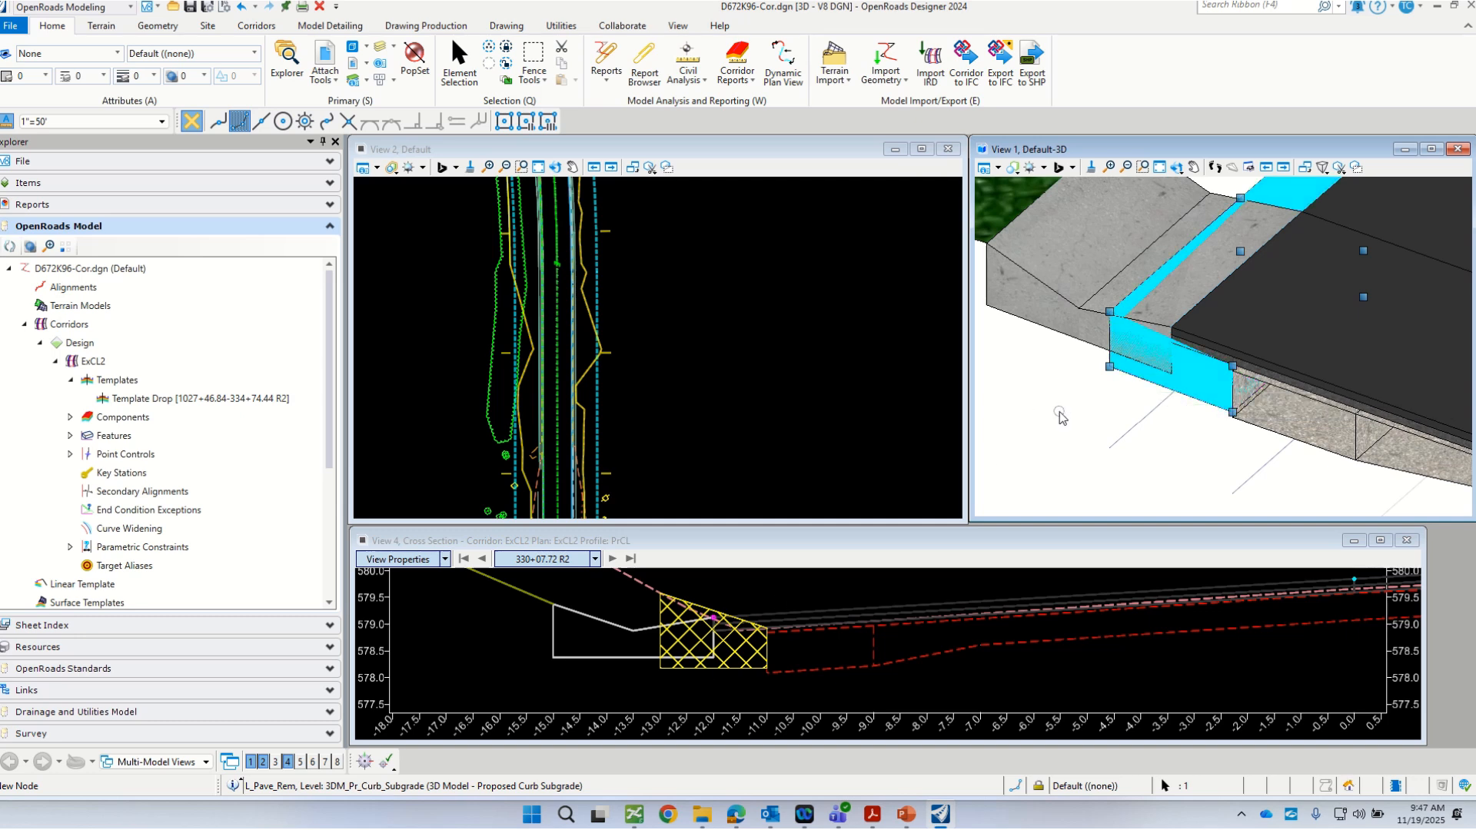
pyautogui.click(1126, 377)
pyautogui.click(1126, 377)
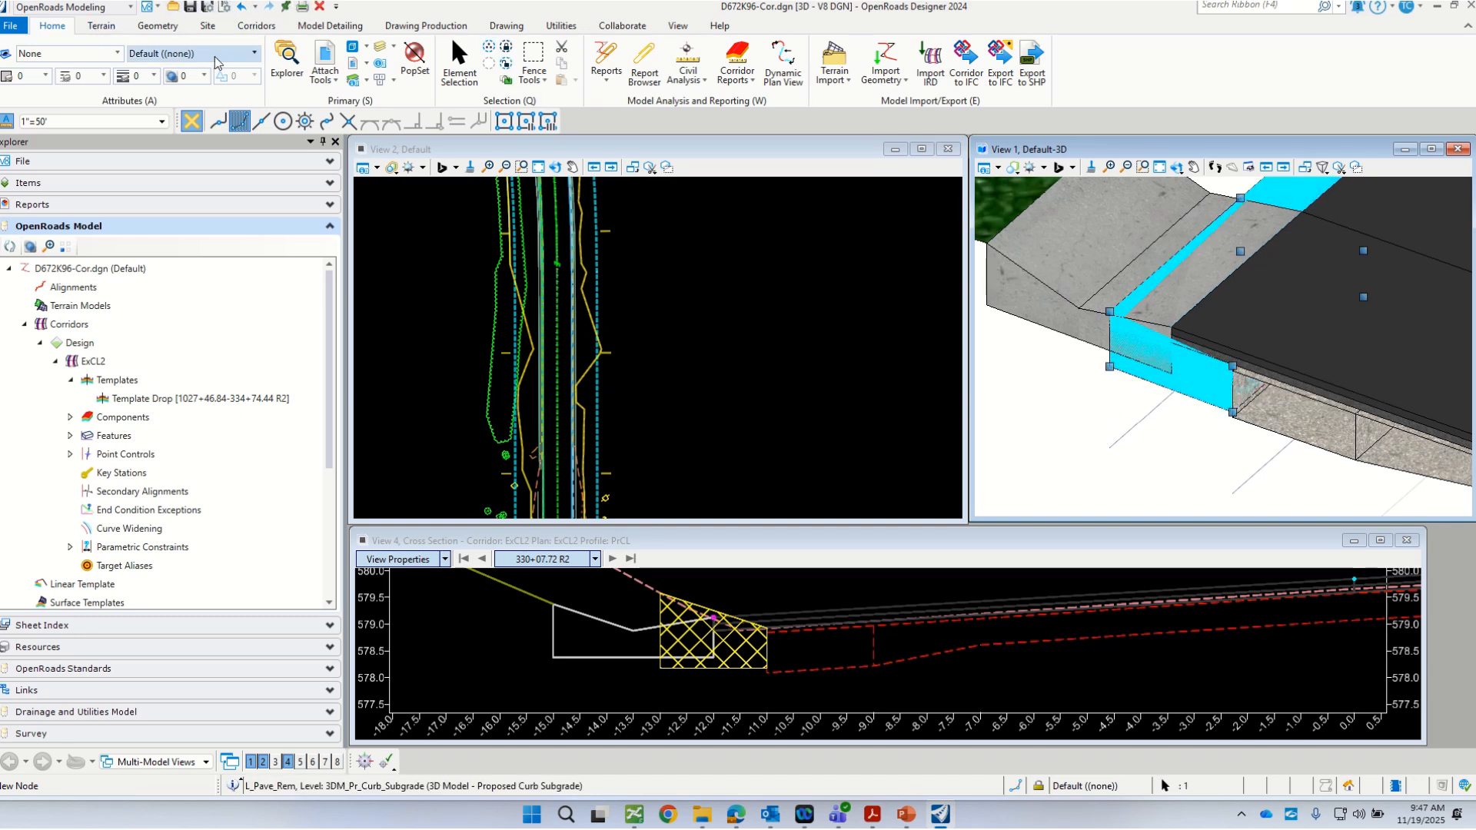
pyautogui.click(380, 64)
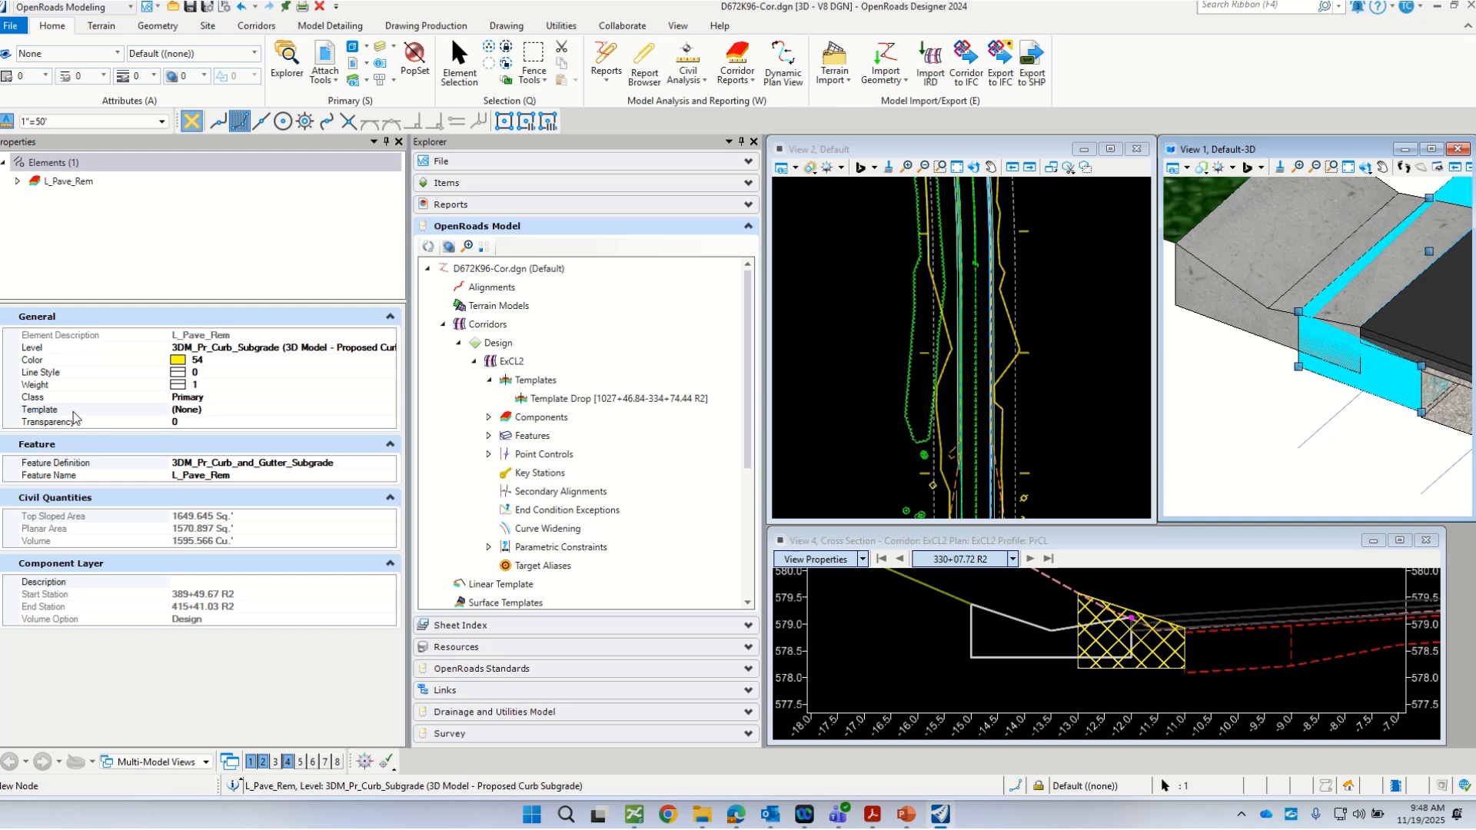
# Step: Check the Class options of the L_Pave_Rem component and keep Primary
pyautogui.click(215, 398)
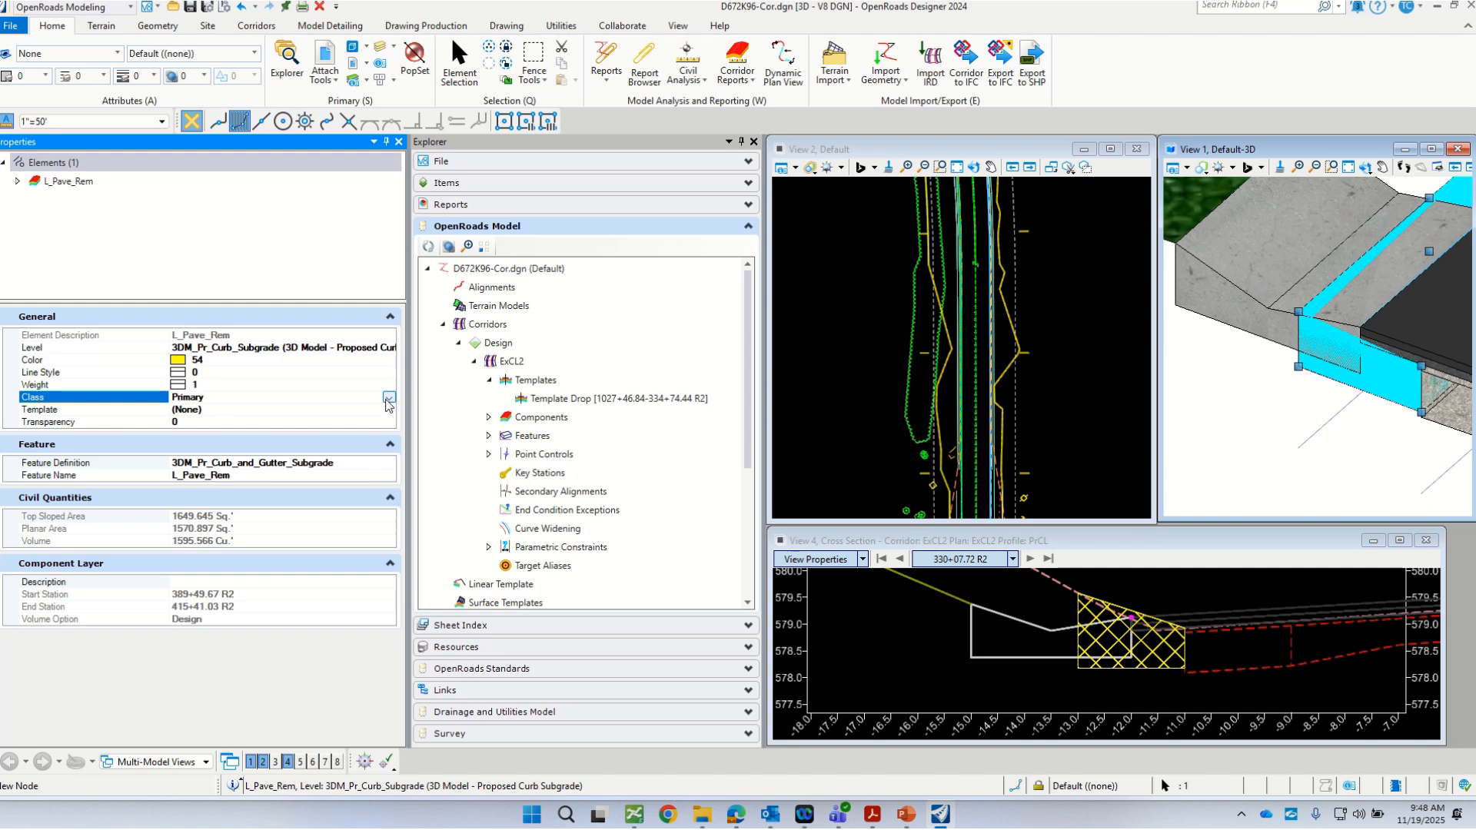
pyautogui.scroll(-1, 1271, 384)
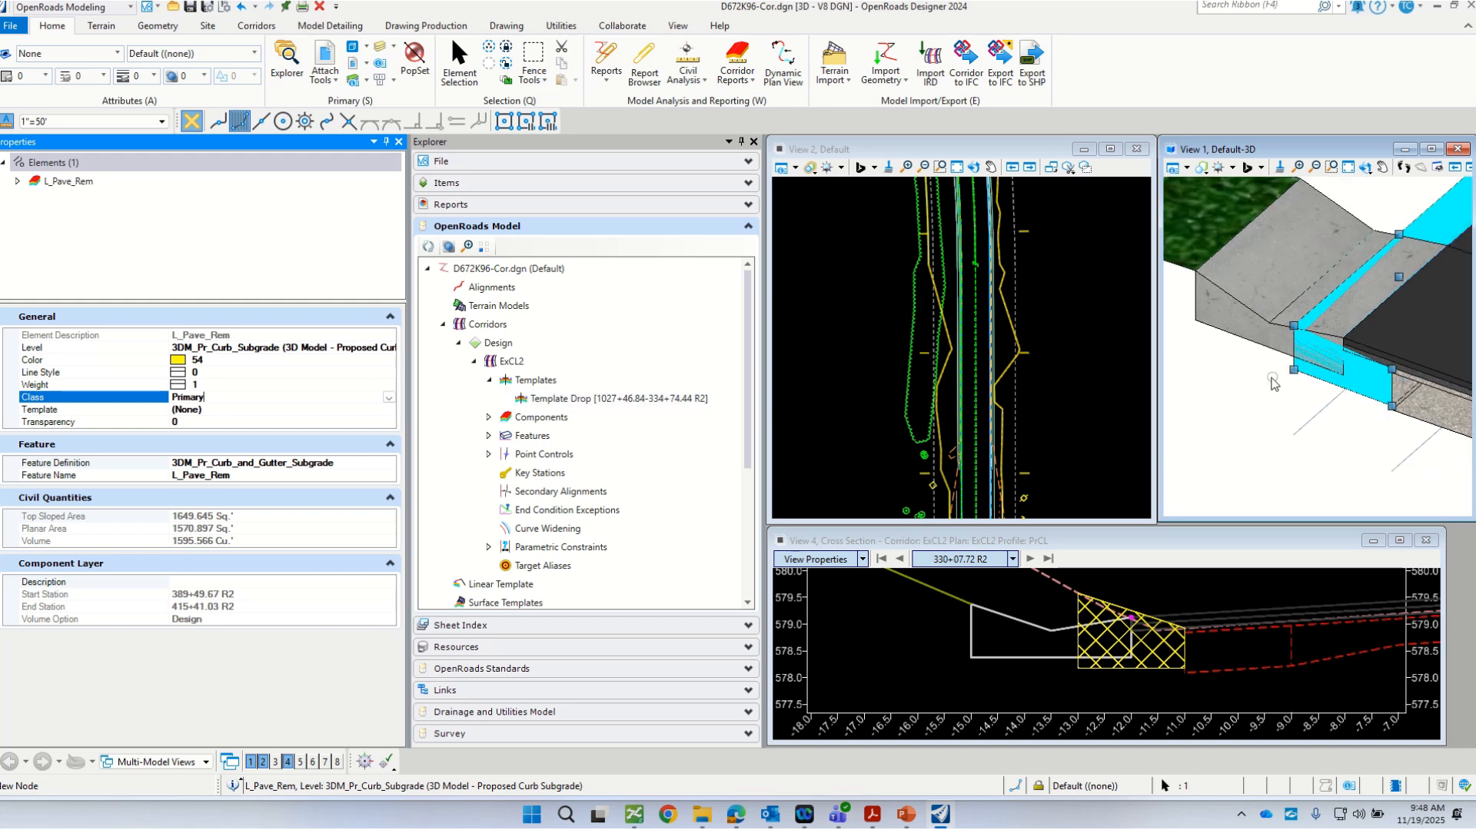
pyautogui.scroll(-1, 1272, 384)
pyautogui.click(388, 397)
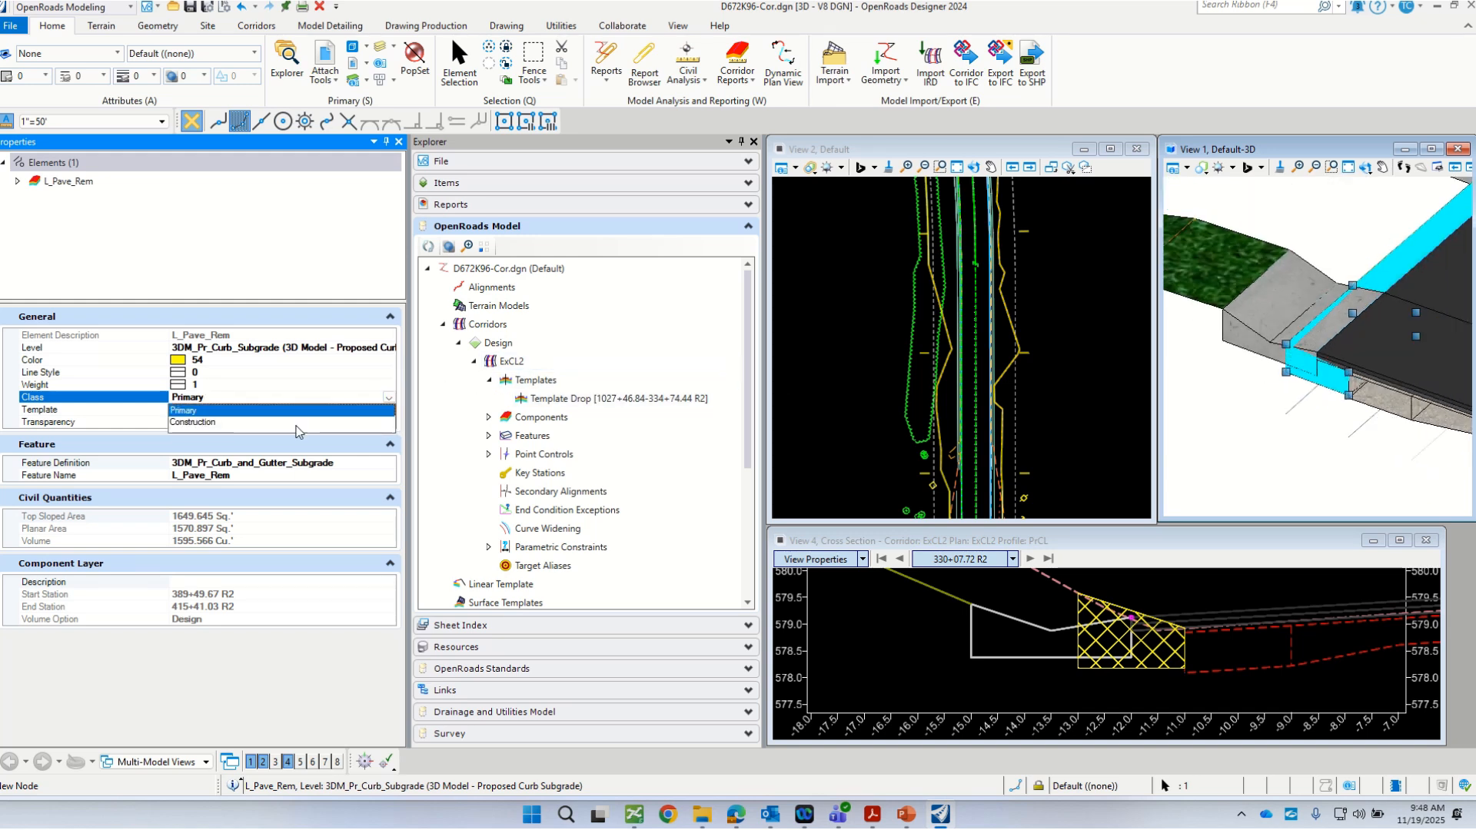
pyautogui.click(195, 409)
# Step: Assign the Components\Curb_and_Gutter\3DM_Pr_Curb_and_Gutter_Subgrade element template to the L_Pave_Rem component
pyautogui.click(195, 410)
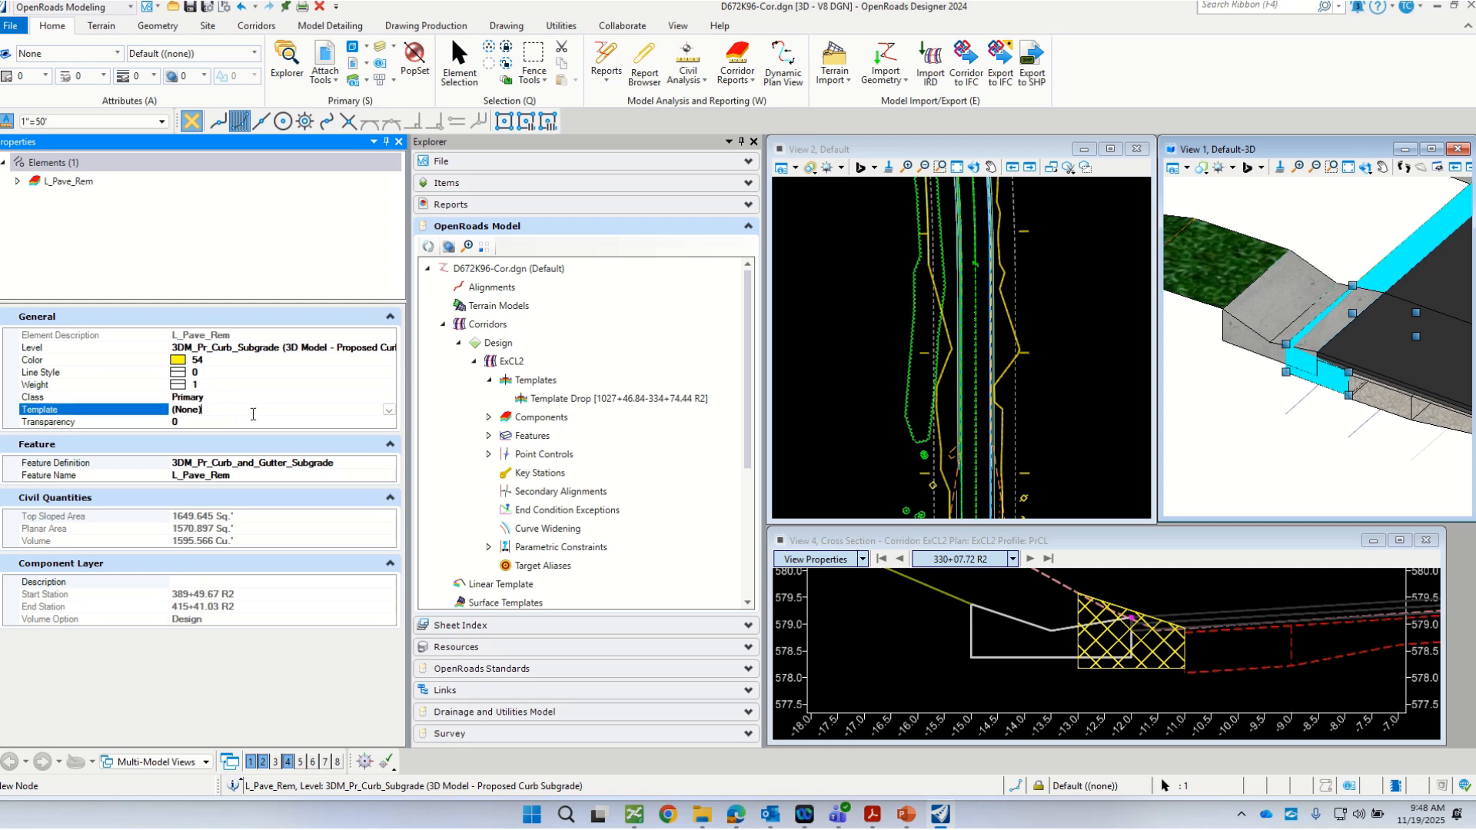
pyautogui.click(389, 409)
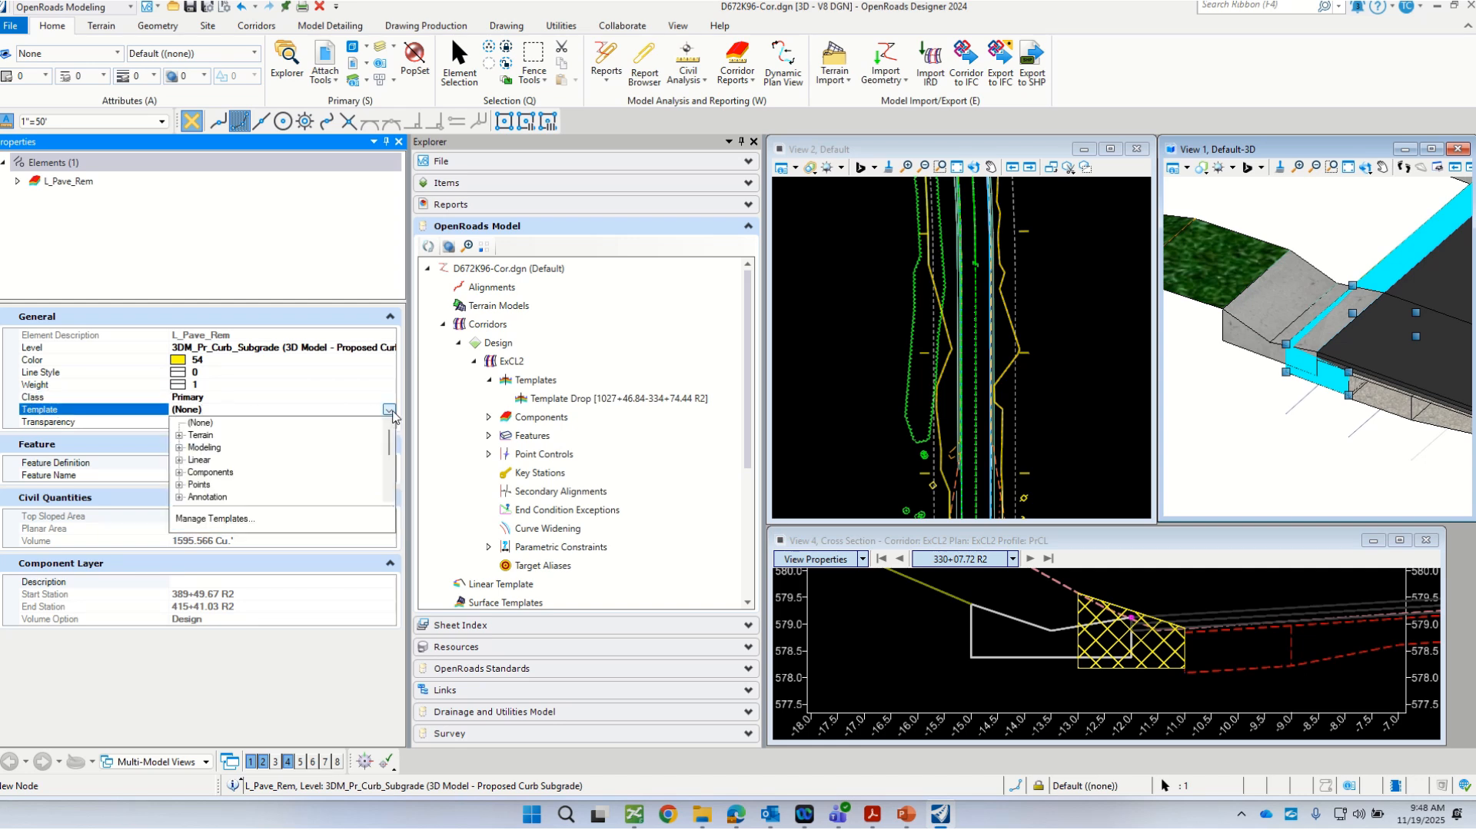
pyautogui.click(179, 447)
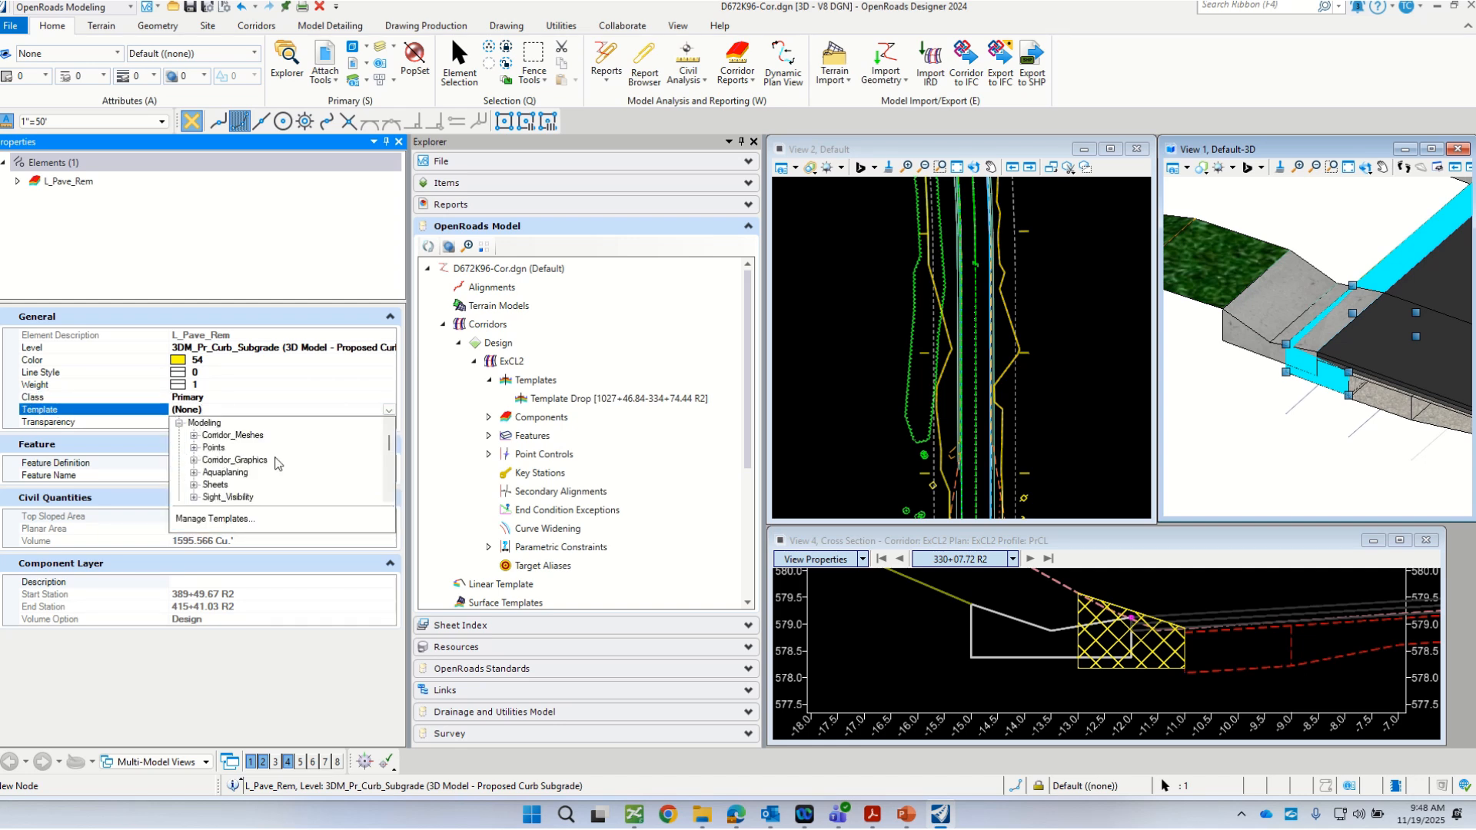
pyautogui.scroll(-1, 276, 463)
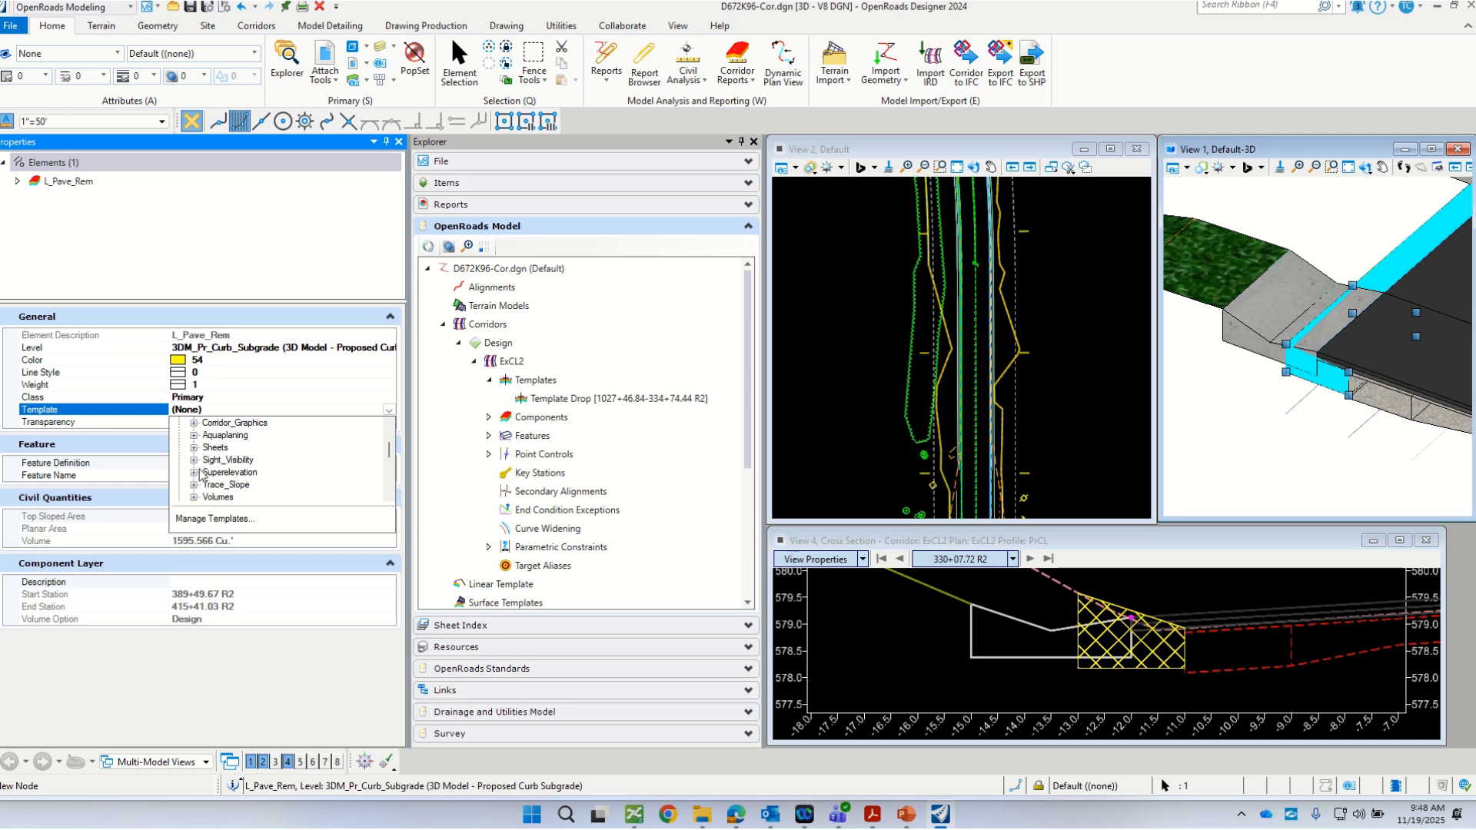
pyautogui.scroll(1, 200, 475)
pyautogui.scroll(-1, 250, 494)
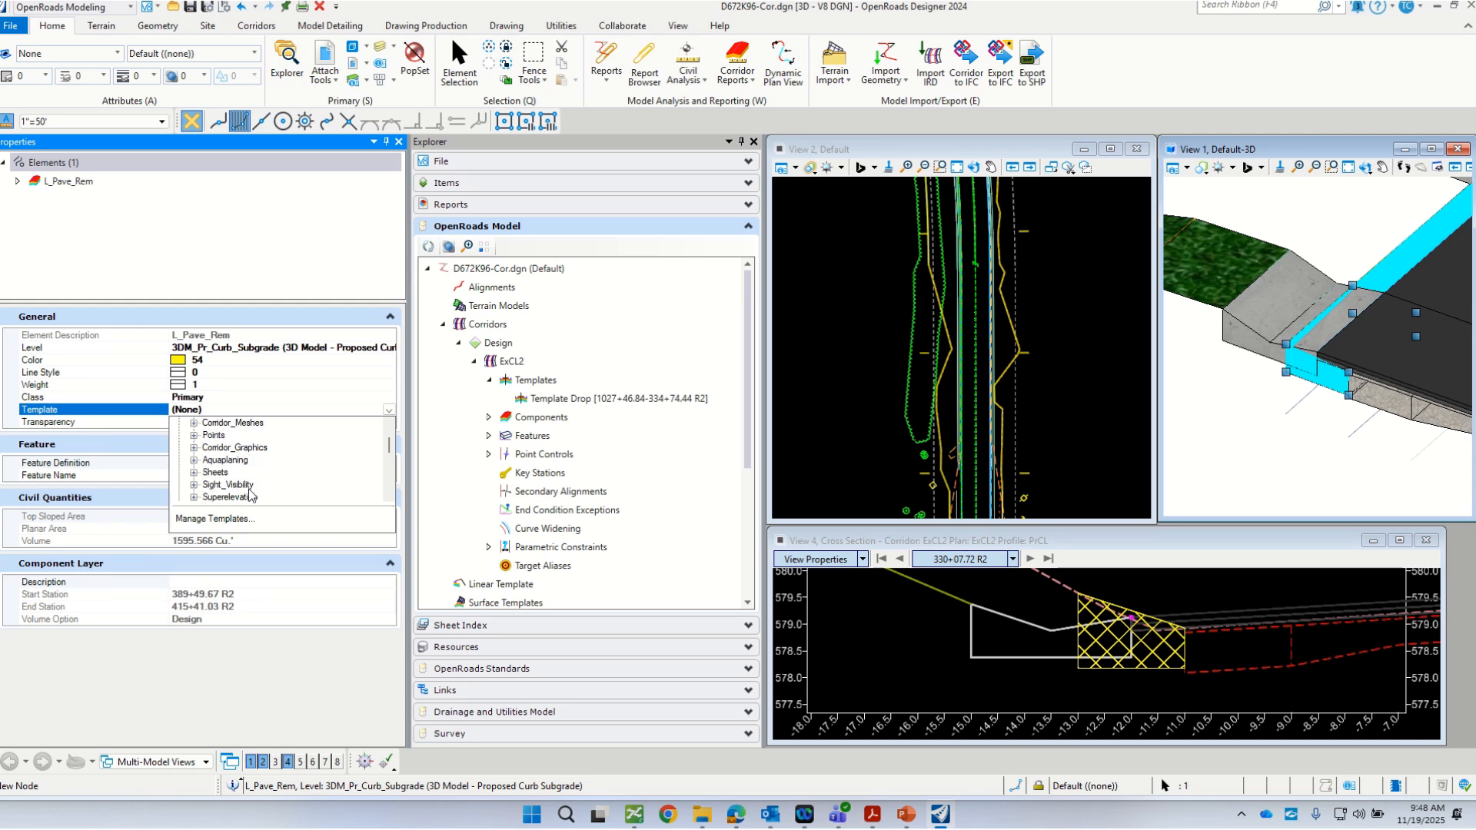
pyautogui.scroll(-2, 250, 494)
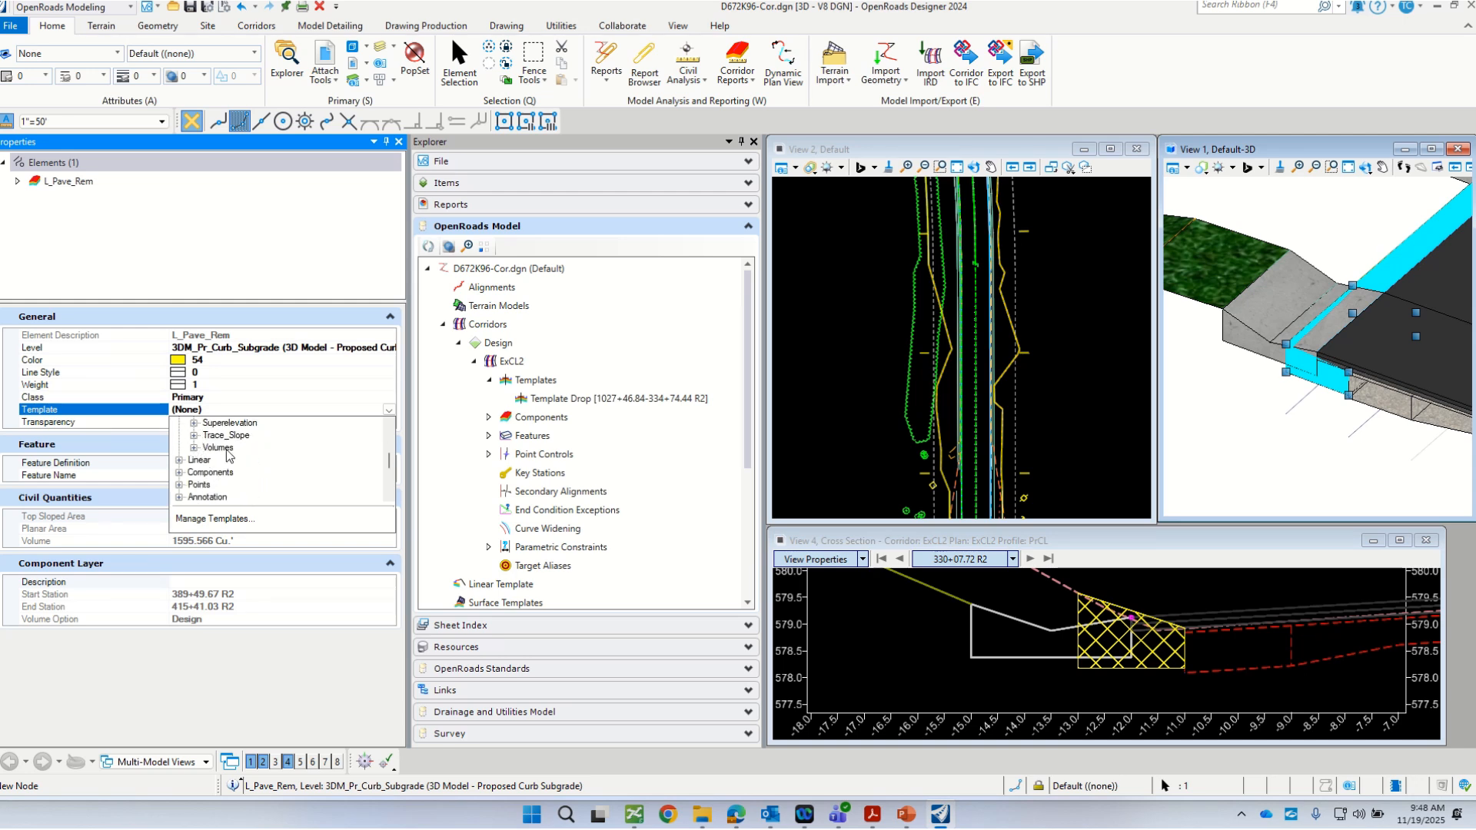
pyautogui.click(179, 471)
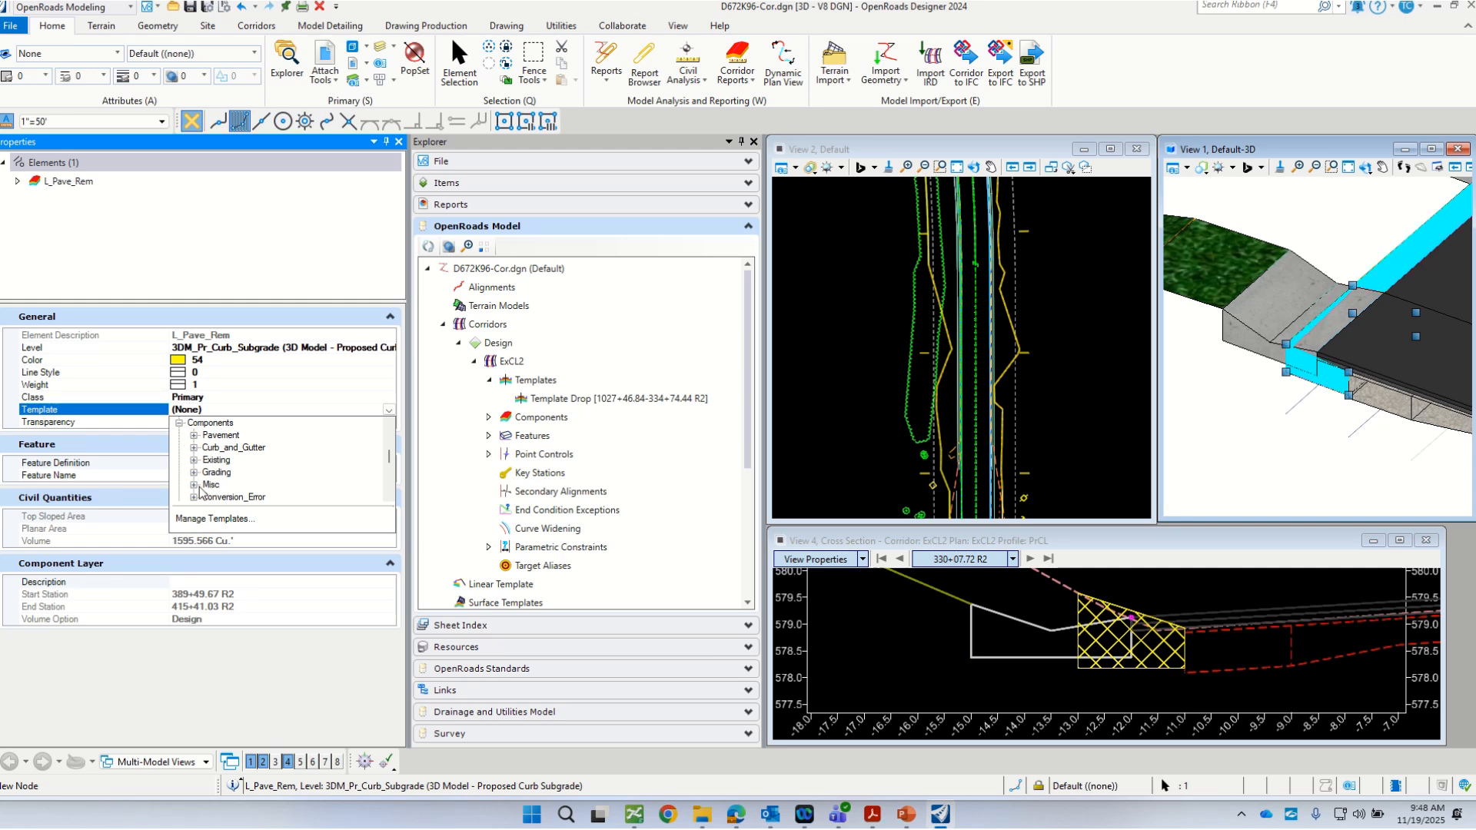
pyautogui.click(194, 447)
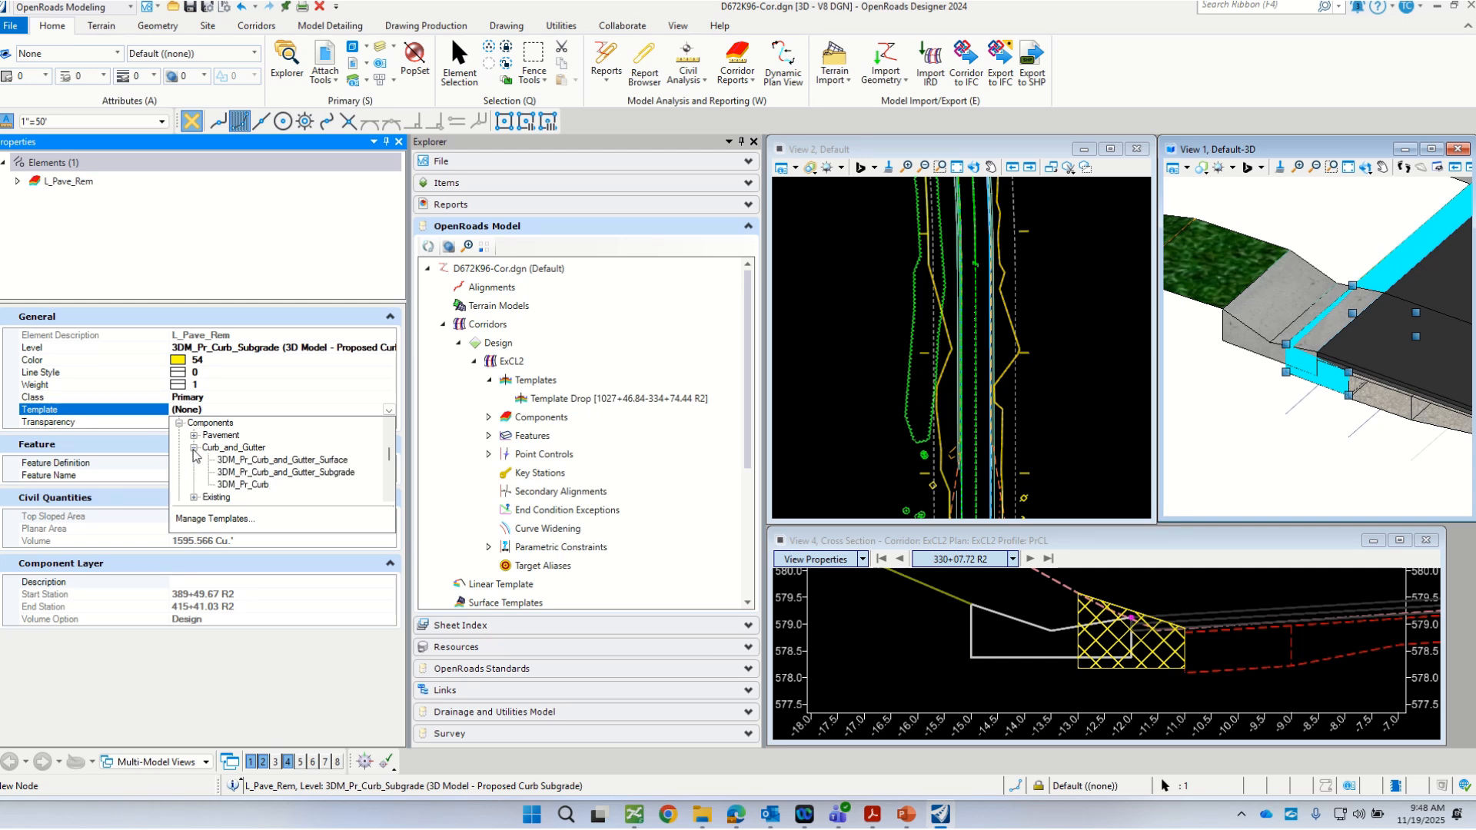
pyautogui.click(230, 472)
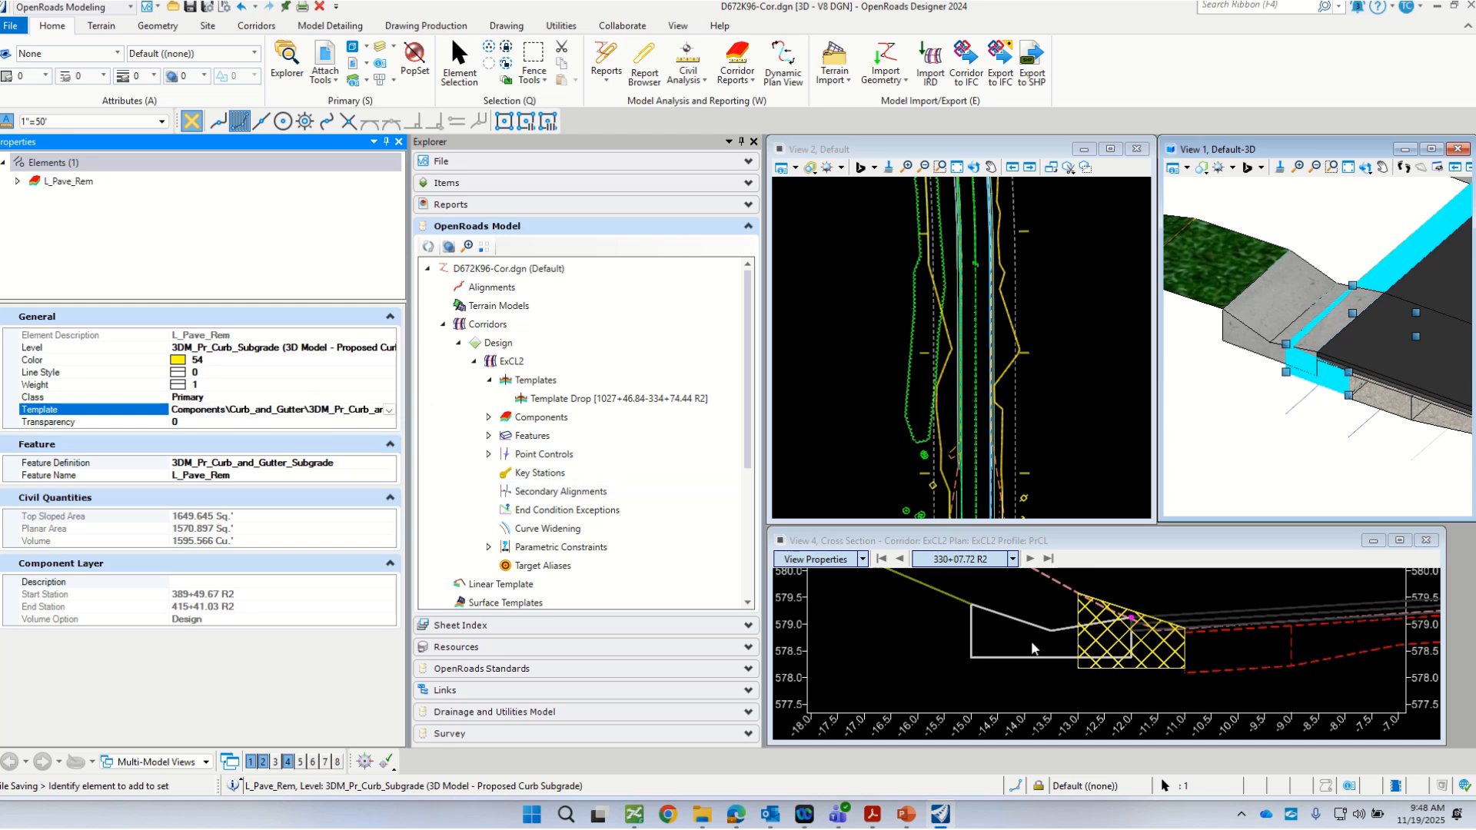
# Step: Deselect the component and examine the crosshatched removal area against the curb and gutter outline in the cross section at 330+07.72 R2
pyautogui.click(925, 647)
pyautogui.scroll(-1, 960, 650)
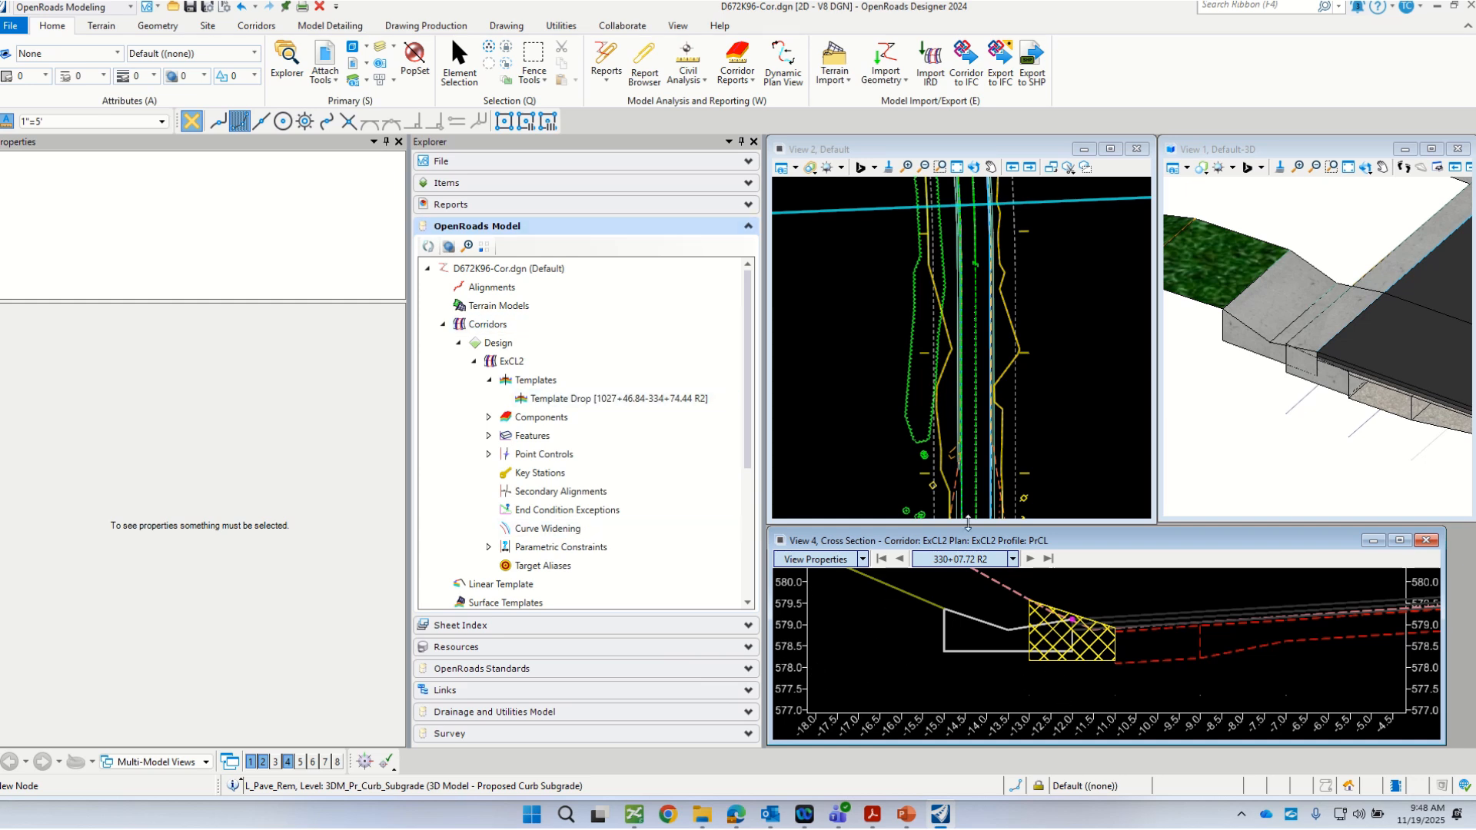
pyautogui.scroll(-1, 919, 595)
pyautogui.scroll(1, 1076, 592)
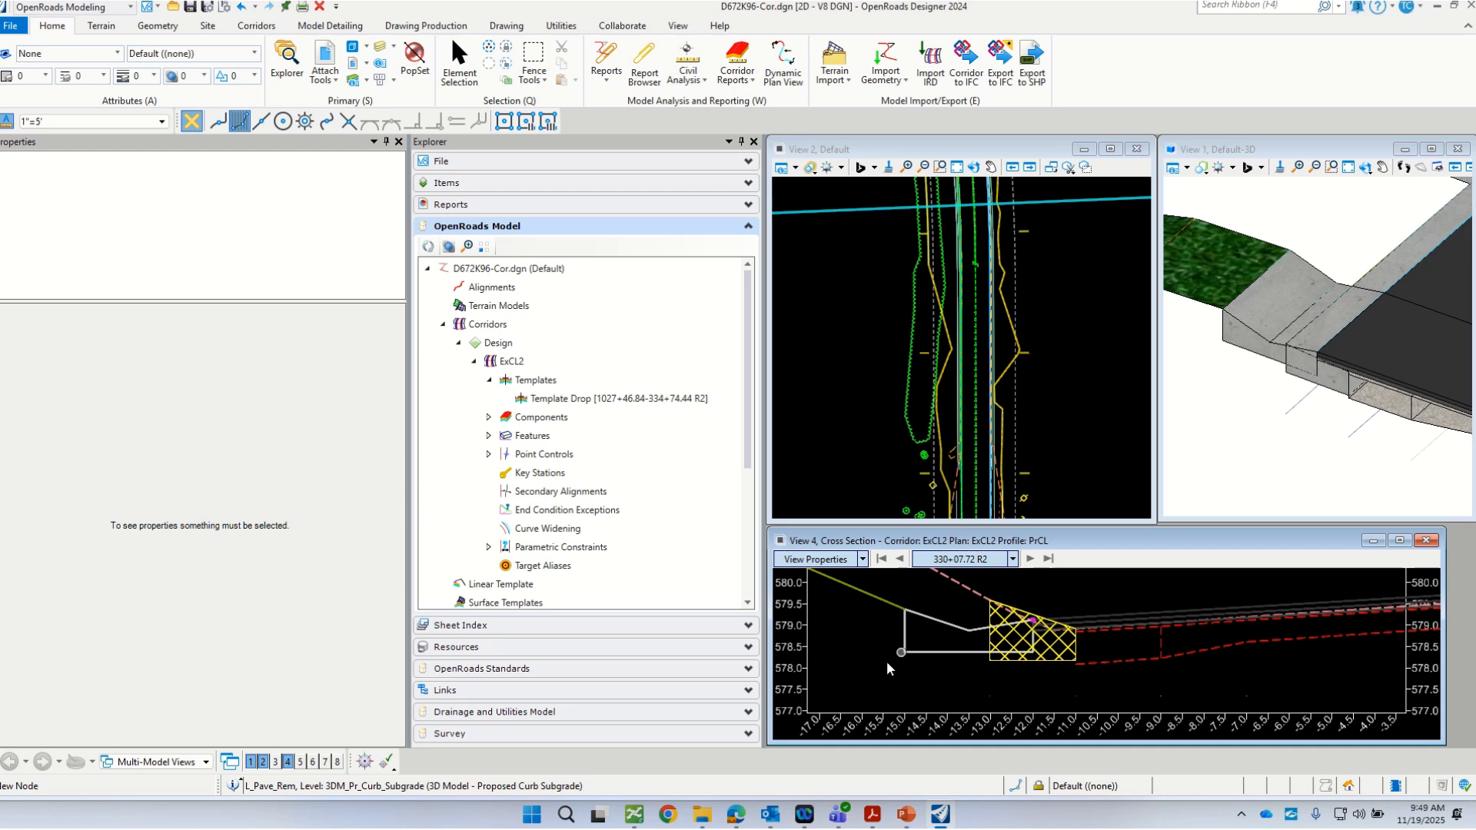
pyautogui.scroll(-1, 841, 683)
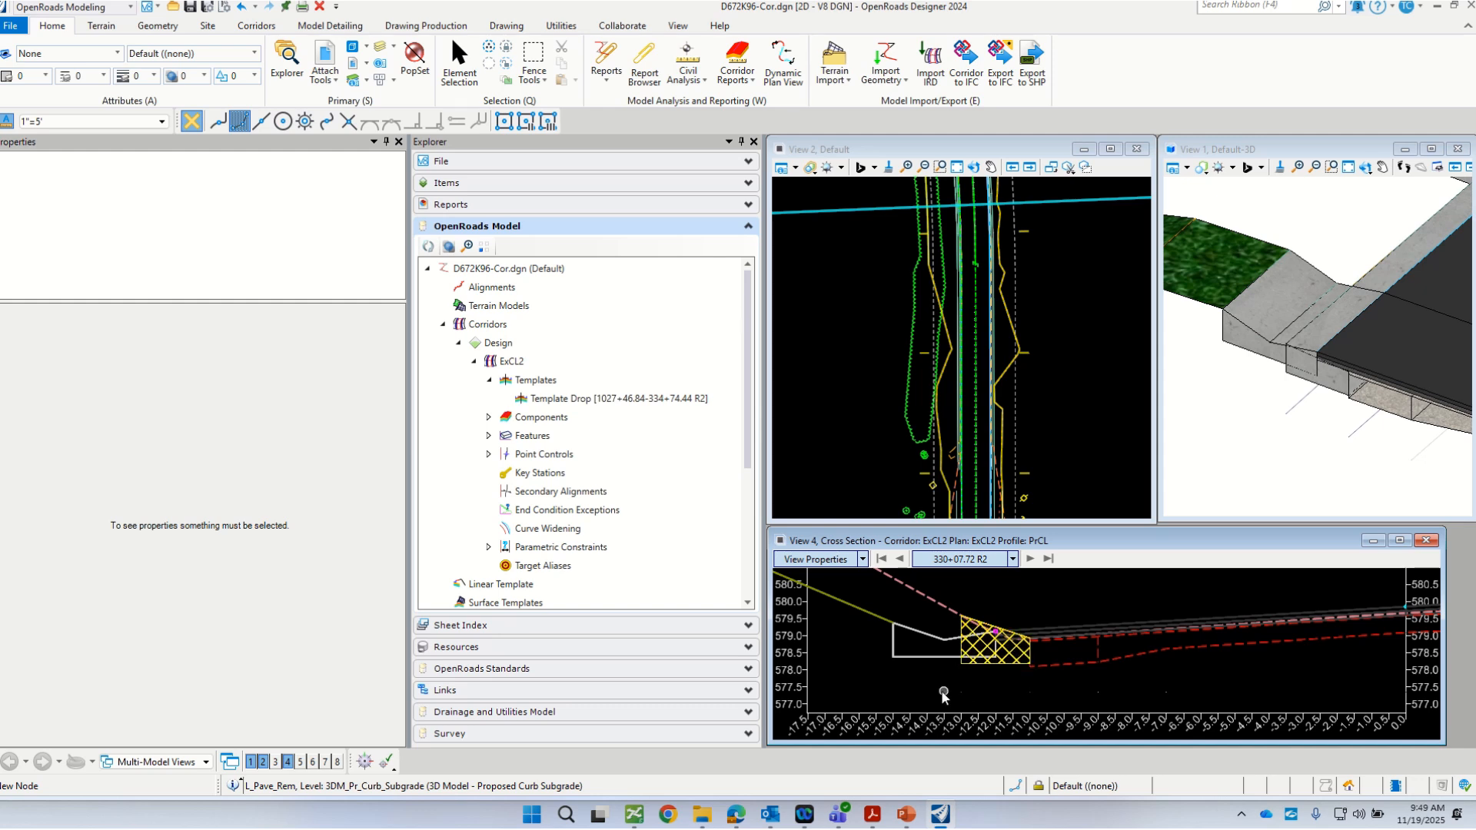
pyautogui.scroll(-1, 877, 667)
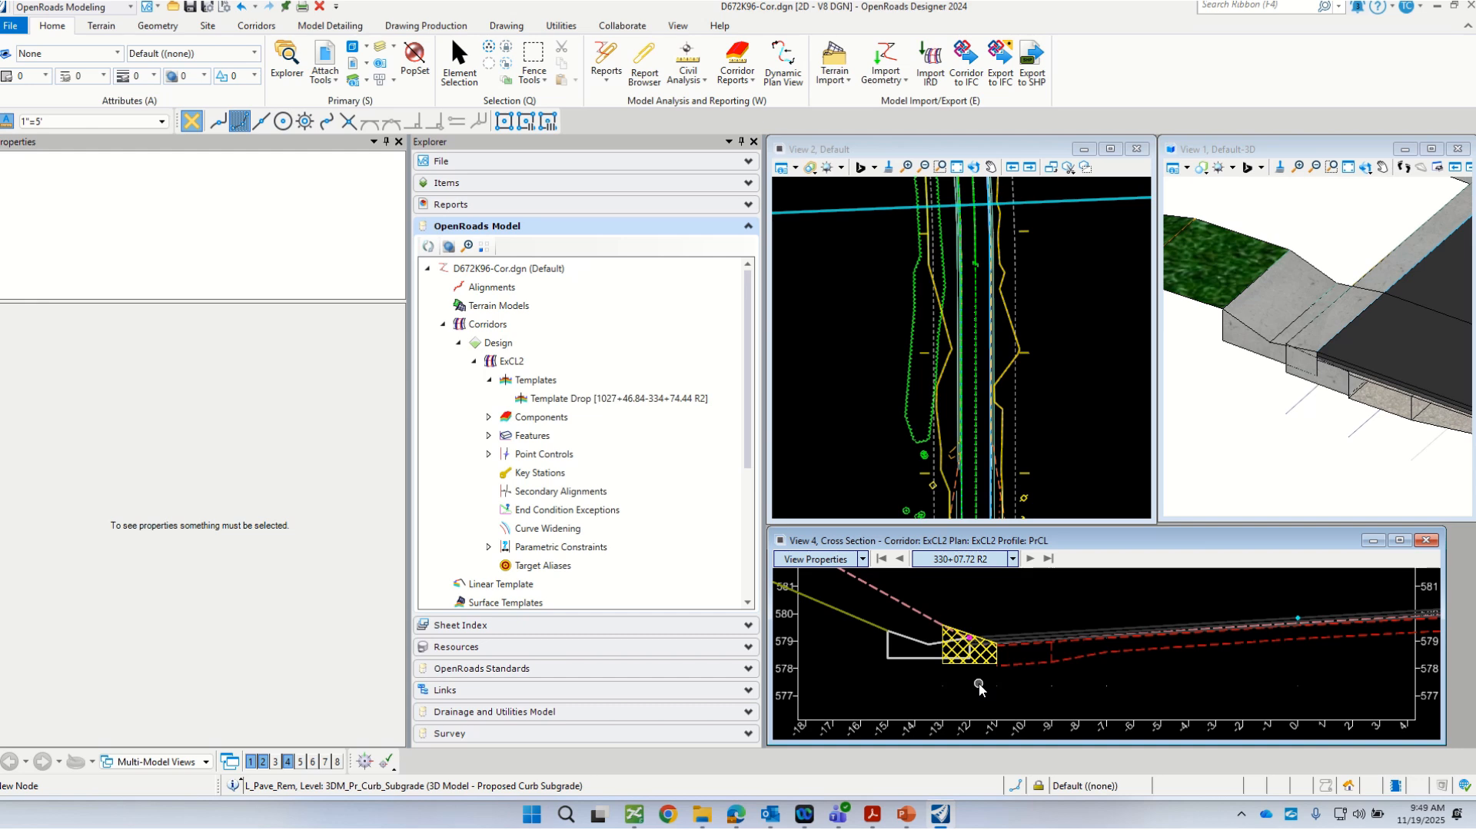
pyautogui.scroll(-1, 984, 676)
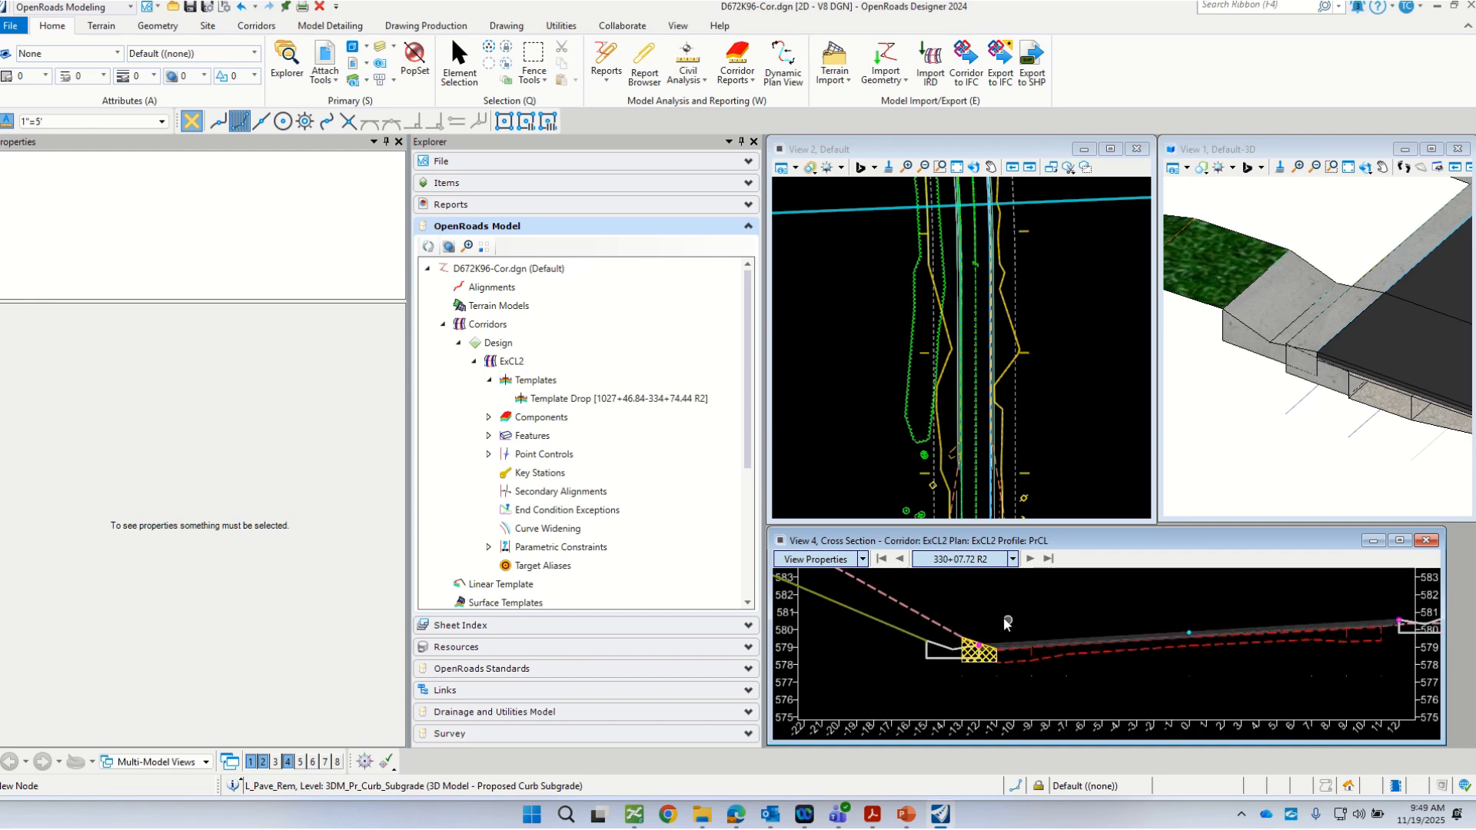
pyautogui.scroll(1, 967, 678)
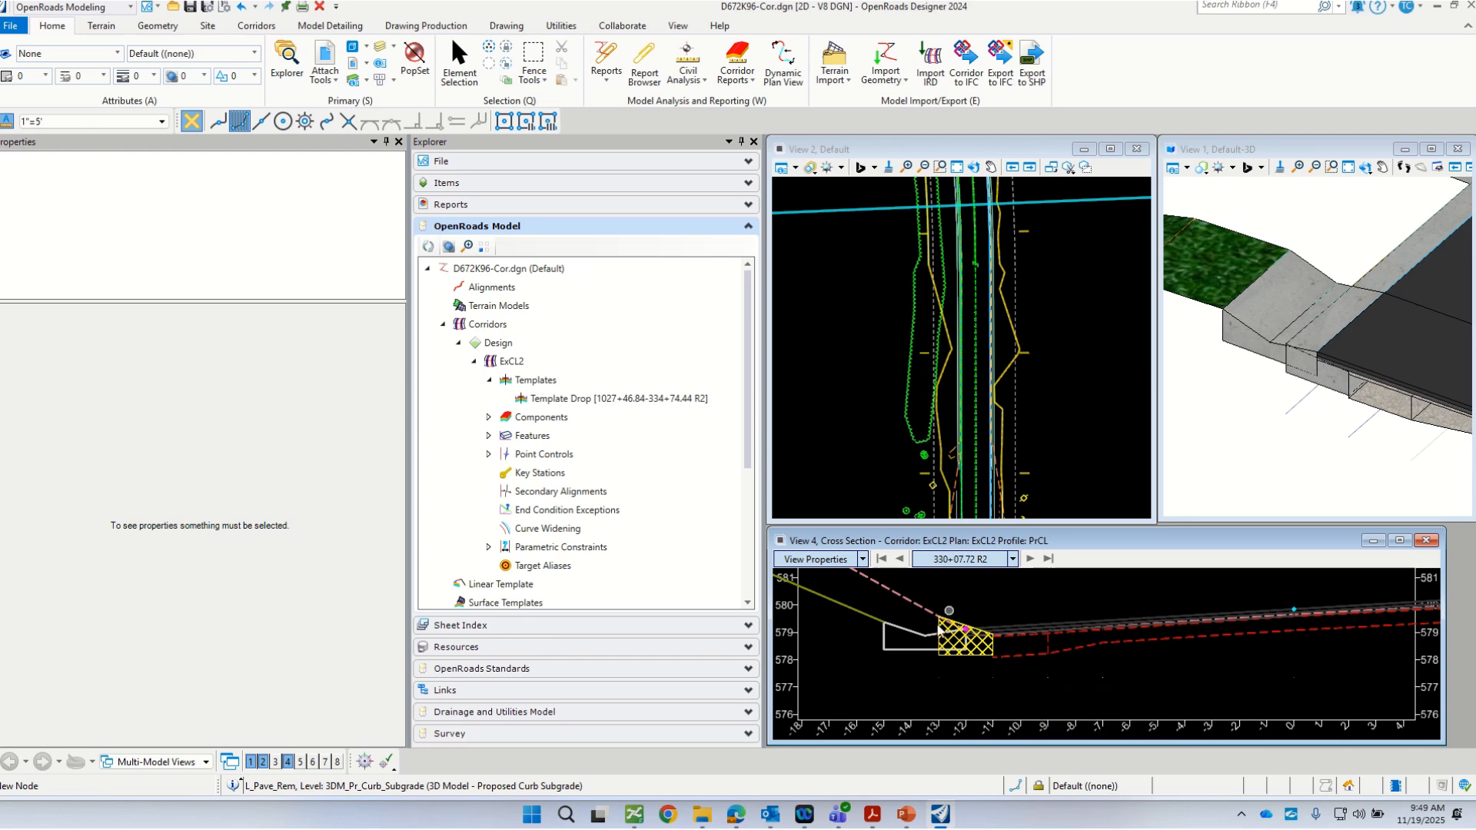
pyautogui.scroll(-1, 880, 643)
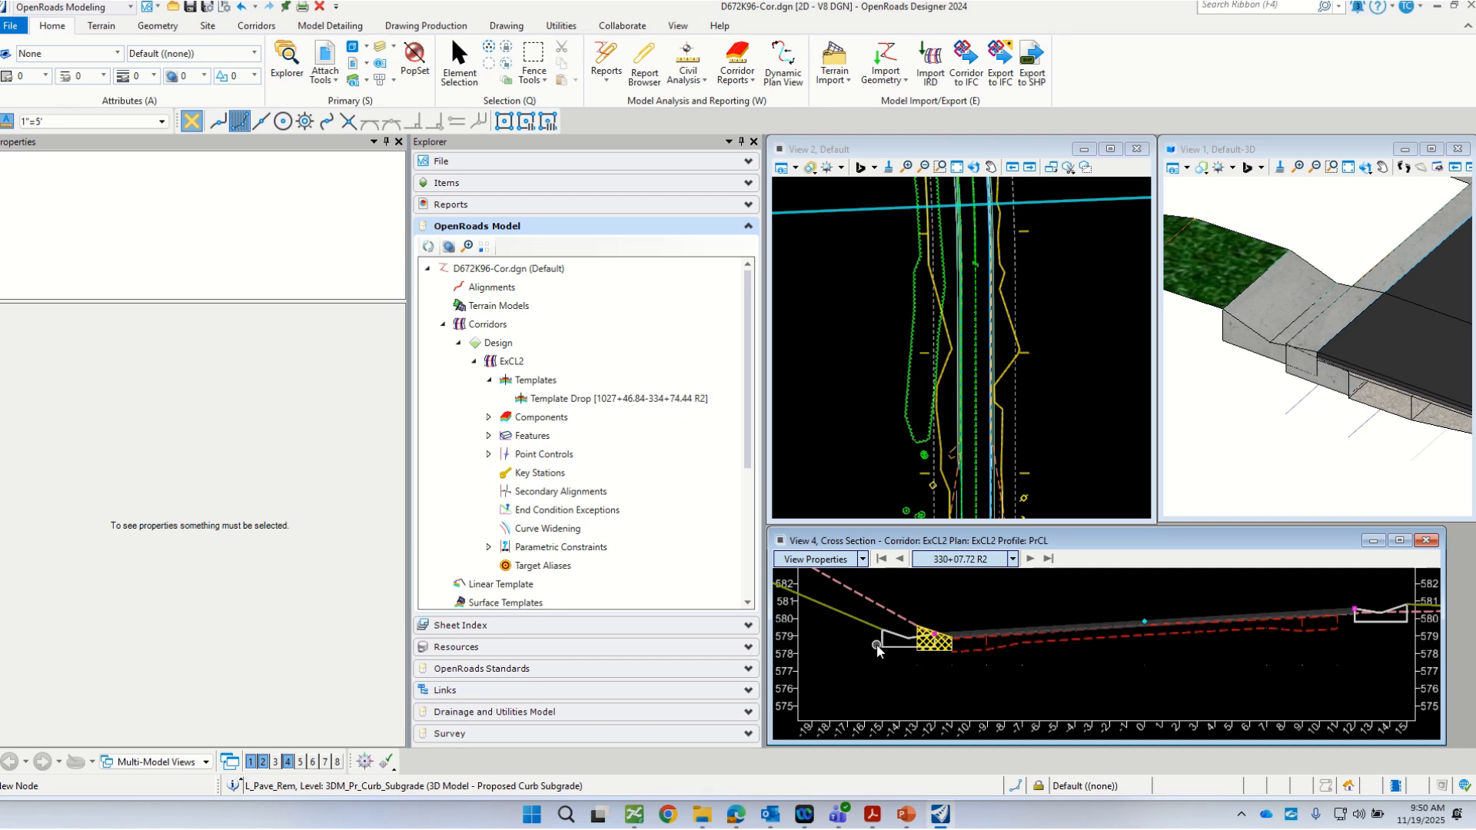
pyautogui.scroll(2, 888, 642)
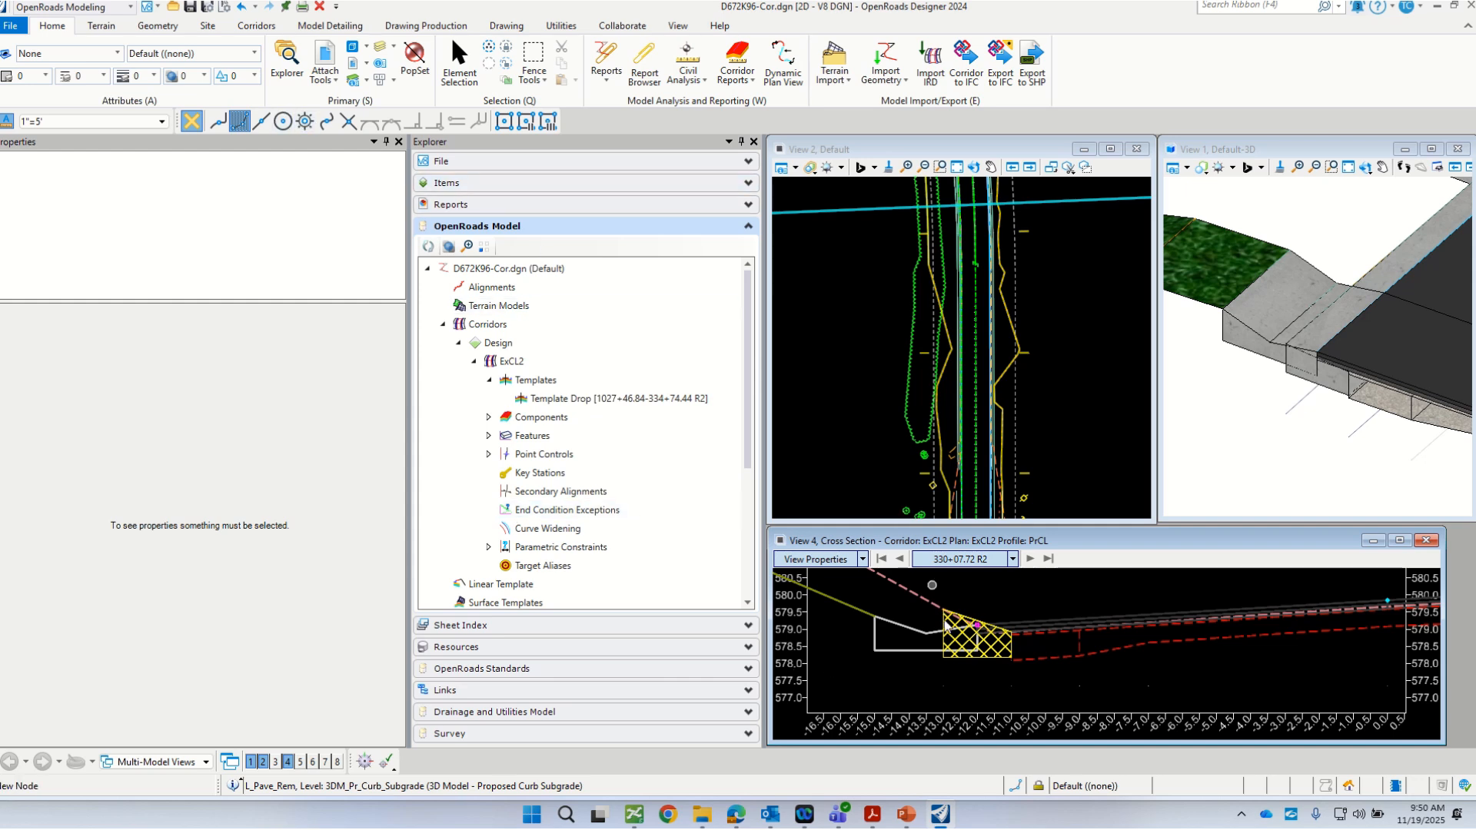
# Step: Review the pattern and hatch settings of the 3DM_Pr_Curb template under Components, Curb_and_Gutter in the Element Templates manager, and close it
pyautogui.click(114, 56)
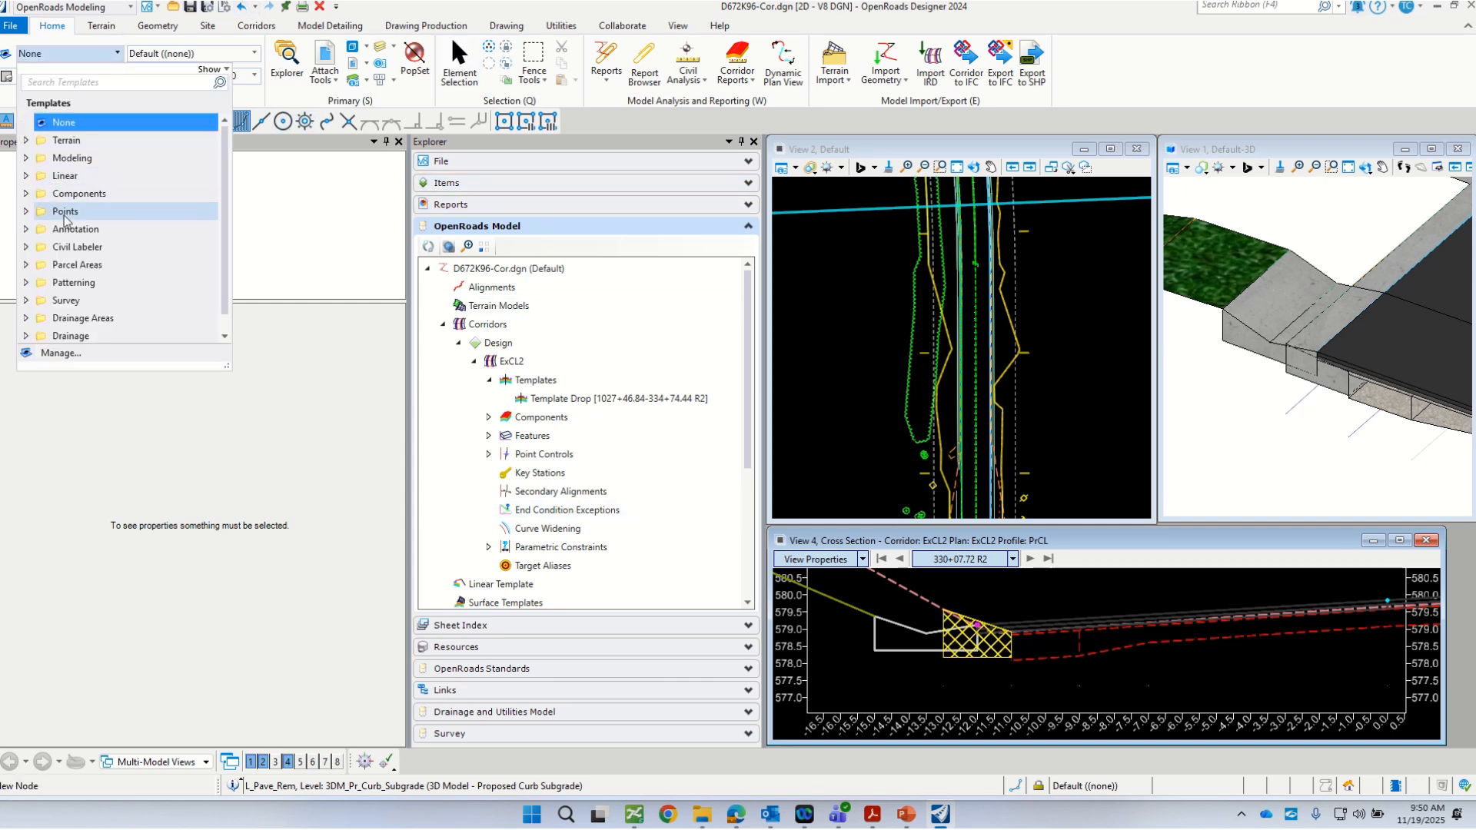
pyautogui.click(68, 352)
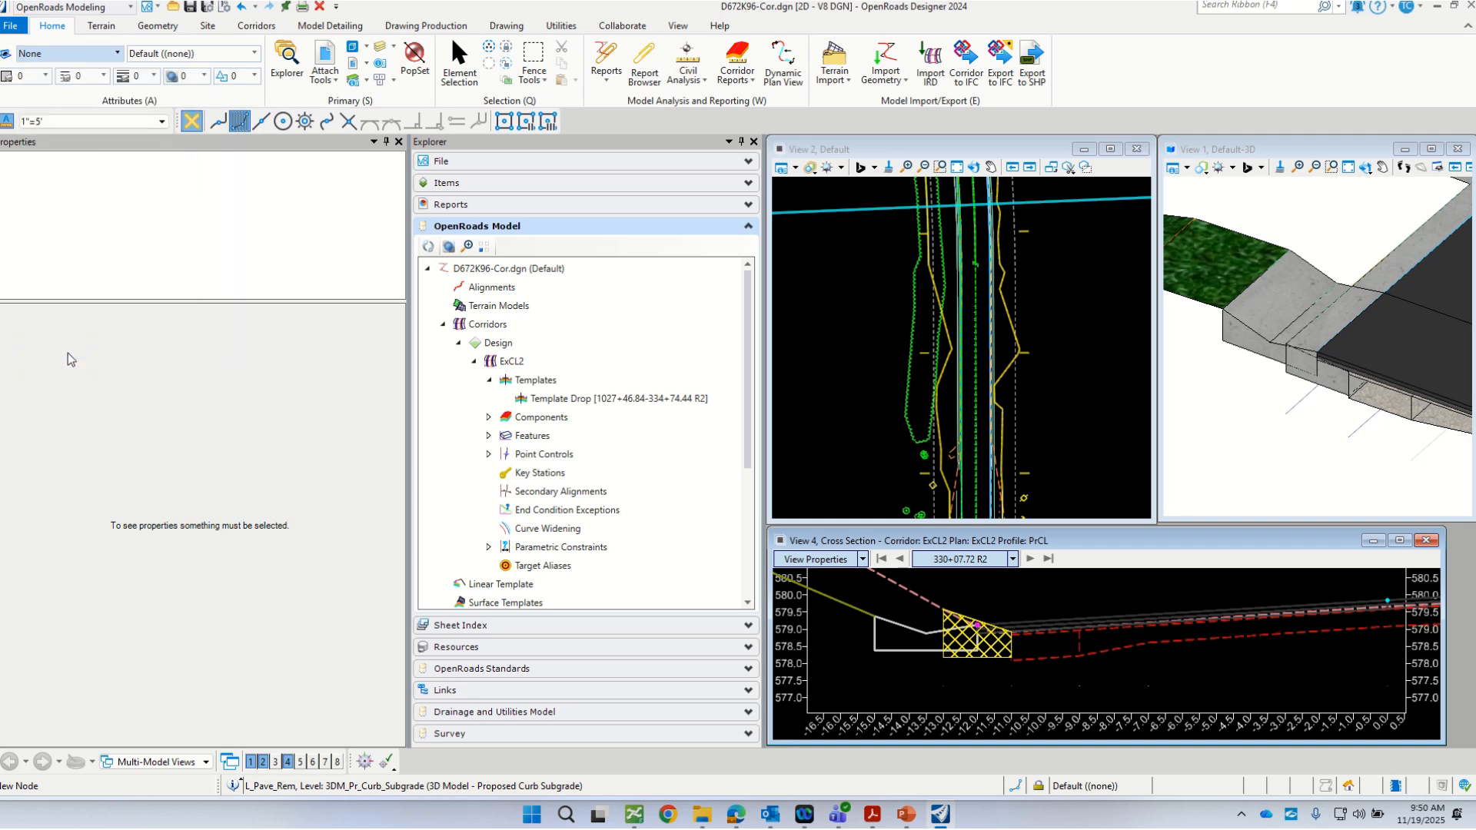
pyautogui.click(223, 180)
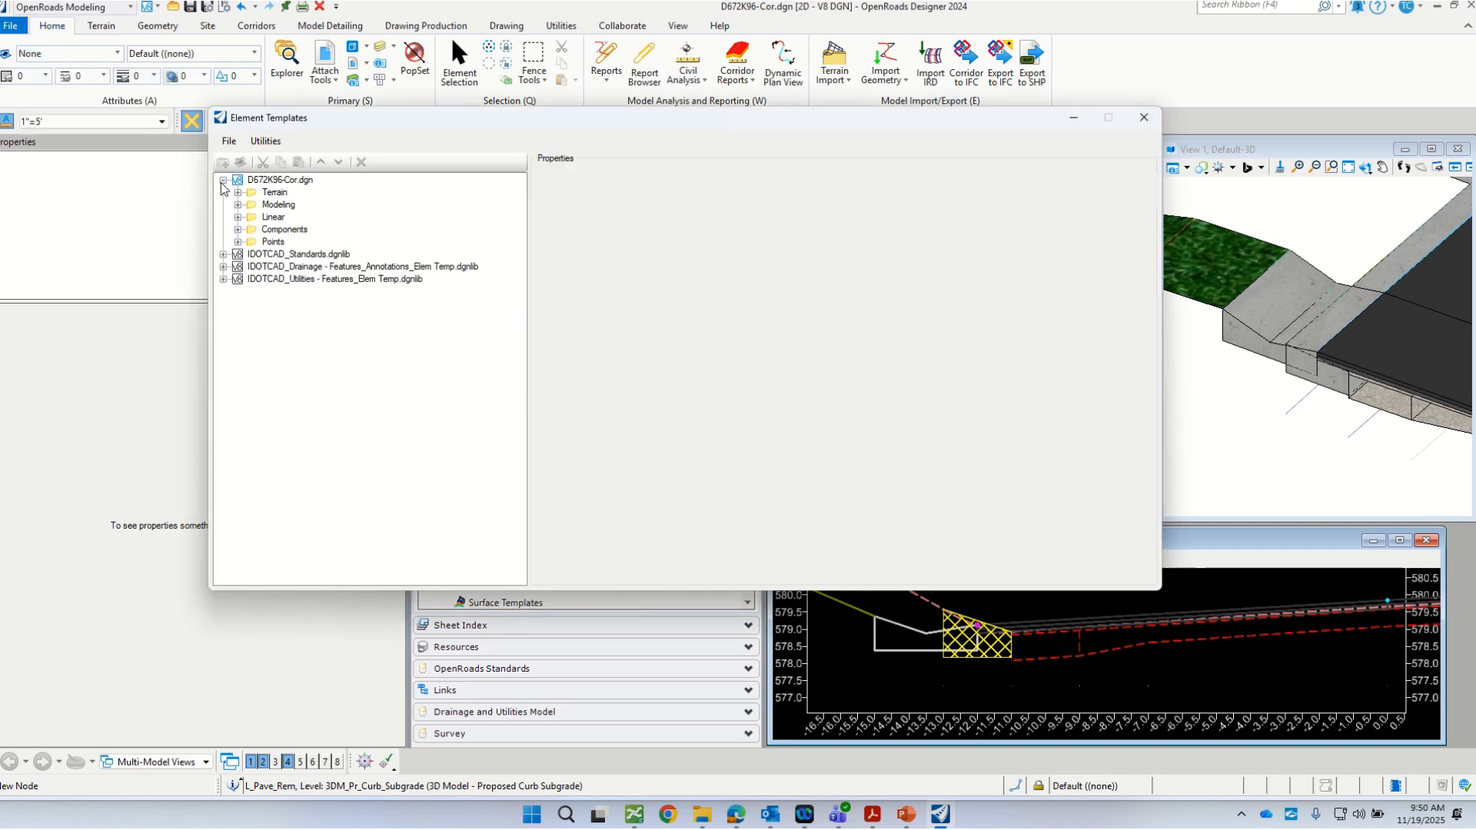
pyautogui.click(238, 229)
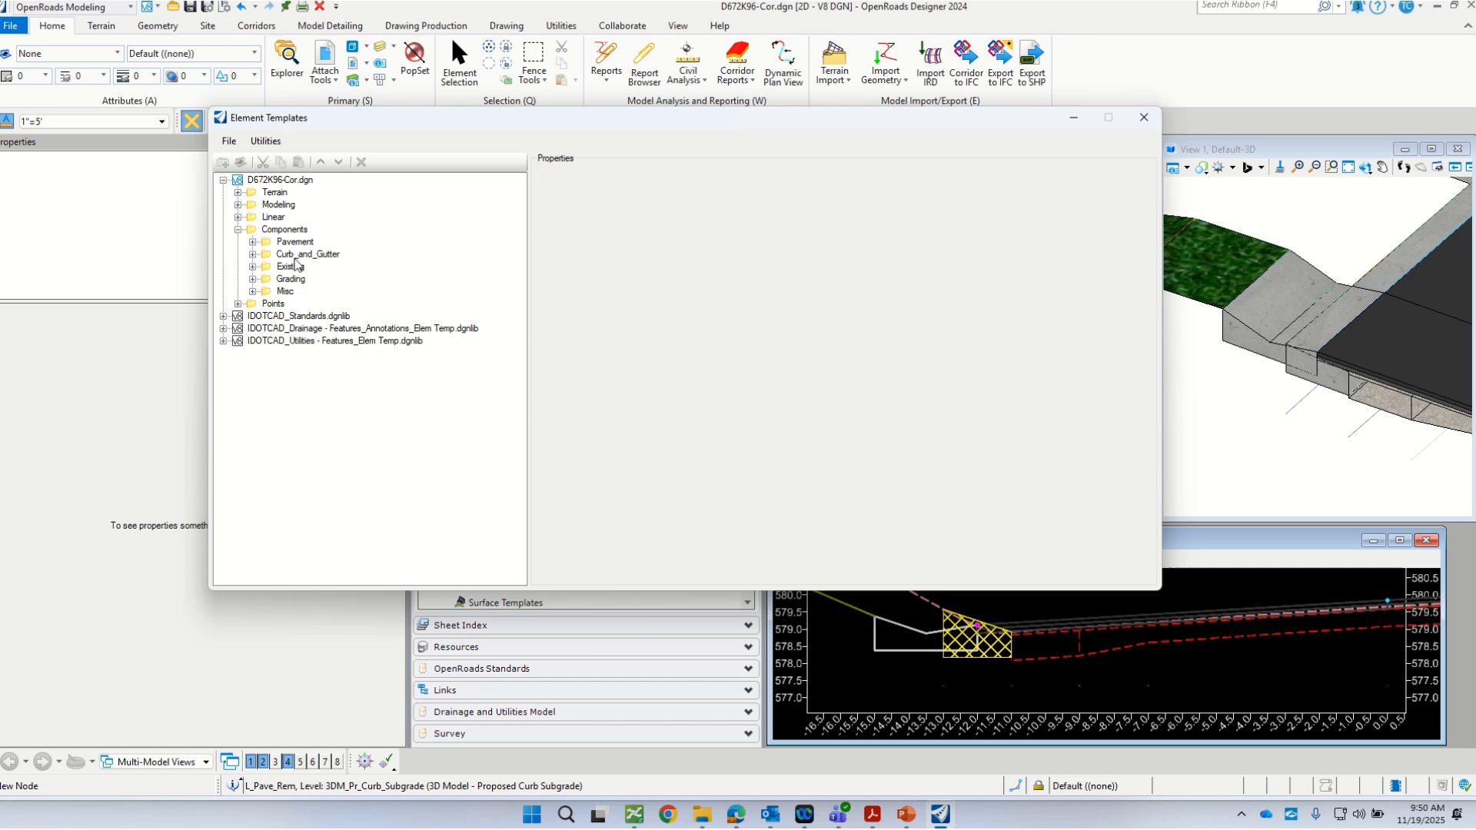
pyautogui.click(252, 255)
pyautogui.moveTo(346, 117); pyautogui.dragTo(243, 114)
pyautogui.click(232, 289)
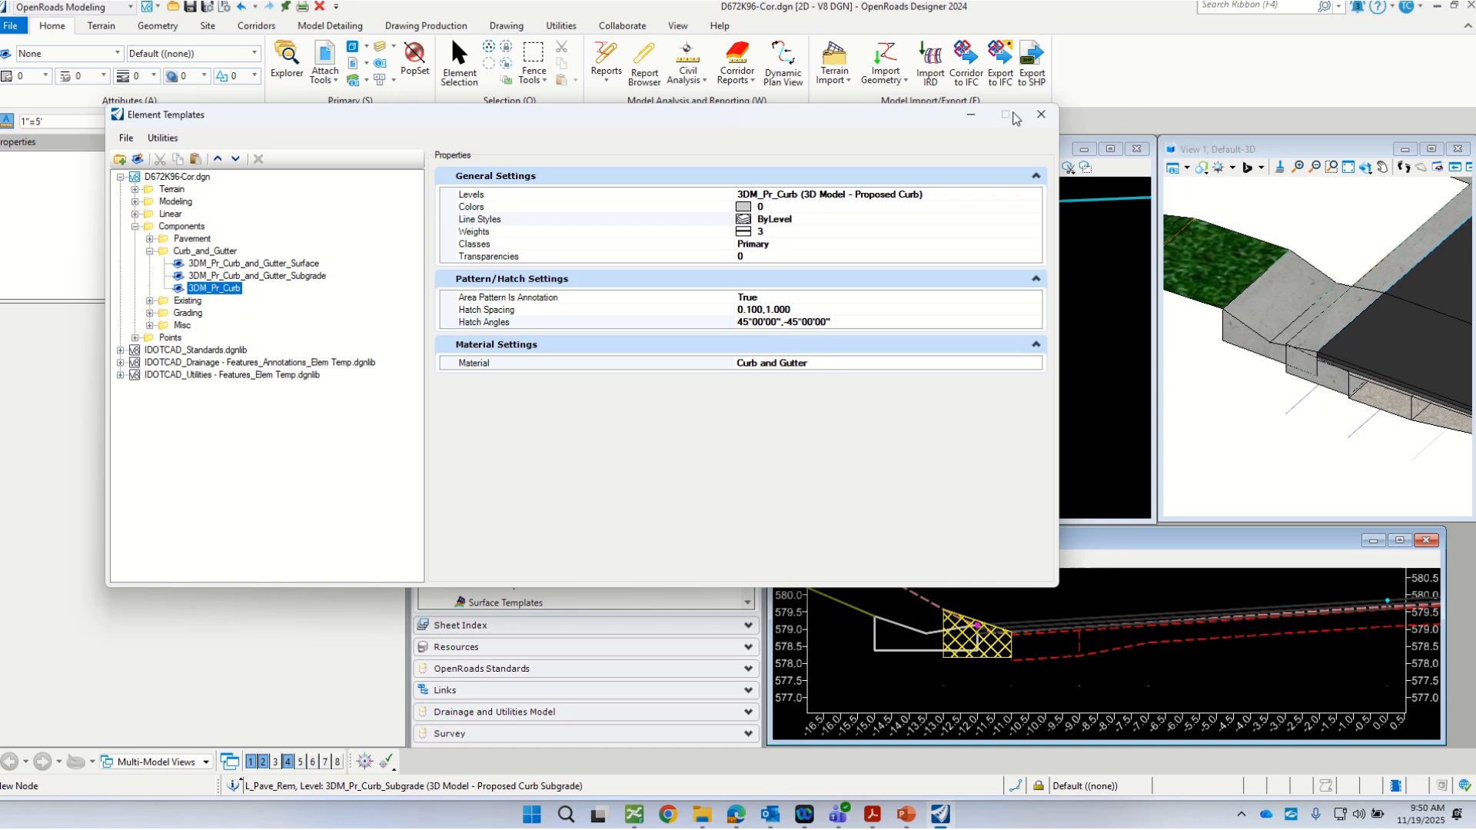
pyautogui.click(1041, 114)
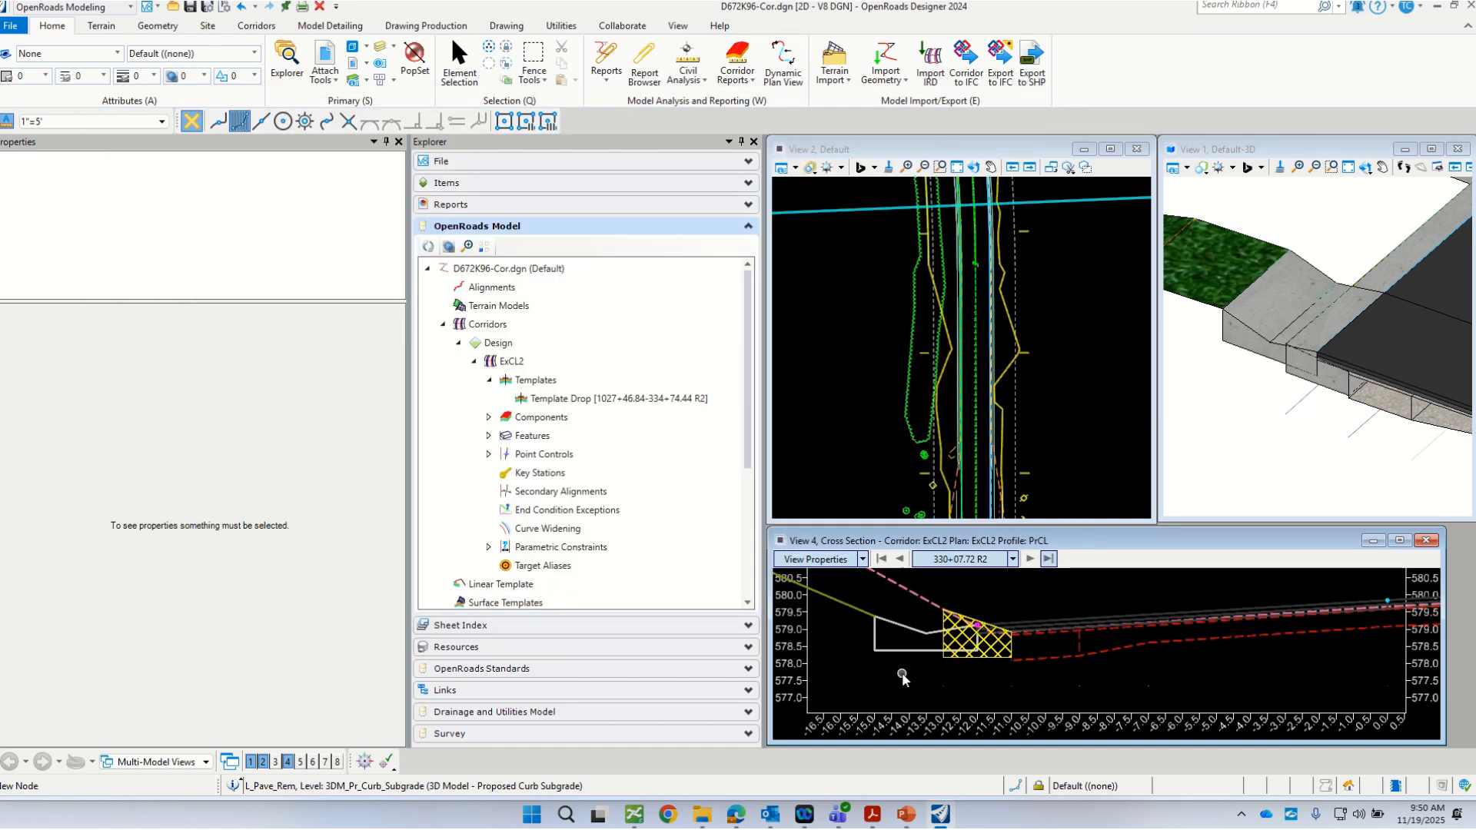
pyautogui.scroll(-3, 990, 616)
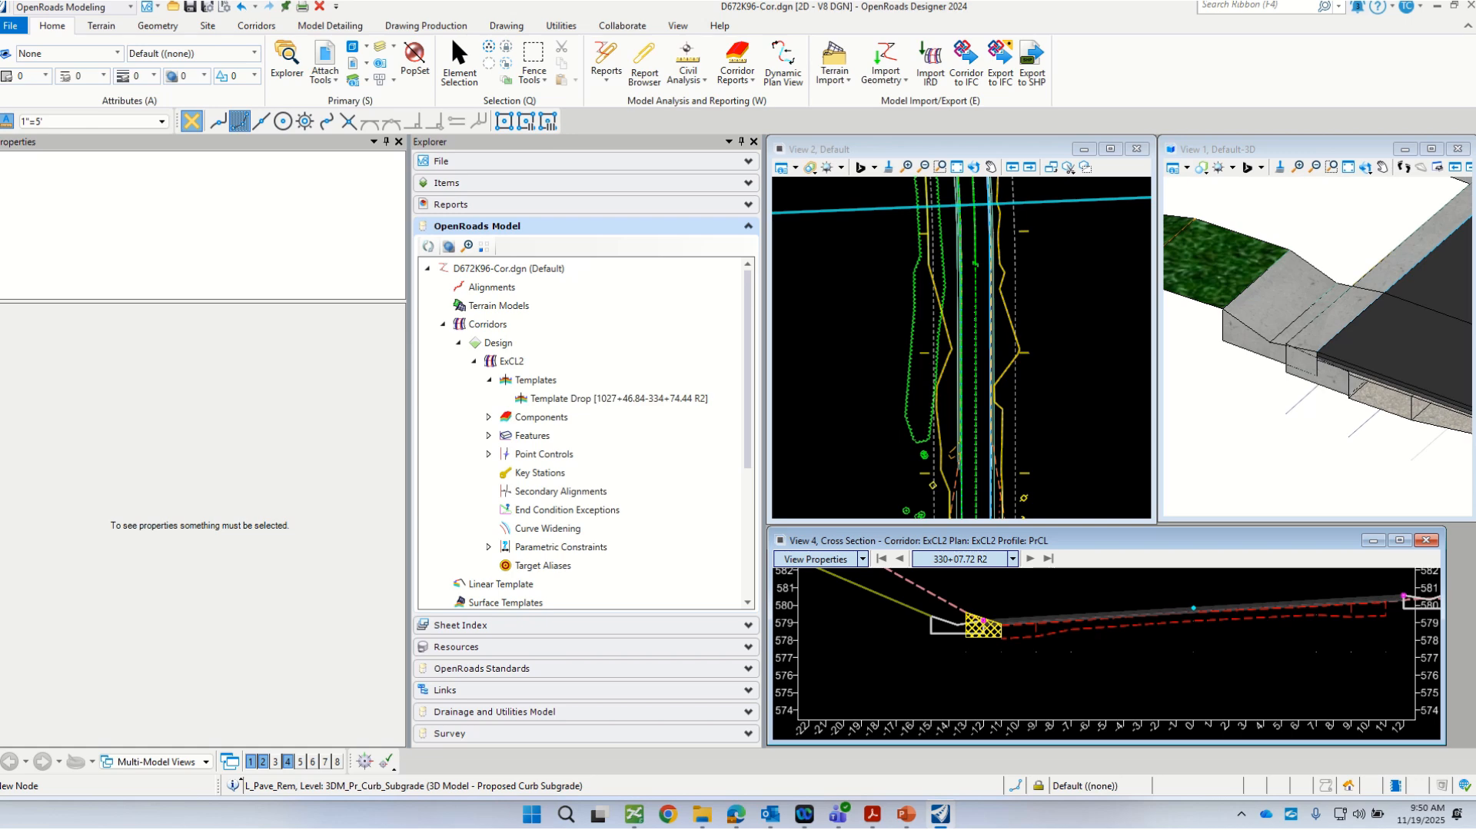
# Step: Switch to the browser showing the YouTube video Hatching Cross Section Components, and enlarge and reposition its window over the model
pyautogui.moveTo(1475, 154); pyautogui.dragTo(550, 154)
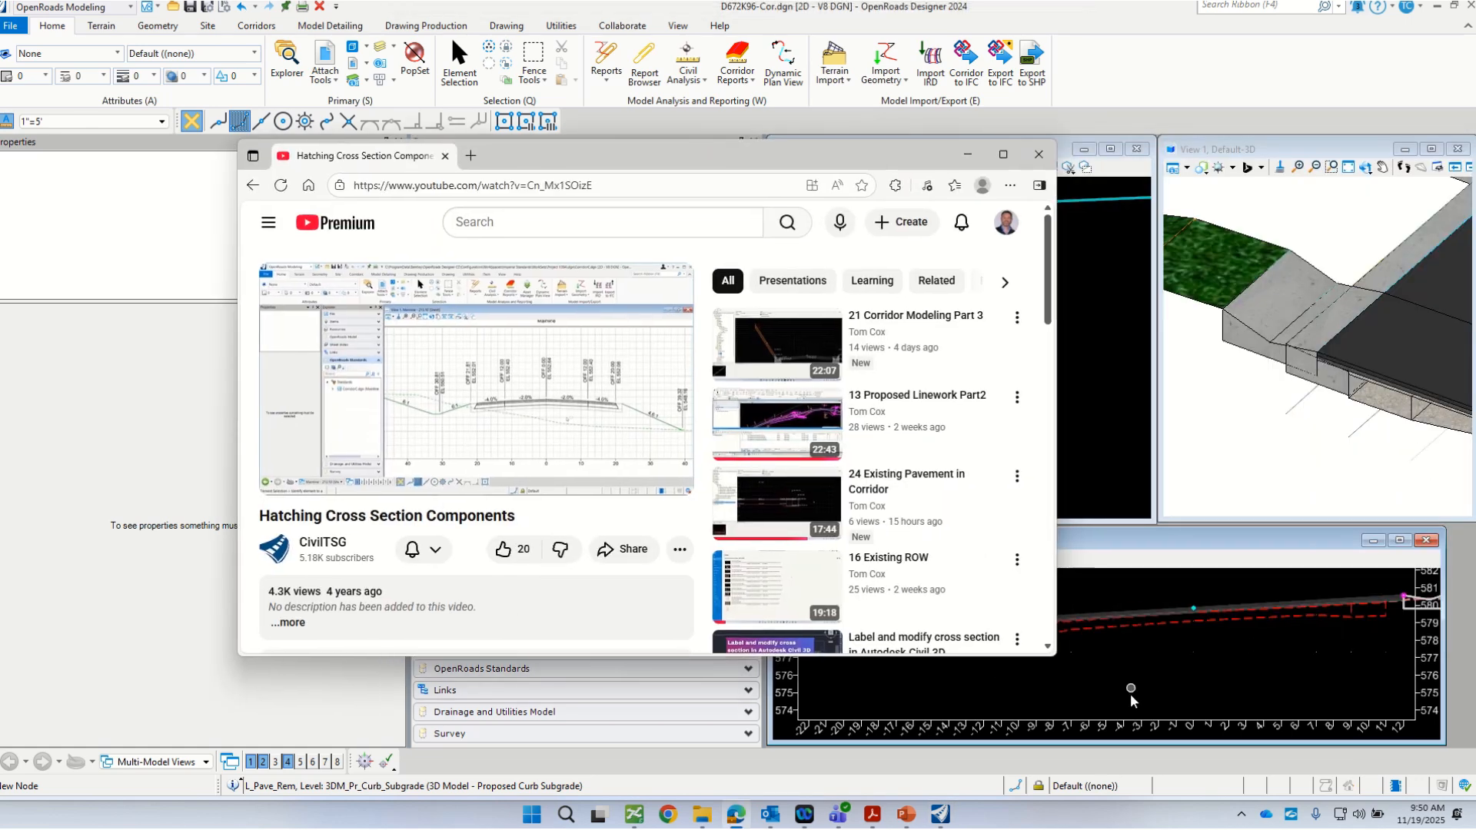
pyautogui.moveTo(1056, 655); pyautogui.dragTo(1280, 730)
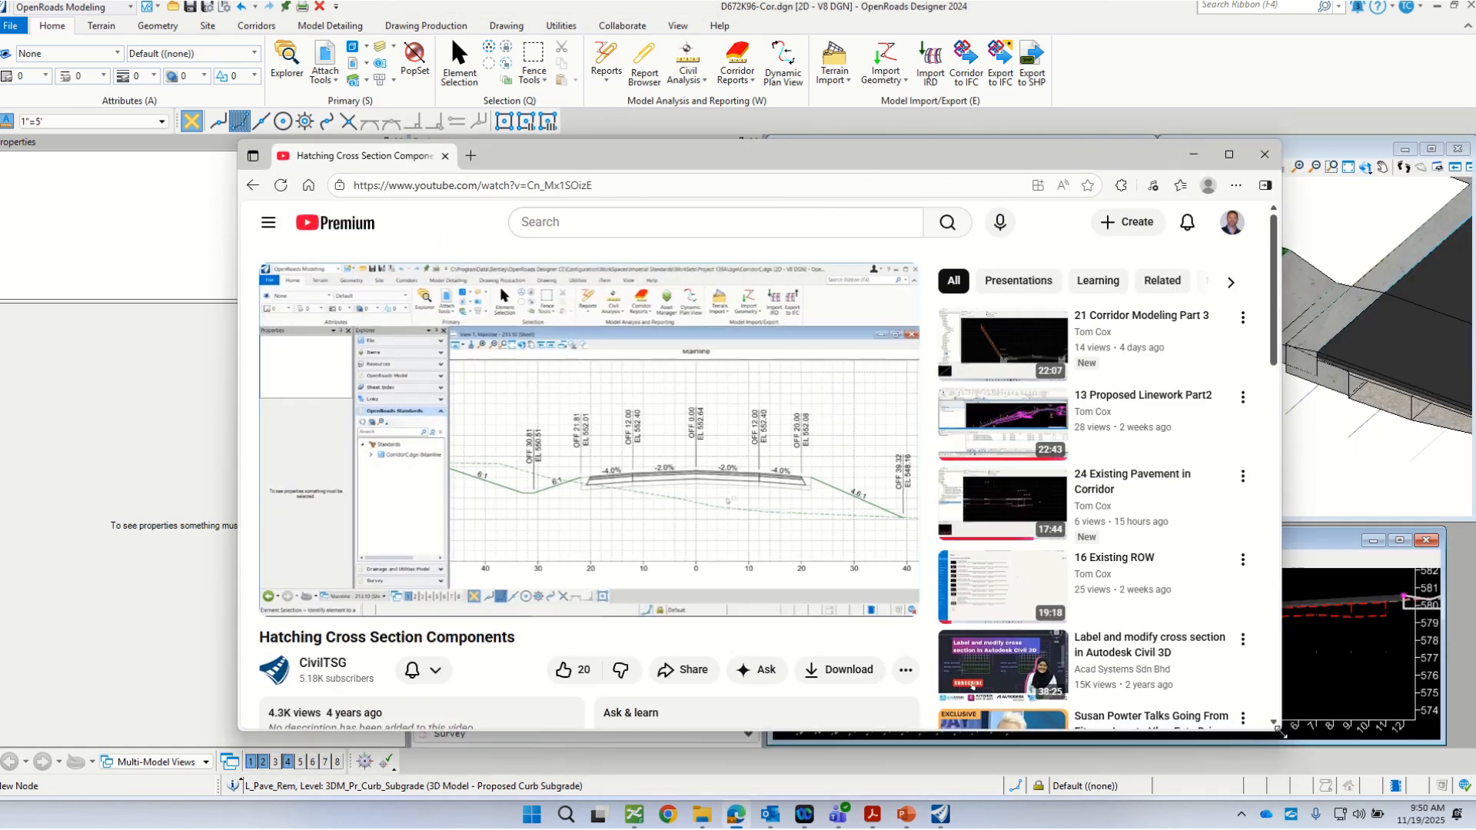
pyautogui.moveTo(578, 150); pyautogui.dragTo(507, 131)
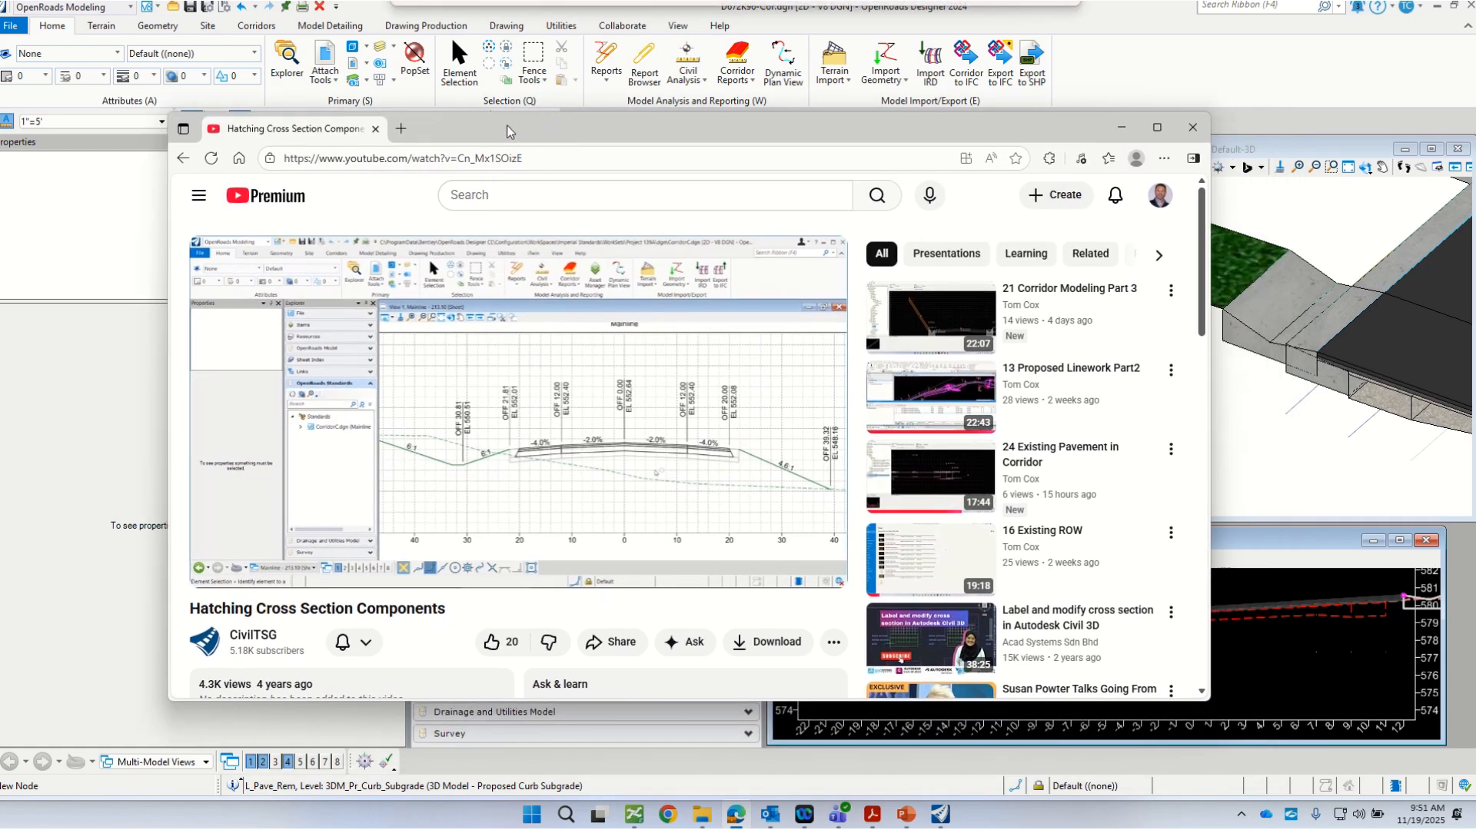
pyautogui.moveTo(533, 700); pyautogui.dragTo(527, 777)
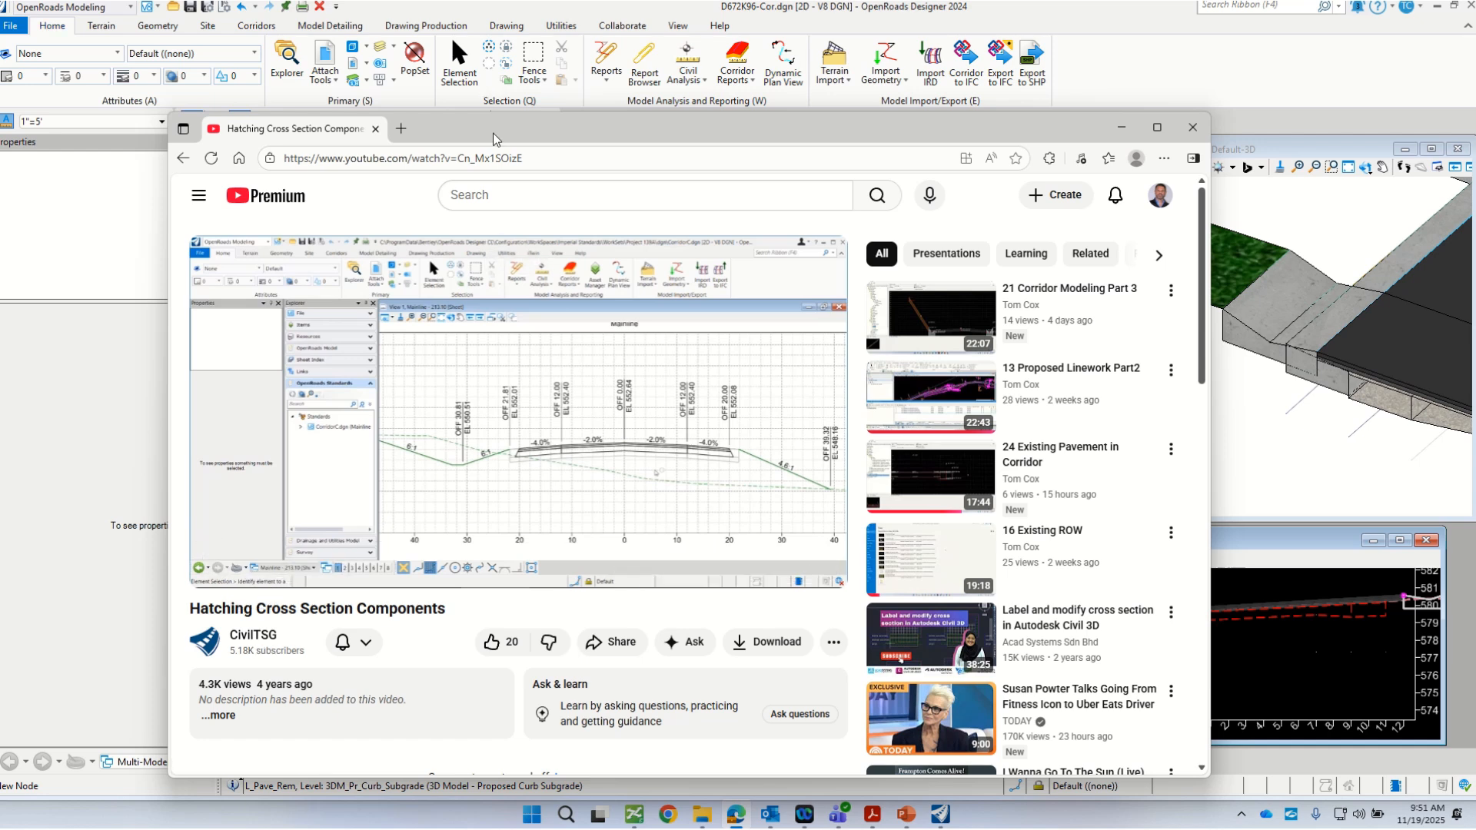
pyautogui.moveTo(507, 134); pyautogui.dragTo(522, 114)
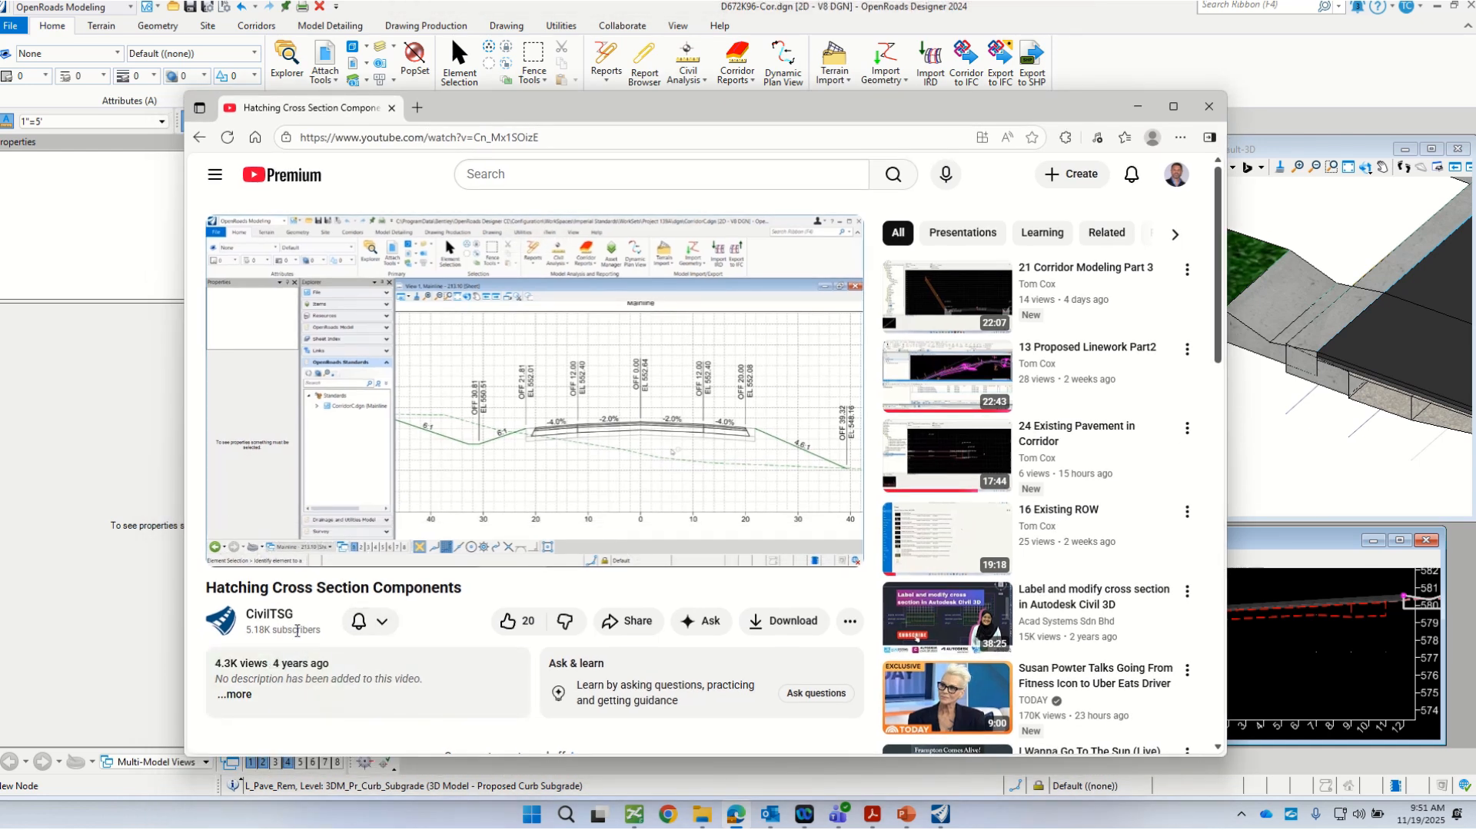